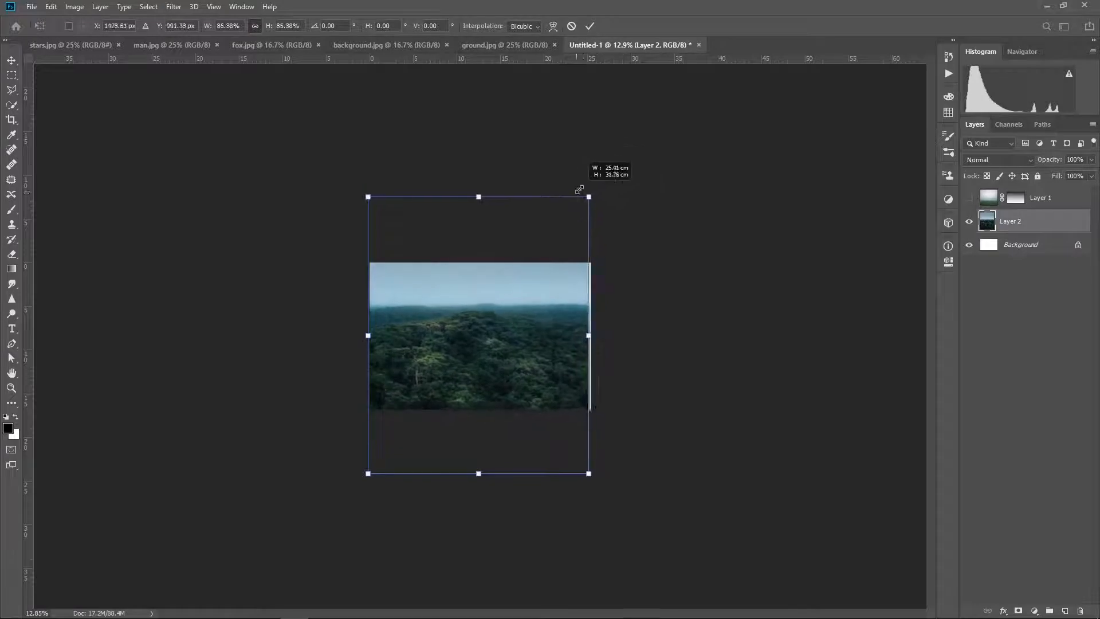
Step: Move the enlarged forest layer upward so the trees fill the canvas, apply the transform and show Layer 1
left_click_drag(470, 360, 471, 296)
key("Return")
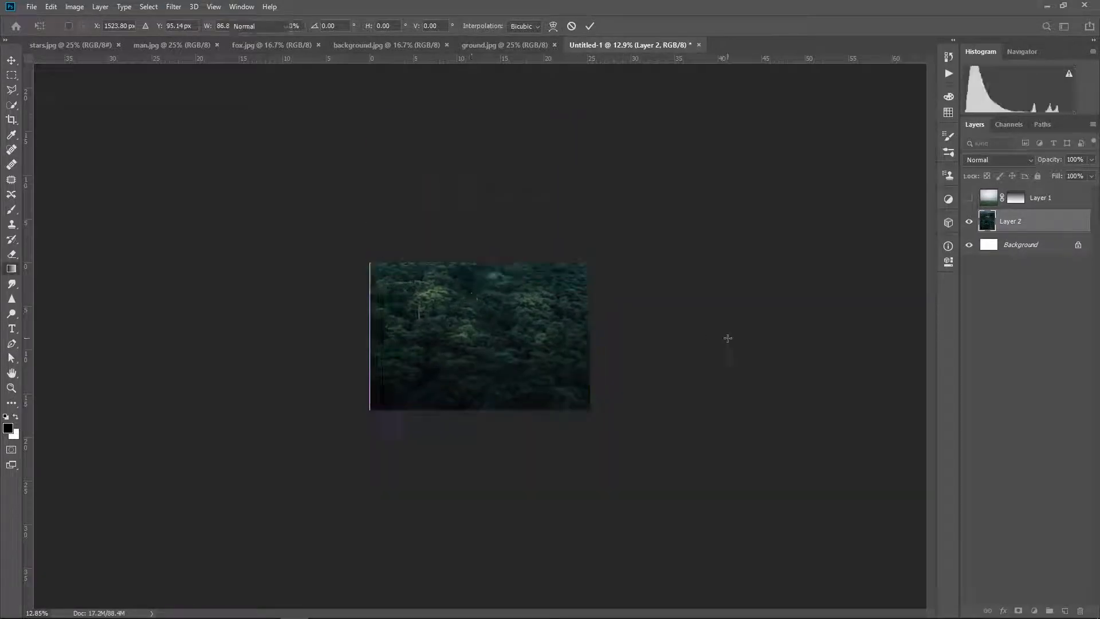
left_click(969, 198)
Step: Redraw the vertical black-to-white gradient on Layer 1's mask until the grass blends softly into the forest without the fog band
left_click(1014, 199)
scroll(461, 359, "up", 4)
scroll(464, 355, "up", 3)
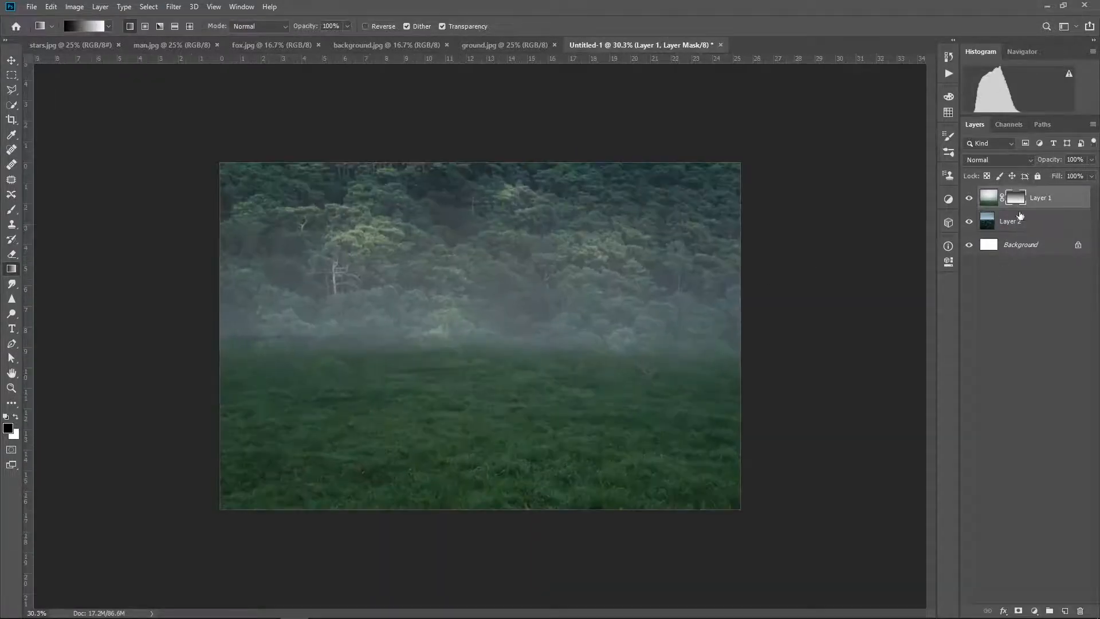
left_click_drag(458, 421, 458, 422)
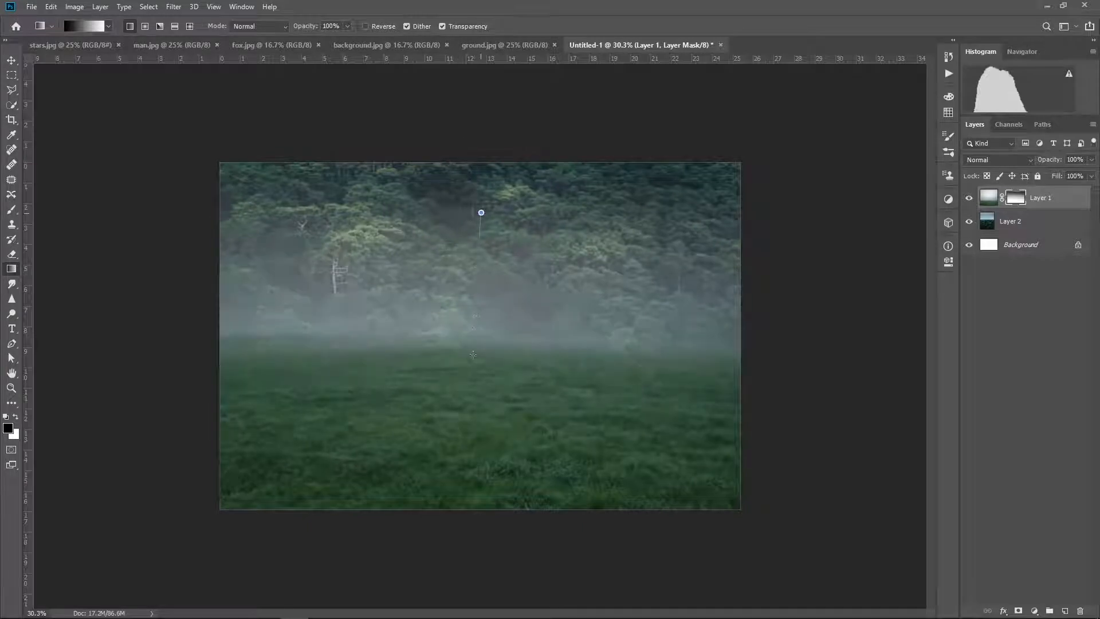
mouse_move(479, 216)
left_mouse_down()
mouse_move(469, 408)
mouse_move(504, 316)
mouse_move(504, 404)
left_mouse_up()
left_click_drag(488, 137, 490, 535)
left_click_drag(486, 262, 481, 444)
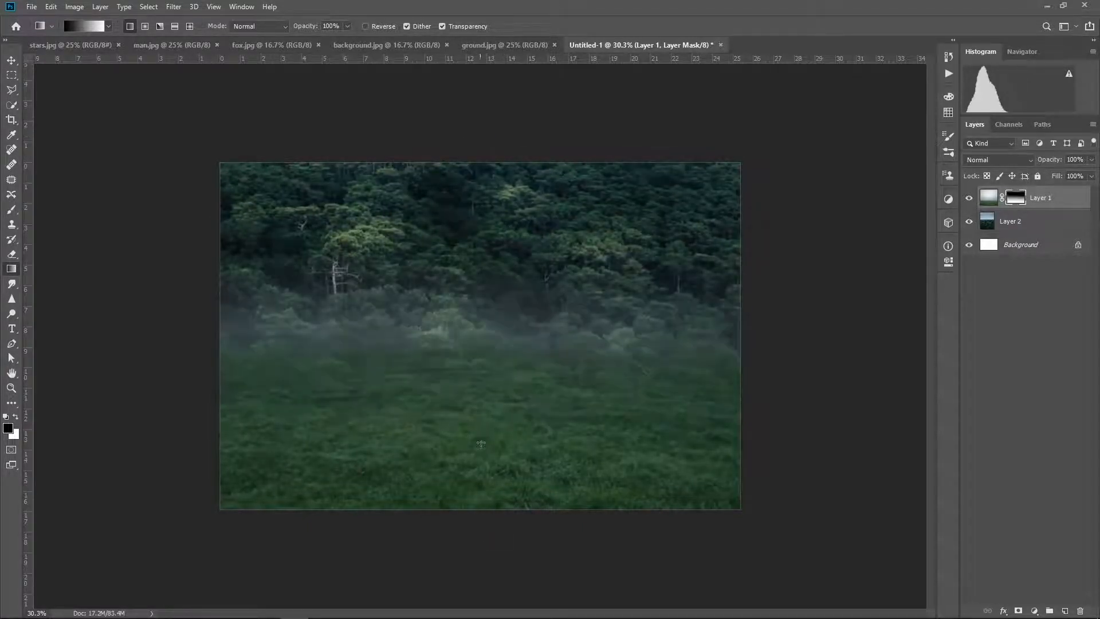
left_click_drag(490, 317, 489, 344)
left_click_drag(508, 310, 510, 405)
left_click_drag(461, 322, 466, 402)
left_click_drag(500, 322, 503, 432)
left_click_drag(488, 503, 488, 504)
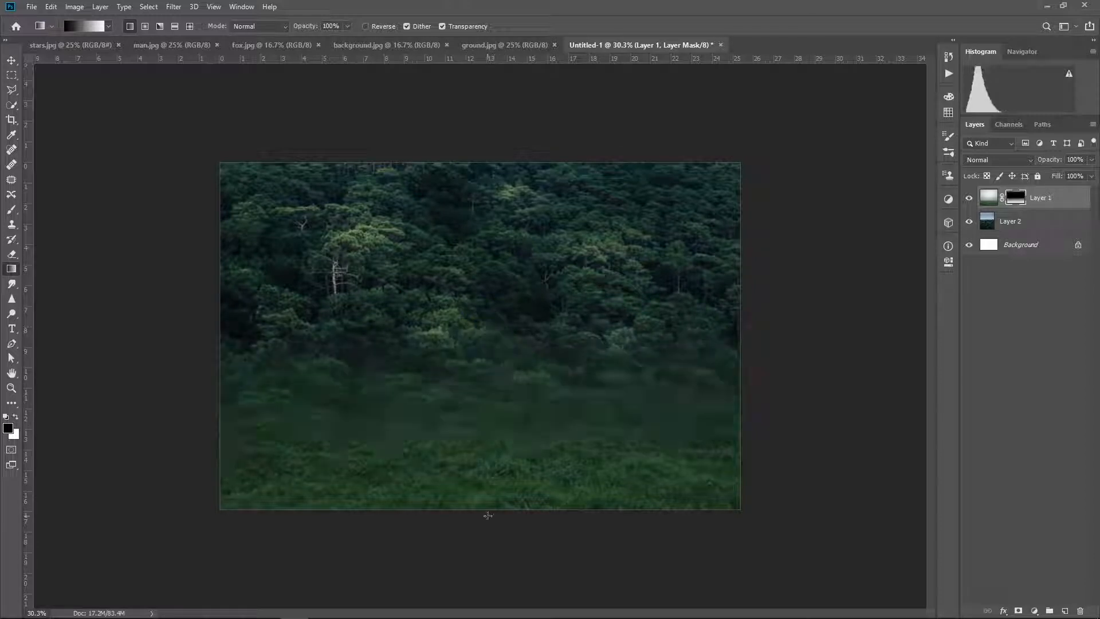
Step: Add a Levels adjustment layer above Layer 1, lowering the output white level to 160 and darkening the midtones
left_click(987, 198)
left_click(1034, 610)
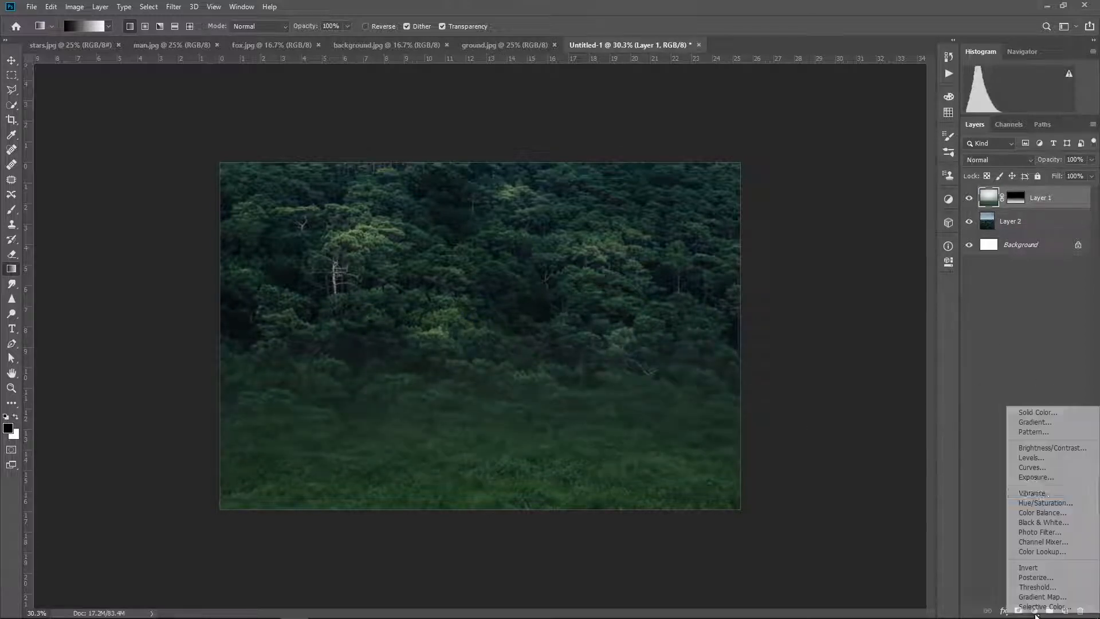
left_click(1031, 457)
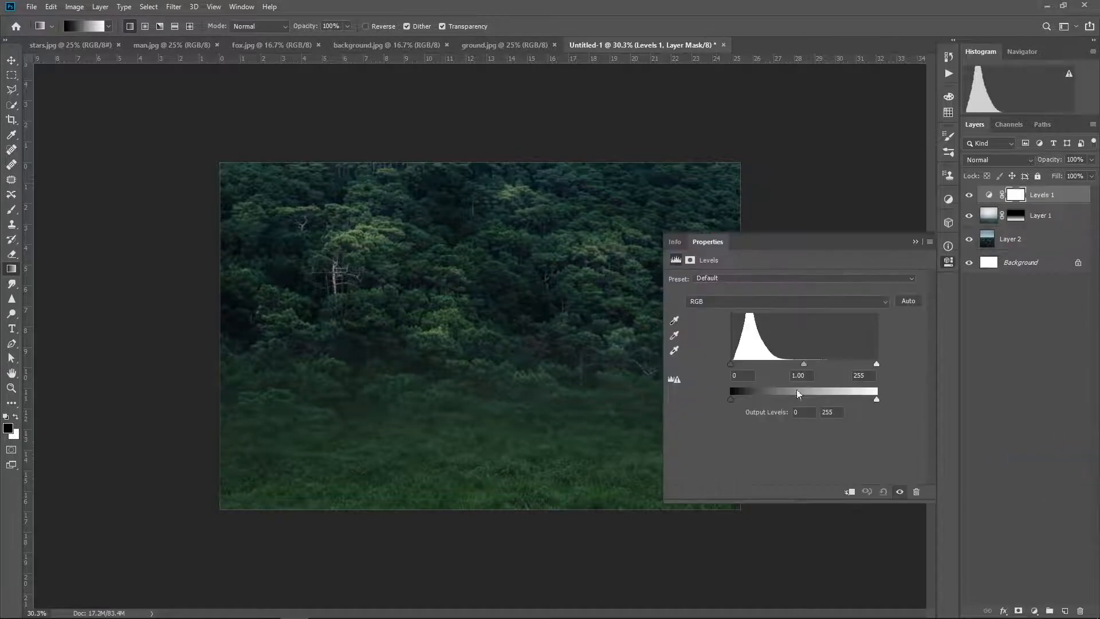
left_click_drag(876, 400, 822, 400)
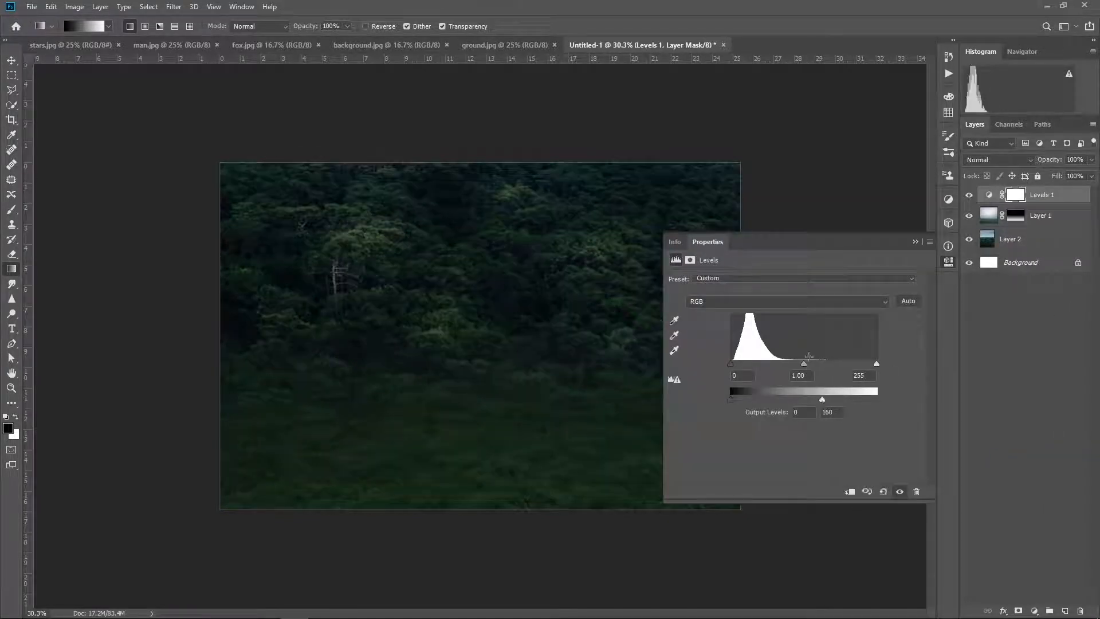
left_click_drag(803, 363, 823, 399)
left_click(953, 246)
Step: Group the Levels 1, Layer 1 and Layer 2 layers together
left_click(1051, 197)
left_click(1041, 237)
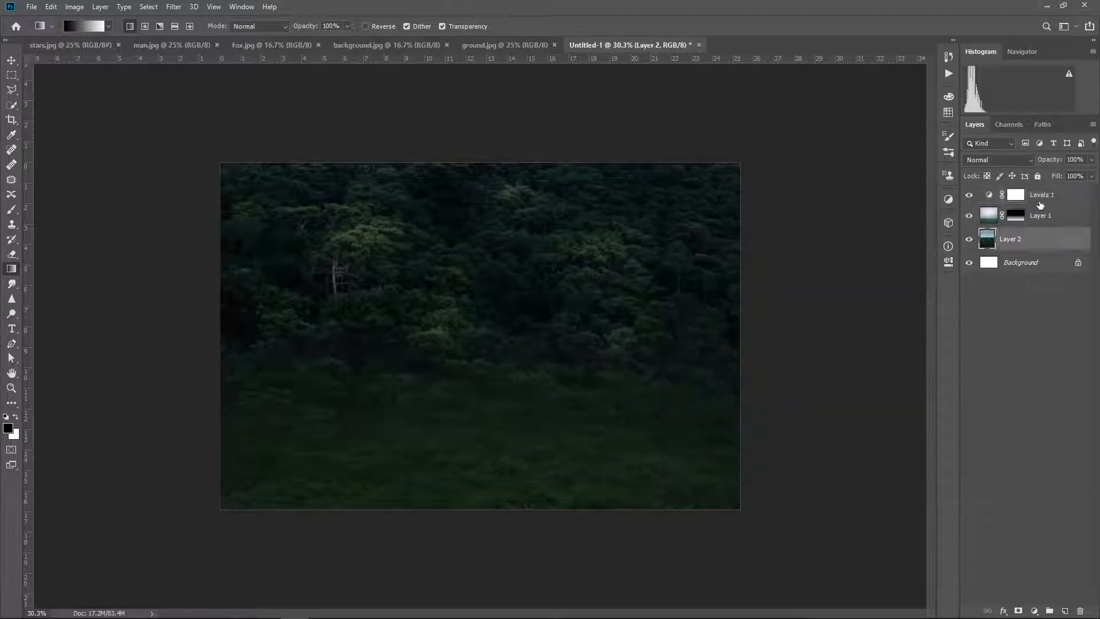
left_click(1038, 199, "shift")
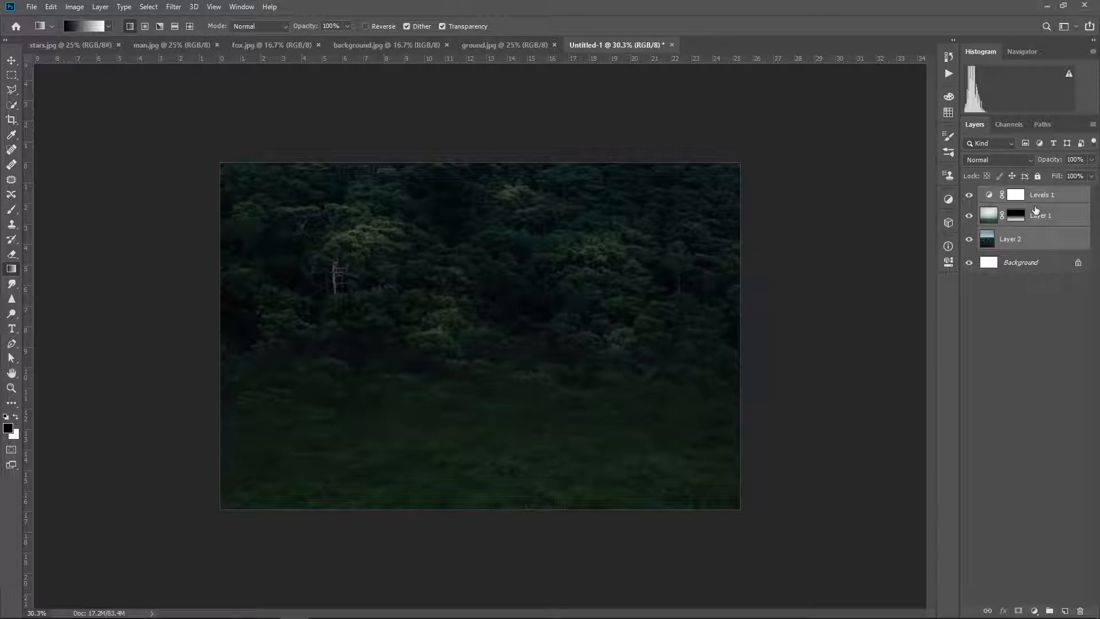
key("ctrl+g")
Step: Target the Levels 1 mask inside the group and set up a soft round brush with 0% hardness, flattened into a horizontal ellipse
left_click(982, 193)
left_click(1025, 209)
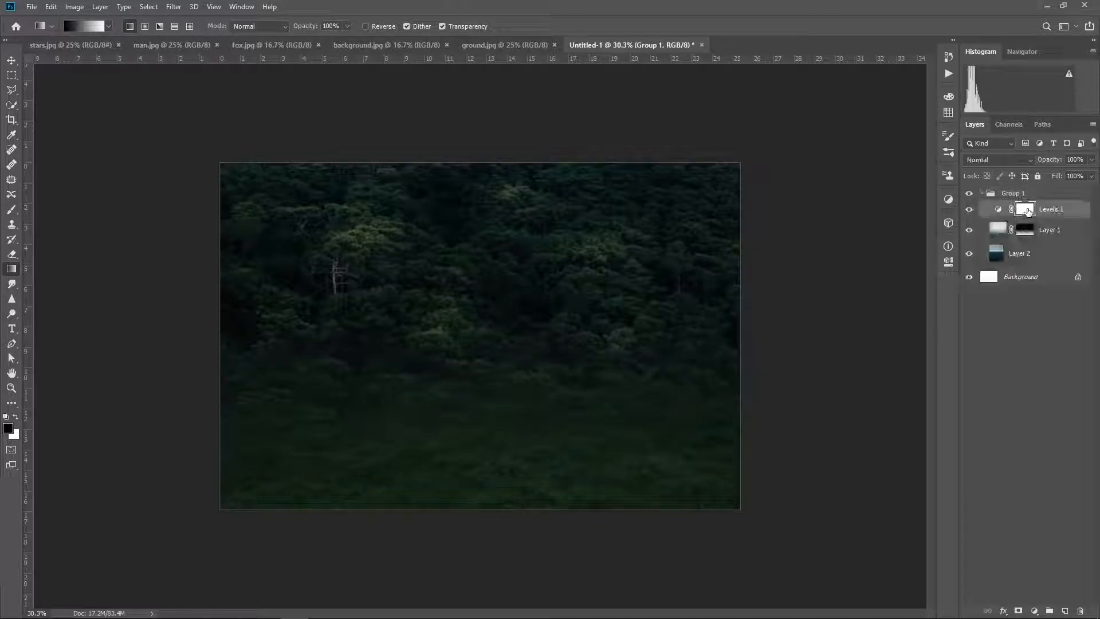
left_click(12, 210)
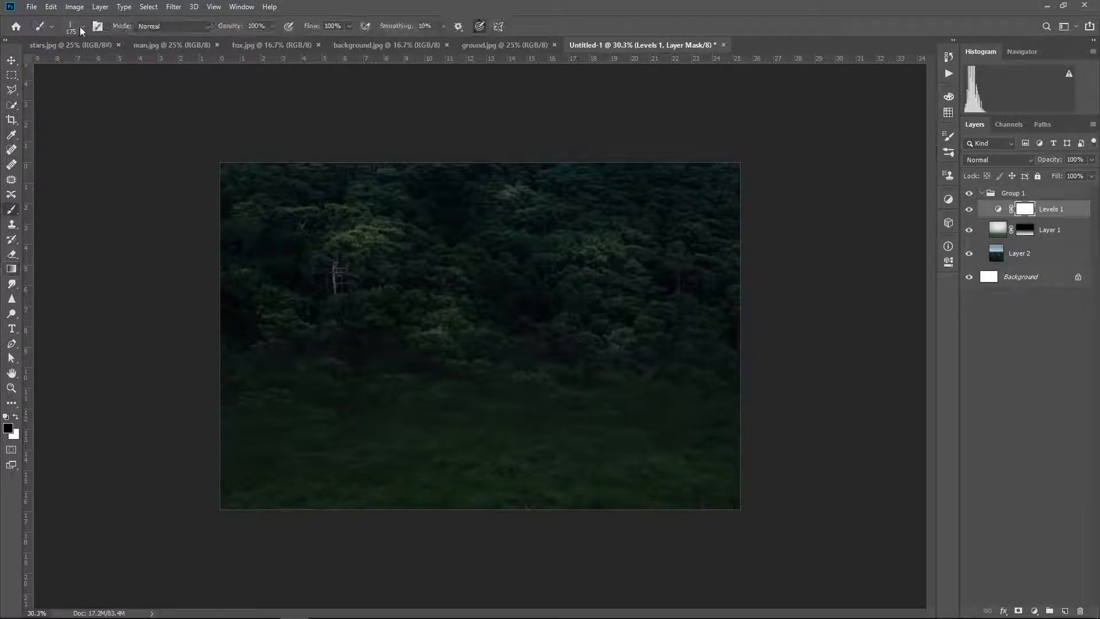
left_click(82, 25)
left_click_drag(283, 220, 279, 137)
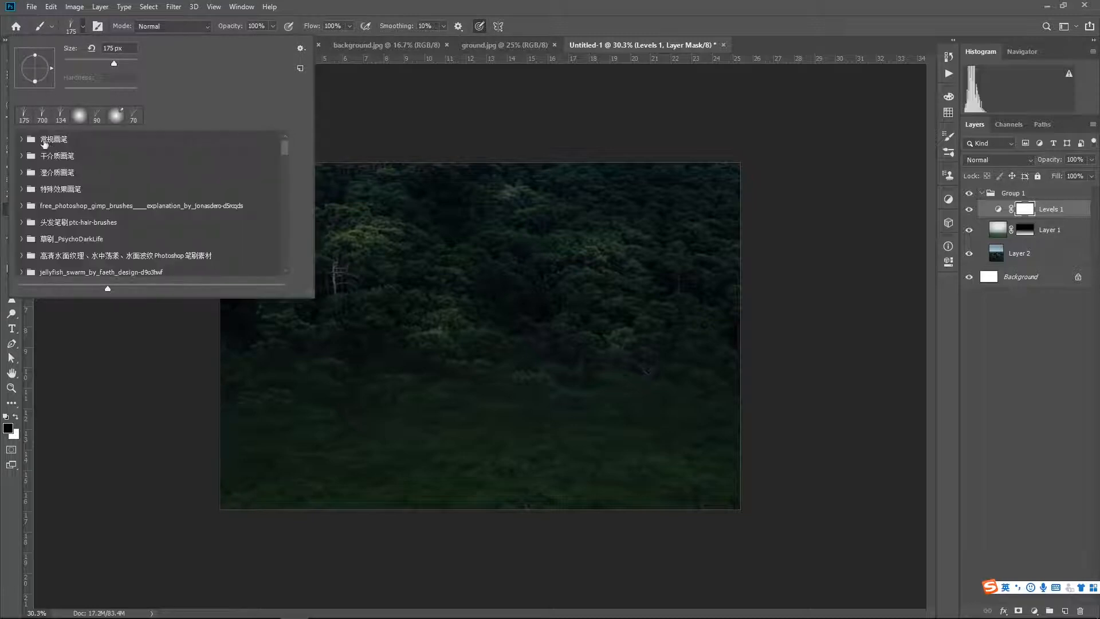
left_click(20, 138)
left_click(55, 154)
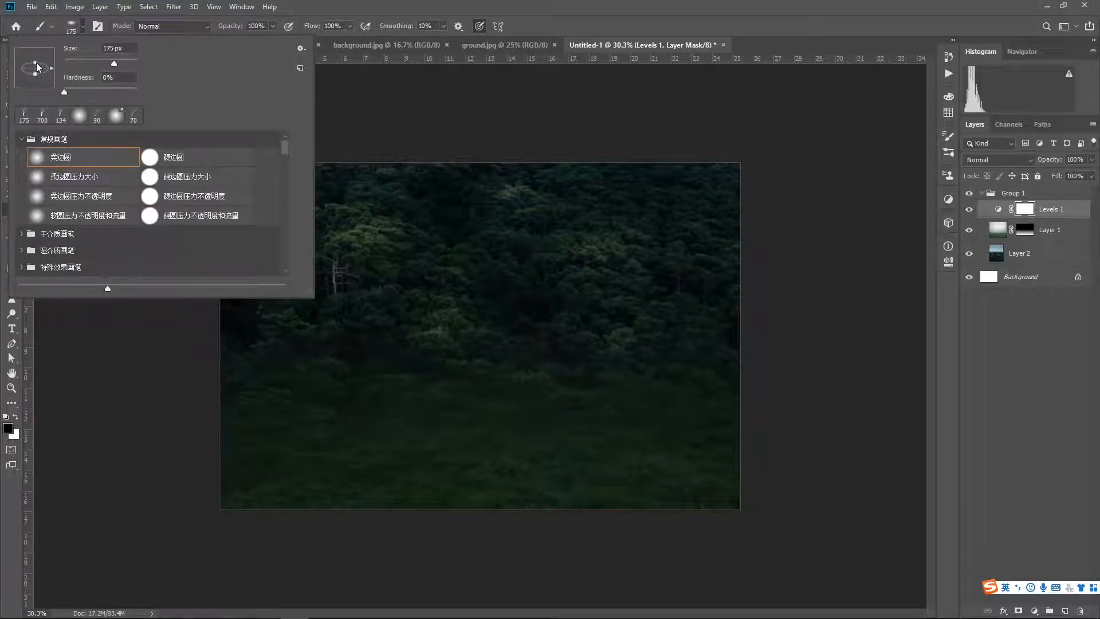
Step: Paint black on the Levels 1 mask with the brush enlarged to 900 px to brighten a patch of grass, and collapse the group
left_click(1026, 209)
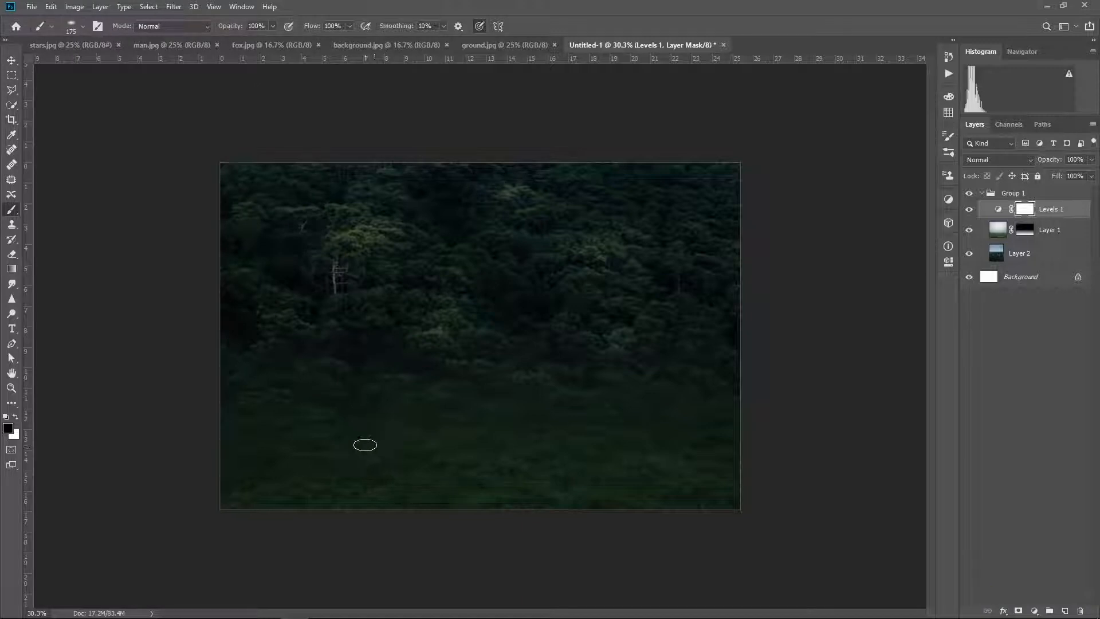
mouse_move(366, 446)
left_mouse_down()
mouse_move(390, 438)
mouse_move(382, 453)
mouse_move(357, 445)
mouse_move(393, 431)
mouse_move(388, 457)
mouse_move(348, 453)
mouse_move(378, 431)
left_mouse_up()
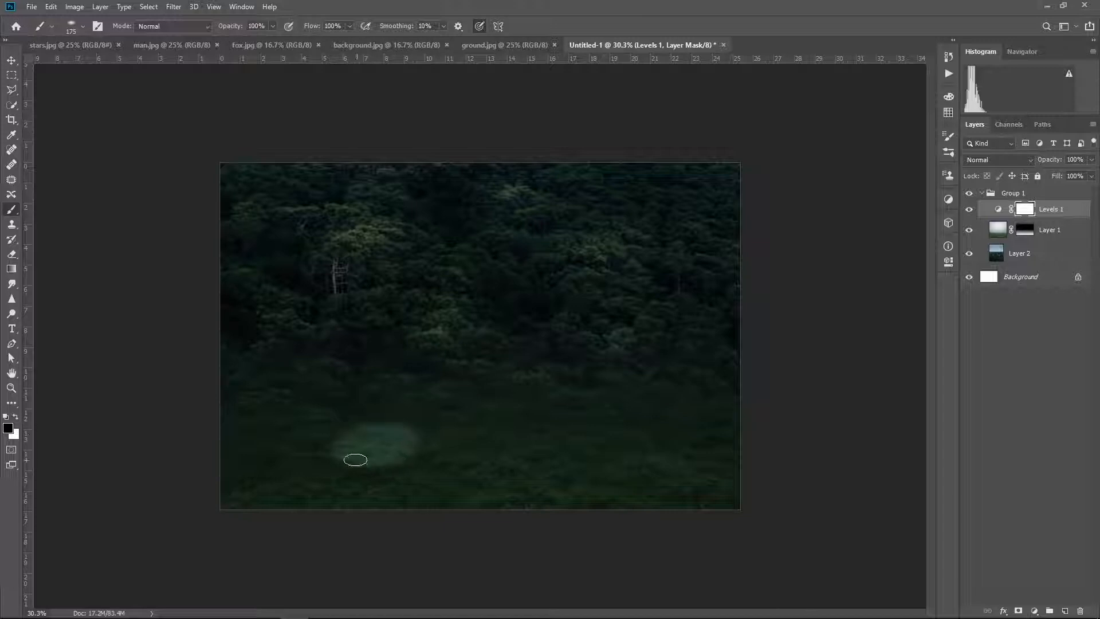
key("bracketright")
key("bracketright")
key("bracketright")
key("bracketright")
key("bracketright")
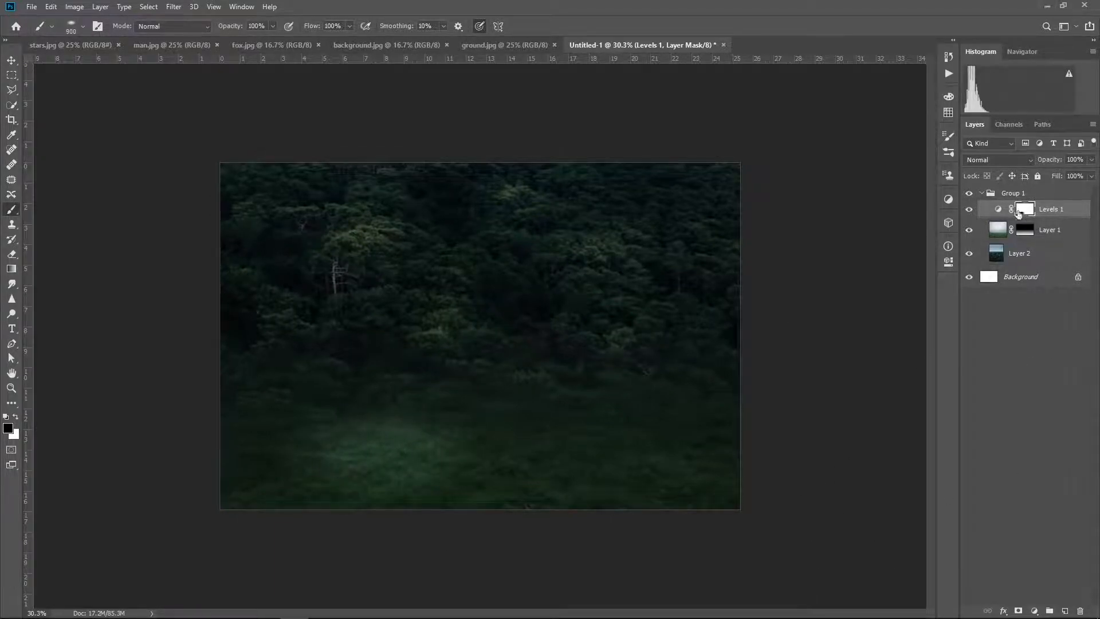
left_click(982, 193)
Step: Switch to the fox.jpg document and restore the soft brush tip to a full circle
left_click(271, 45)
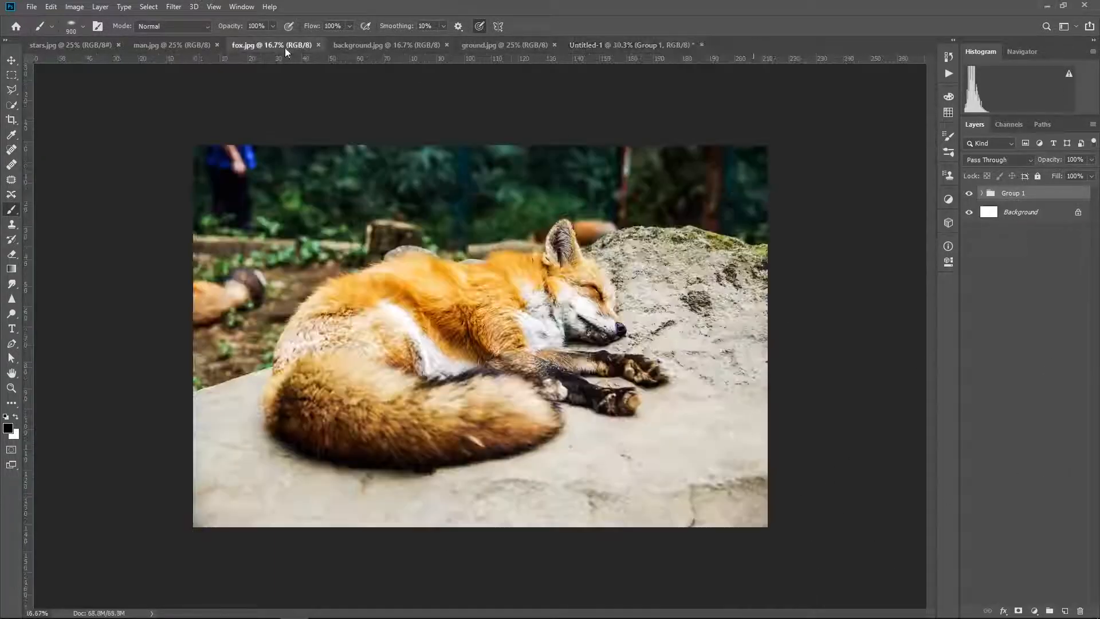
left_click(81, 27)
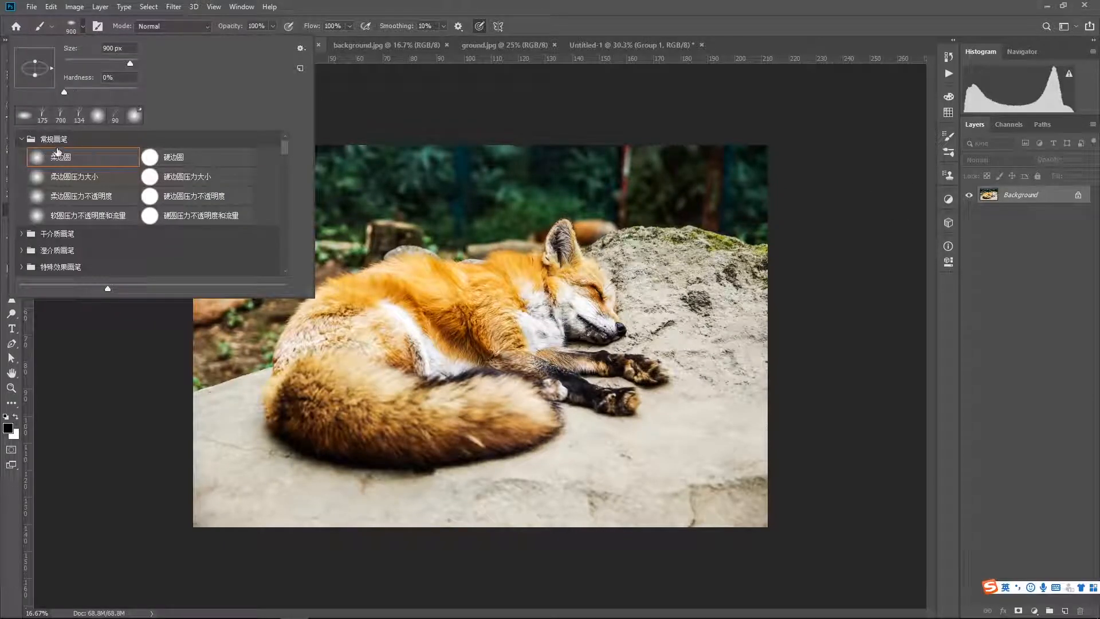
left_click_drag(34, 74, 34, 84)
left_click(579, 28)
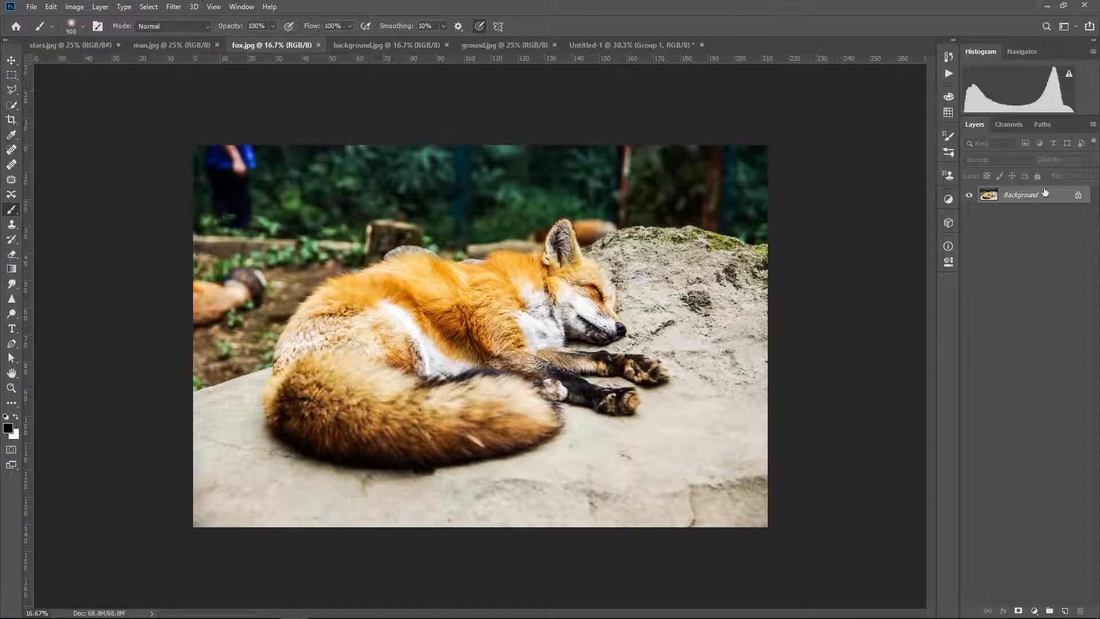
Step: Select the fox with Select Subject and subtract the rocks and background along its back using Quick Selection
left_click(14, 106)
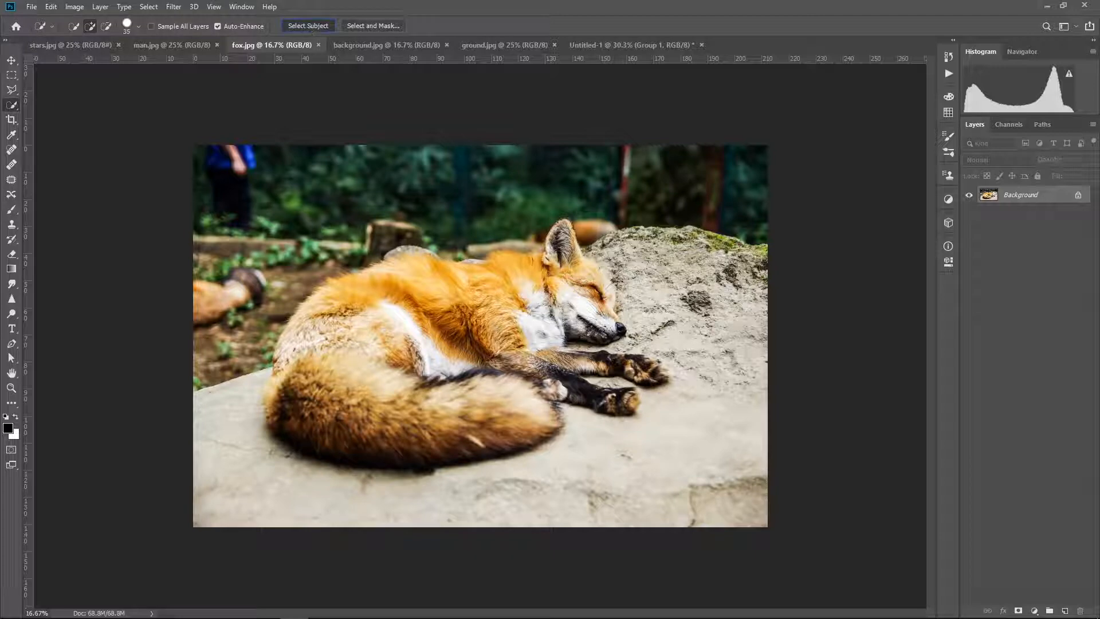
left_click(309, 26)
scroll(488, 334, "up", 3)
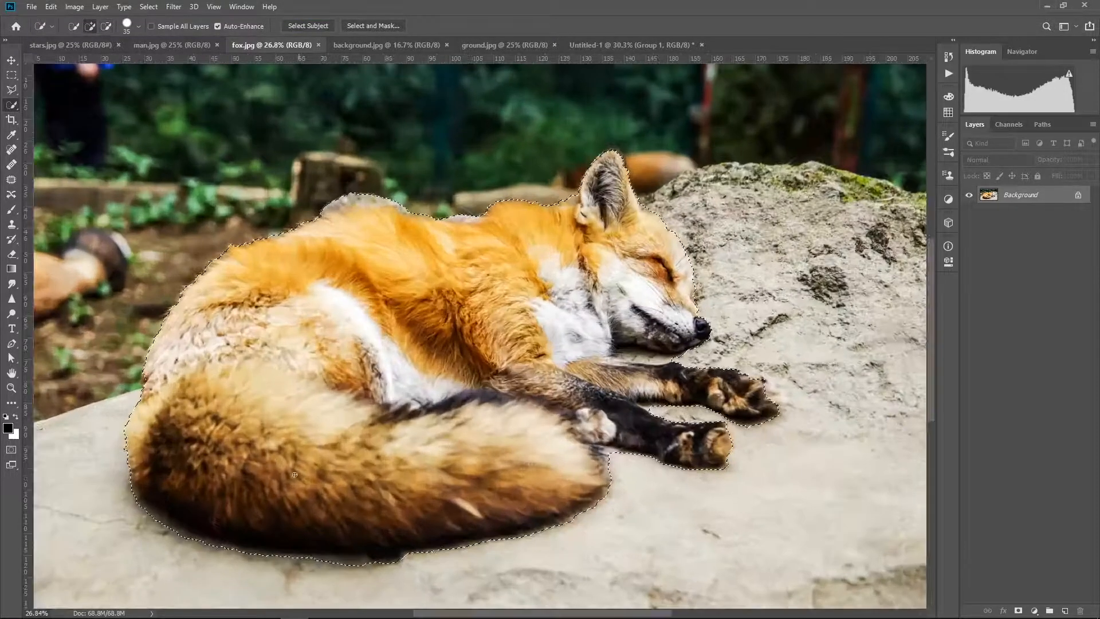
scroll(295, 362, "up", 2)
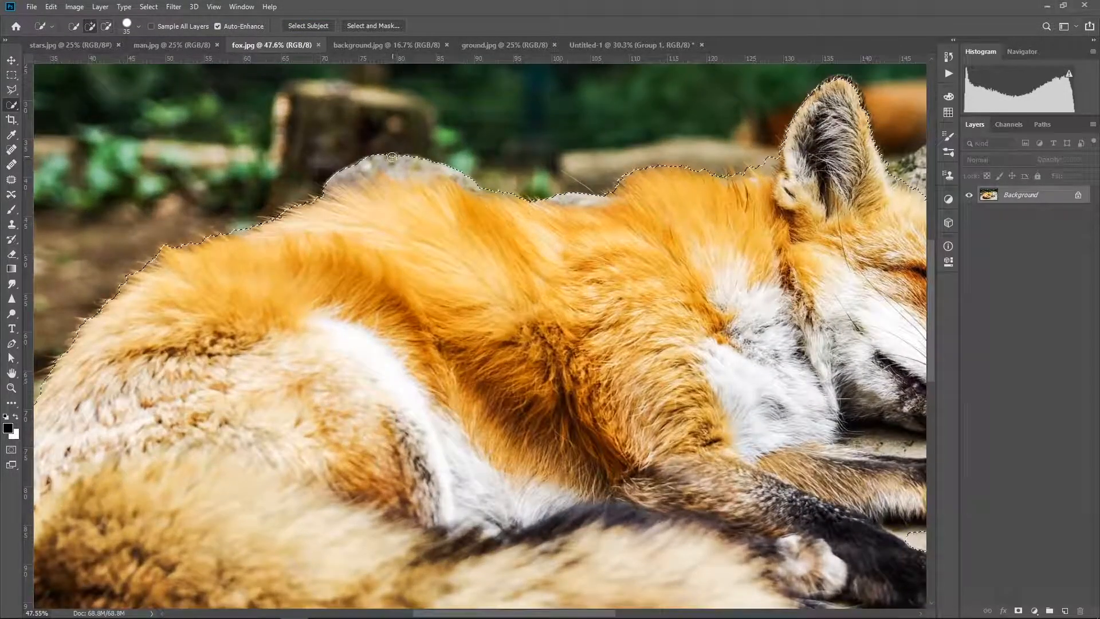
left_click_drag(376, 154, 452, 171)
left_click_drag(558, 198, 599, 201)
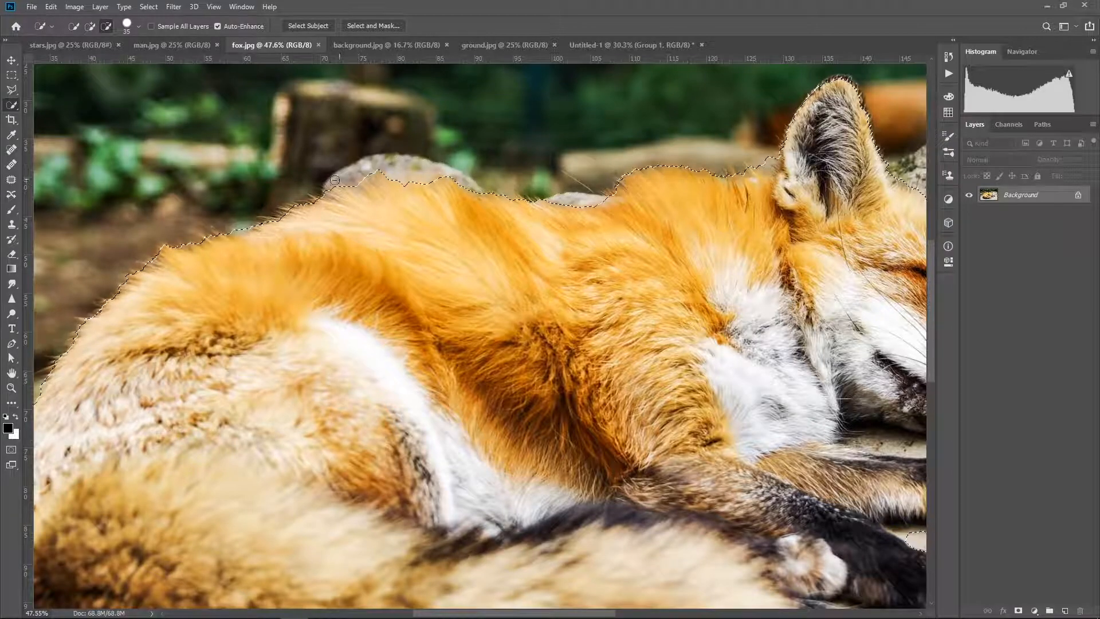
left_click_drag(744, 176, 770, 164)
Step: Refine the selection around the fox's chin and front paws with the Quick Selection tool, undoing the stroke that cuts into the chin
mouse_move(848, 367)
left_mouse_down()
mouse_move(480, 359)
mouse_move(501, 259)
left_mouse_up()
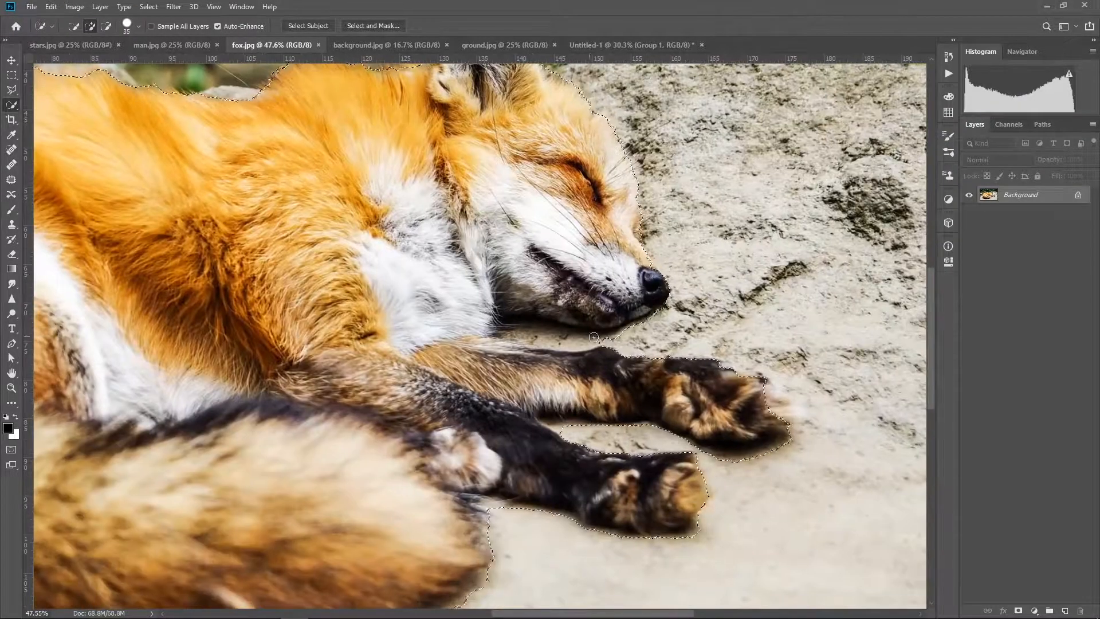
left_click_drag(606, 339, 500, 329)
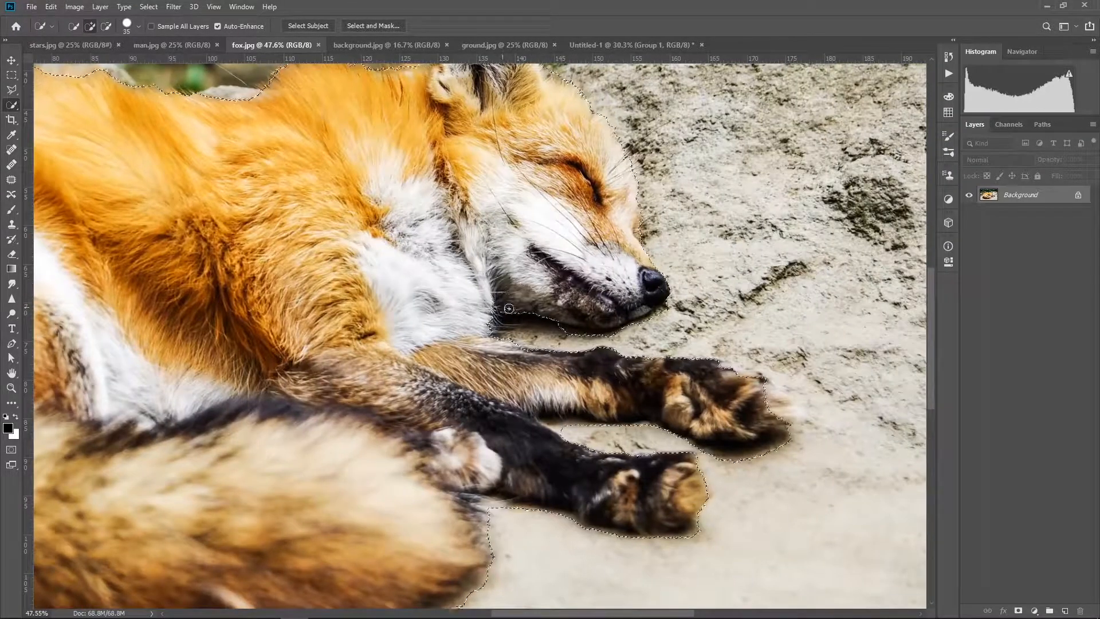
key("ctrl+z")
mouse_move(766, 397)
left_mouse_down()
mouse_move(776, 411)
mouse_move(775, 390)
mouse_move(730, 371)
left_mouse_up()
left_click_drag(762, 462, 716, 458)
left_click_drag(436, 550, 714, 375)
left_click_drag(493, 218, 767, 493)
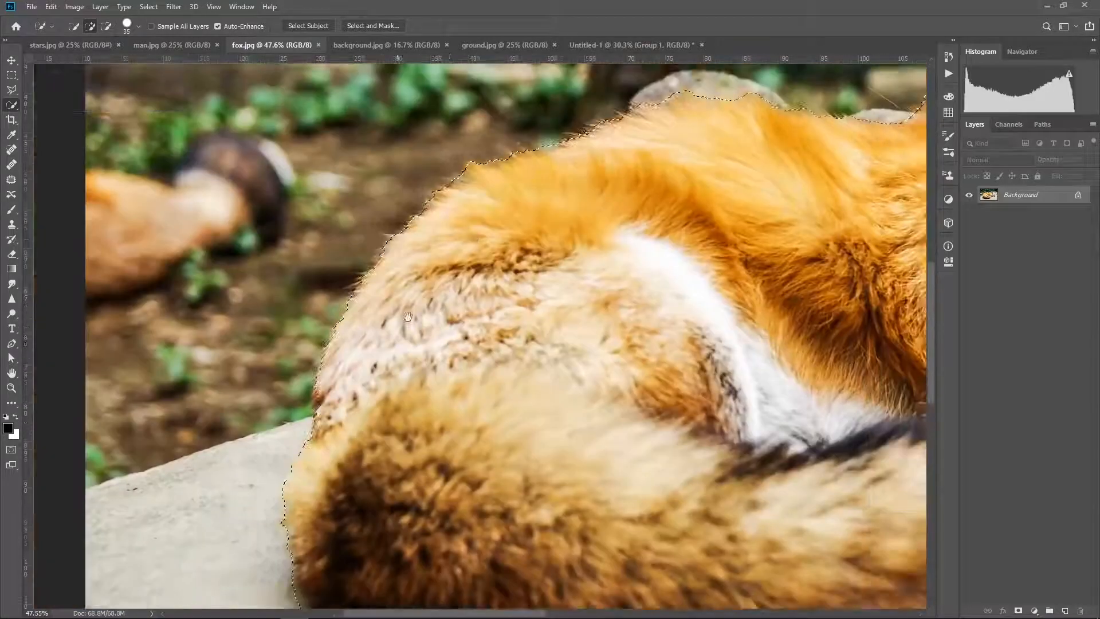
left_click_drag(894, 338, 649, 295)
Step: Open Select and Mask and brush the fur edges of the tail, paws, ear and back with the Refine Edge Brush
scroll(650, 295, "down", 5)
left_click(367, 24)
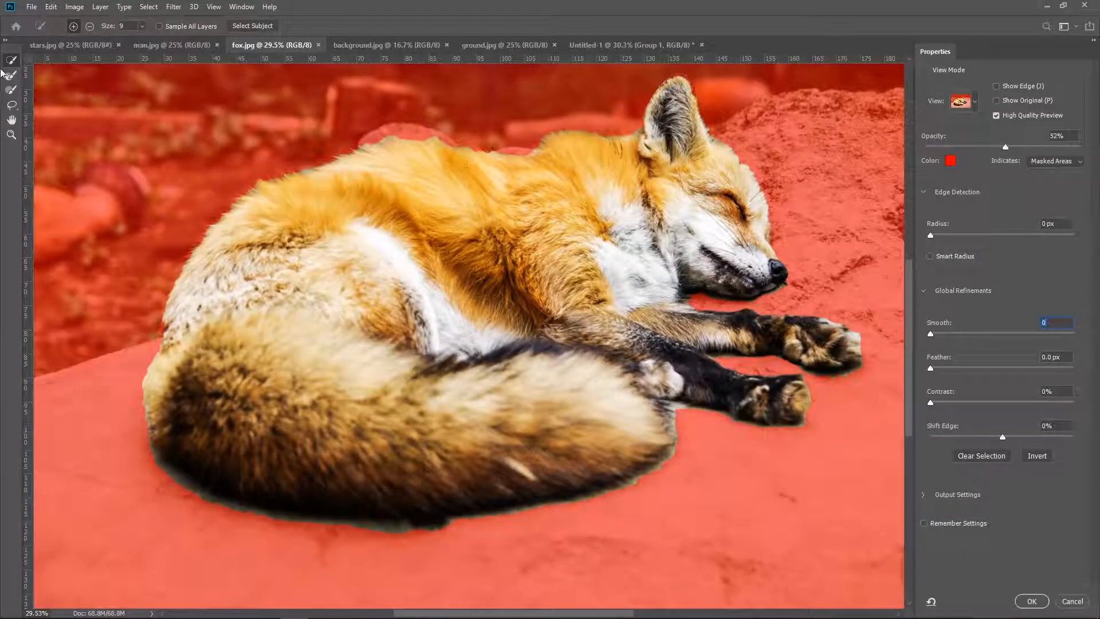
left_click(11, 76)
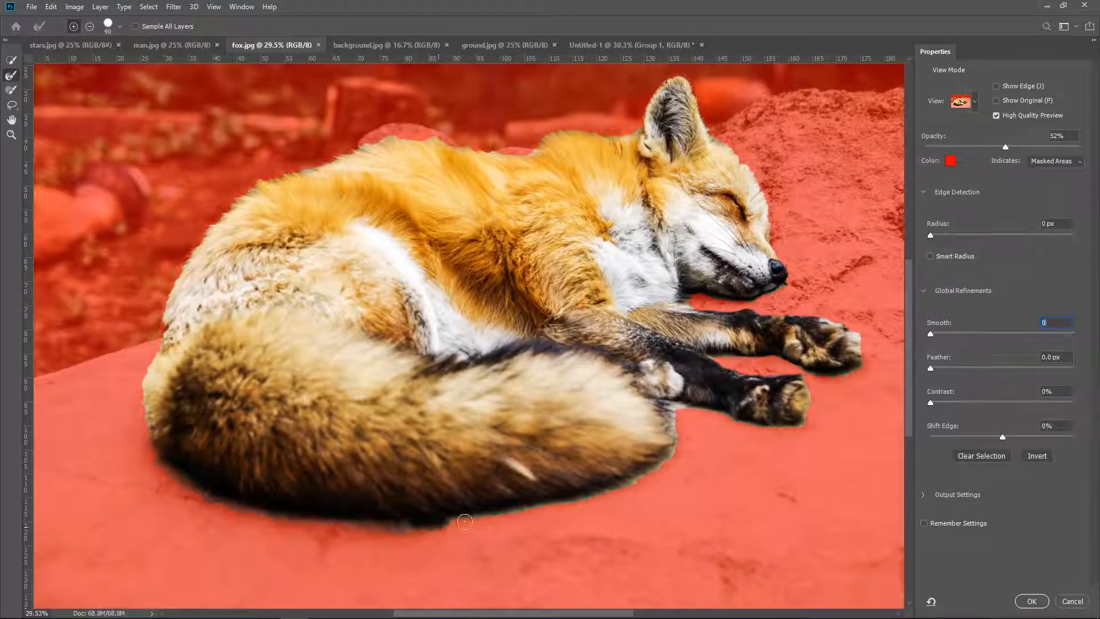
mouse_move(592, 489)
left_mouse_down()
mouse_move(622, 488)
mouse_move(671, 410)
mouse_move(808, 417)
left_mouse_up()
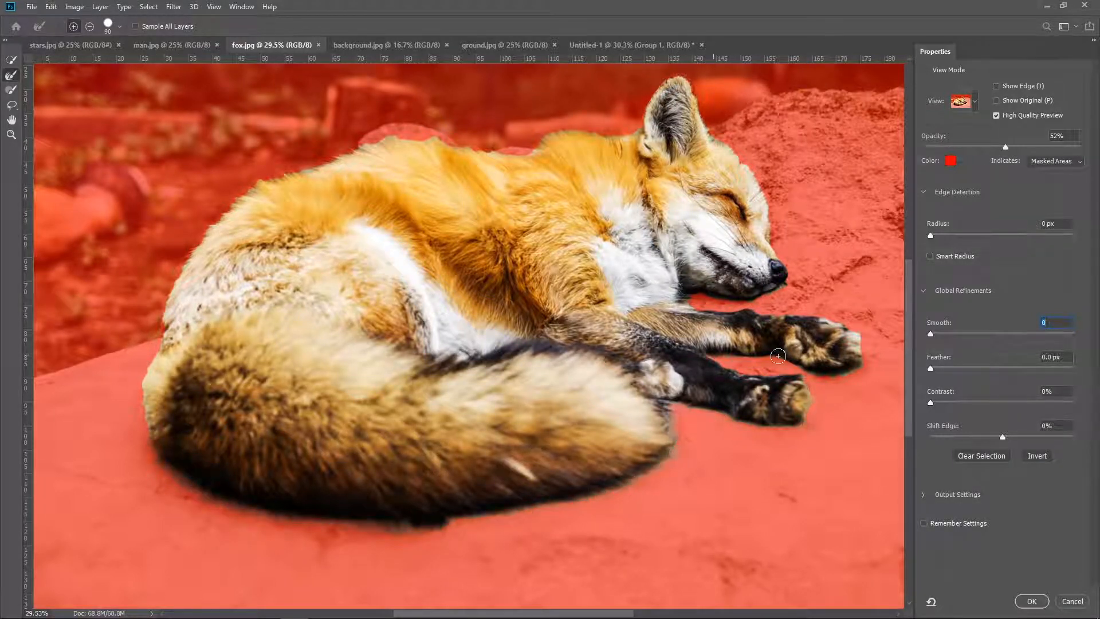
left_click_drag(667, 76, 639, 288)
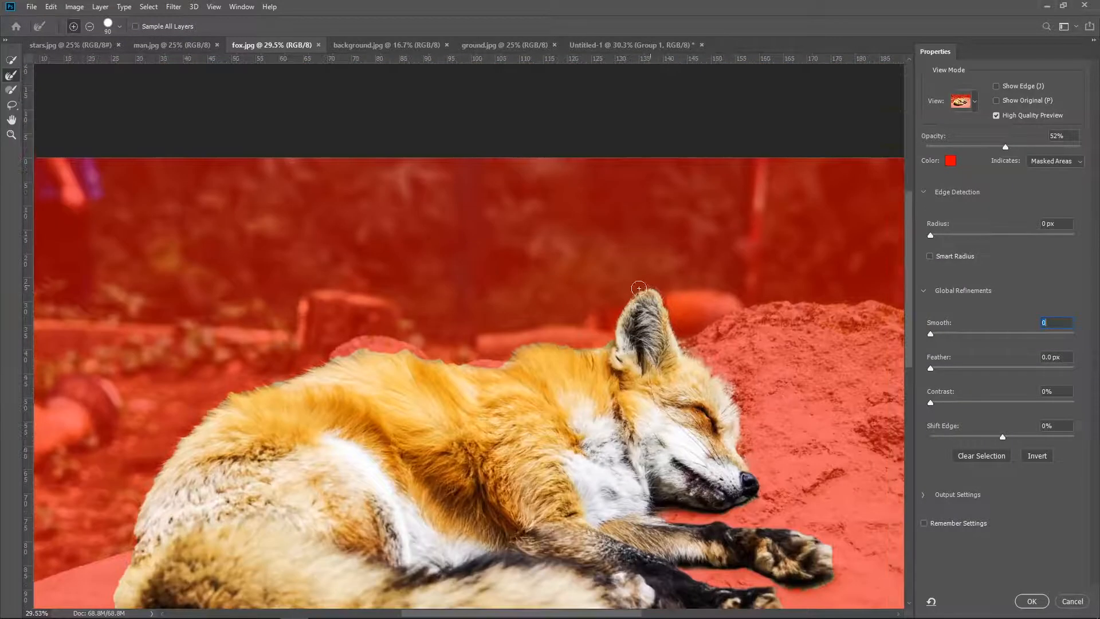
mouse_move(556, 345)
left_mouse_down()
mouse_move(483, 365)
mouse_move(302, 371)
left_mouse_up()
mouse_move(302, 372)
left_mouse_down()
mouse_move(680, 295)
mouse_move(491, 397)
left_mouse_up()
left_click_drag(491, 396, 559, 278)
left_click_drag(462, 396, 193, 431)
Step: Set Shift Edge to -44% and apply the refined selection as a layer mask that isolates the fox
key("w")
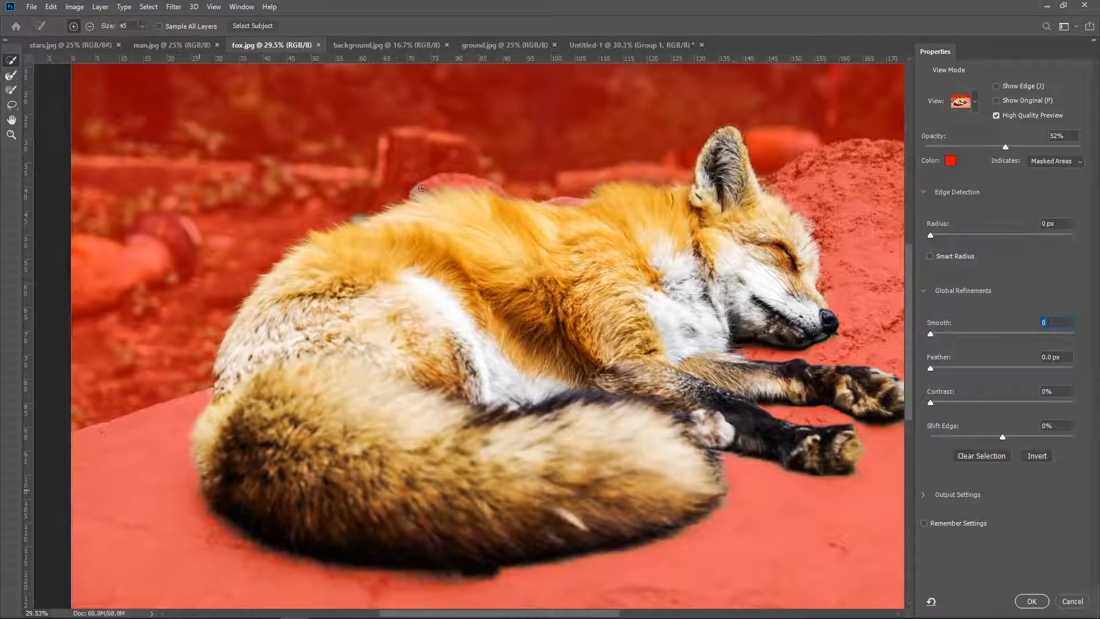
left_click(12, 77)
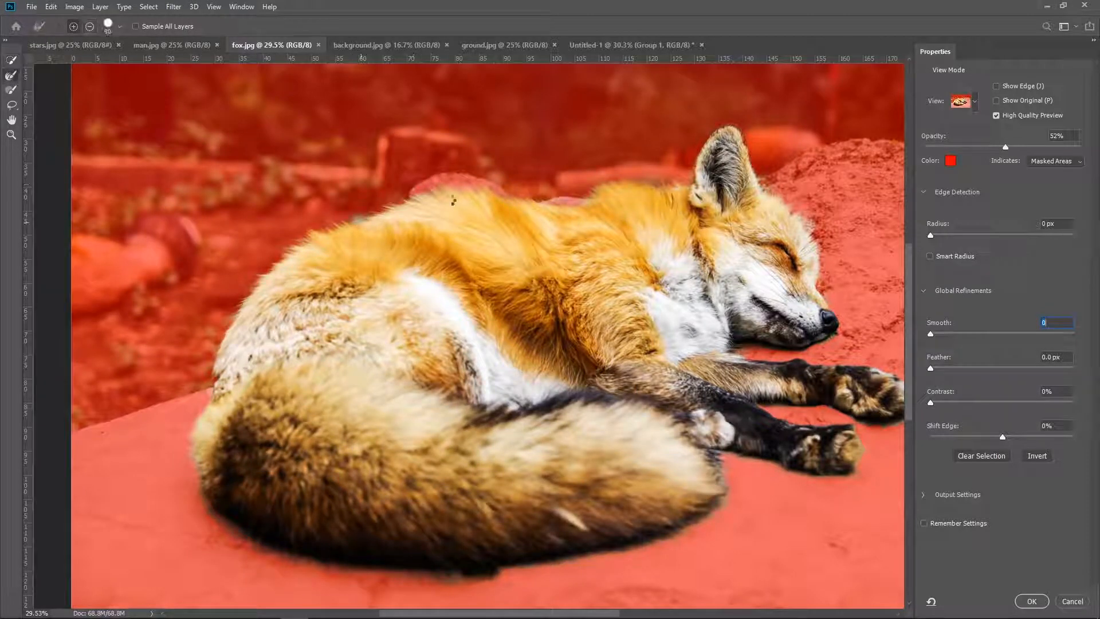
left_click_drag(1003, 436, 966, 438)
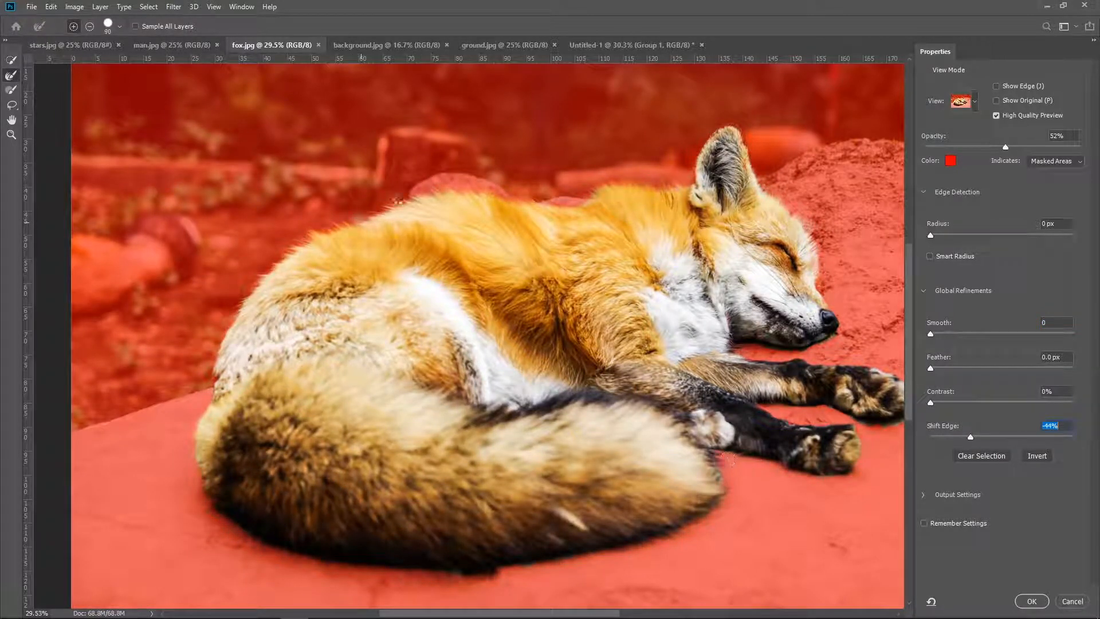
left_click(1031, 601)
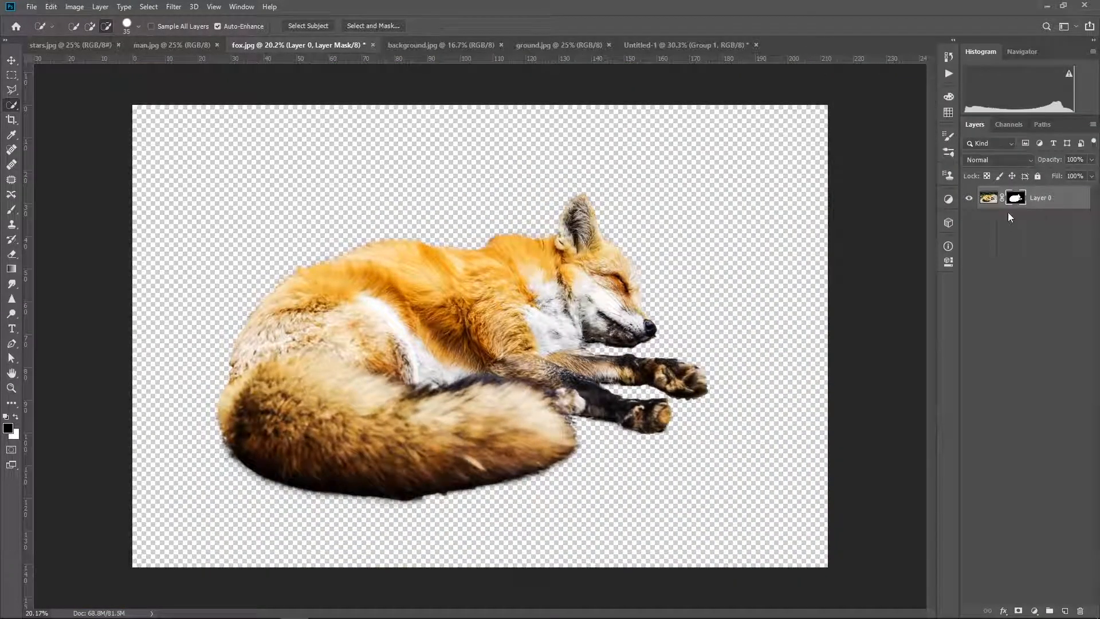
Step: Copy the masked fox layer from fox.jpg into the Untitled-1 composite
left_click_drag(1009, 199, 536, 370)
key("ctrl+t")
key("ctrl+0")
left_click_drag(685, 221, 435, 388)
left_click_drag(389, 440, 543, 353)
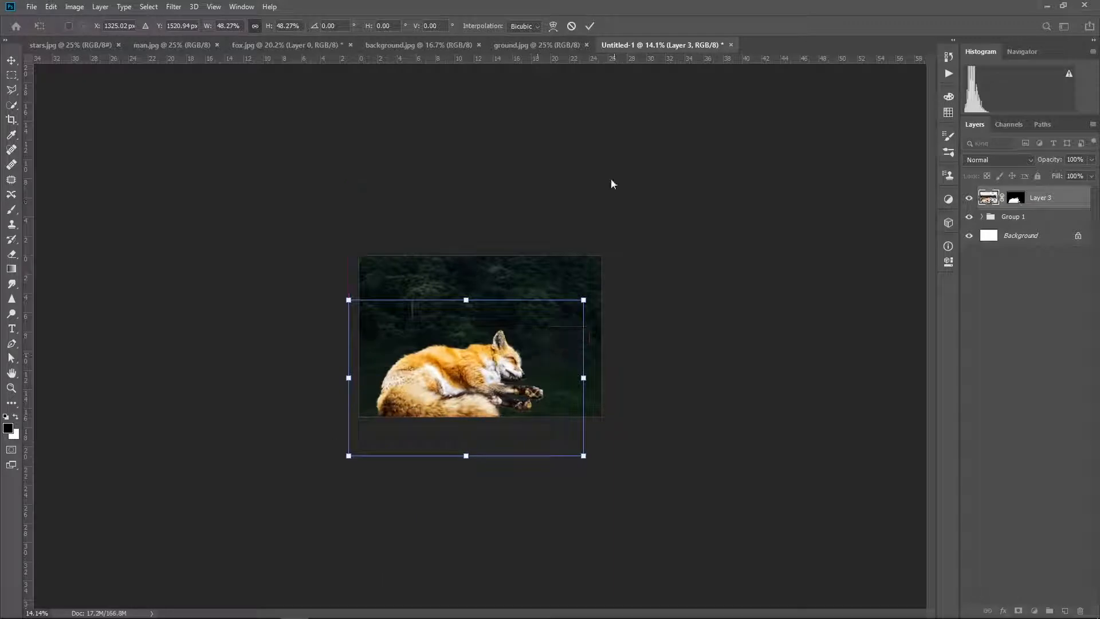
key("Escape")
Step: Convert the fox layer into a smart object
key("w")
right_click(1043, 201)
left_click(951, 292)
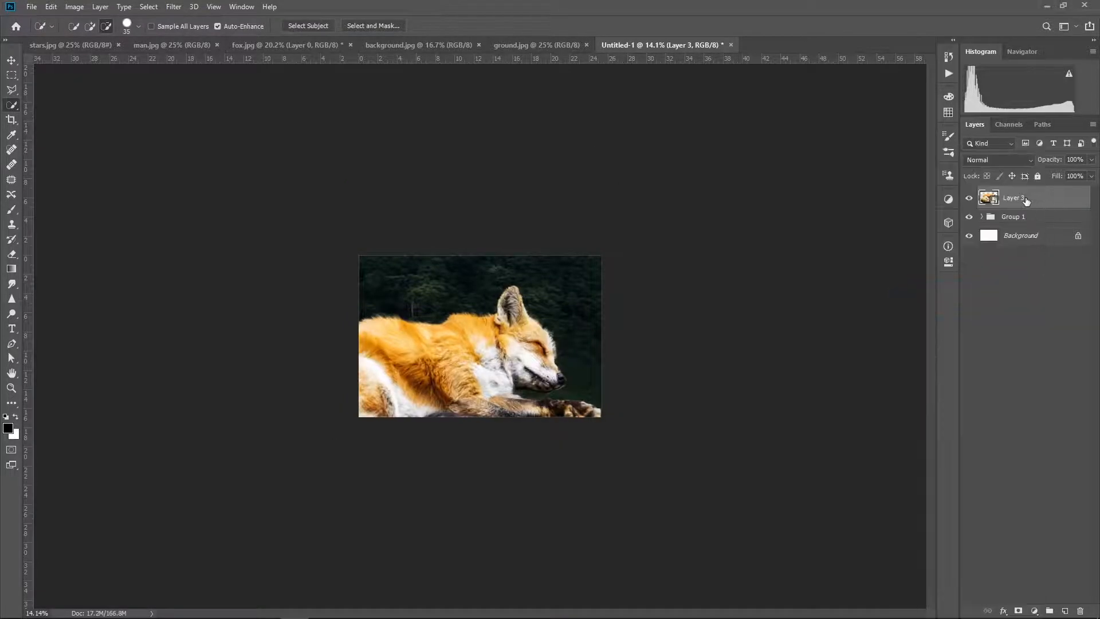
Step: Scale the fox to about 16.77%, rotate it about 1.02° and place it on the grass in the image's lower left
key("ctrl+t")
left_click_drag(604, 282, 480, 339)
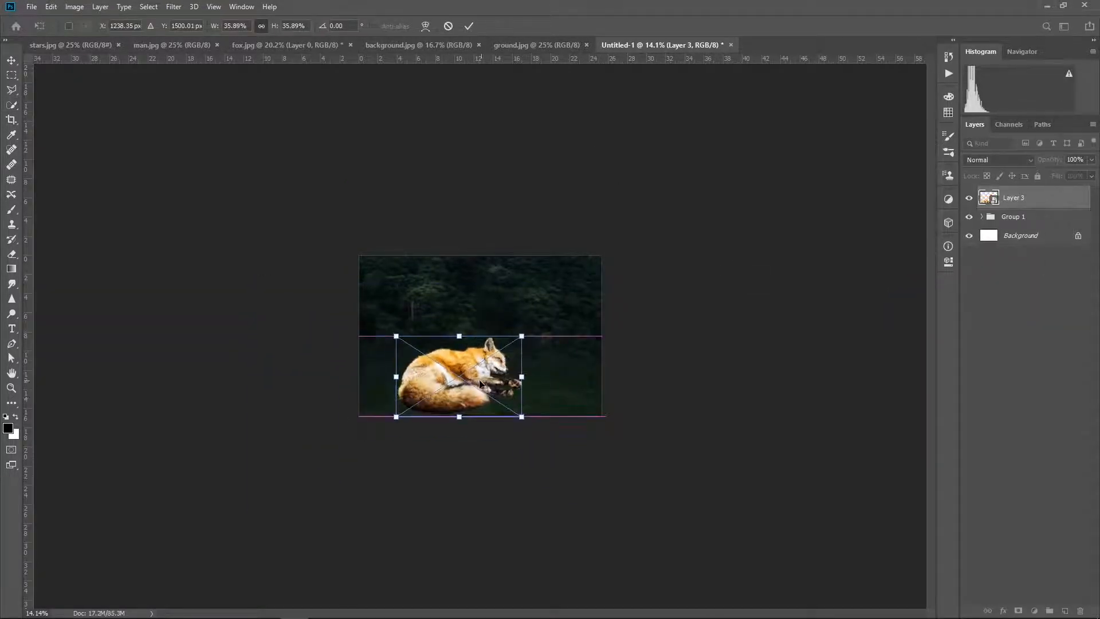
scroll(479, 337, "up", 3)
left_click_drag(560, 336, 427, 448)
scroll(451, 438, "up", 4)
left_click_drag(467, 423, 432, 440)
left_click_drag(374, 473, 405, 461)
key("w")
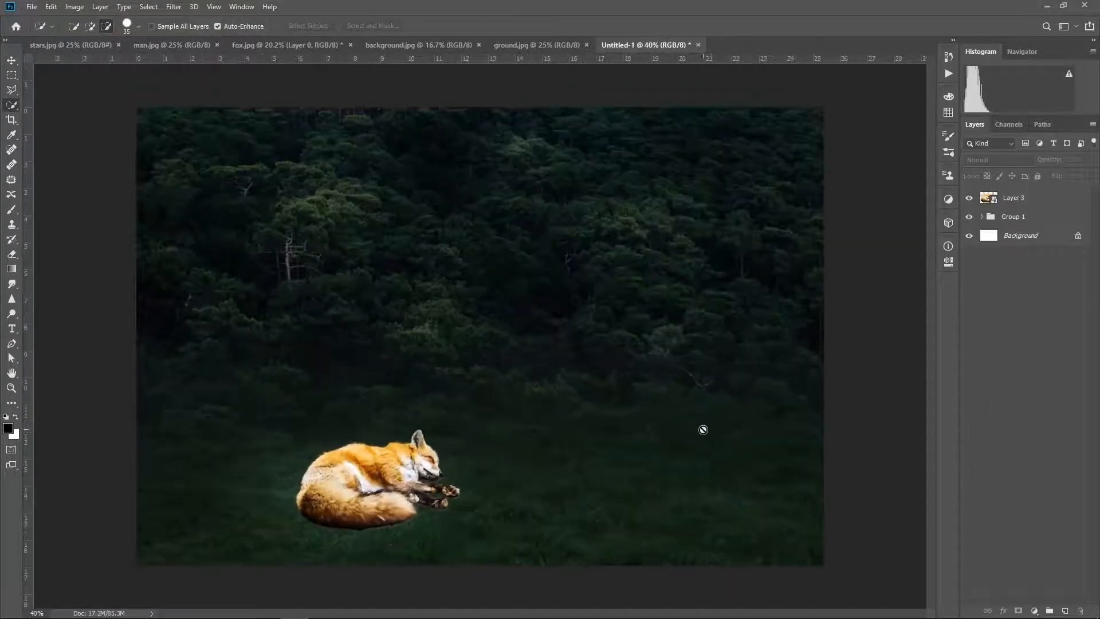
Step: Transform the fox again, shifting it slightly left and scaling it down a little more
left_click(1025, 197)
key("ctrl+t")
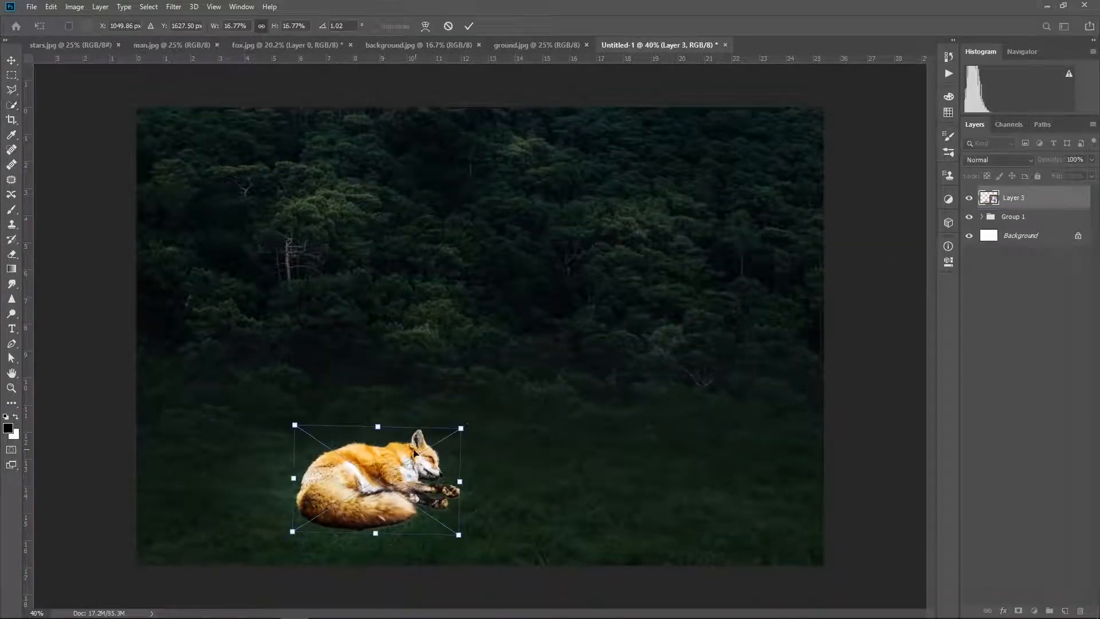
left_click_drag(417, 452, 404, 451)
mouse_move(465, 419)
left_mouse_down()
mouse_move(405, 458)
mouse_move(455, 440)
left_mouse_up()
left_click(1082, 387)
Step: Move the fox slightly to the right on the grass with the Move tool
scroll(401, 426, "up", 2)
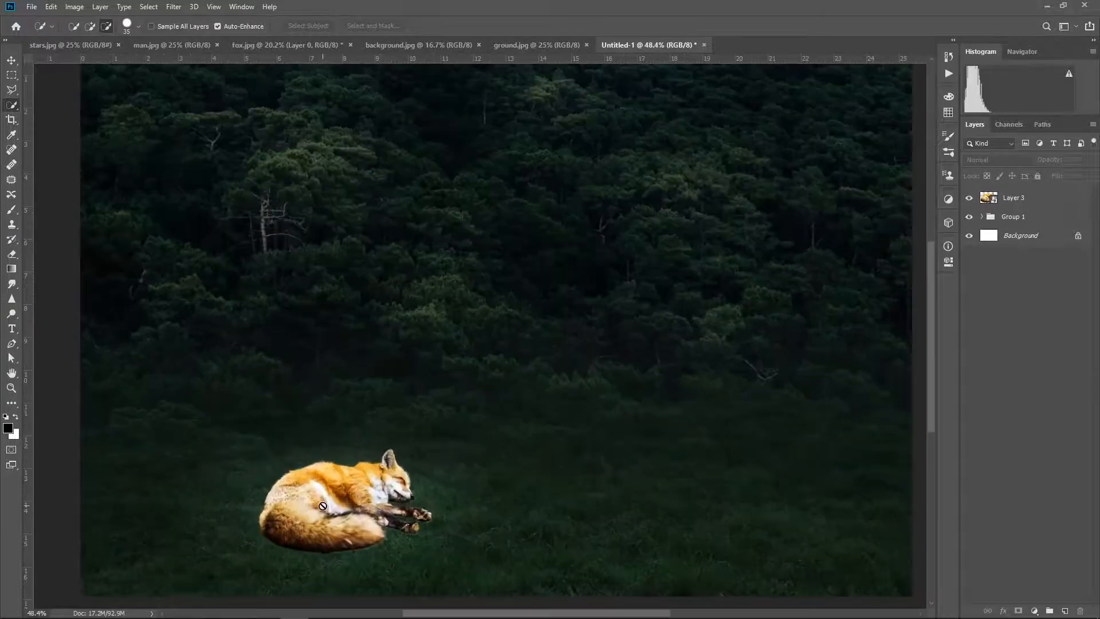
scroll(322, 506, "down", 1)
scroll(315, 501, "up", 1)
scroll(429, 535, "down", 2)
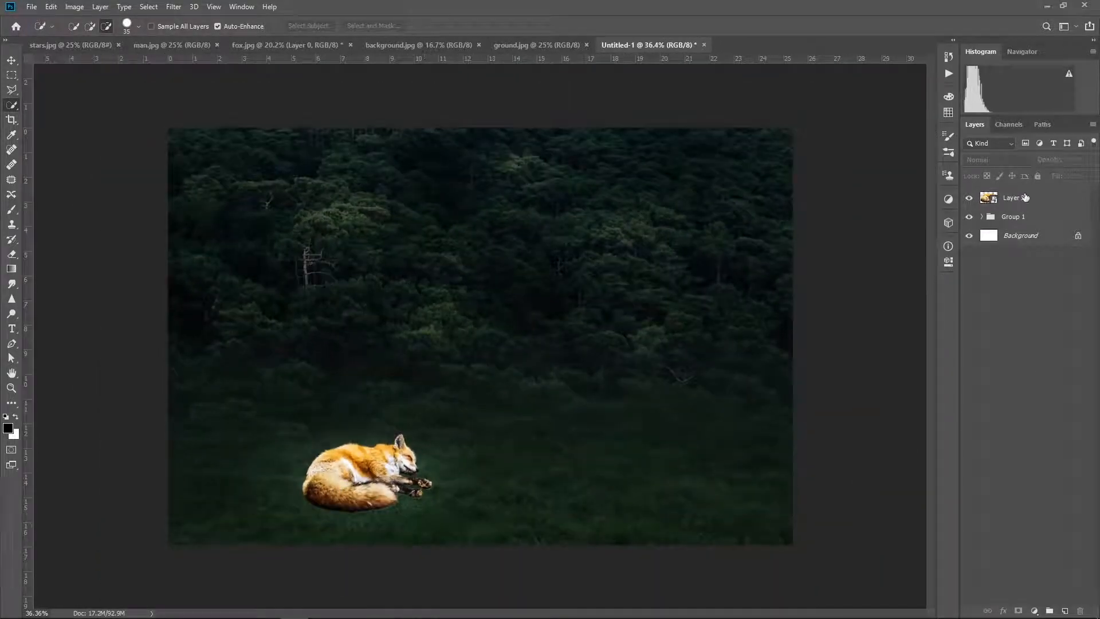
left_click(1025, 197)
key("v")
left_click_drag(372, 467, 381, 468)
left_click(1017, 355)
scroll(492, 486, "up", 3)
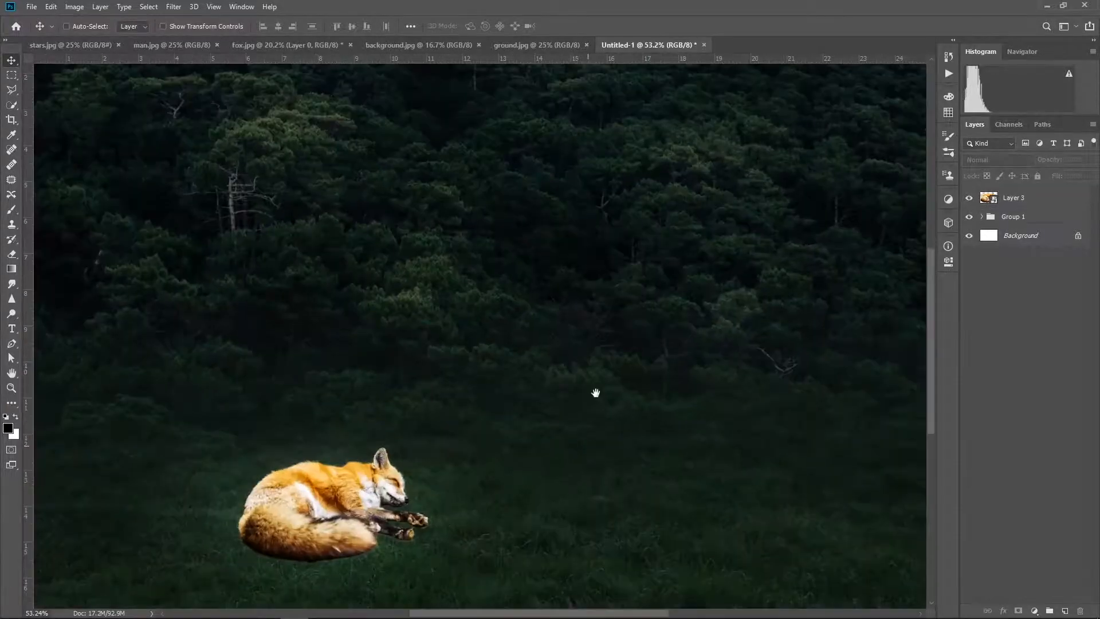
scroll(595, 392, "down", 2)
Step: Add a layer mask to the fox layer and choose the 134 px grass brush (草) for painting on it
left_click(1012, 198)
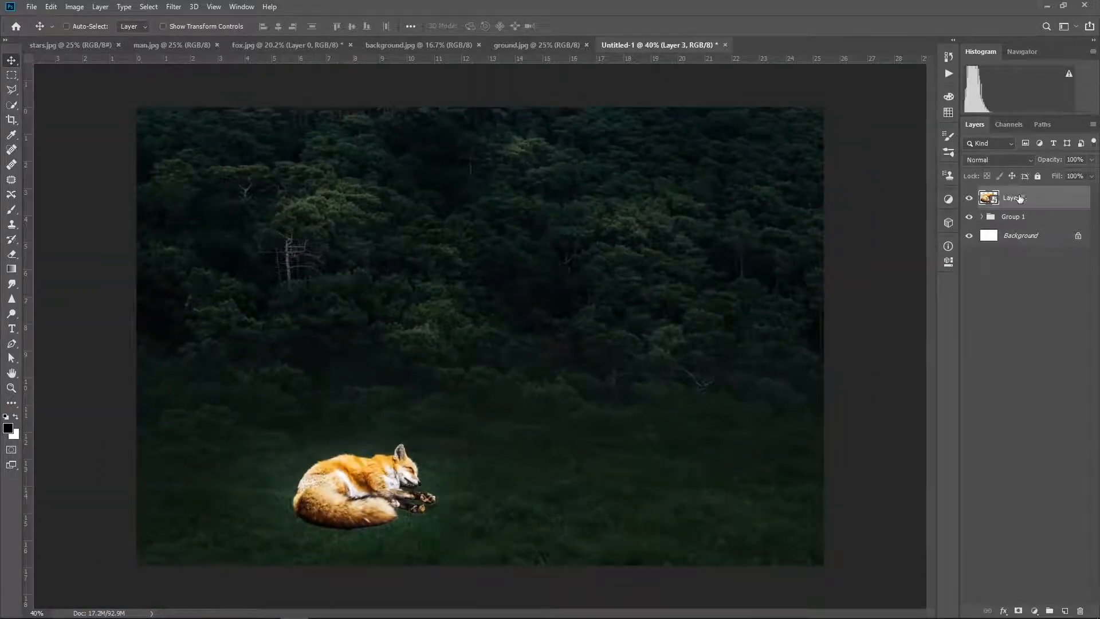
left_click(1018, 611)
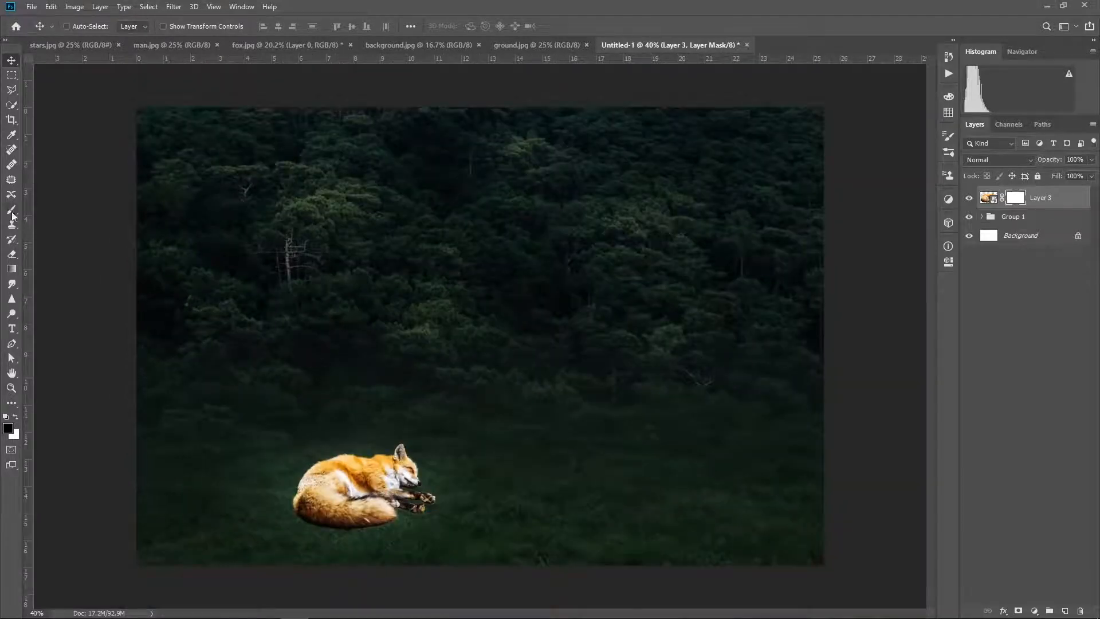
left_click(12, 213)
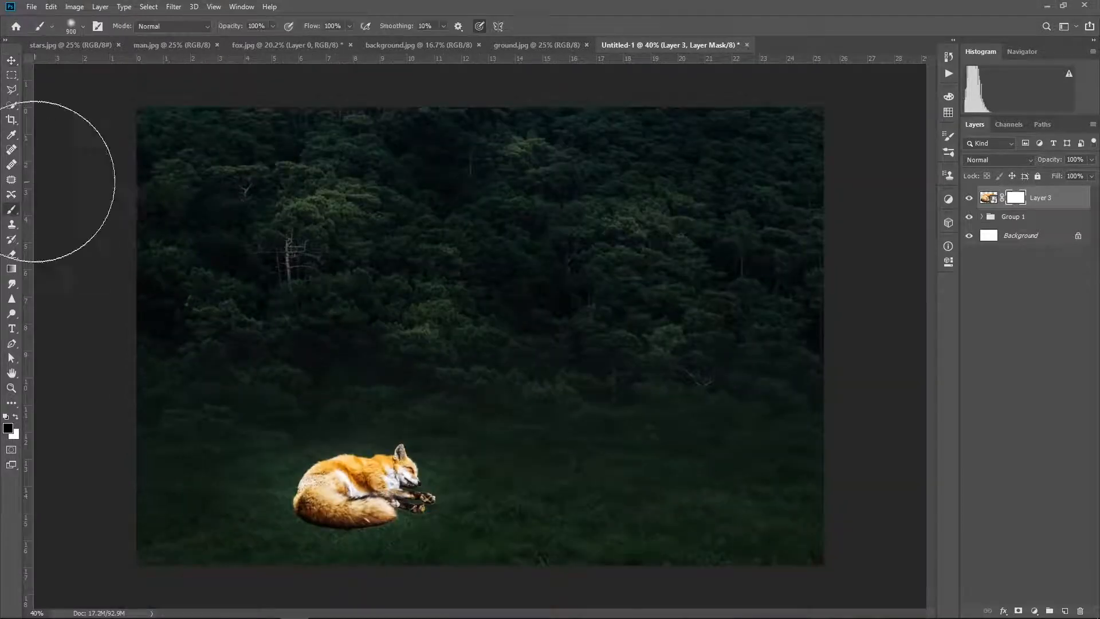
left_click(83, 28)
mouse_move(288, 154)
left_mouse_down()
mouse_move(307, 160)
mouse_move(291, 203)
mouse_move(289, 179)
mouse_move(286, 221)
left_mouse_up()
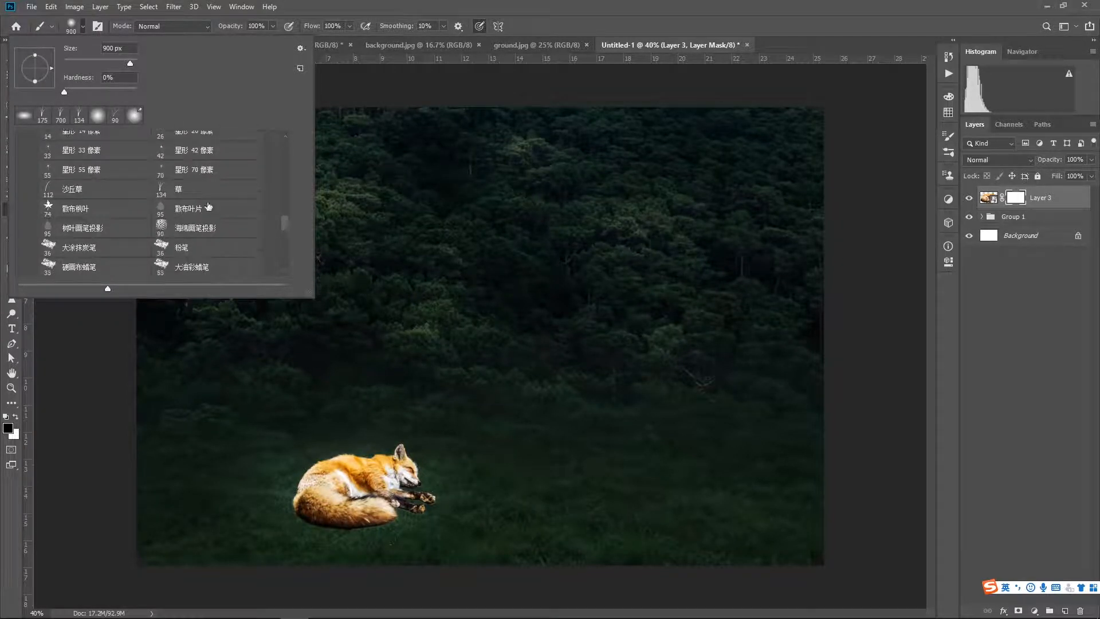
left_click(207, 191)
left_click(1011, 327)
left_click(1016, 198)
Step: Paint black grass blades into the mask along the tail's lower edge with the grass brush at 150 px
scroll(367, 421, "up", 2)
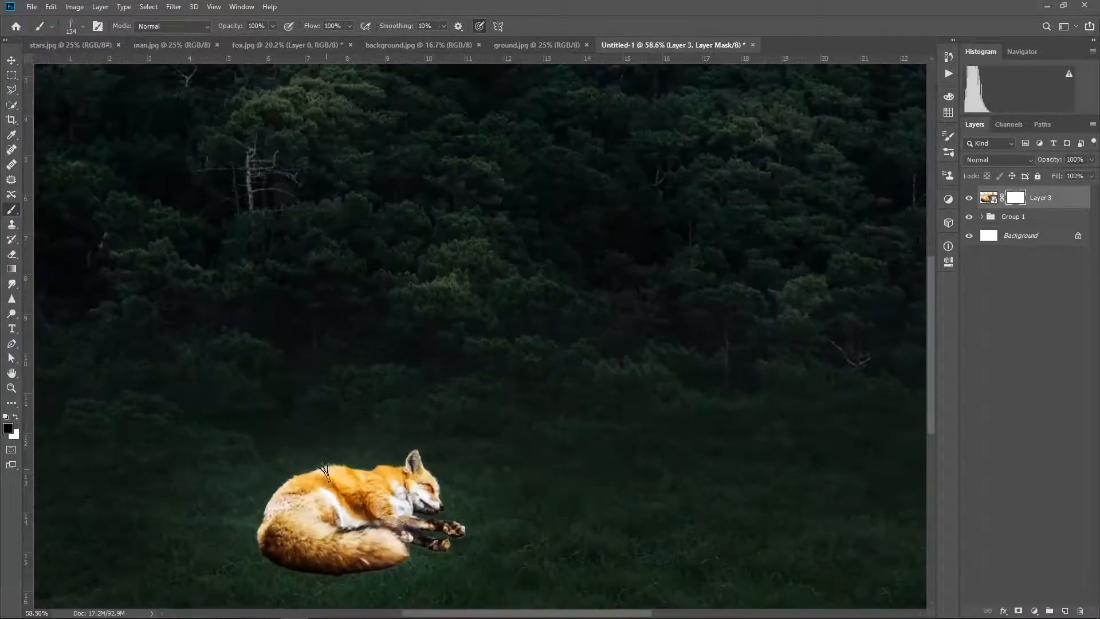
scroll(401, 389, "down", 3)
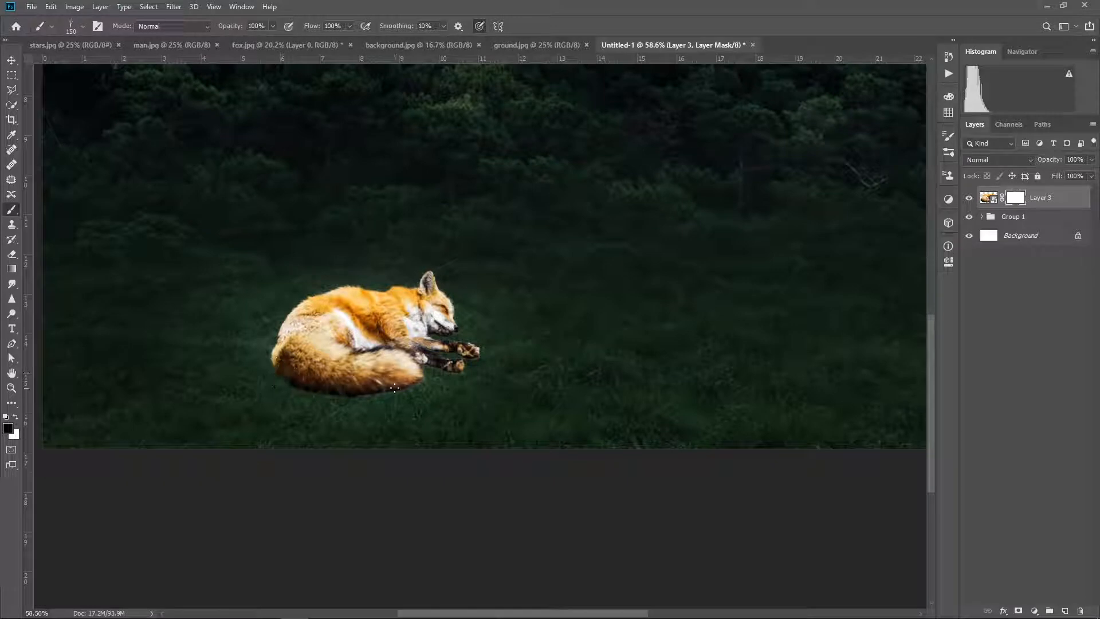
left_click_drag(403, 388, 419, 380)
Step: Mask away the dark lower edge of the fox's tail and paws with a small soft round brush at 0% hardness
left_click(48, 28)
left_click(84, 27)
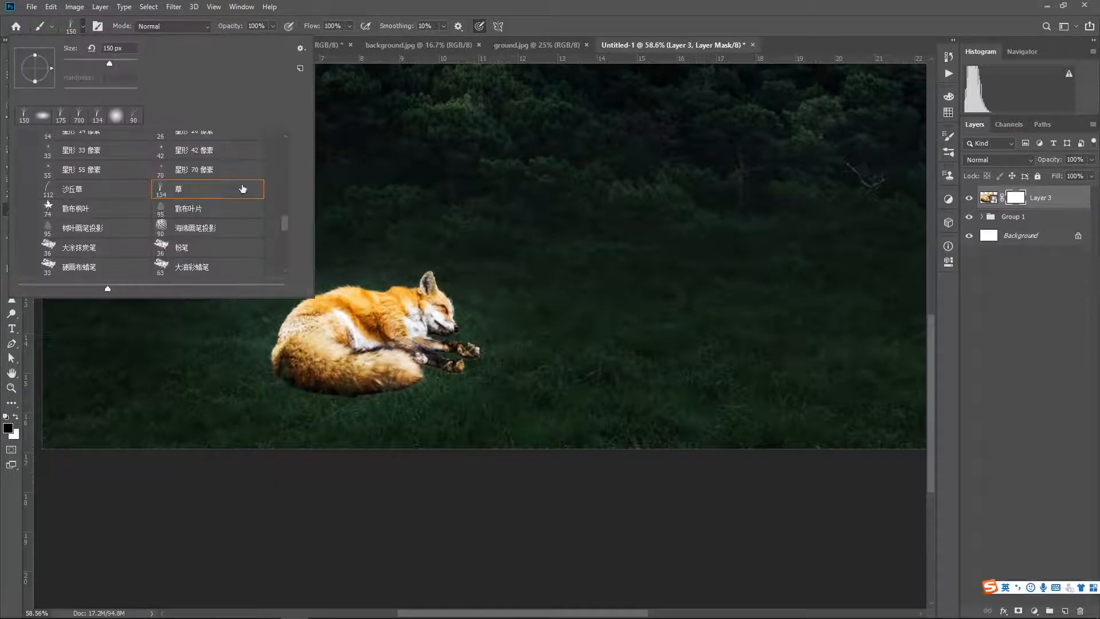
left_click(60, 160)
left_click(32, 142)
double_click(37, 153)
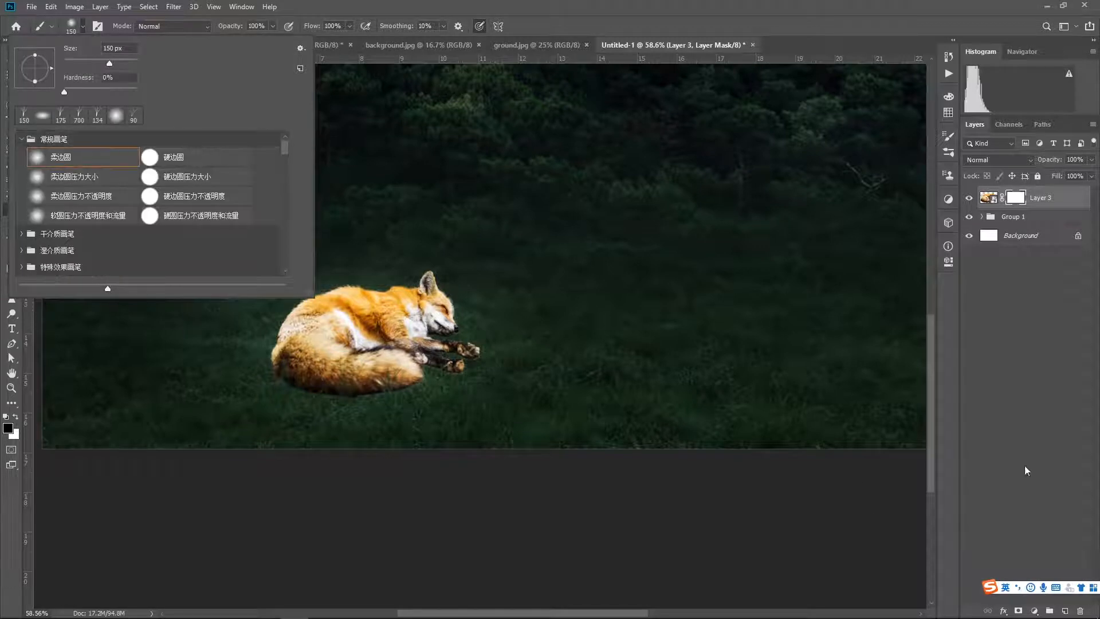
scroll(353, 455, "up", 2)
key("bracketleft")
key("bracketleft")
key("bracketleft")
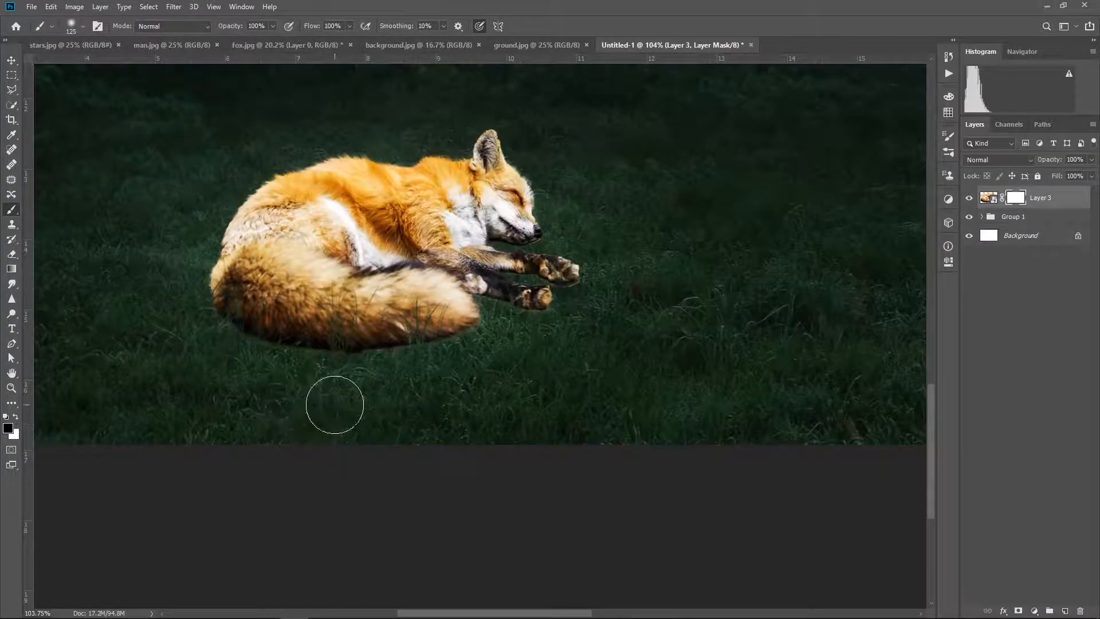
mouse_move(236, 327)
left_mouse_down()
mouse_move(256, 346)
mouse_move(309, 359)
mouse_move(463, 341)
mouse_move(268, 349)
mouse_move(224, 319)
left_mouse_up()
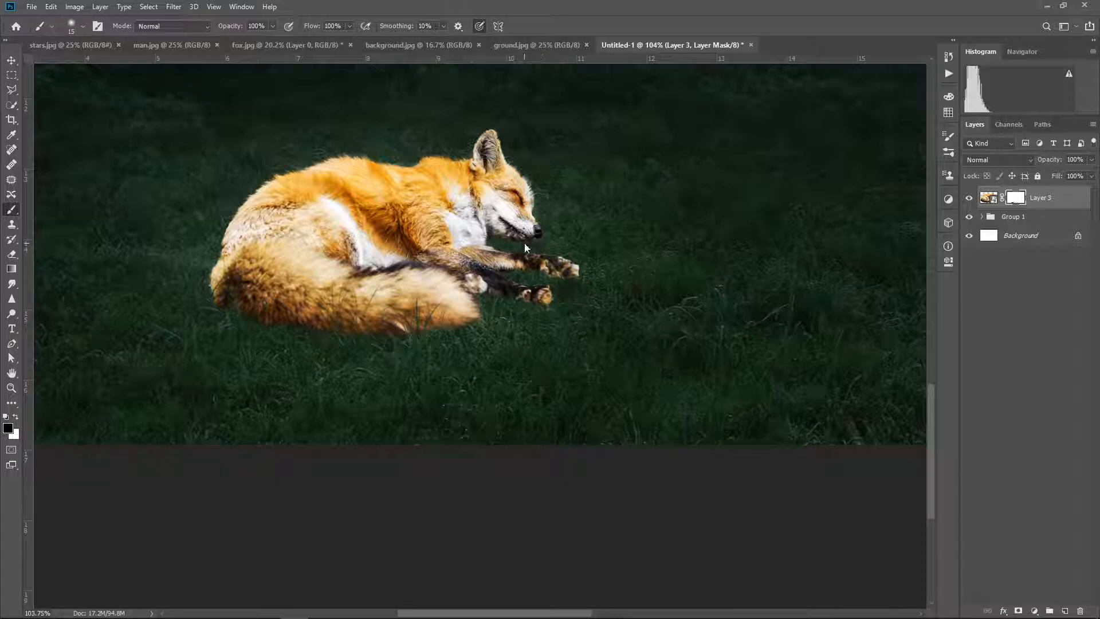
Step: Mask grass blades into the fox's chin and front legs with the grass brush reduced to 70 px
scroll(514, 257, "down", 2)
scroll(515, 257, "up", 5)
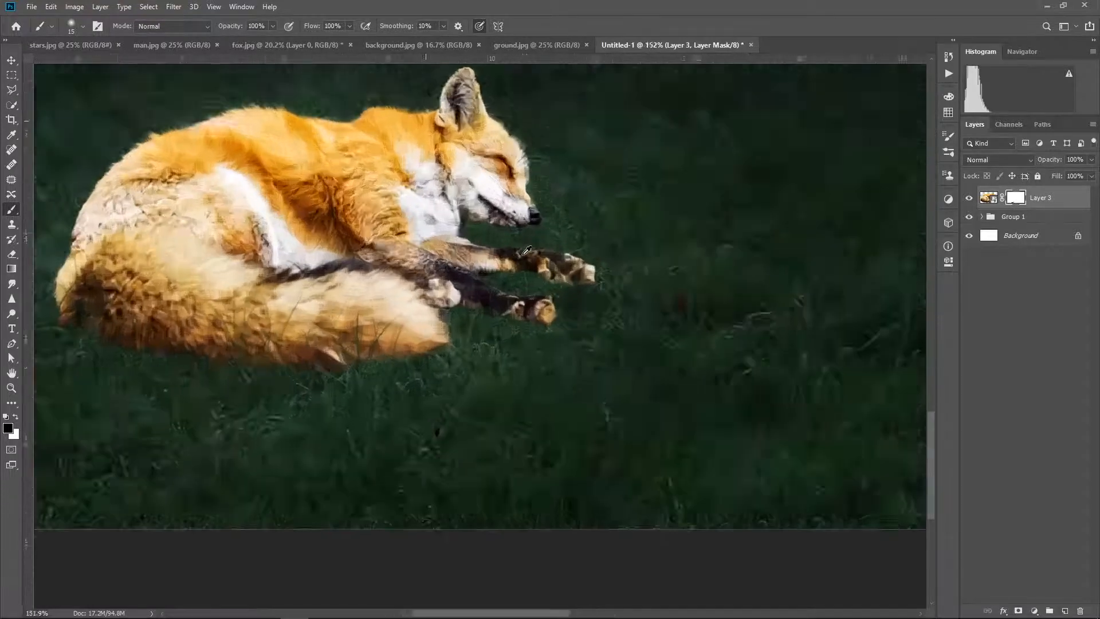
left_click(71, 26)
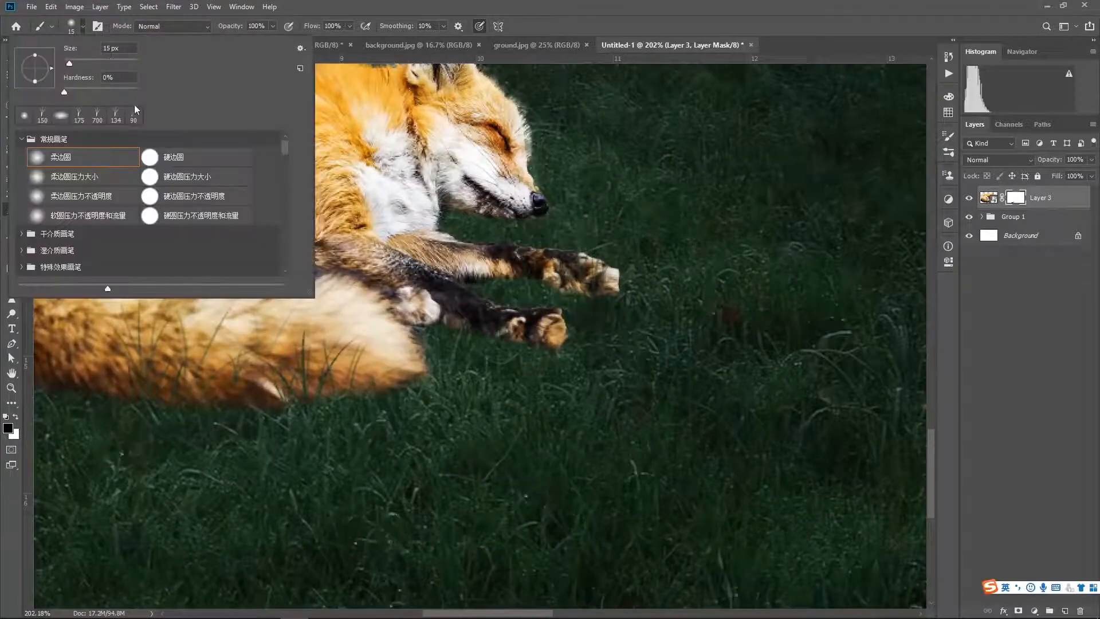
left_click_drag(287, 148, 288, 225)
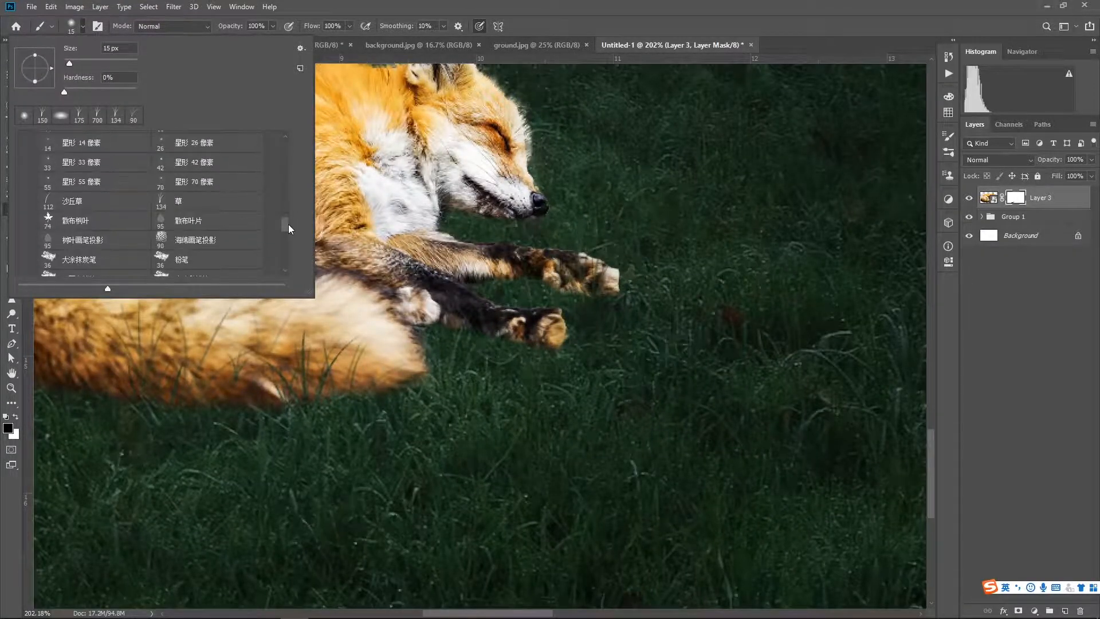
left_click(212, 201)
left_click(994, 214)
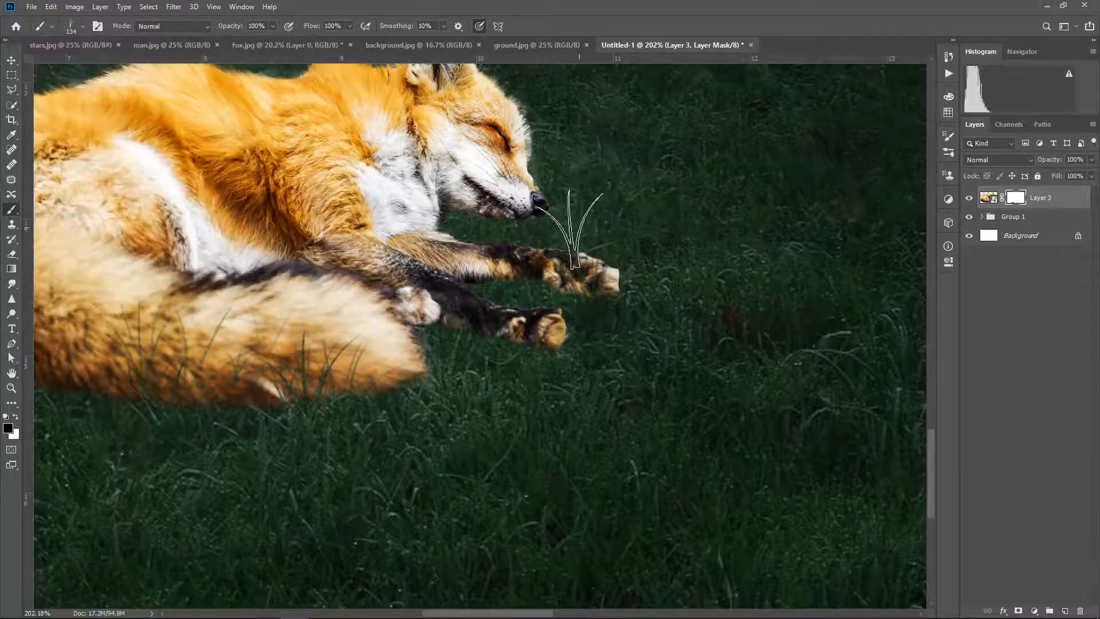
key("bracketleft")
key("bracketleft")
key("bracketleft")
key("bracketleft")
key("bracketleft")
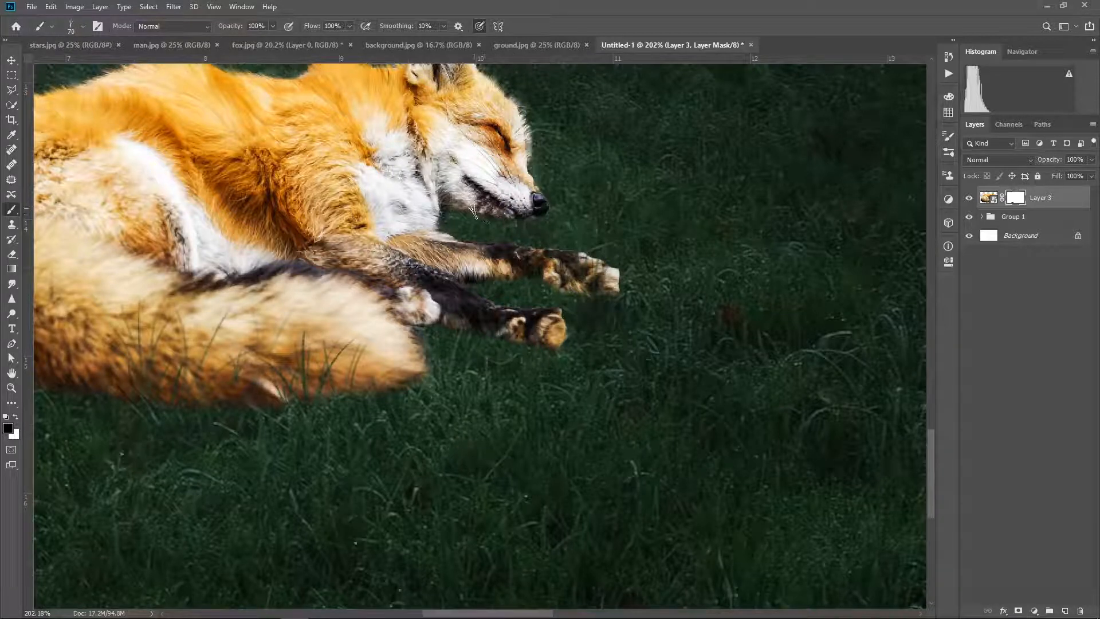
left_click_drag(518, 208, 480, 215)
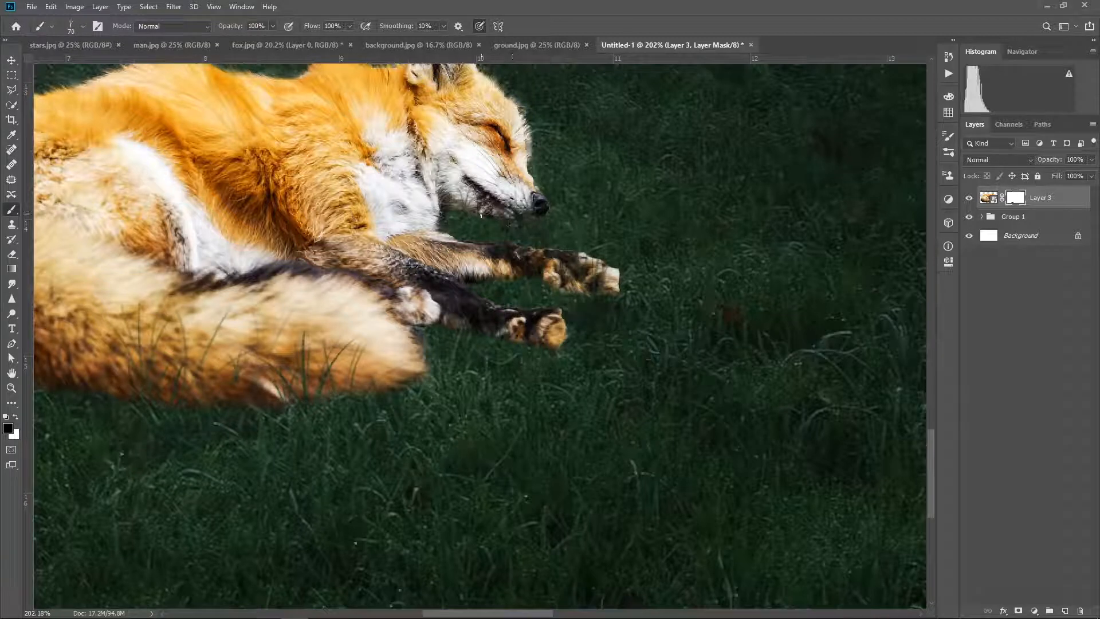
left_click_drag(469, 281, 480, 263)
Step: Resize the grass brush to 125 px at the outer left edge of the fox's tail
scroll(571, 284, "down", 2)
scroll(570, 285, "down", 4)
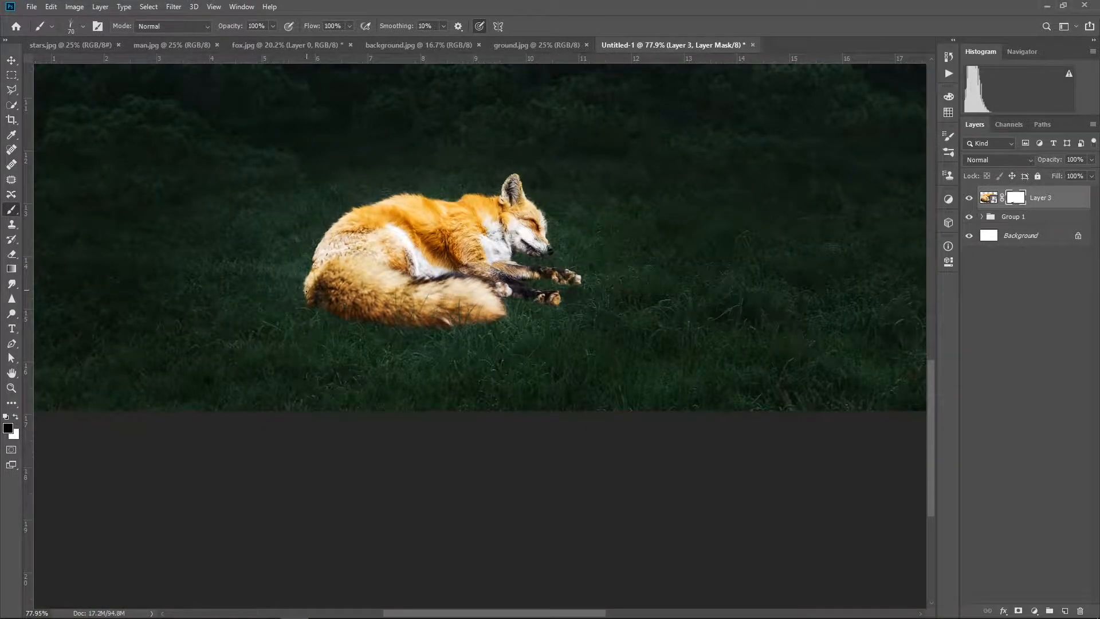
scroll(301, 298, "up", 6)
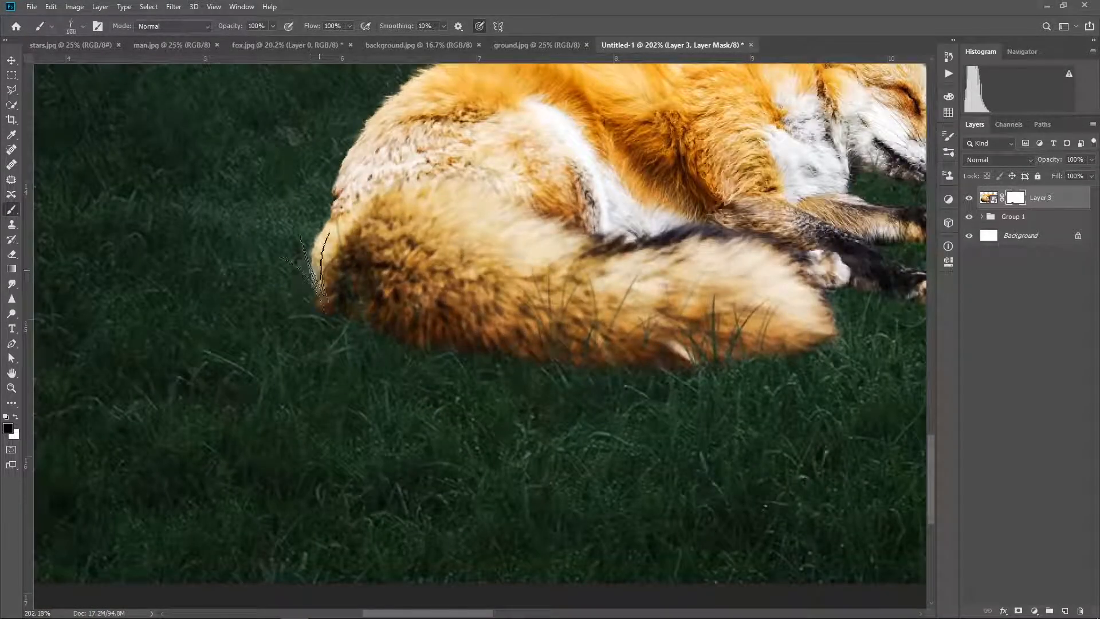
key("bracketleft")
key("bracketleft")
key("bracketleft")
key("bracketleft")
key("bracketleft")
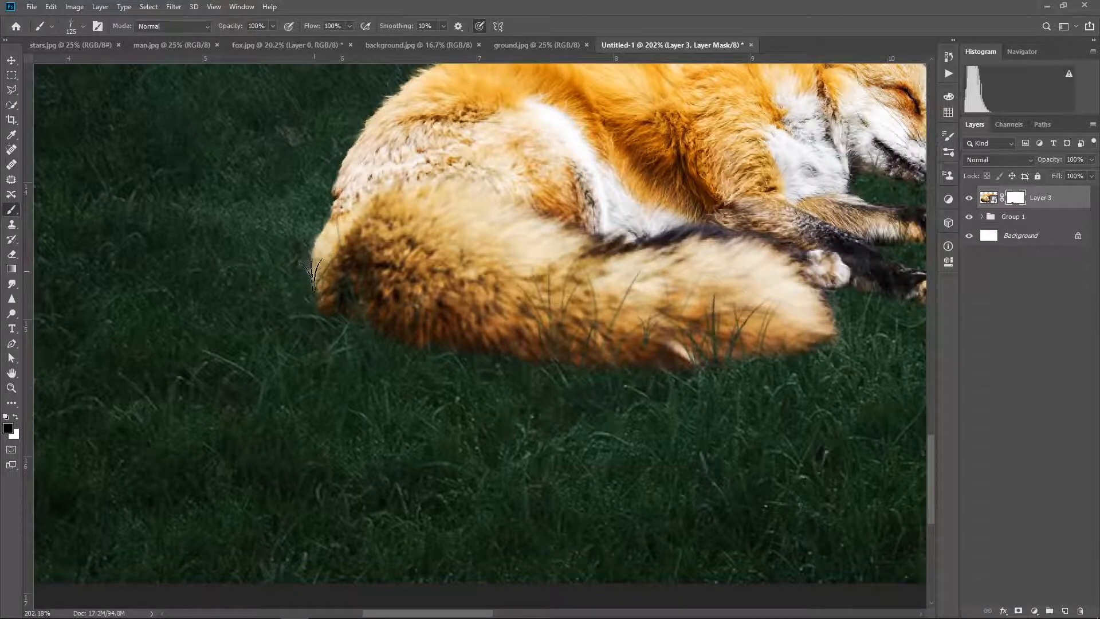
Step: Examine how the fox's masked edges blend into the grass, both close up and in the whole composite
scroll(398, 318, "down", 5)
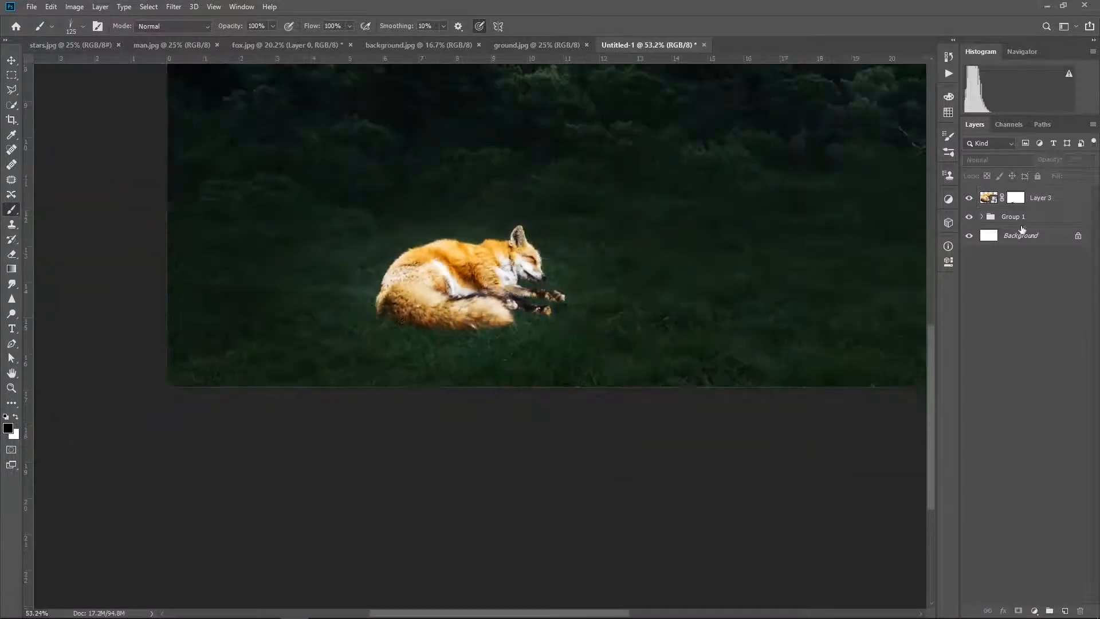
left_click(1016, 198)
scroll(813, 327, "down", 3)
left_click(431, 438, "ctrl")
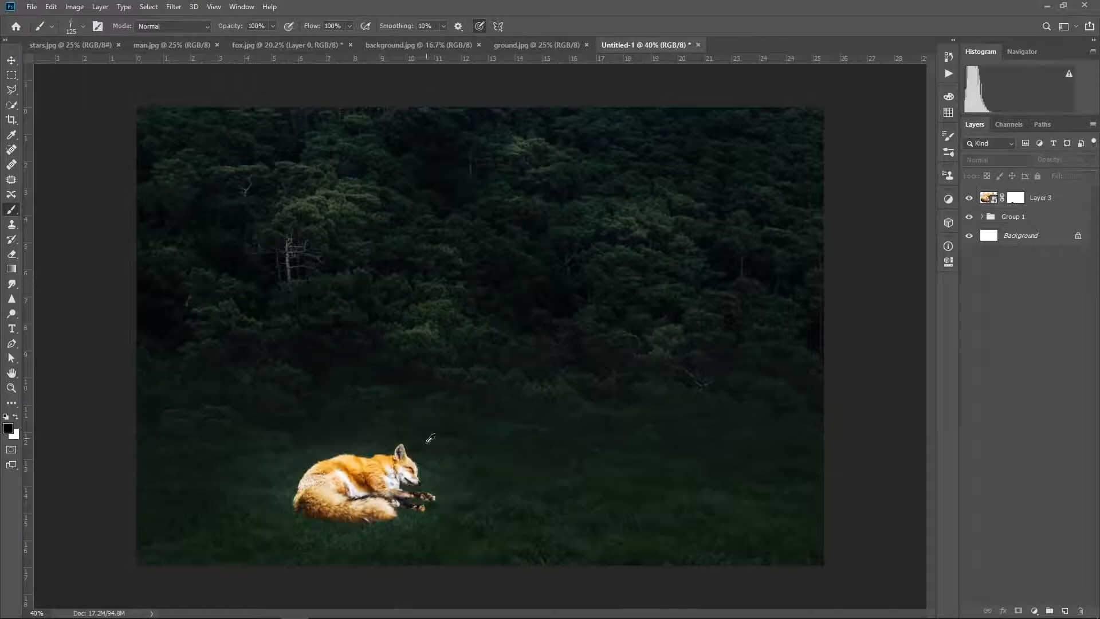
scroll(430, 439, "up", 7)
left_click_drag(514, 471, 520, 305)
scroll(466, 368, "down", 2)
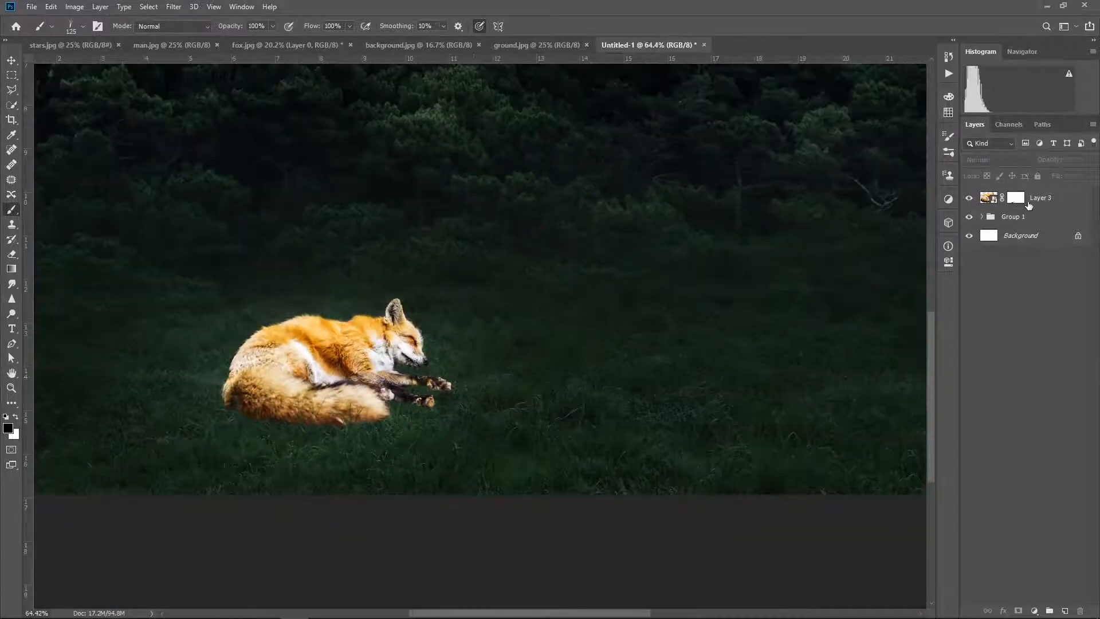
Step: Add a Levels adjustment clipped to the fox layer and lower its output white level to 217
left_click(1027, 202)
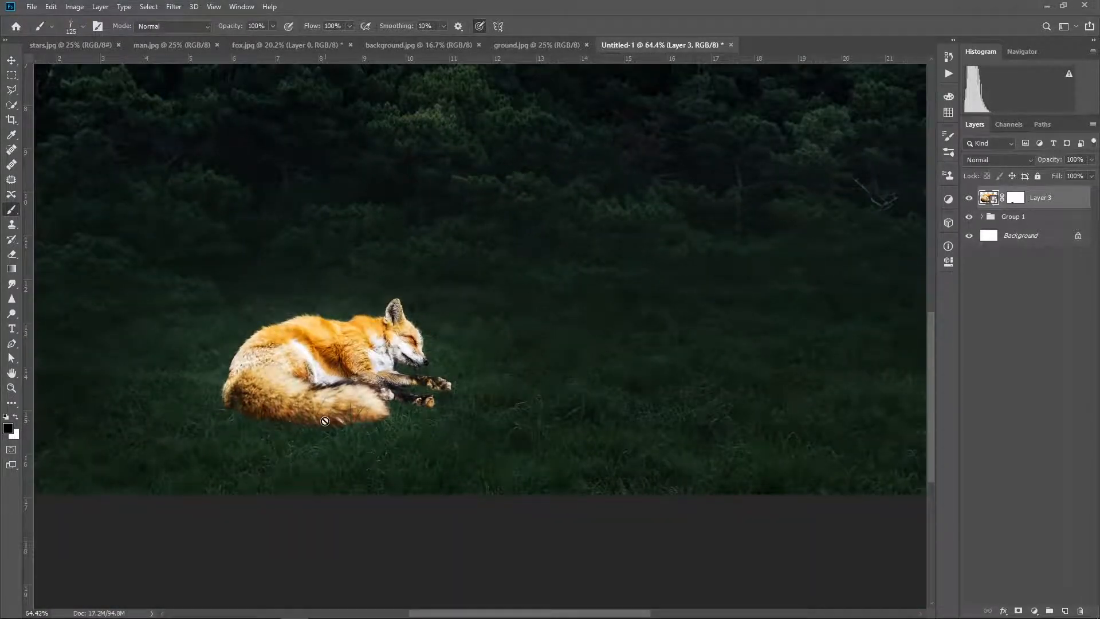
scroll(520, 378, "down", 2)
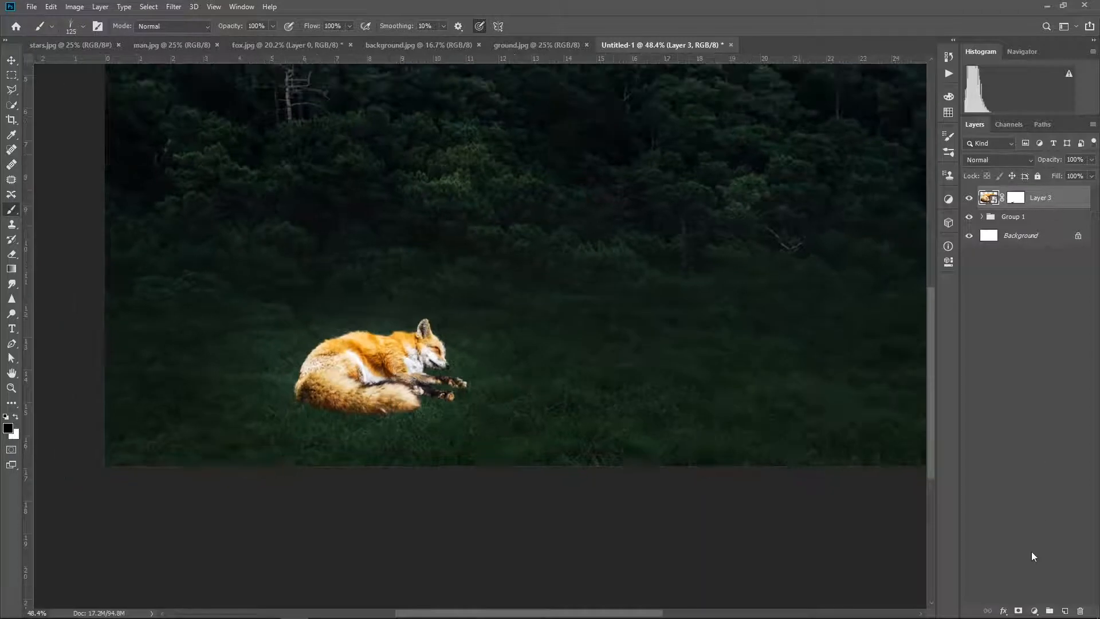
left_click(1034, 610)
left_click(1051, 460)
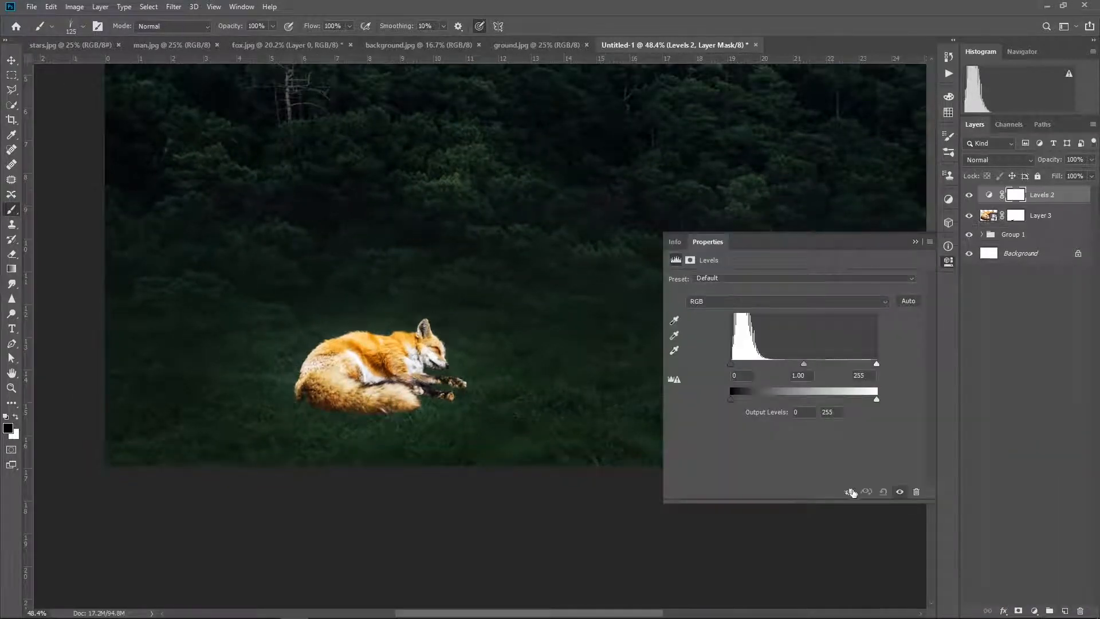
left_click(851, 491)
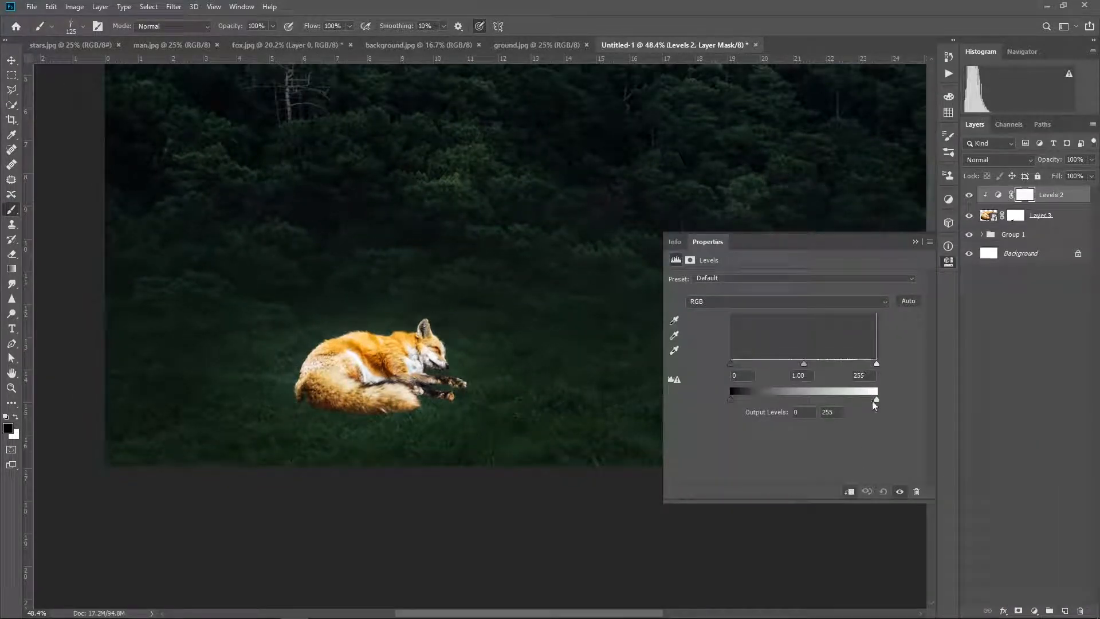
left_click_drag(872, 401, 854, 399)
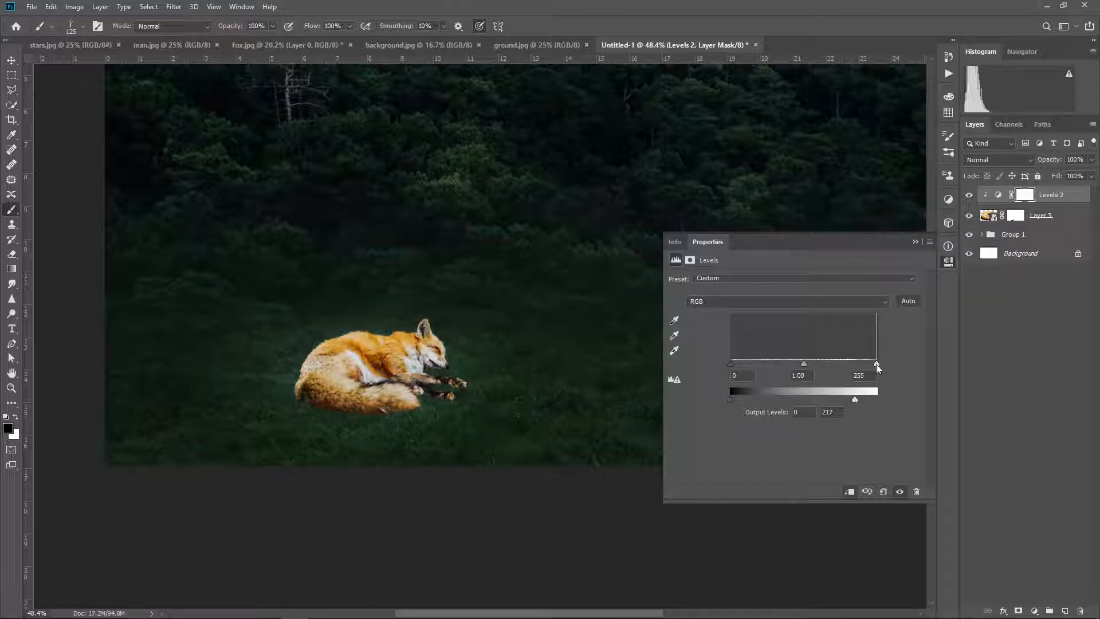
Step: Lower the midtone input value of the fox's clipped Levels adjustment to about 0.94
left_click_drag(877, 365, 809, 365)
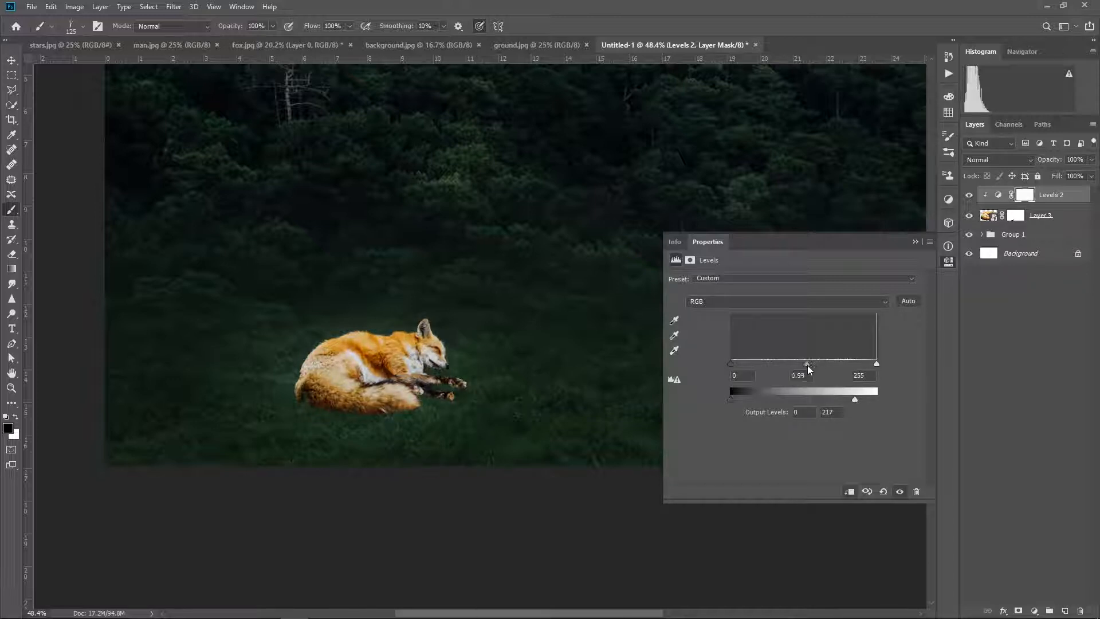
left_click(915, 241)
scroll(399, 369, "down", 2)
scroll(403, 365, "up", 2)
scroll(405, 405, "down", 1)
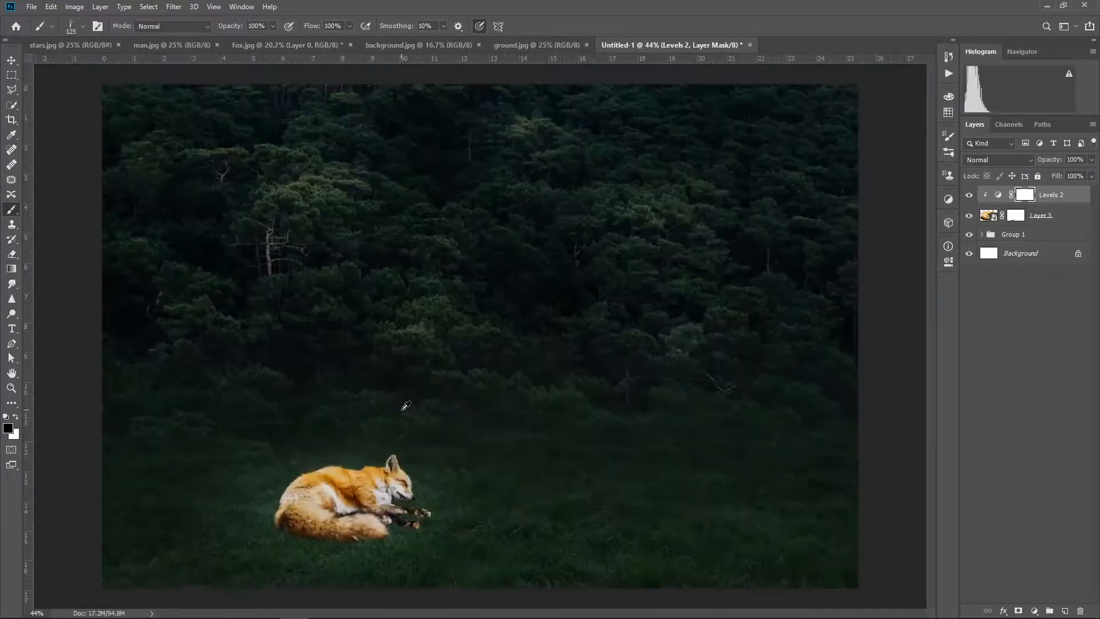
Step: Add a Hue/Saturation adjustment clipped to the fox with Colorize on, hue 39 and saturation 58
left_click(1051, 198)
left_click(1034, 610)
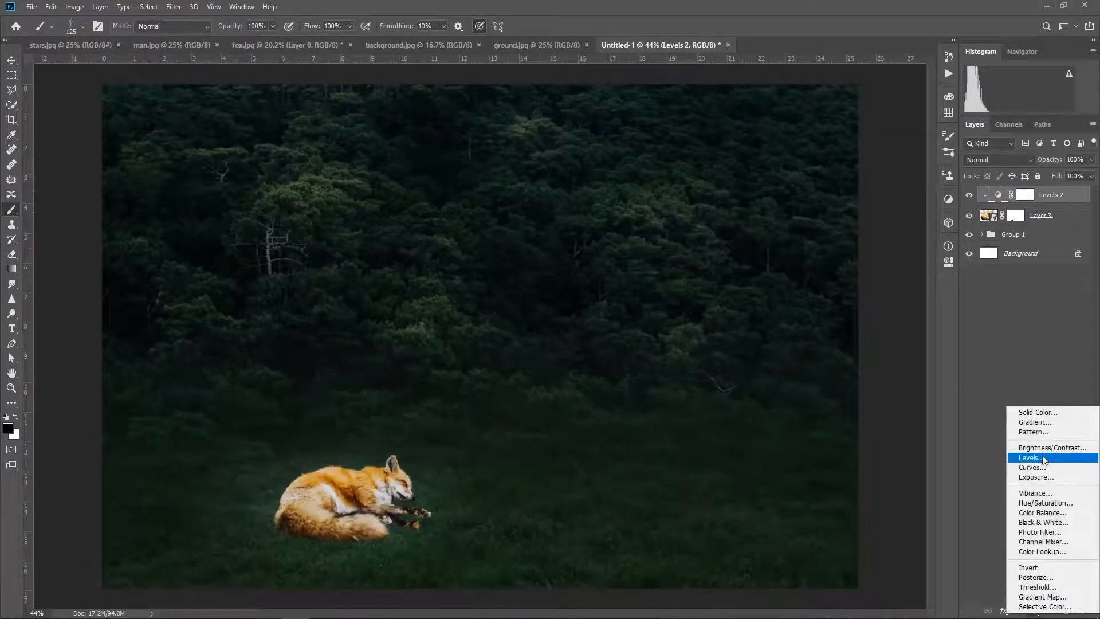
left_click(1036, 498)
left_click(728, 390)
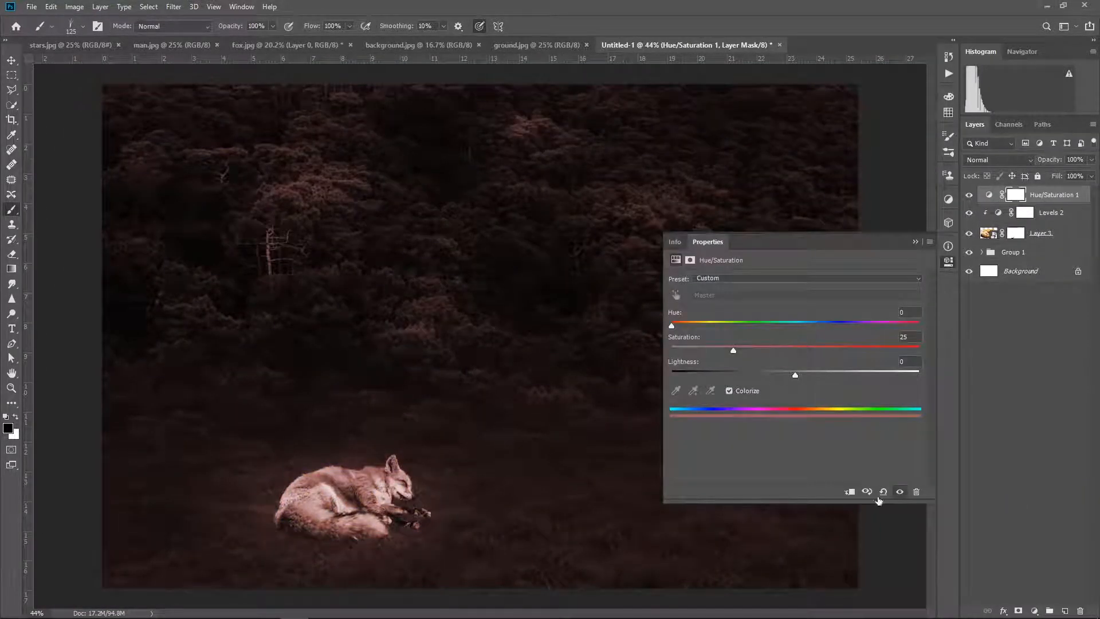
left_click(850, 491)
left_click_drag(676, 329, 706, 337)
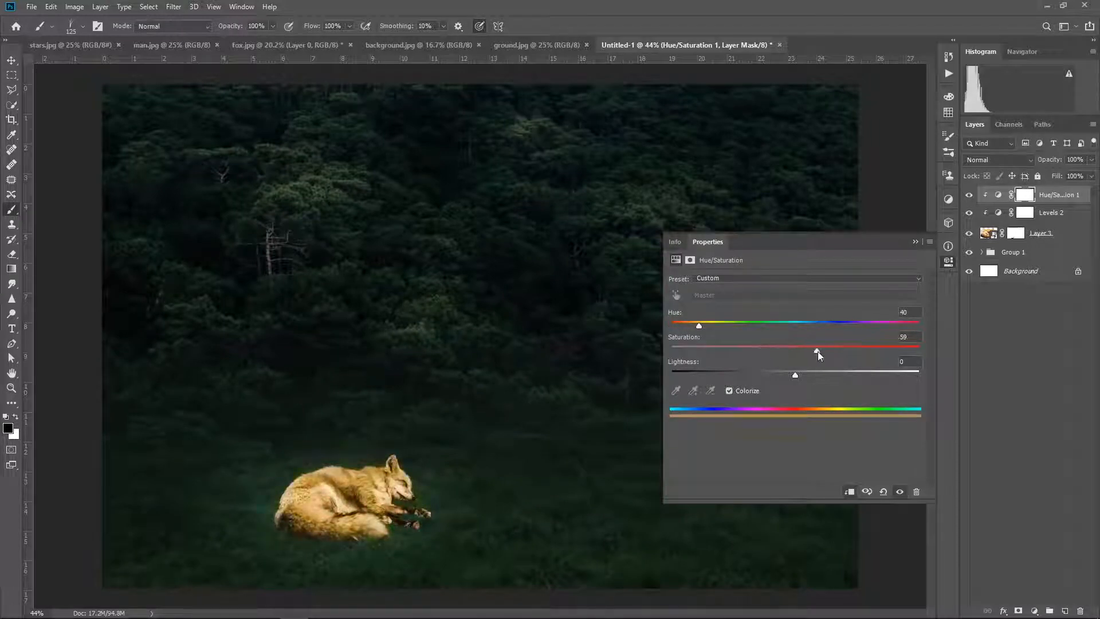
left_click_drag(817, 352, 839, 351)
left_click_drag(698, 325, 699, 328)
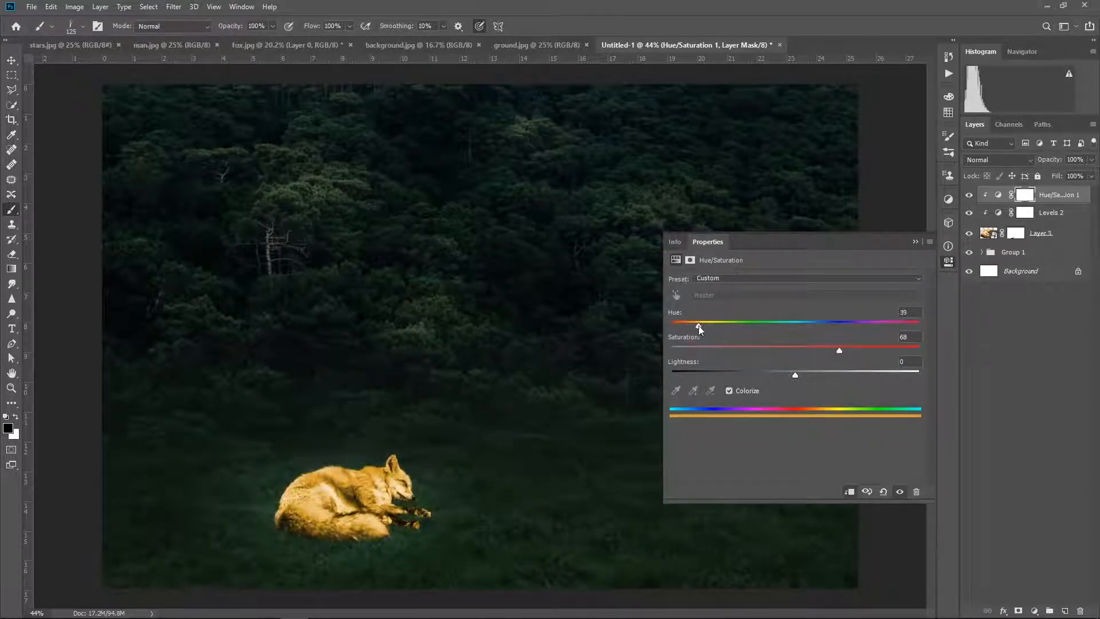
left_click_drag(839, 351, 841, 352)
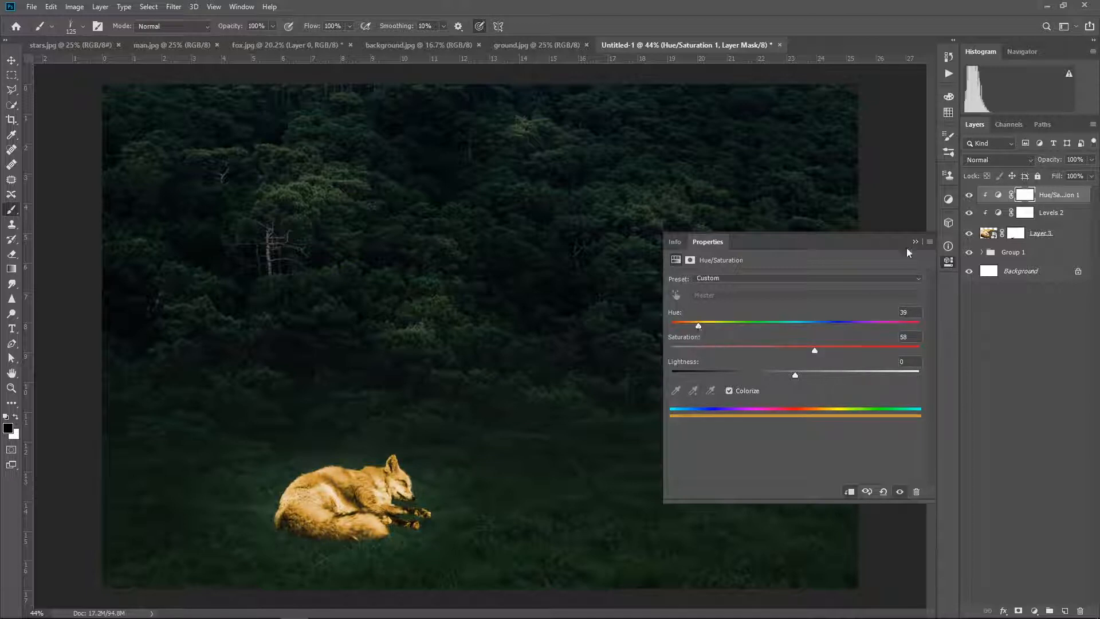
Step: Delete the Levels 2 adjustment from above the fox layer
left_click(1051, 213)
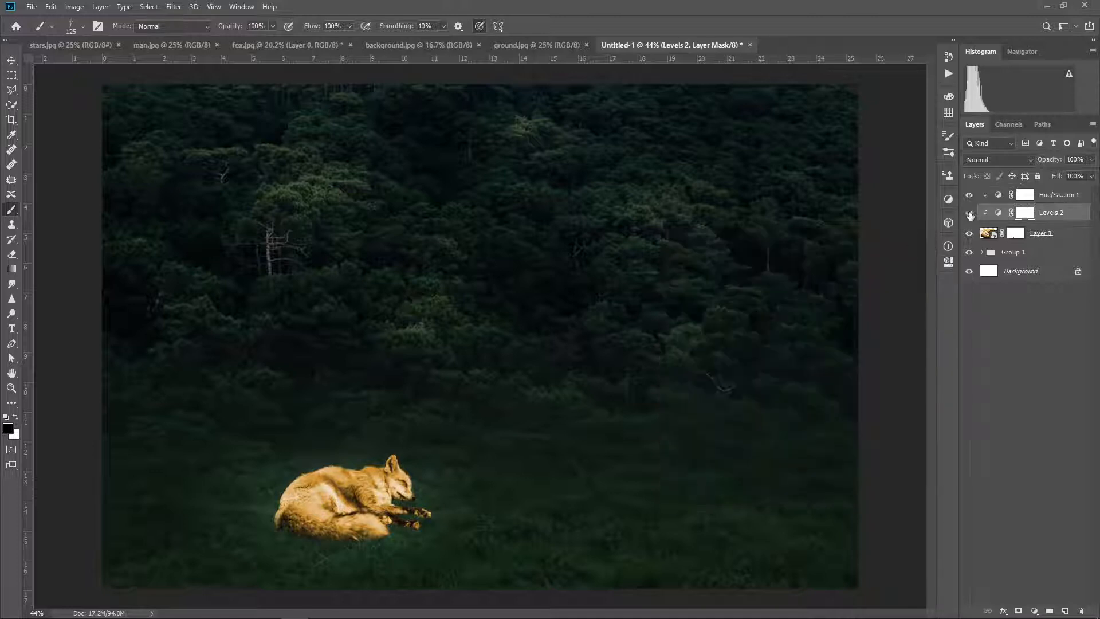
left_click_drag(1051, 213, 1080, 610)
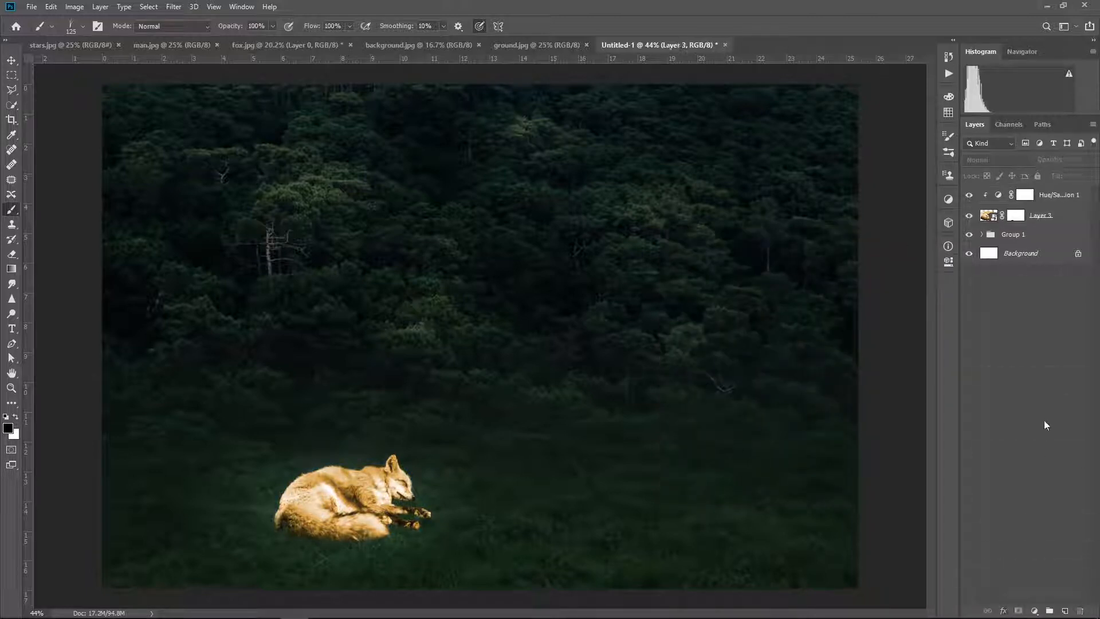
Step: Give the fox layer an orange Hard Light outer glow with 78% opacity and a size of 250 px
left_click(998, 215)
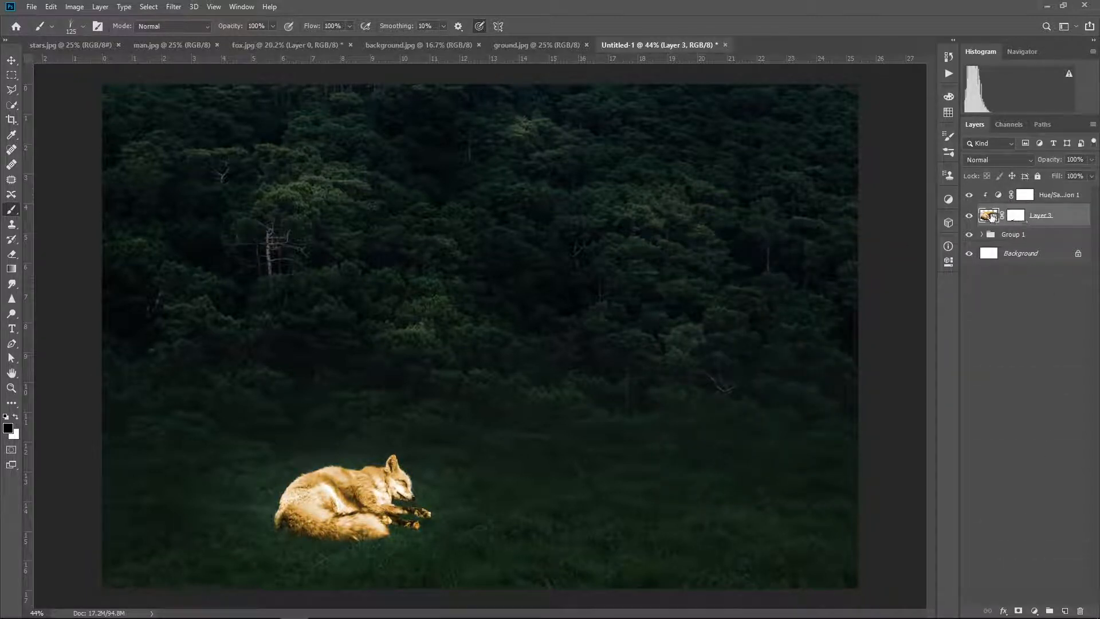
right_click(1000, 215)
left_click(993, 219)
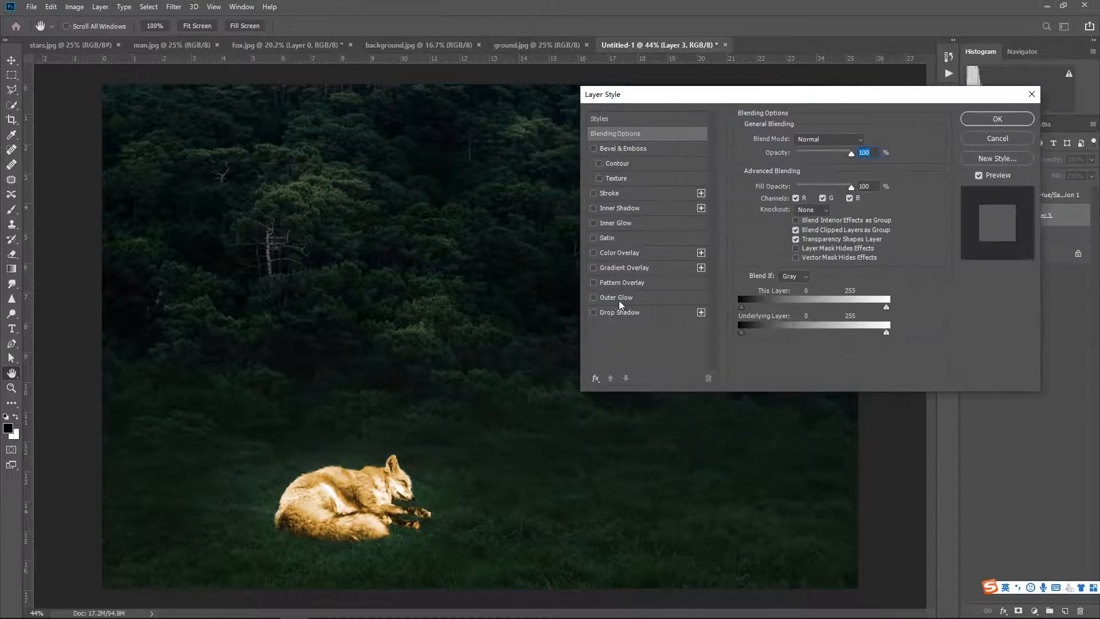
left_click(616, 298)
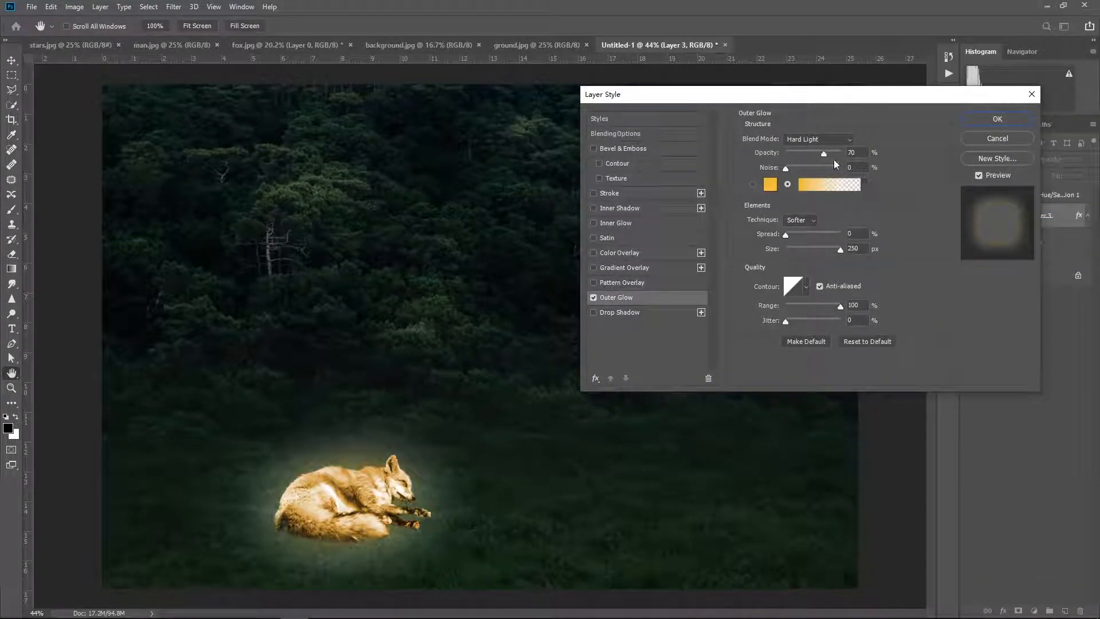
left_click_drag(826, 153, 829, 154)
left_click(839, 250)
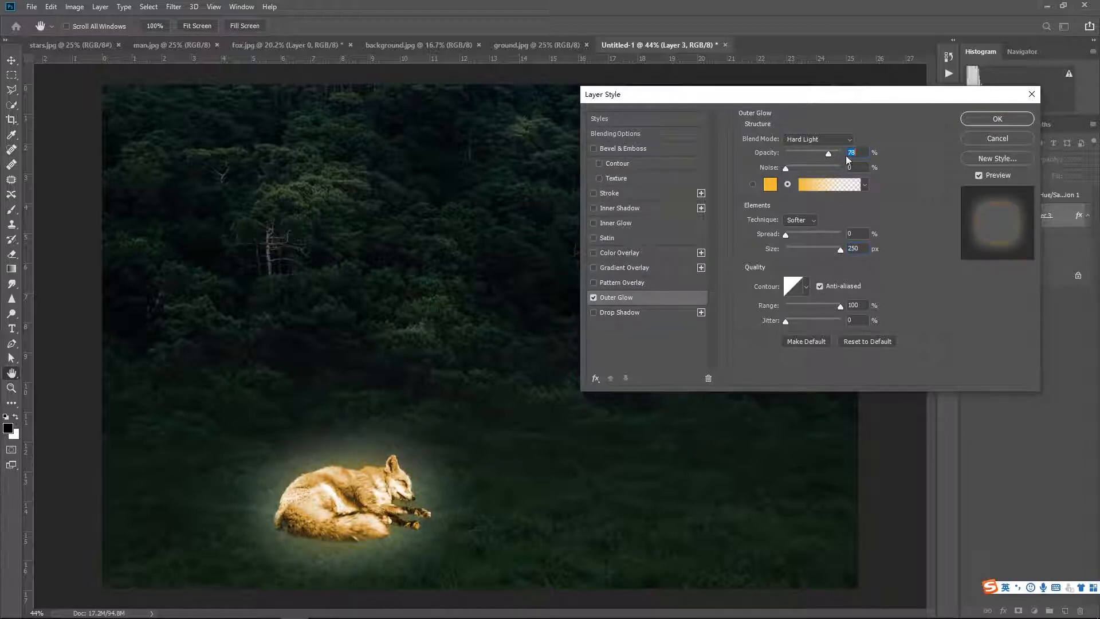
left_click(987, 119)
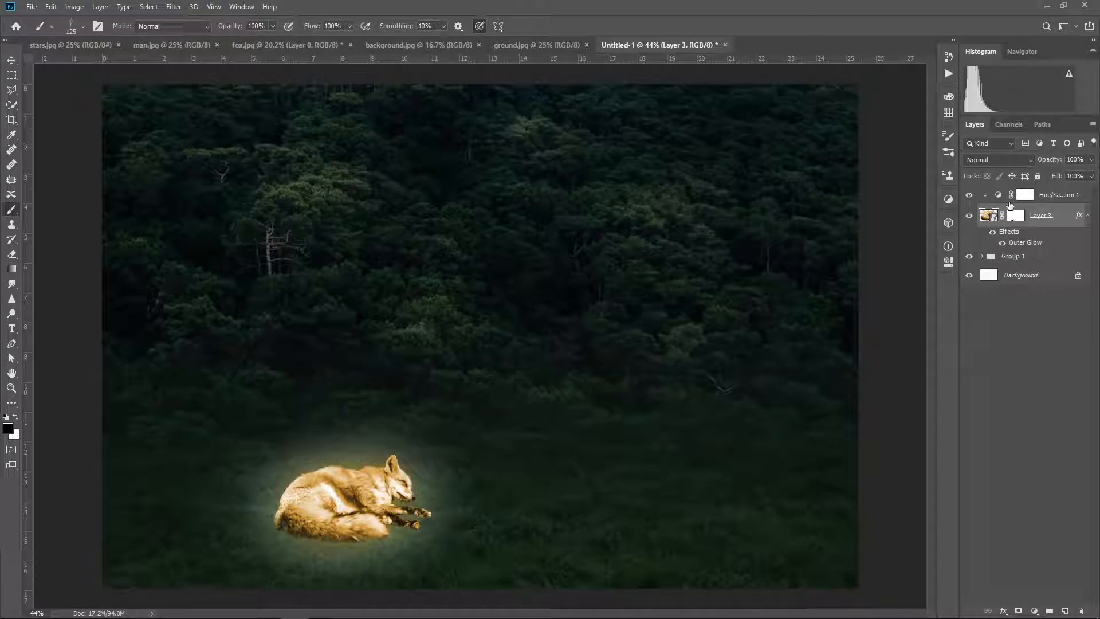
Step: Shift the hue of the fox's Hue/Saturation adjustment slightly toward orange, keeping Colorize on
left_click(998, 195)
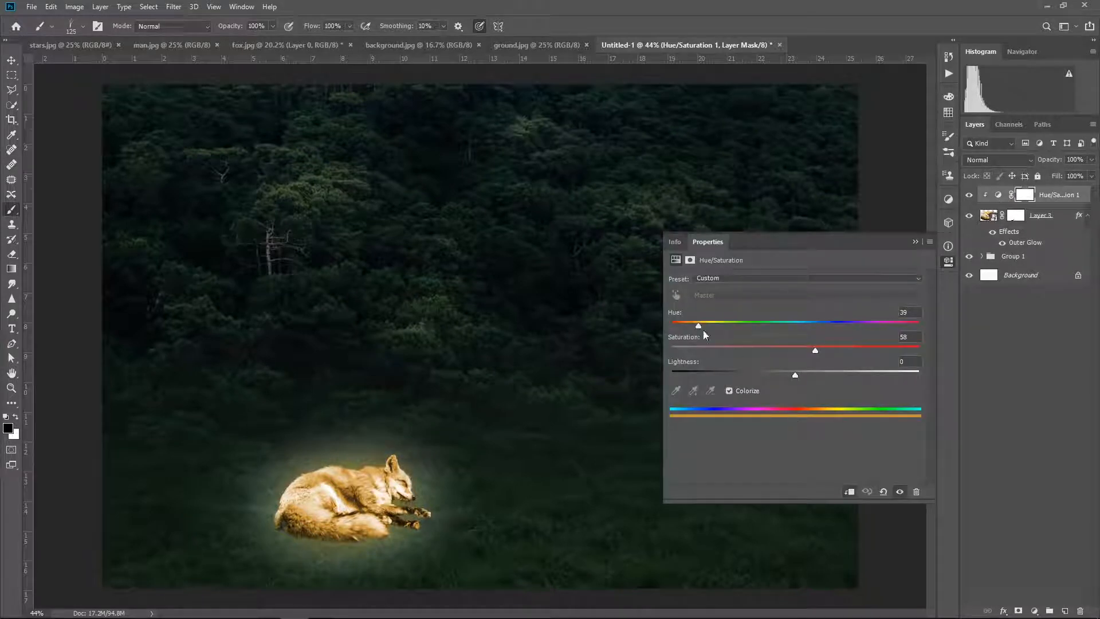
left_click(729, 390)
left_click(729, 390)
left_click_drag(698, 325, 697, 328)
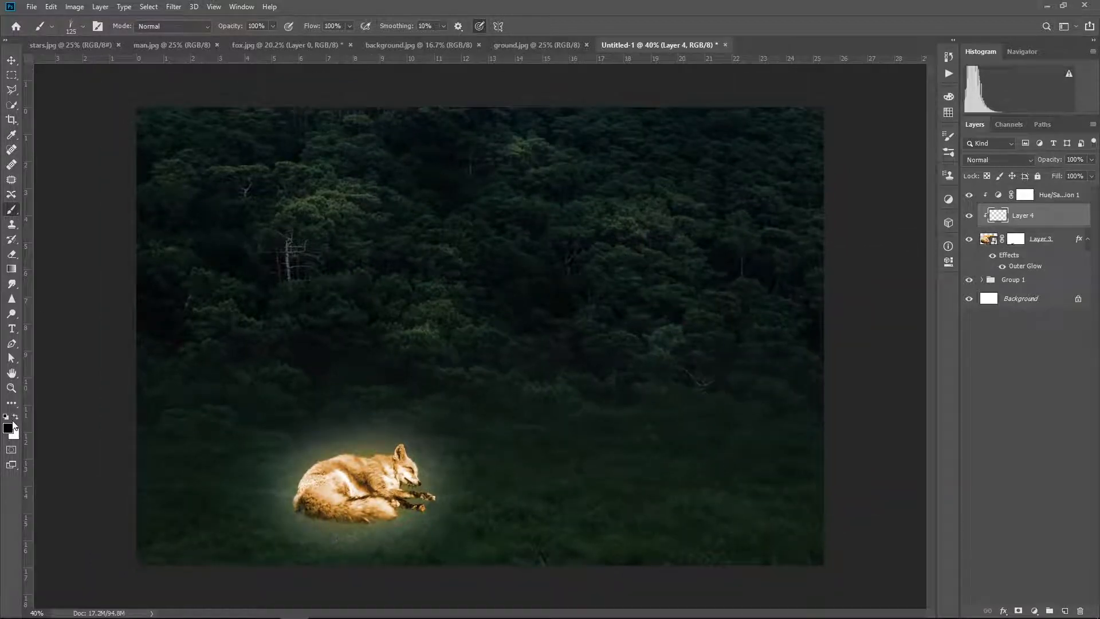
Step: Set up a soft round brush (柔边圆) with white as the foreground colour for painting on Layer 4
left_click(15, 417)
scroll(289, 456, "up", 5)
left_click_drag(463, 402, 436, 296)
left_click(82, 27)
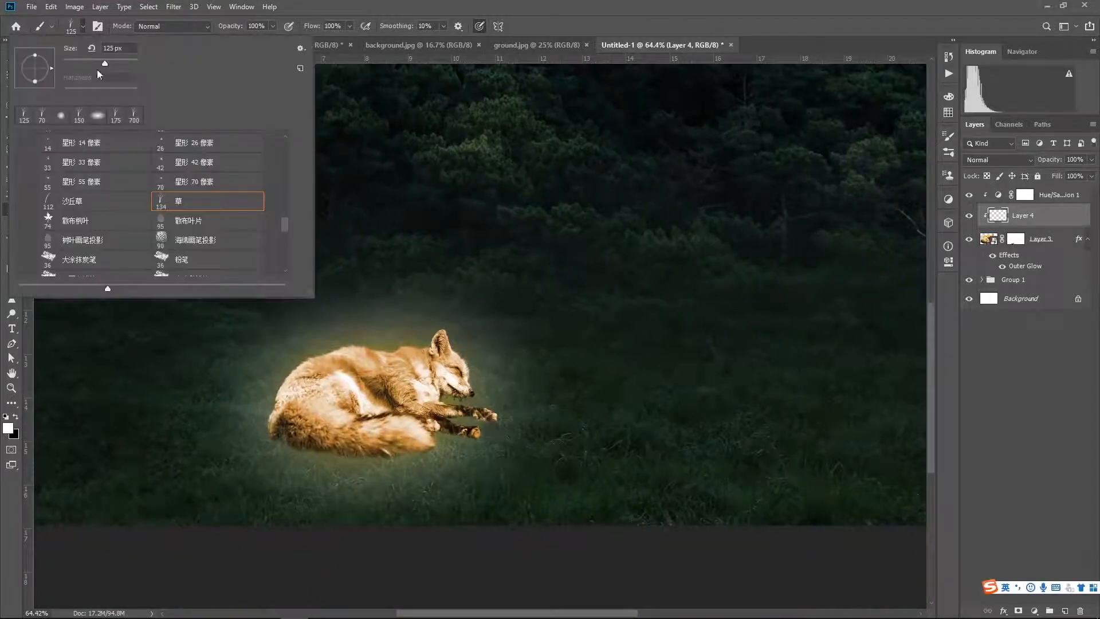
left_click_drag(283, 214, 283, 135)
left_click(62, 156)
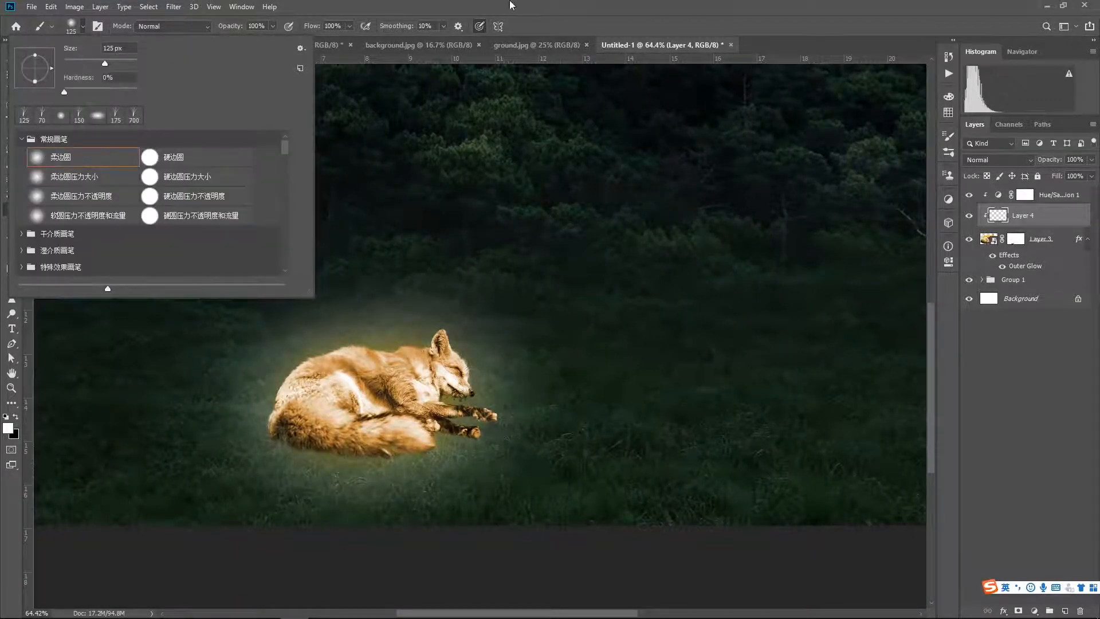
left_click(512, 5)
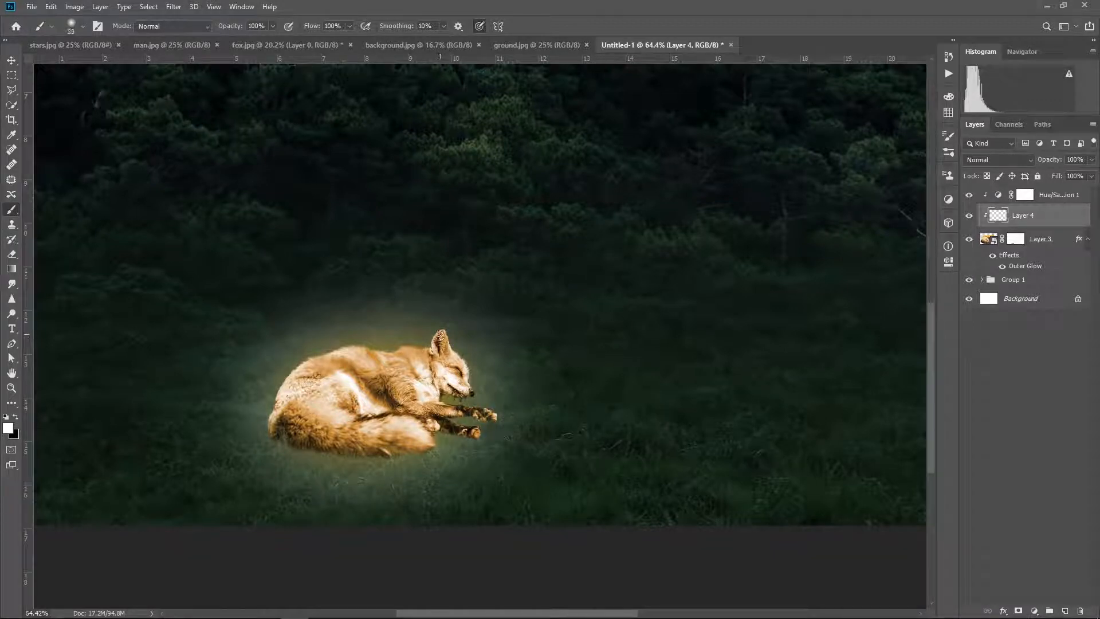
Step: Rotate the fox layer by 0.32° with Free Transform
scroll(394, 392, "up", 1)
left_click(1042, 242)
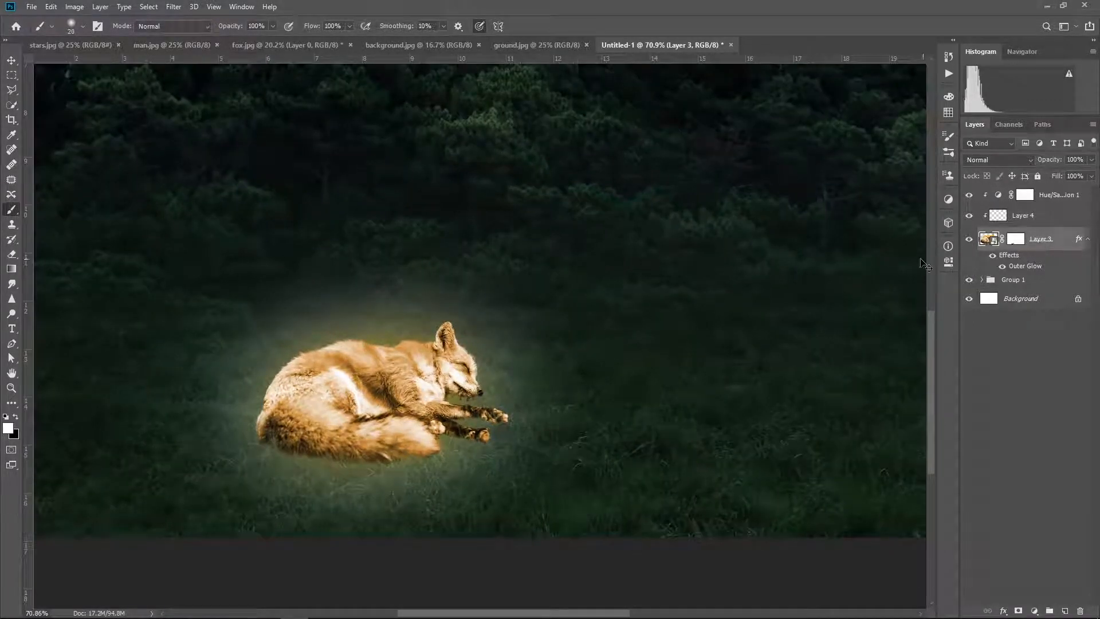
key("ctrl+t")
mouse_move(519, 300)
left_mouse_down()
mouse_move(514, 291)
mouse_move(508, 313)
left_mouse_up()
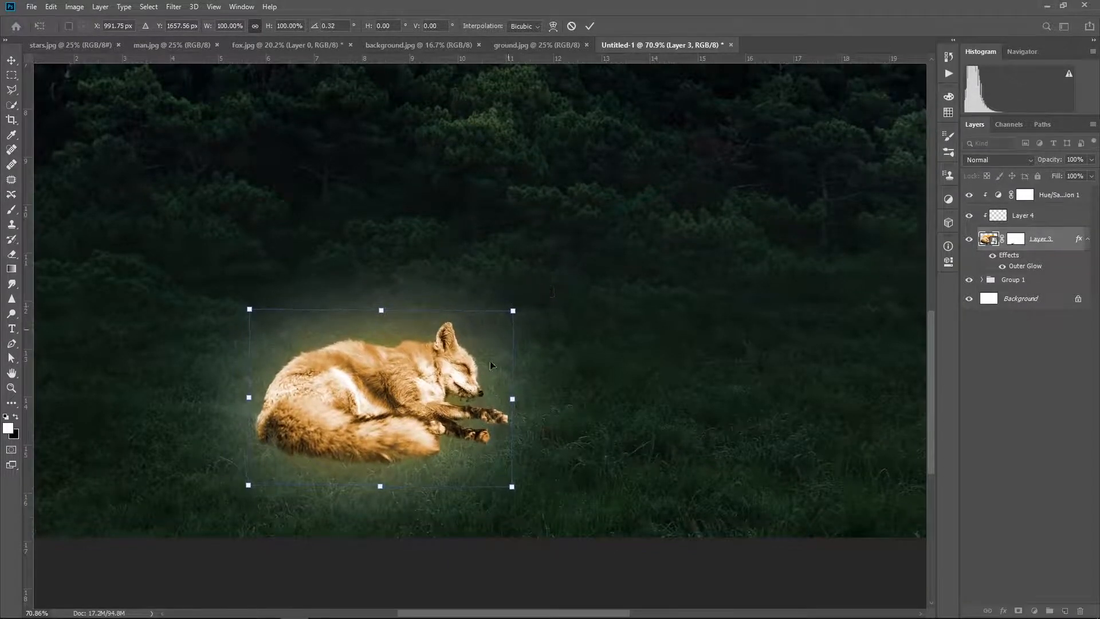
scroll(492, 401, "up", 5)
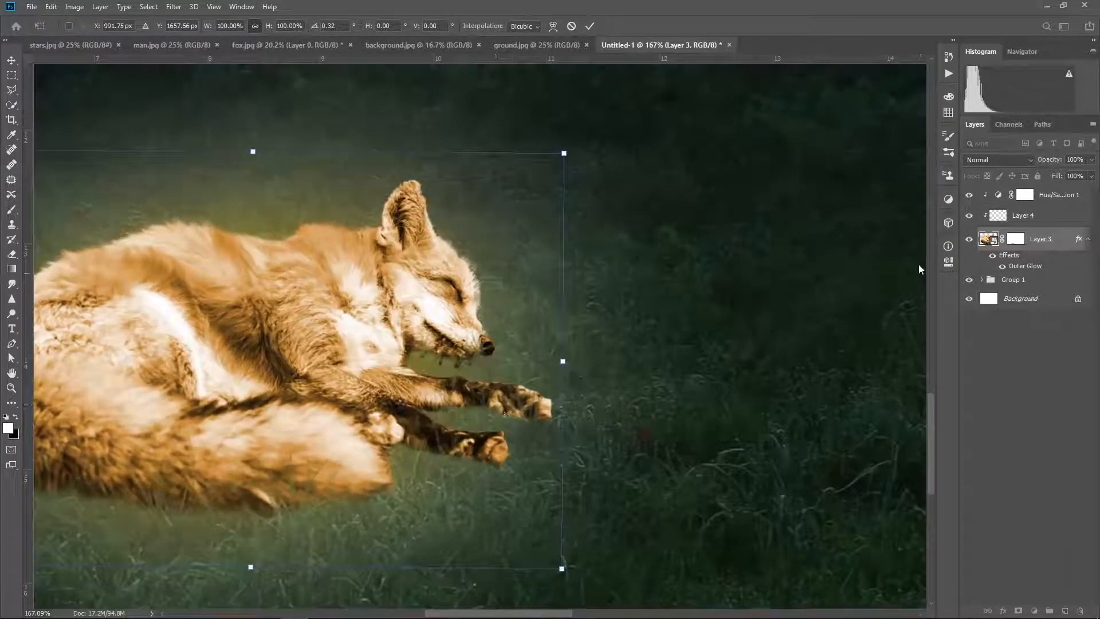
left_click(589, 26)
Step: Restore the fox's lower jaw by painting white on the fox layer's mask with the small soft brush
key("b")
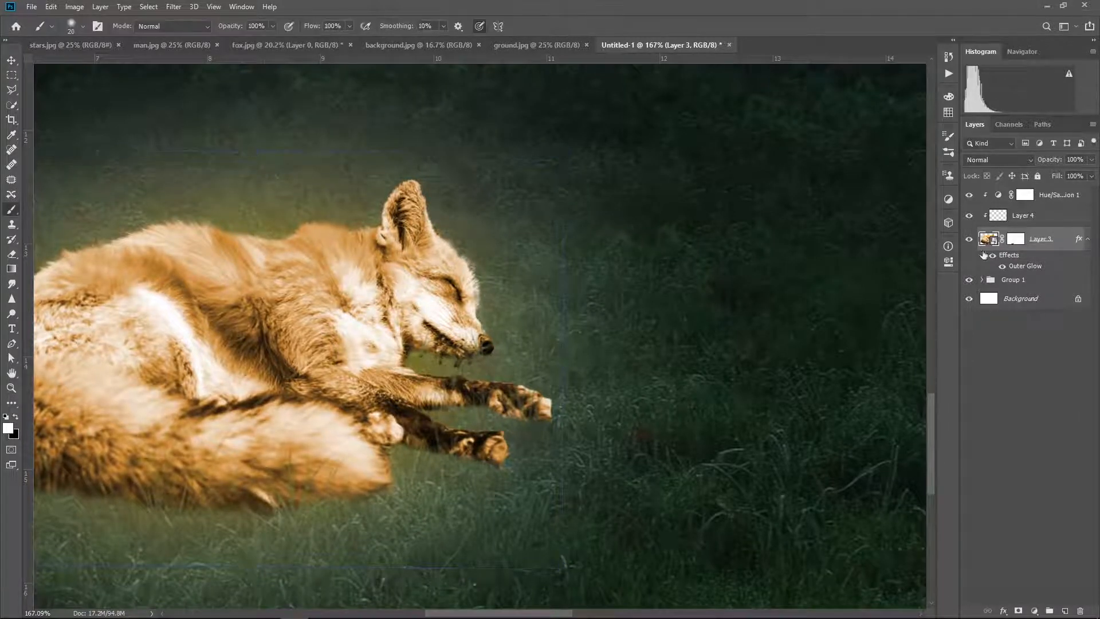
left_click(1016, 239)
key("x")
key("x")
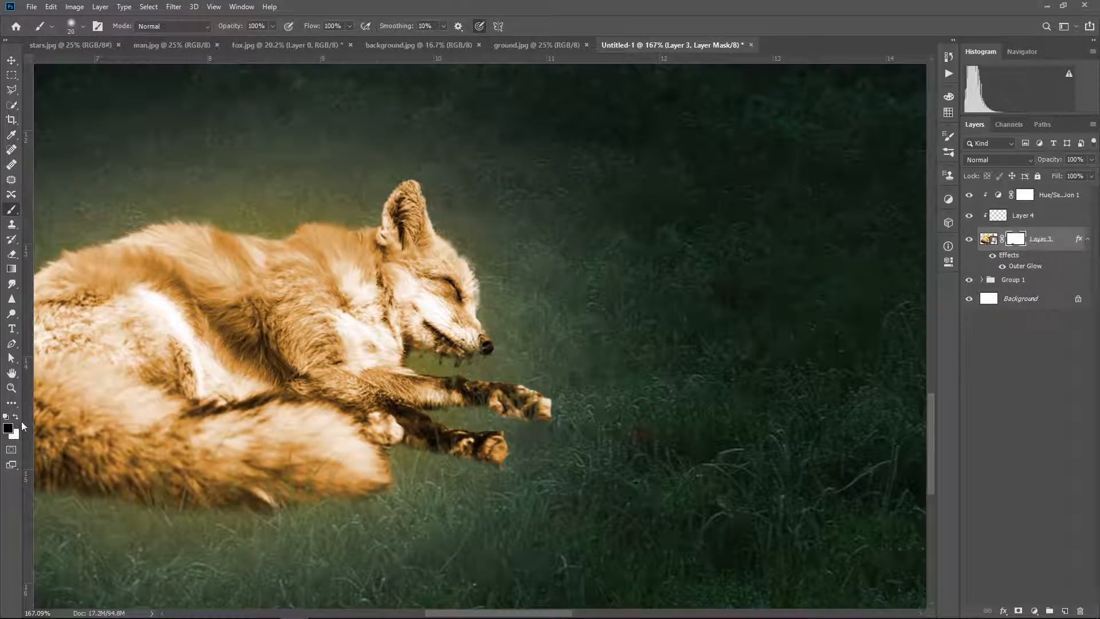
mouse_move(426, 357)
left_mouse_down()
mouse_move(473, 361)
mouse_move(426, 351)
mouse_move(476, 347)
mouse_move(424, 342)
mouse_move(446, 368)
left_mouse_up()
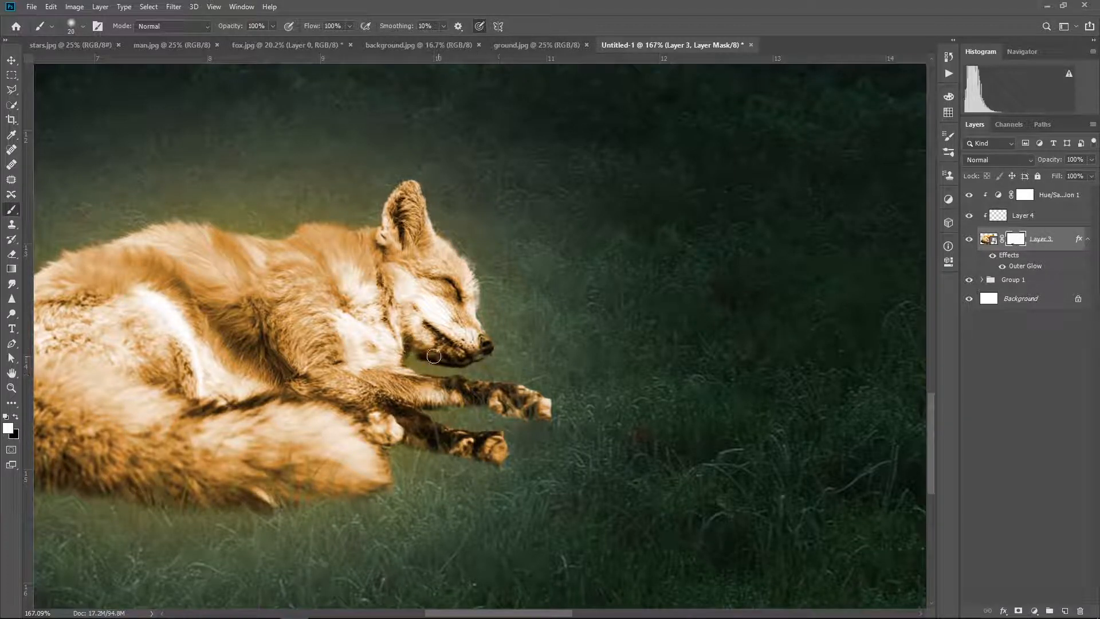
Step: Clean up the edge beneath the fox's chin by painting black on the fox layer's mask
left_click(16, 417)
left_click_drag(422, 356, 447, 365)
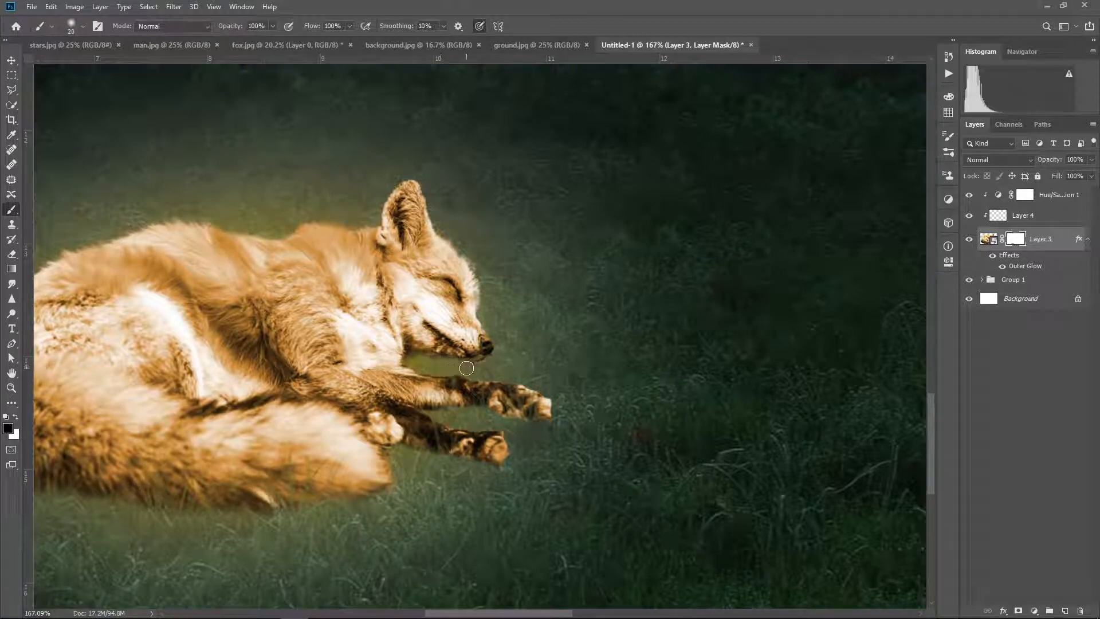
scroll(452, 366, "down", 3)
scroll(462, 370, "up", 3)
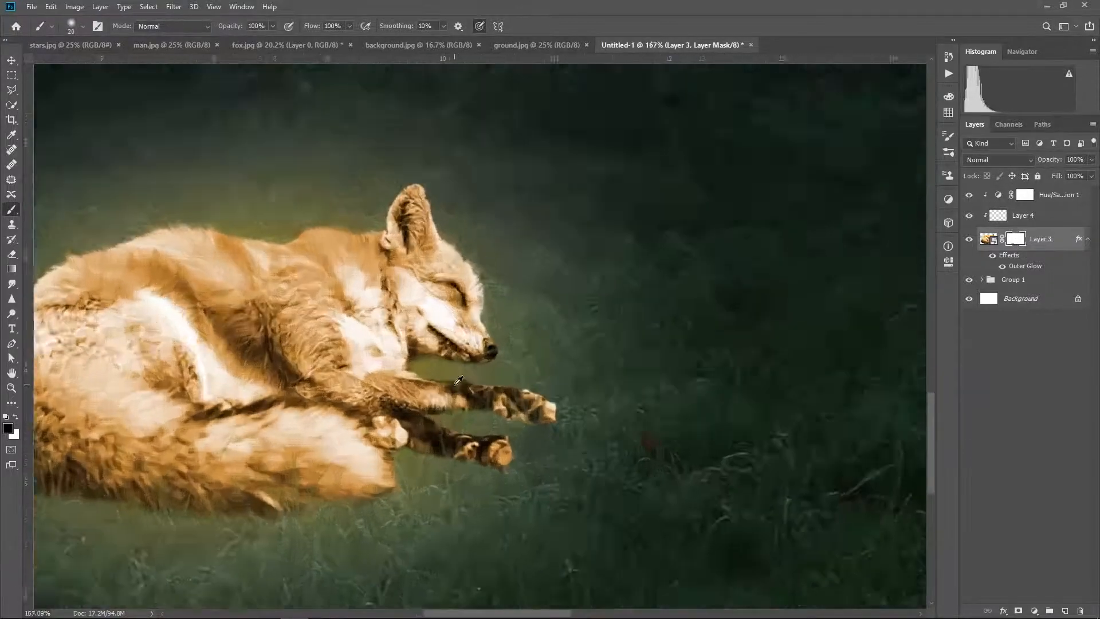
scroll(463, 355, "down", 2)
scroll(465, 348, "down", 1)
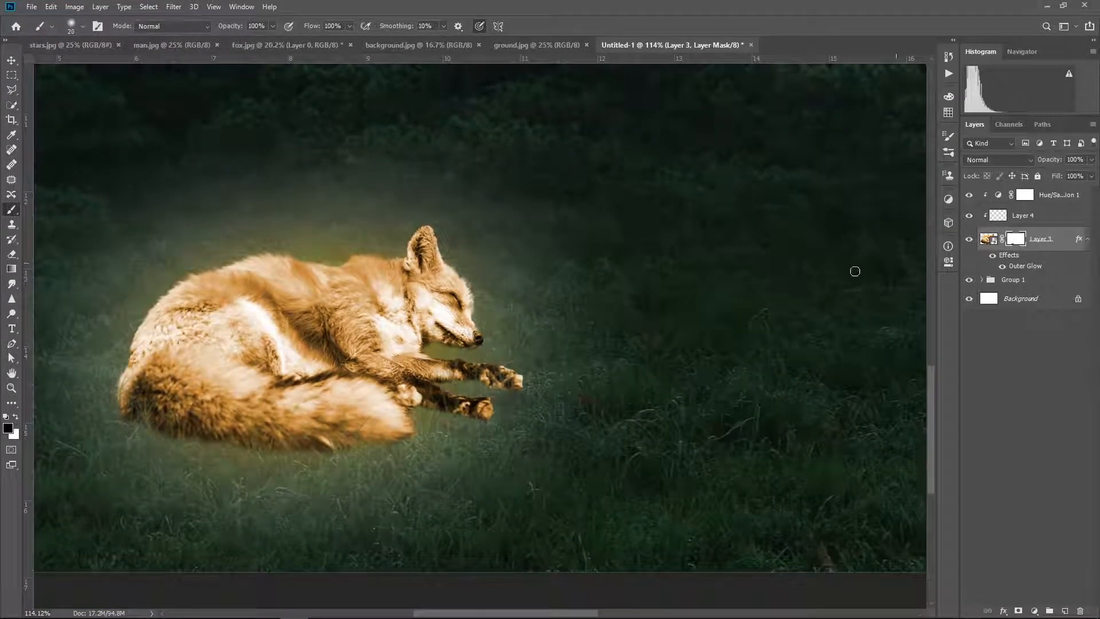
Step: Paint a thin white highlight along the fox's ear on Layer 4 and lower that layer's opacity to 75%
left_click(16, 417)
scroll(457, 372, "up", 4)
scroll(469, 355, "down", 4)
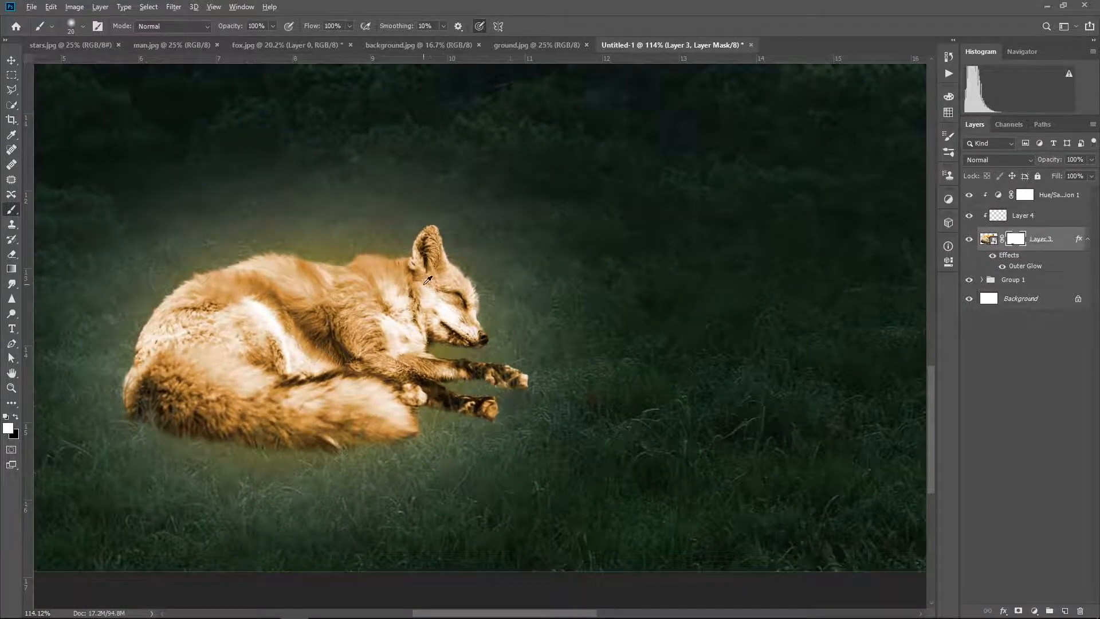
scroll(426, 280, "down", 2)
left_click(1014, 220)
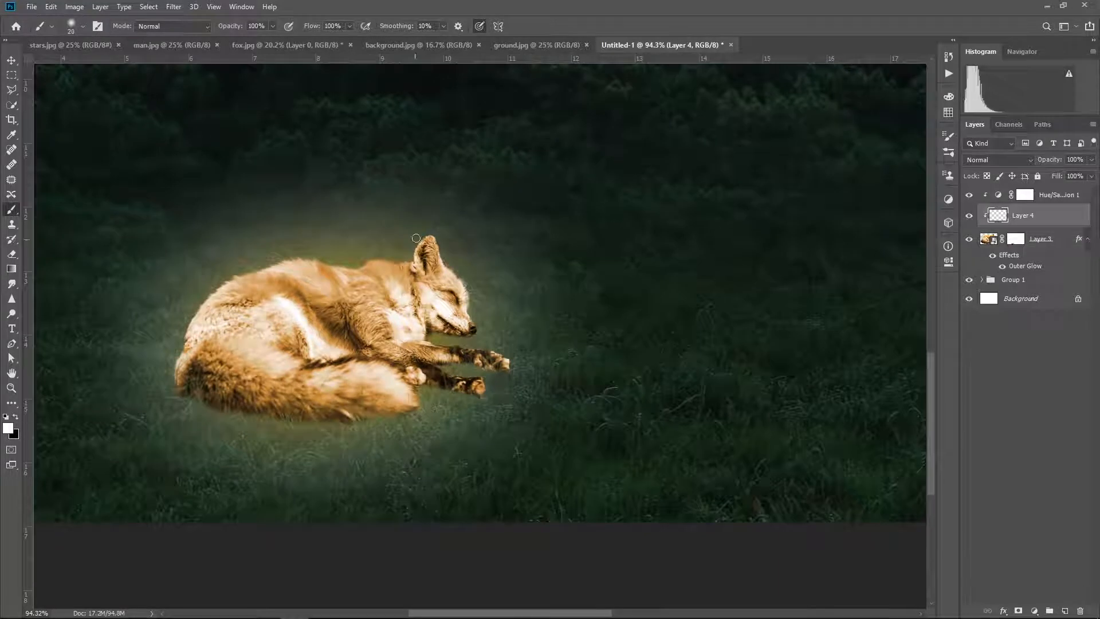
left_click_drag(432, 239, 423, 244)
left_click(1091, 159)
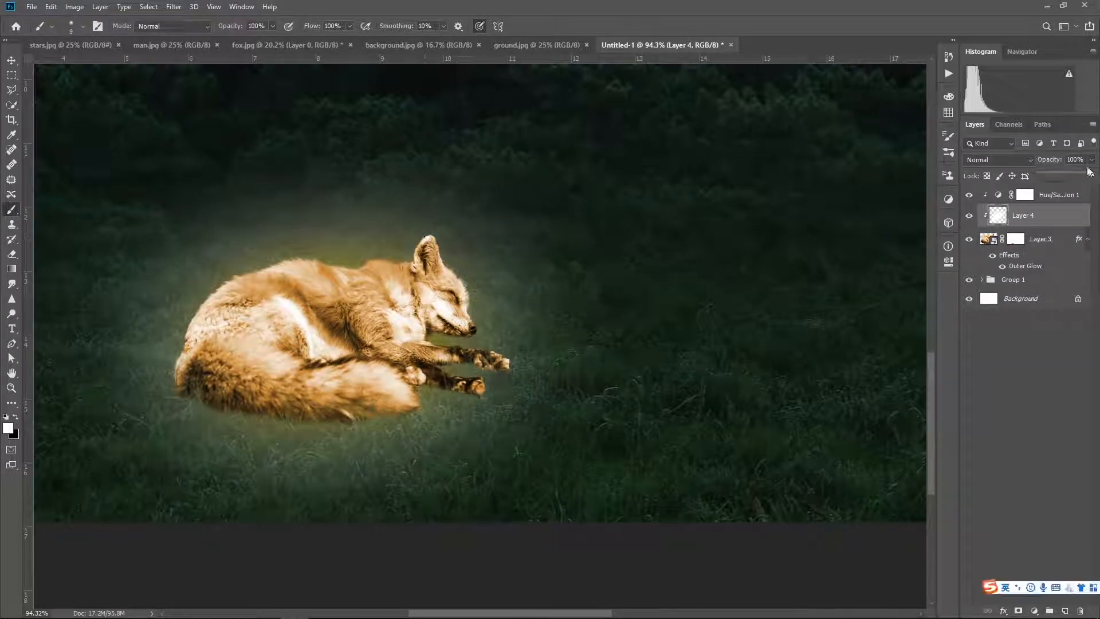
left_click_drag(1092, 173, 1079, 174)
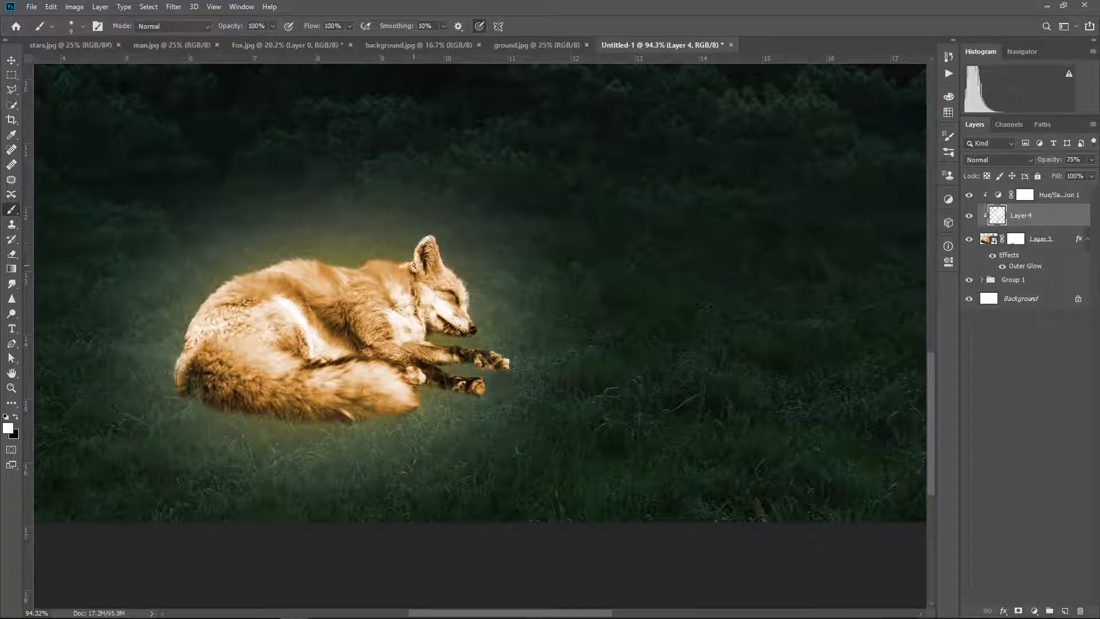
Step: Paint white highlights along the fox's back and rump edge on Layer 4, and reduce the layer opacity to 59%
left_click_drag(415, 264, 263, 271)
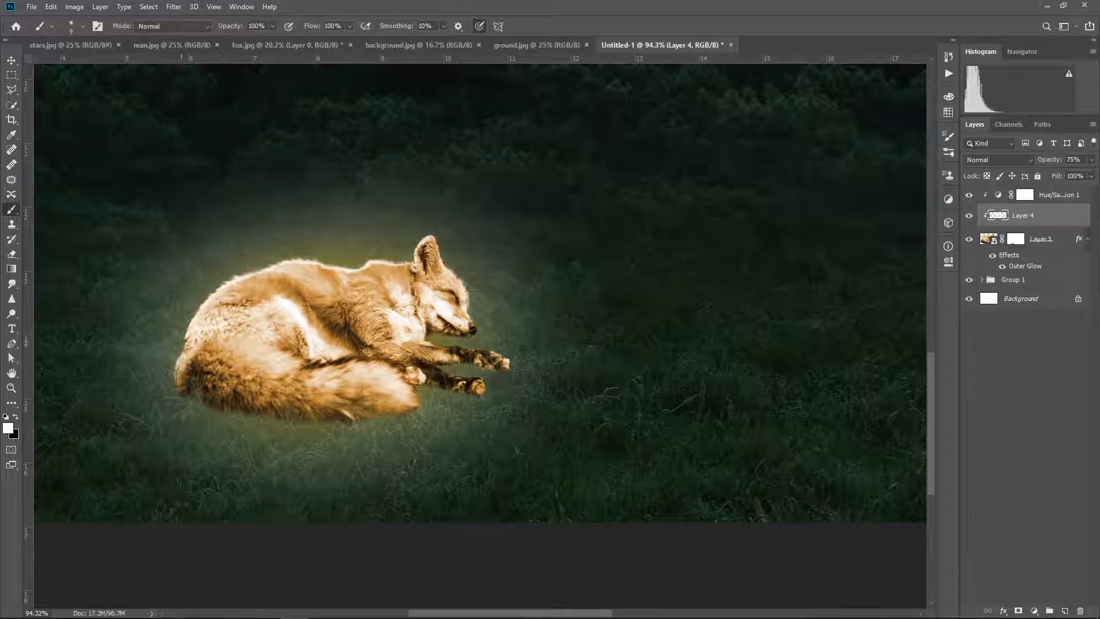
mouse_move(177, 350)
left_mouse_down()
mouse_move(186, 341)
mouse_move(176, 379)
left_mouse_up()
left_click_drag(1092, 161, 1068, 174)
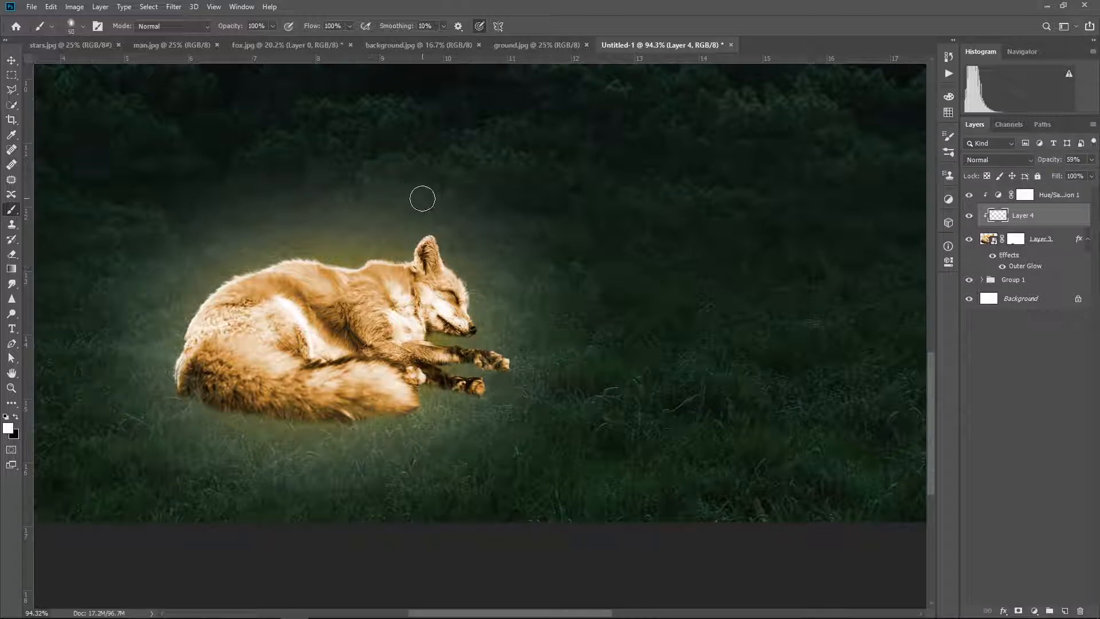
Step: Paint soft white light over the fox's back and head outline on Layer 4 with an enlarged brush
key("bracketright")
key("bracketright")
key("bracketright")
key("bracketright")
key("bracketright")
key("bracketright")
key("bracketright")
key("bracketright")
mouse_move(366, 243)
left_mouse_down()
mouse_move(240, 248)
mouse_move(264, 249)
mouse_move(212, 268)
mouse_move(165, 308)
mouse_move(182, 318)
mouse_move(147, 391)
mouse_move(168, 389)
mouse_move(211, 422)
mouse_move(177, 410)
mouse_move(236, 433)
mouse_move(279, 438)
mouse_move(488, 415)
mouse_move(418, 421)
mouse_move(476, 383)
mouse_move(457, 394)
mouse_move(480, 405)
mouse_move(428, 392)
mouse_move(483, 401)
mouse_move(487, 381)
mouse_move(504, 379)
mouse_move(461, 369)
mouse_move(547, 385)
mouse_move(492, 324)
left_mouse_up()
Step: Touch up the fine highlights around the fox's face on Layer 4 with a 50 px brush
key("bracketleft")
key("bracketleft")
key("bracketleft")
key("bracketleft")
key("bracketleft")
scroll(498, 387, "down", 5)
scroll(508, 386, "up", 4)
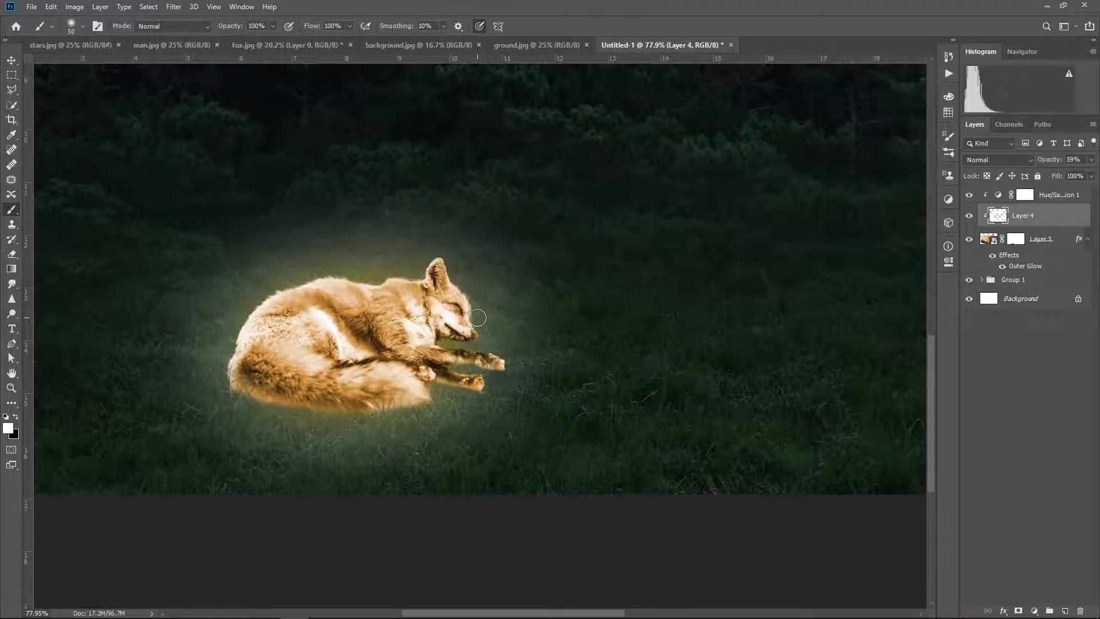
scroll(481, 321, "down", 3)
scroll(478, 324, "up", 4)
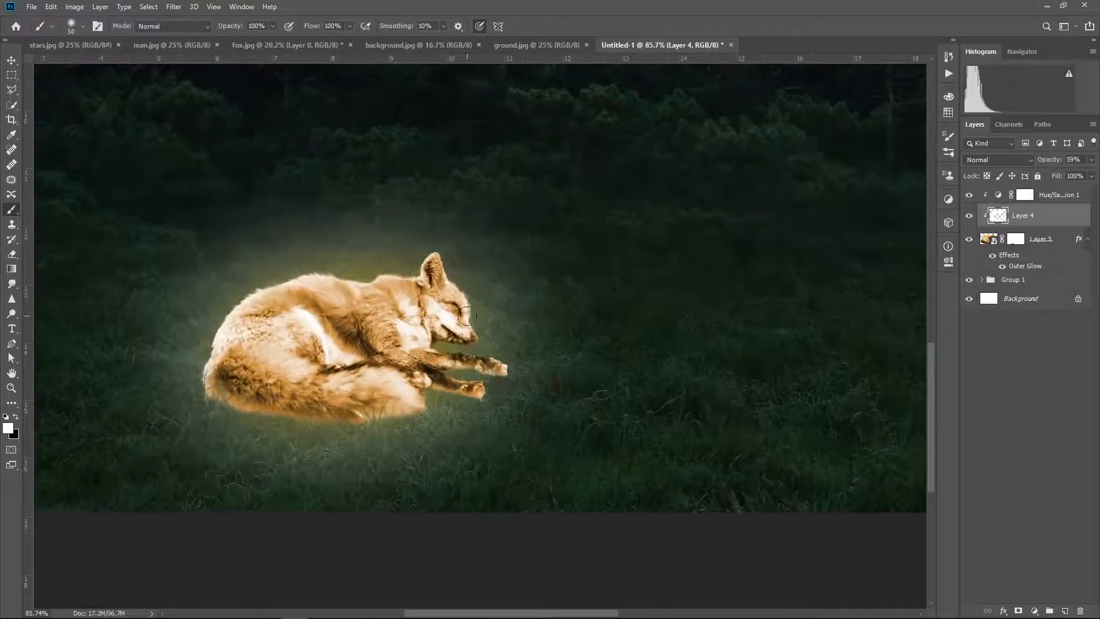
scroll(464, 316, "down", 3)
Step: Fine-tune the opacity of Layer 4 and deselect all layers
left_click_drag(577, 267, 569, 286)
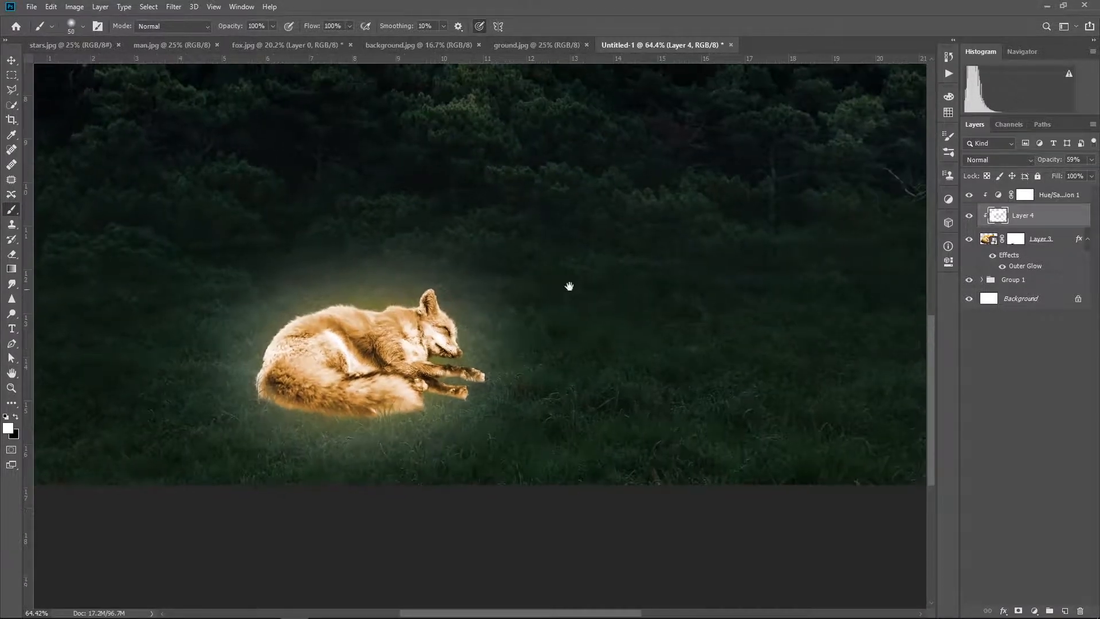
left_click_drag(1091, 177, 1070, 175)
left_click(1029, 398)
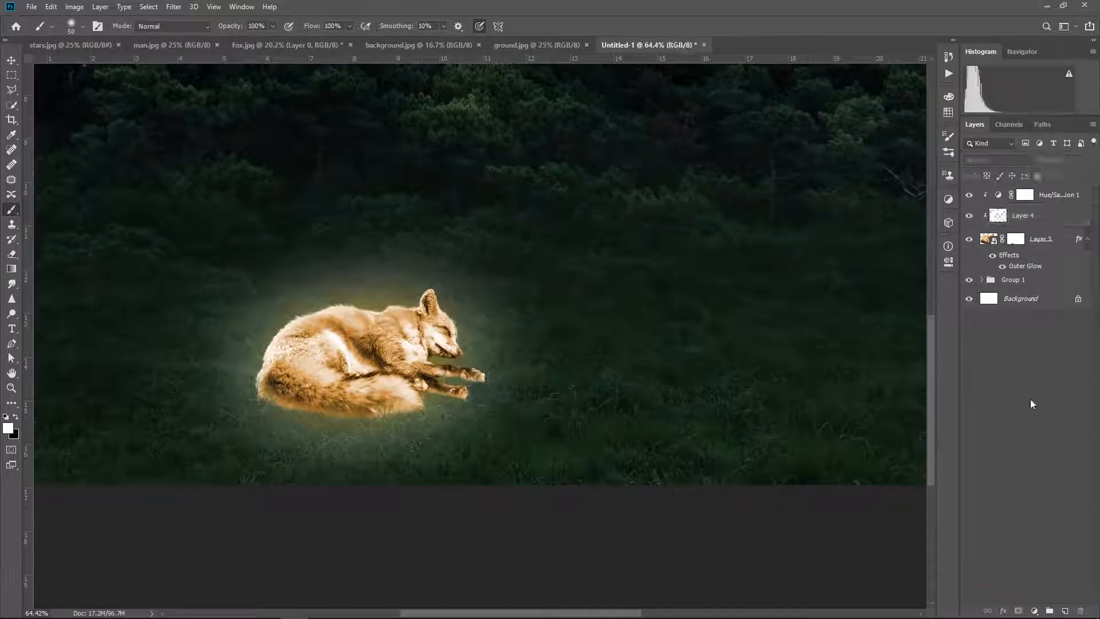
scroll(576, 352, "up", 2)
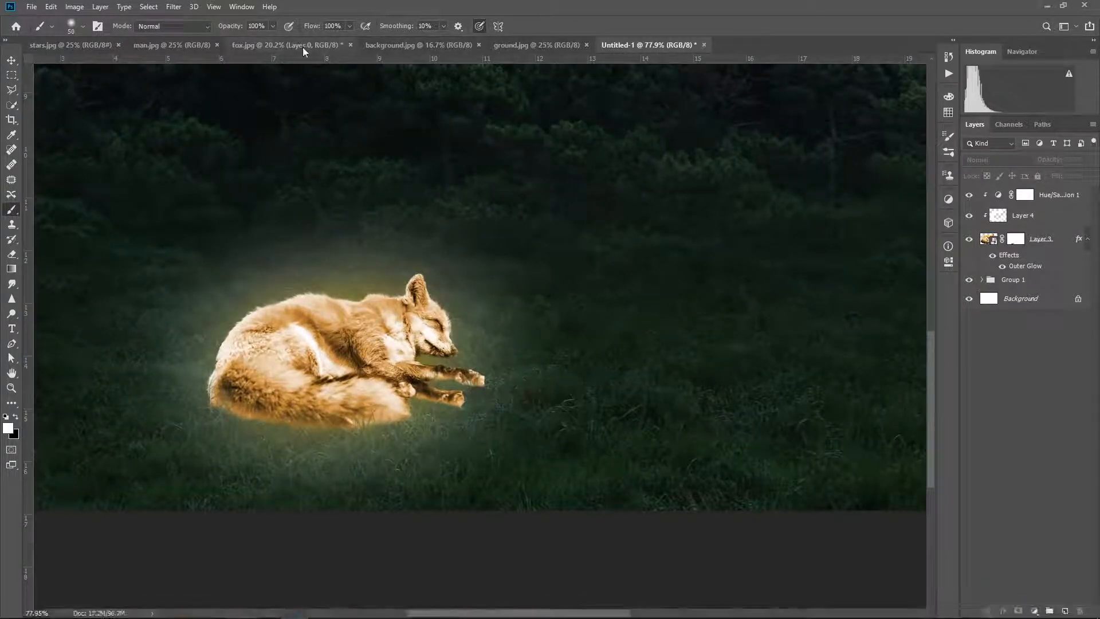
scroll(504, 252, "down", 4)
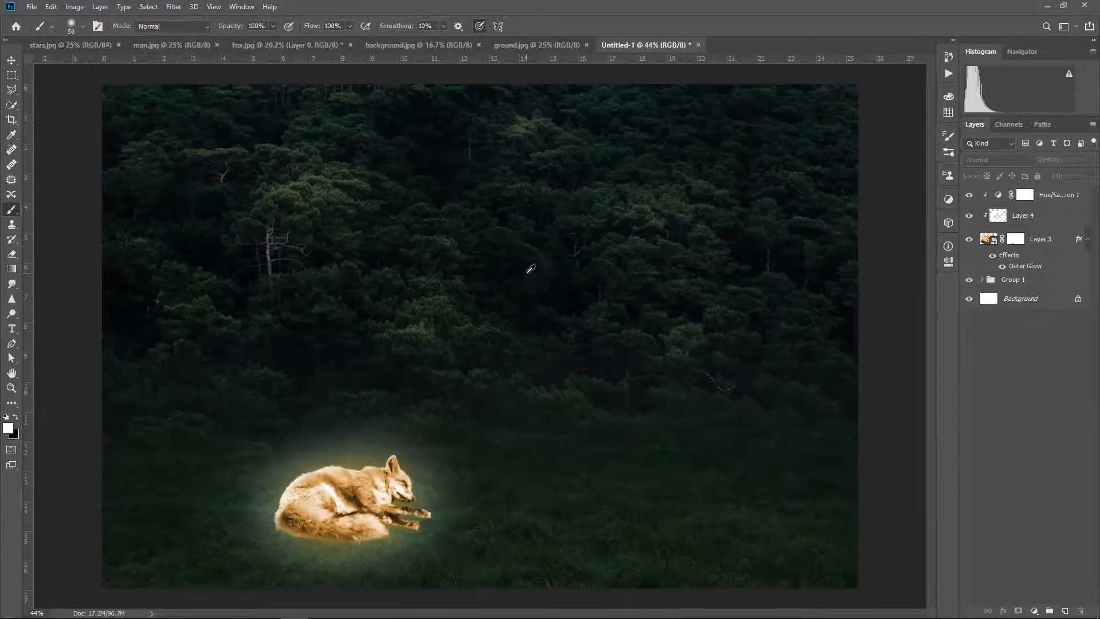
Step: Add a new layer above the Hue/Saturation layer and set the foreground colour to light orange f2c68e, sampled from the fox
left_click(1004, 223)
left_click(1047, 195)
left_click(1064, 611)
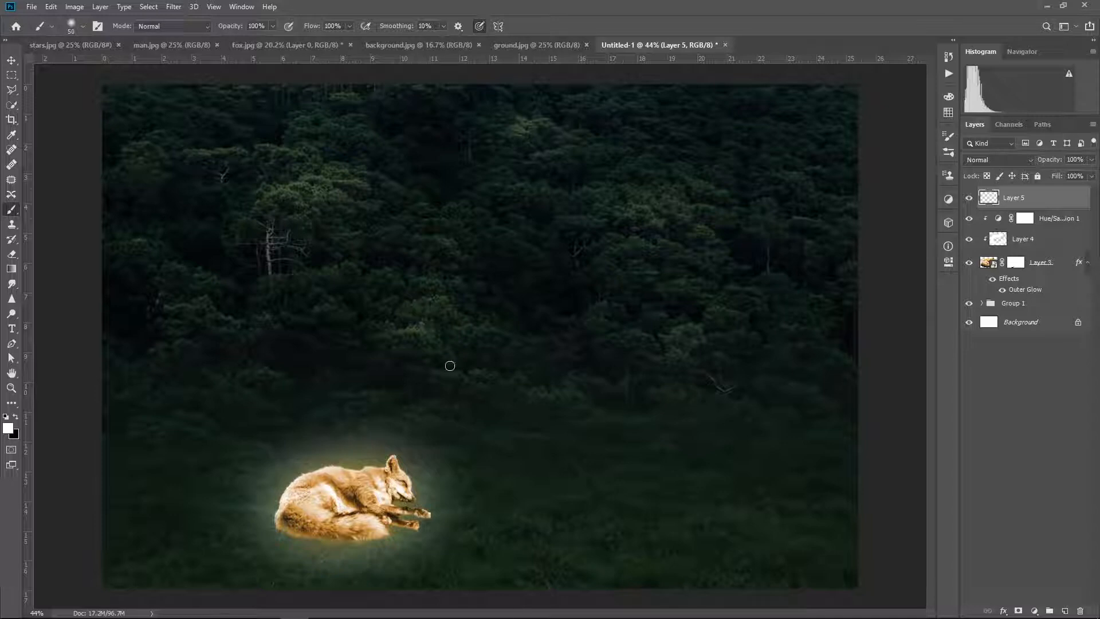
left_click(8, 429)
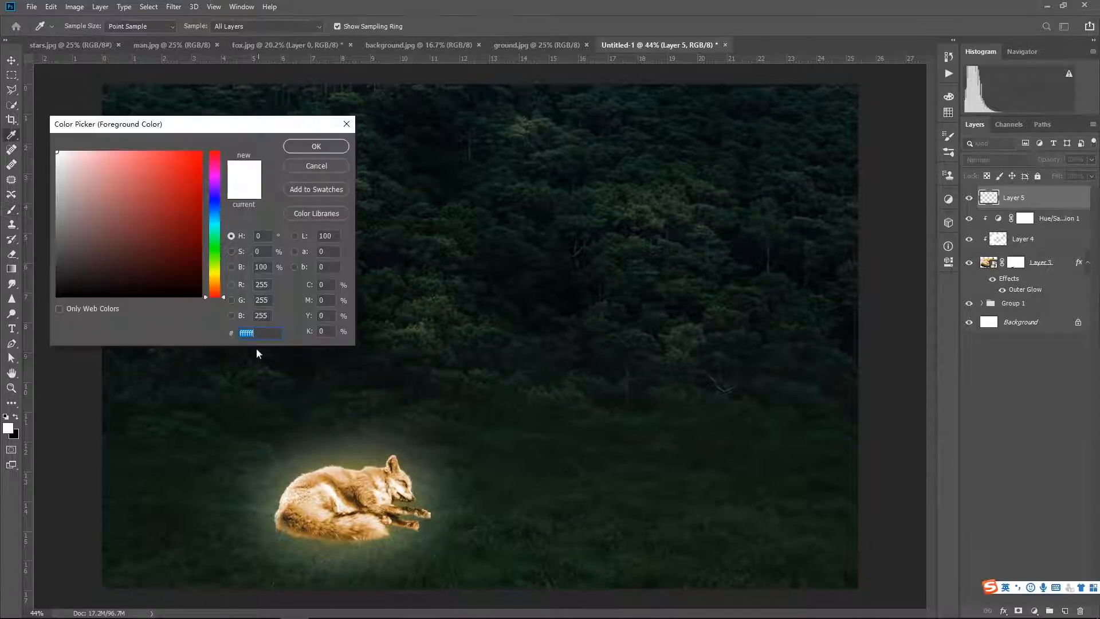
left_click(321, 470)
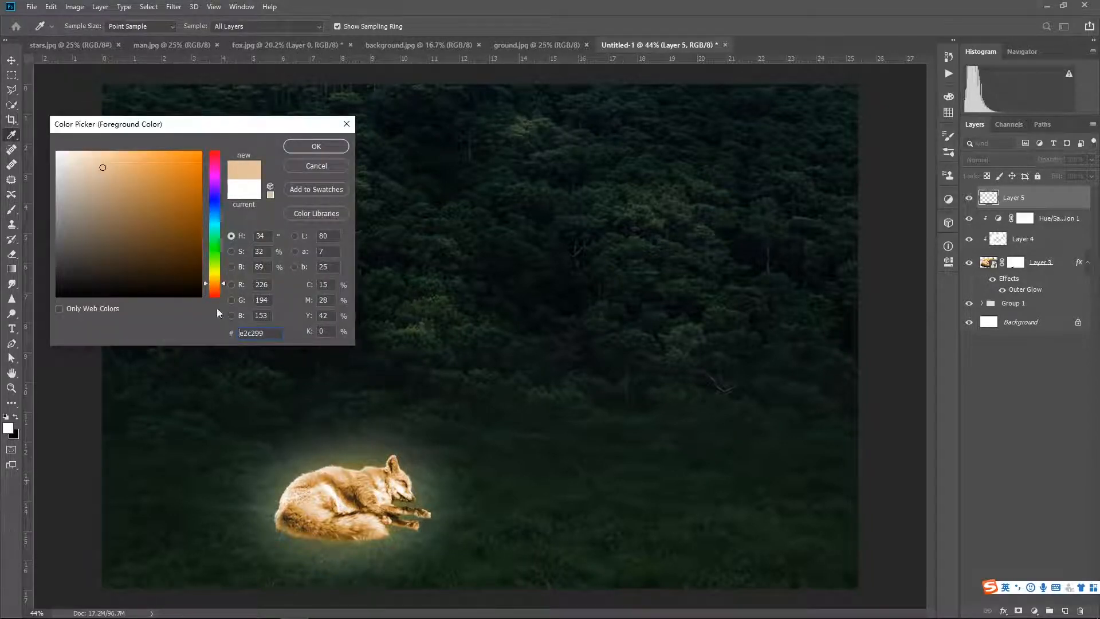
left_click_drag(366, 476, 374, 482)
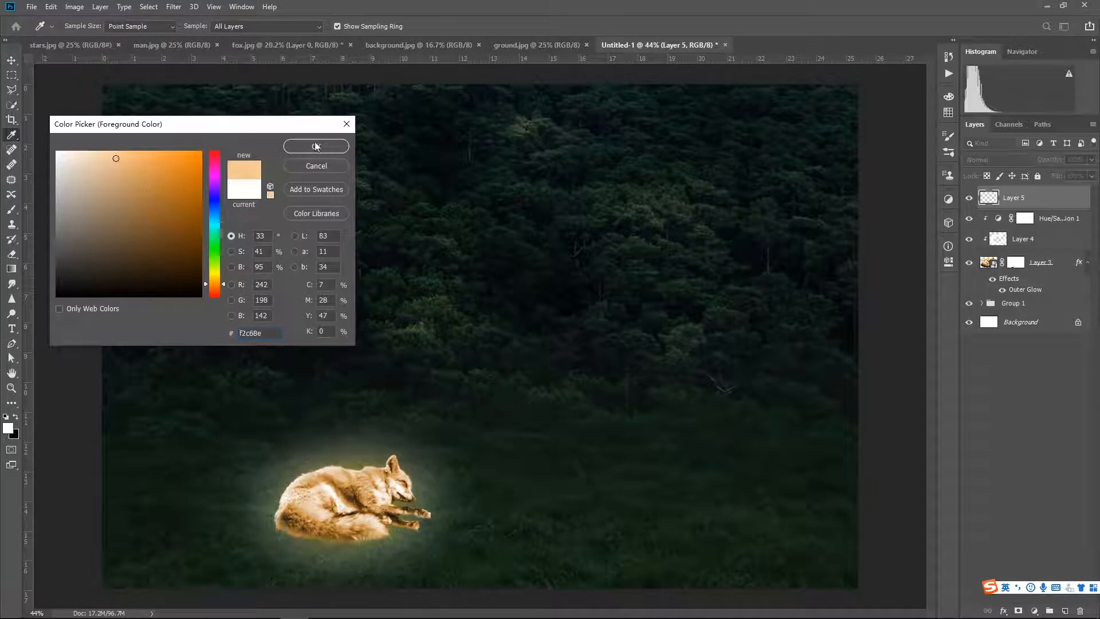
left_click(316, 147)
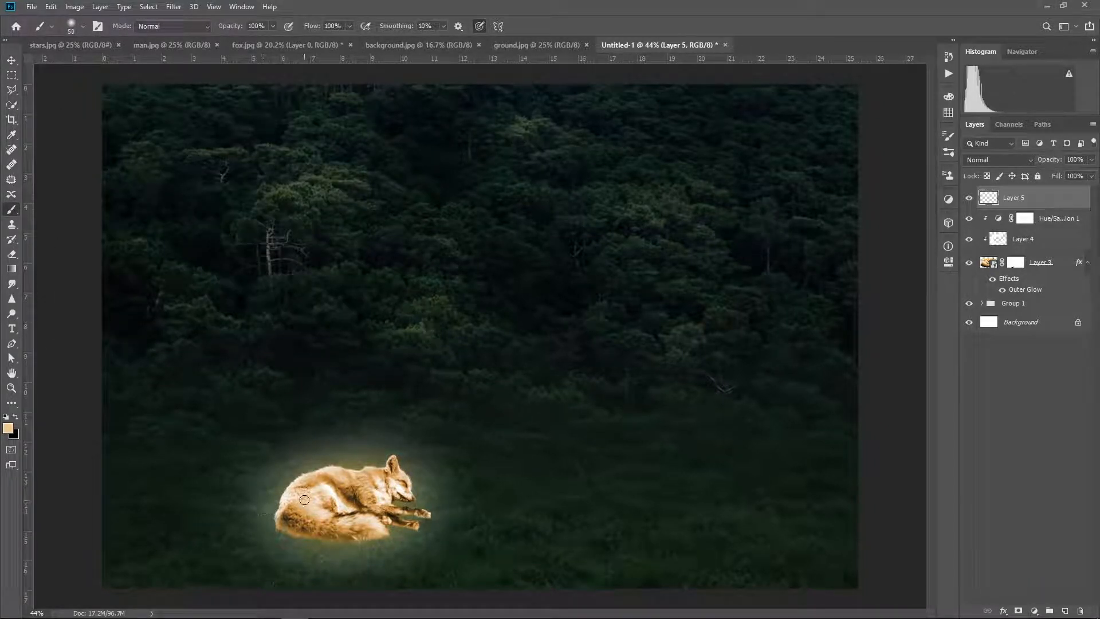
Step: Place Layer 5 beneath the fox layer and paint light orange over the grass around the fox with a 600 px brush
left_click_drag(1020, 198, 1016, 297)
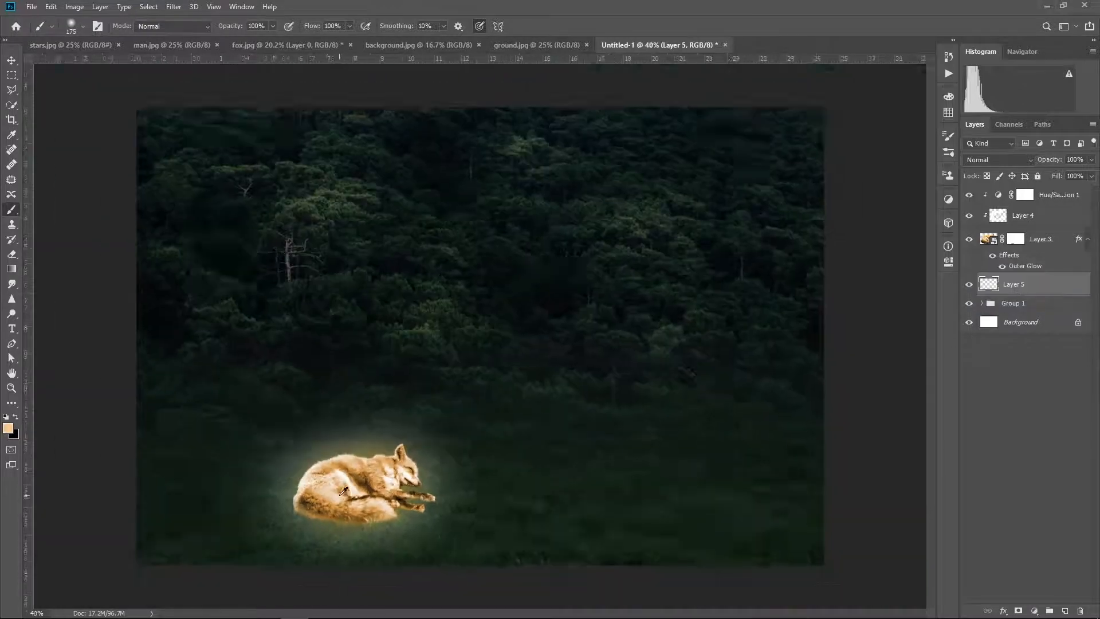
key("ctrl+minus")
key("bracketright")
key("bracketright")
key("bracketright")
key("bracketright")
key("bracketright")
key("bracketright")
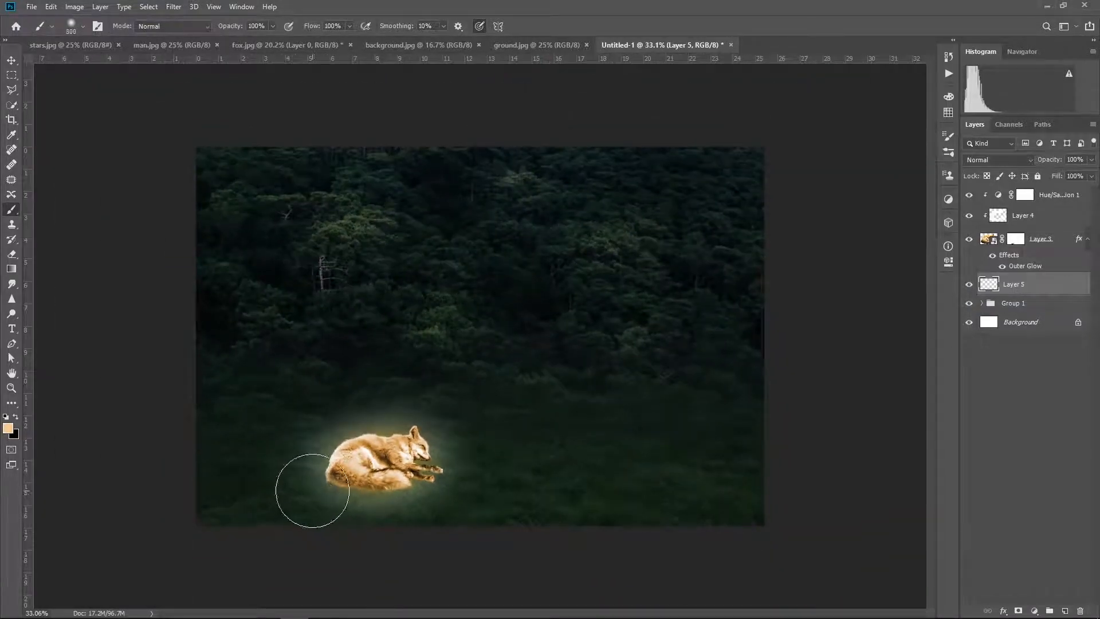
left_click(288, 484)
mouse_move(288, 484)
left_mouse_down()
mouse_move(212, 492)
mouse_move(252, 471)
mouse_move(252, 457)
mouse_move(280, 498)
mouse_move(381, 525)
mouse_move(326, 527)
mouse_move(445, 514)
mouse_move(460, 463)
mouse_move(482, 514)
mouse_move(392, 439)
mouse_move(214, 450)
mouse_move(271, 431)
mouse_move(422, 408)
left_mouse_up()
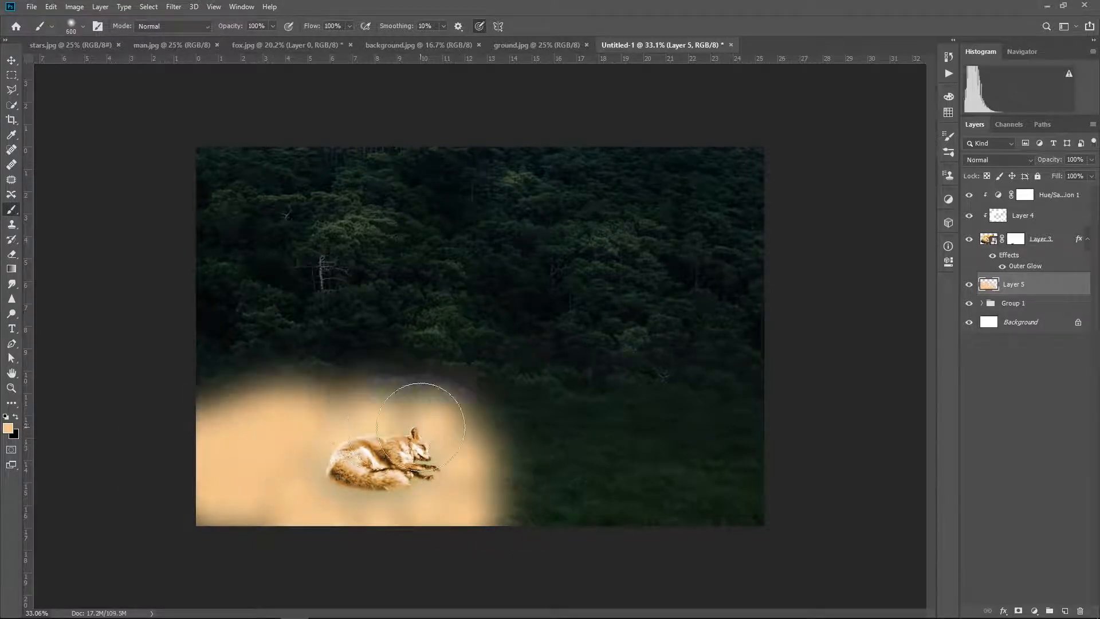
Step: Set Layer 5's blend mode to Soft Light and lower its opacity to about 47%
left_click(1028, 160)
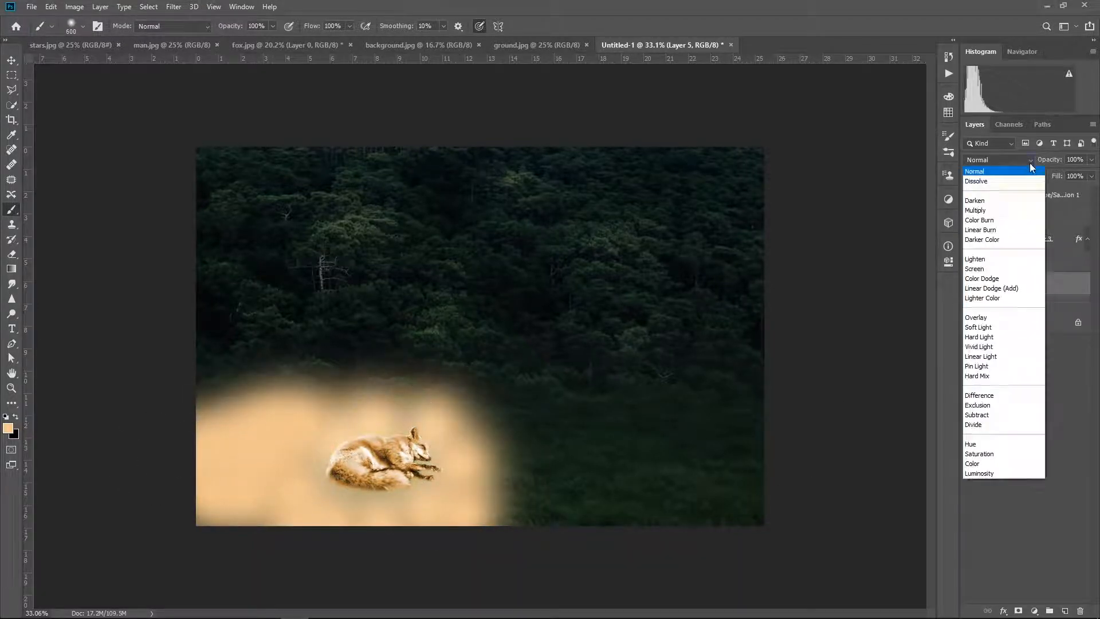
left_click(996, 327)
left_click(1091, 159)
left_click_drag(1091, 171, 1068, 175)
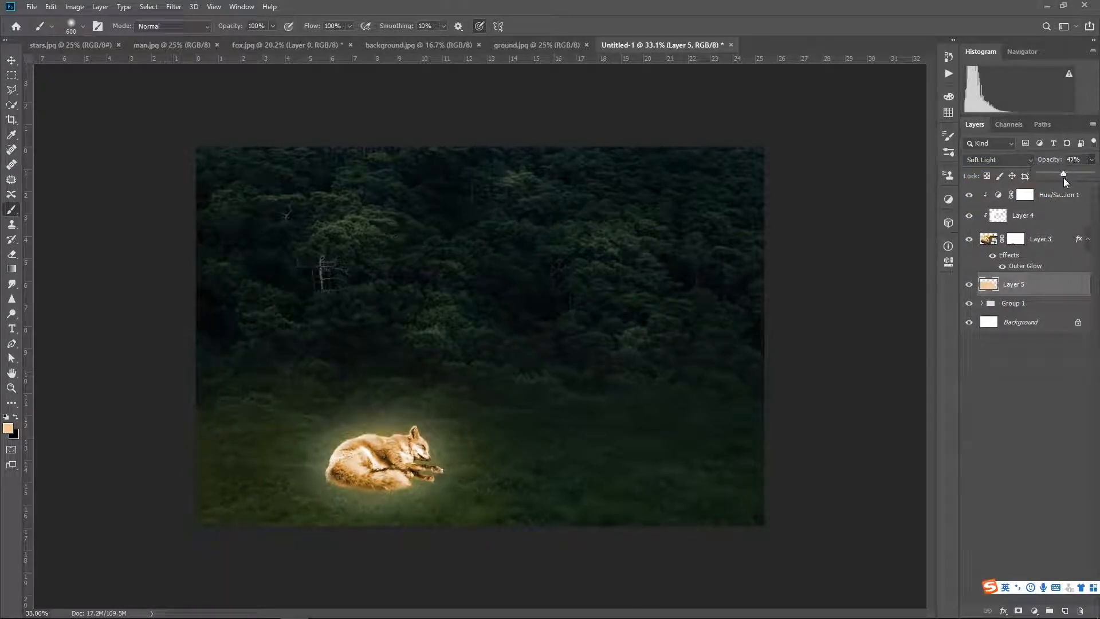
Step: Set the opacity of the fox layer's Outer Glow to 84%, apply it and deselect all layers
double_click(1023, 267)
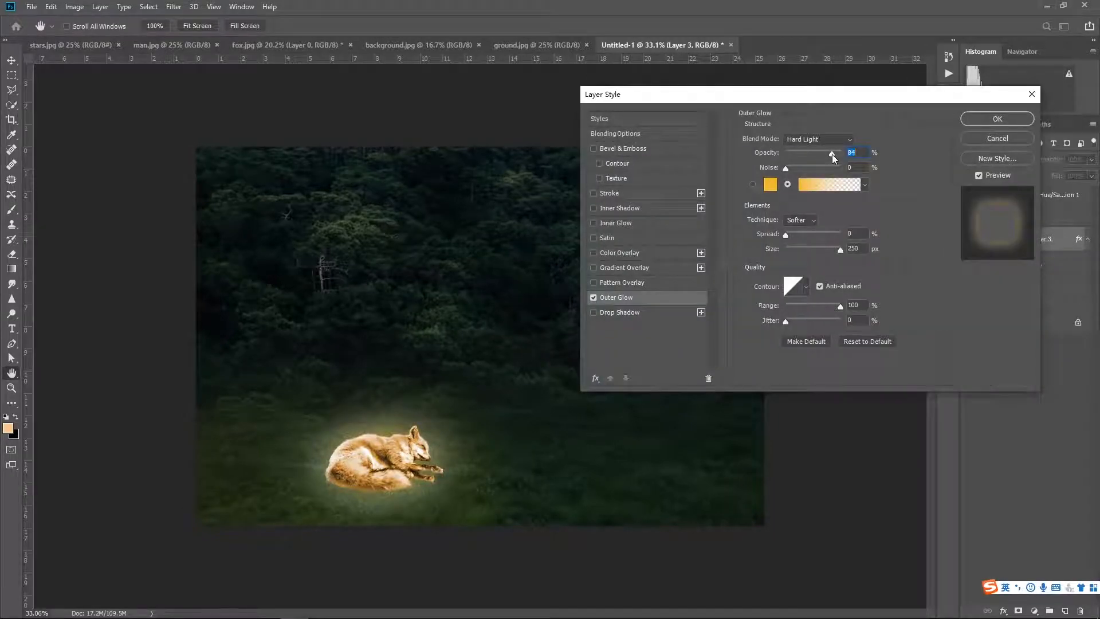
left_click(975, 122)
left_click(1035, 413)
scroll(537, 451, "down", 3)
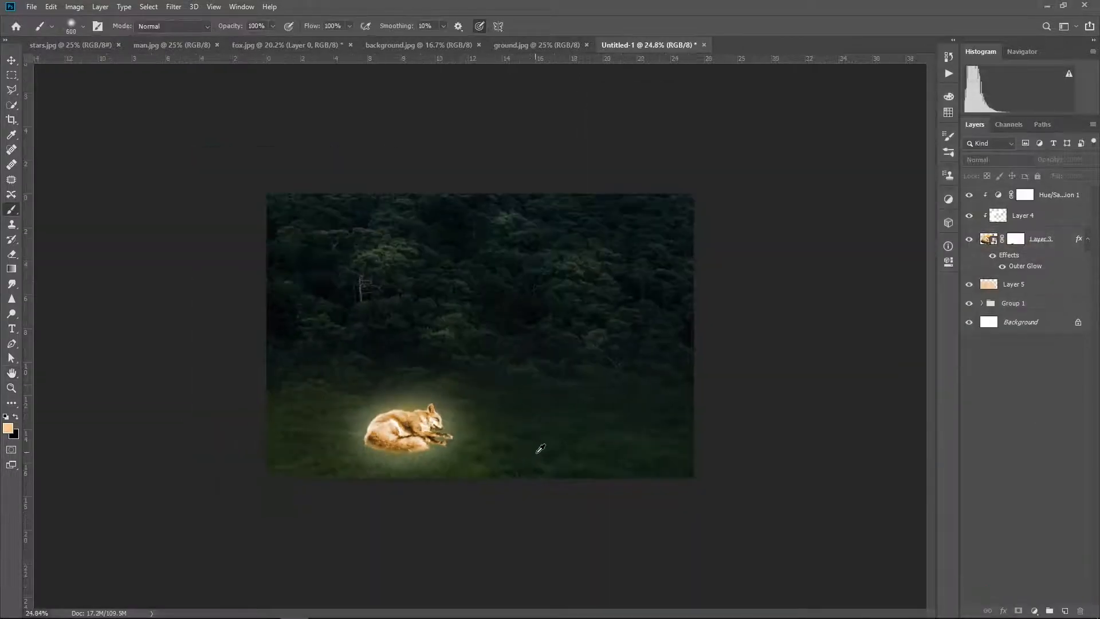
scroll(538, 449, "up", 2)
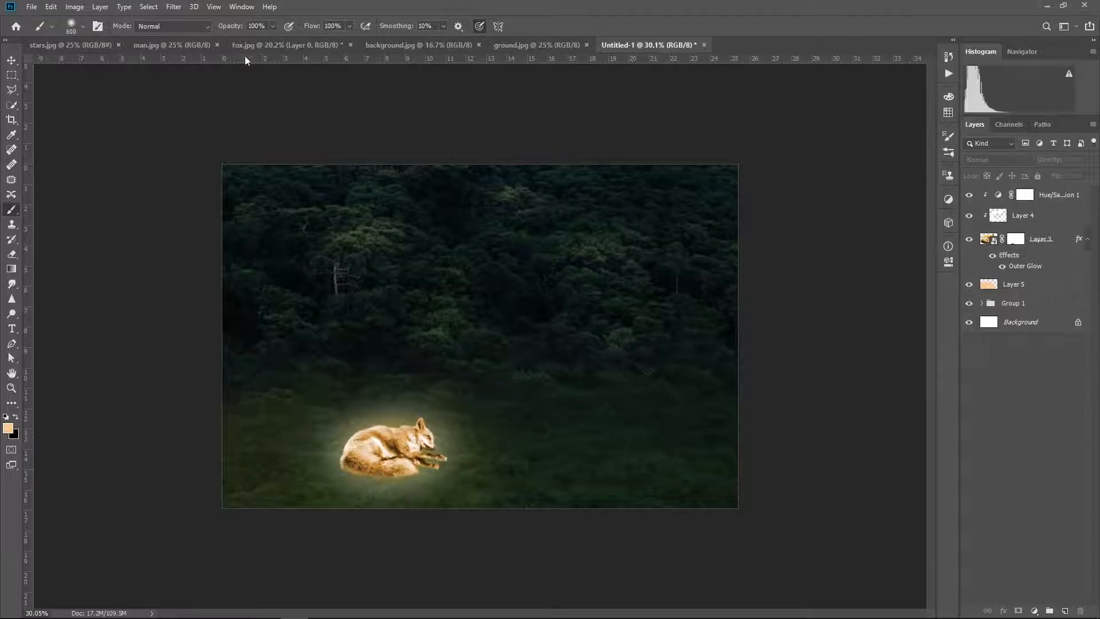
Step: Select the praying man in man.jpg automatically with Select Subject
left_click(166, 45)
left_click(10, 103)
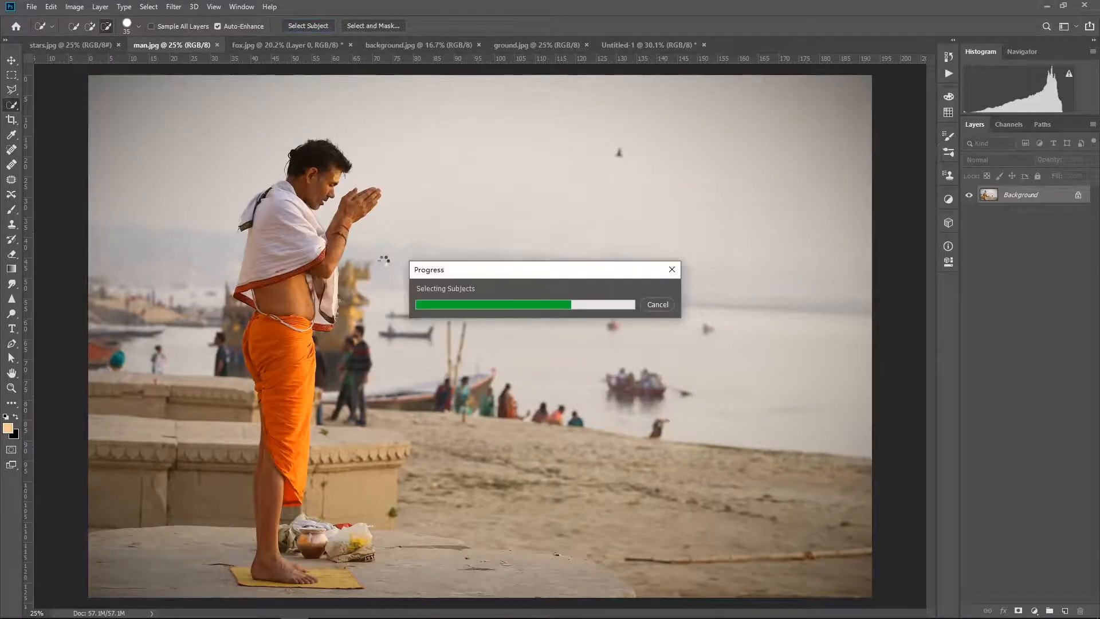
scroll(286, 197, "up", 6)
scroll(296, 354, "down", 5)
scroll(296, 355, "down", 3)
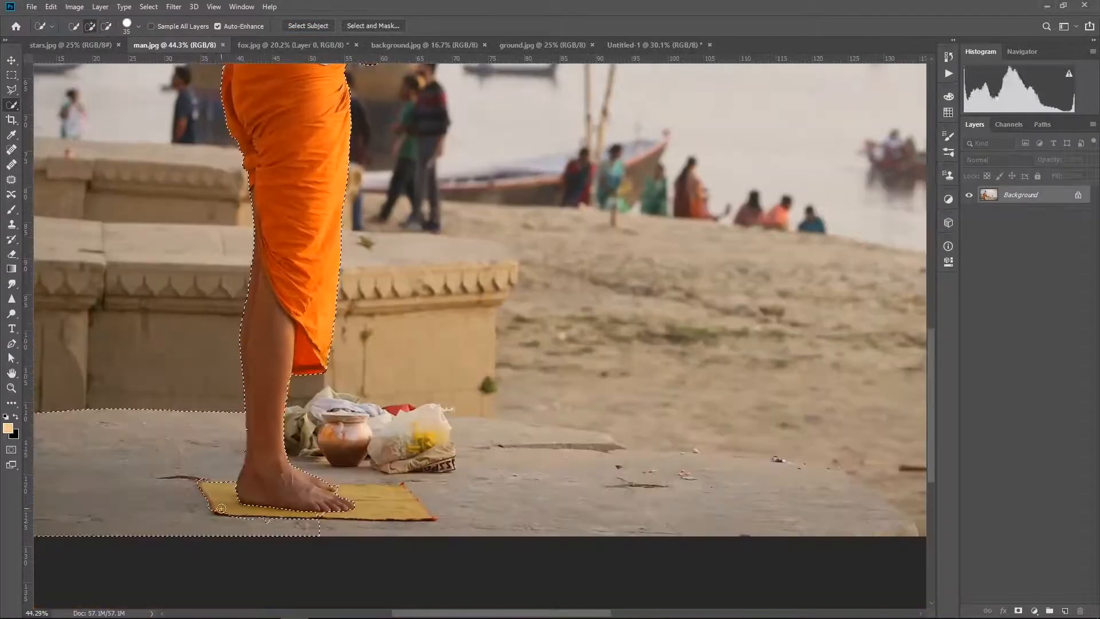
Step: Correct the man's selection with the Polygonal Lasso, excluding the ground and tracing the waist, cloth hem and shawl edges
scroll(297, 473, "up", 11)
key("l")
left_click_drag(227, 136, 334, 550)
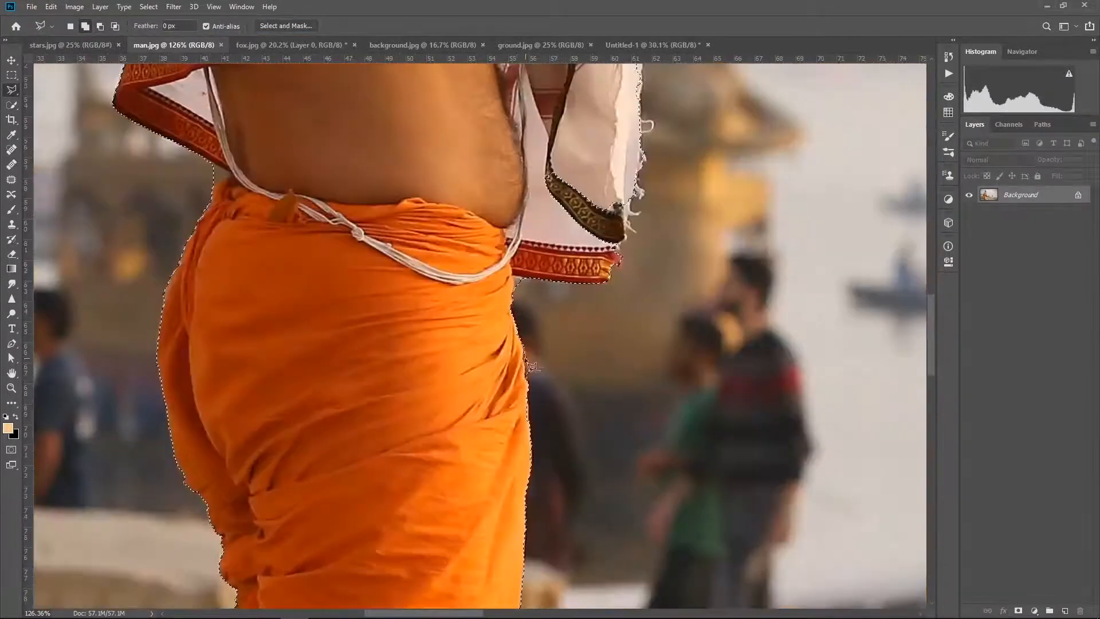
left_click_drag(628, 244, 530, 338)
mouse_move(505, 255)
left_mouse_down()
mouse_move(486, 319)
mouse_move(467, 528)
left_mouse_up()
left_click_drag(427, 155, 573, 454)
left_click(594, 448)
left_click(580, 450)
double_click(562, 429)
left_click_drag(230, 401, 513, 284)
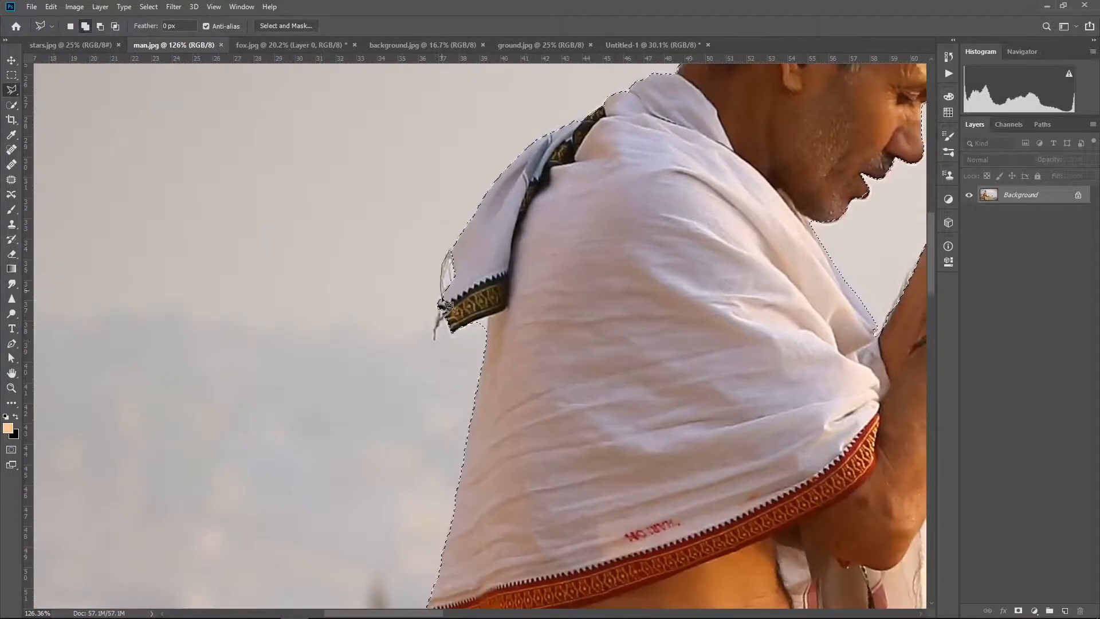
left_click(438, 323)
left_click_drag(458, 544, 503, 103)
Step: Start Select and Mask and refine the selection edge along the man's forearm and elbow
left_click(285, 26)
left_click_drag(687, 91, 342, 434)
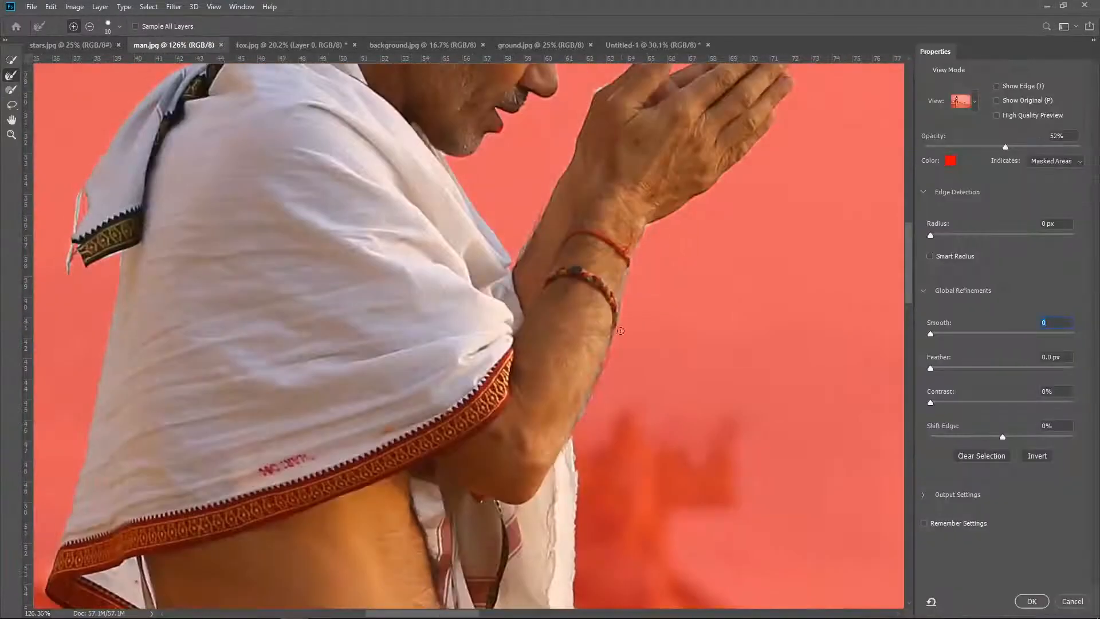
left_click_drag(572, 229, 609, 401)
key("w")
left_click_drag(635, 258, 634, 441)
key("r")
Step: Resize the refine brush and clean up the selection edge along the man's shawl and its loose fringe
key("bracketleft")
key("bracketleft")
key("bracketleft")
key("bracketleft")
key("bracketleft")
key("bracketleft")
key("bracketleft")
left_click_drag(297, 595, 510, 334)
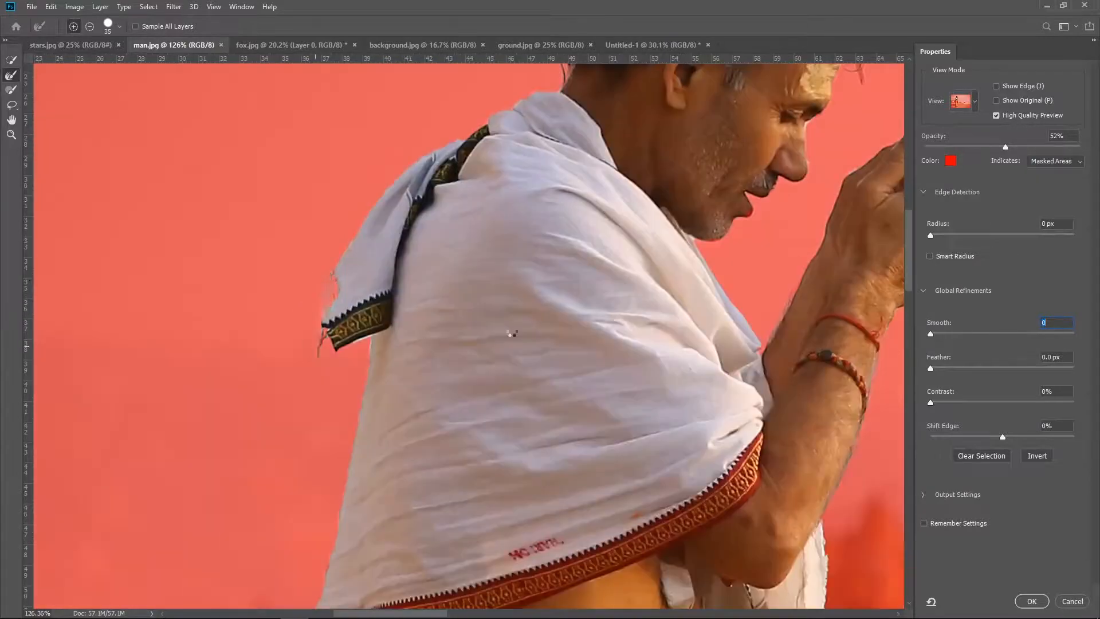
Step: Refine the remaining edges of the man, shift the selection edge slightly inward and apply the refinement
left_click_drag(550, 544, 532, 114)
left_click_drag(550, 544, 532, 115)
left_click_drag(550, 561, 532, 128)
left_click_drag(532, 344, 550, 196)
left_click_drag(1002, 437, 999, 437)
left_click(1032, 600)
Step: Bring the selected man into the Untitled-1 composite and convert his layer to a smart object
scroll(660, 407, "down", 8)
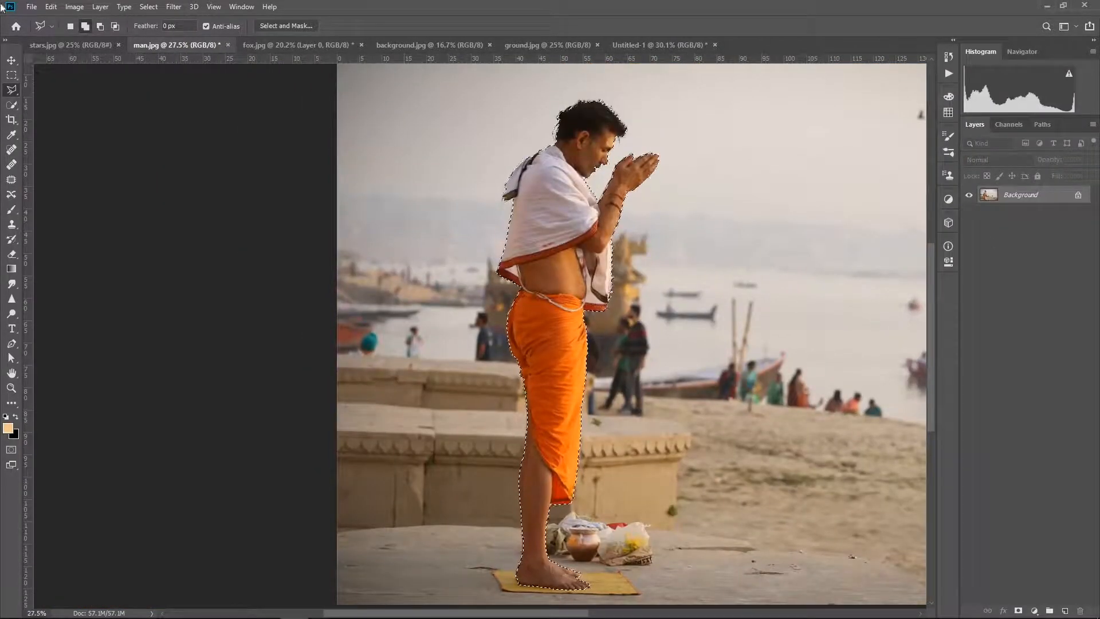
key("v")
mouse_move(606, 207)
left_mouse_down()
mouse_move(593, 199)
mouse_move(682, 46)
mouse_move(611, 165)
mouse_move(554, 378)
left_mouse_up()
key("ctrl+t")
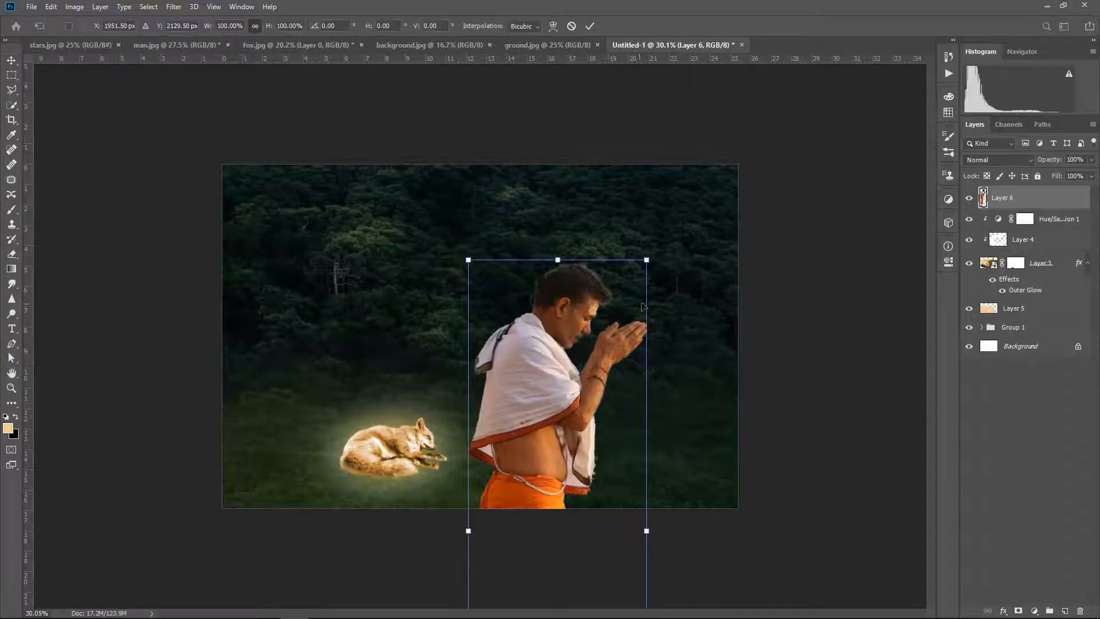
key("Return")
right_click(1009, 197)
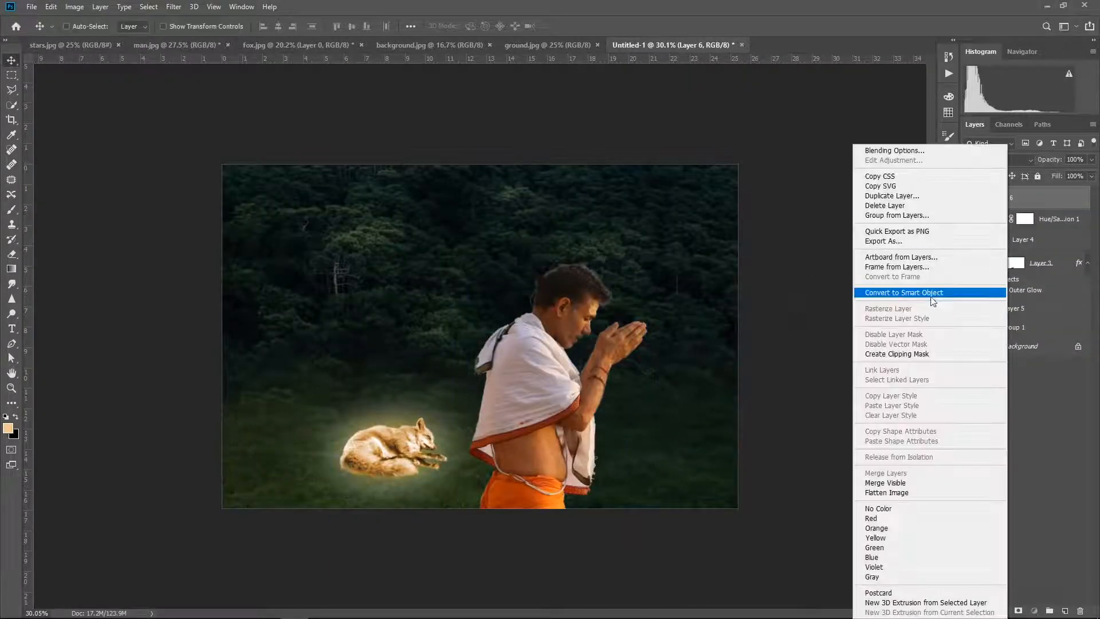
left_click(928, 291)
Step: Flip the man horizontally, scale him to 30.26% and stand him on the grass facing the fox
key("ctrl+t")
right_click(536, 351)
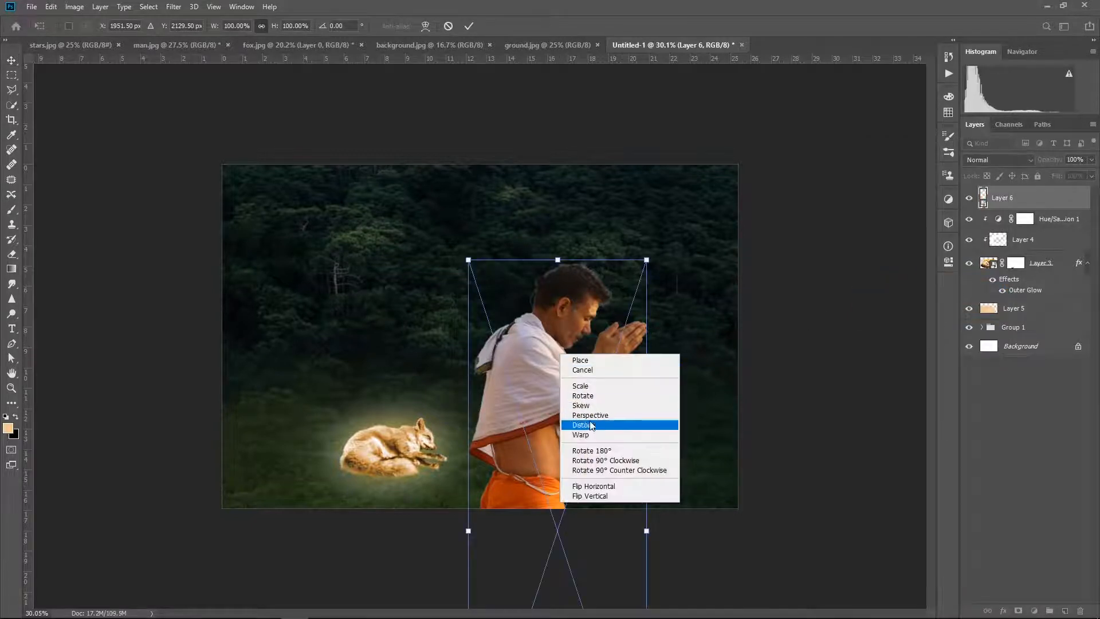
left_click(609, 488)
left_click_drag(600, 444, 623, 363)
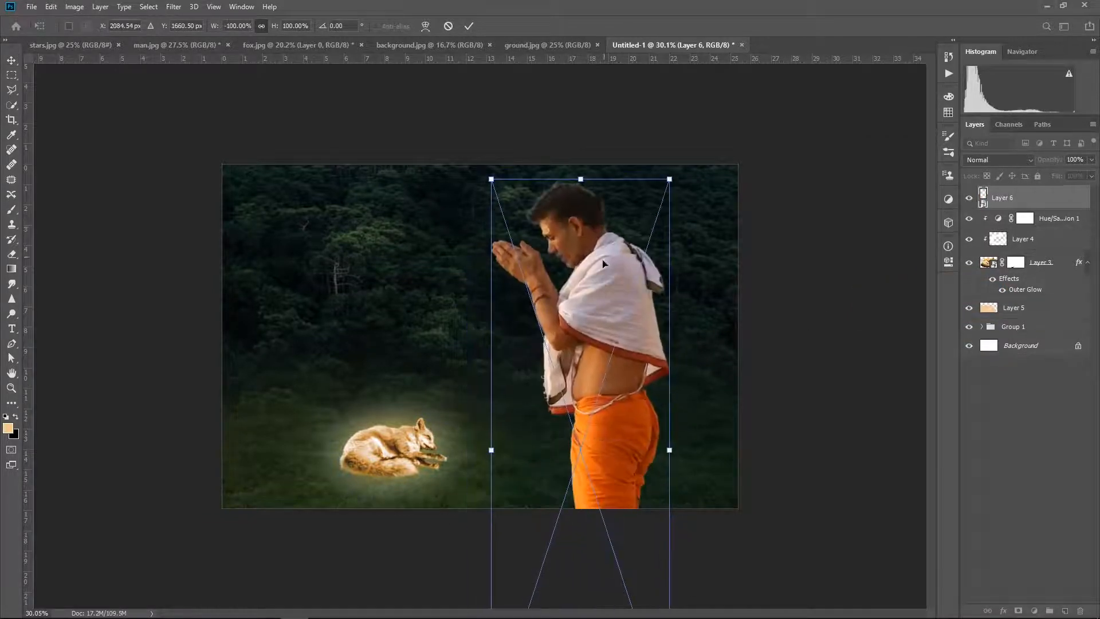
left_click_drag(669, 179, 542, 451)
left_click_drag(541, 486, 569, 319)
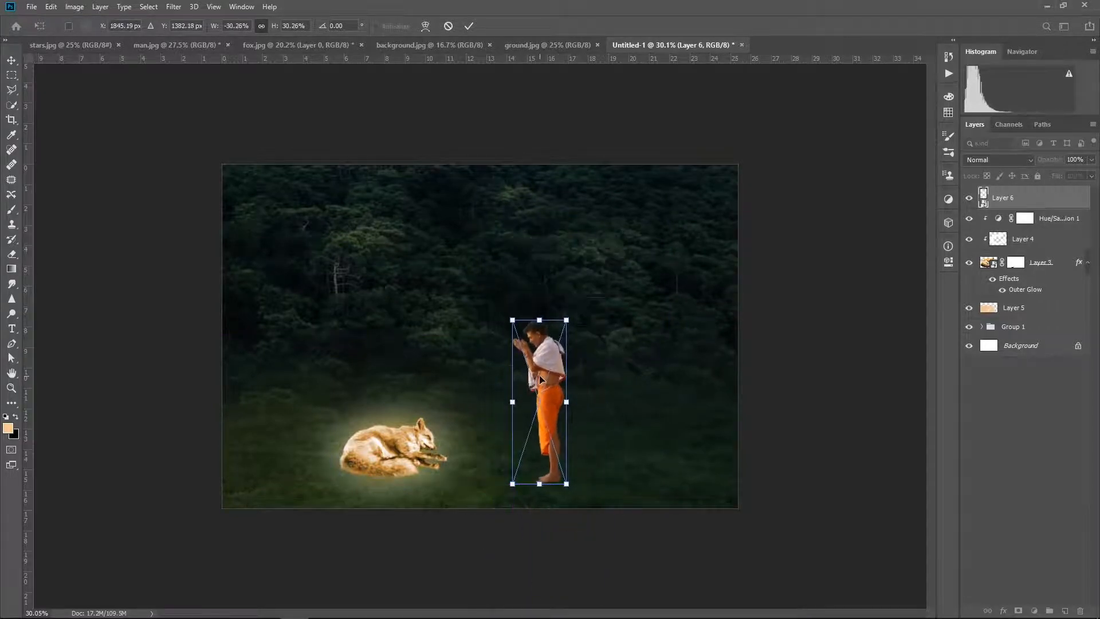
left_click_drag(542, 382, 545, 369)
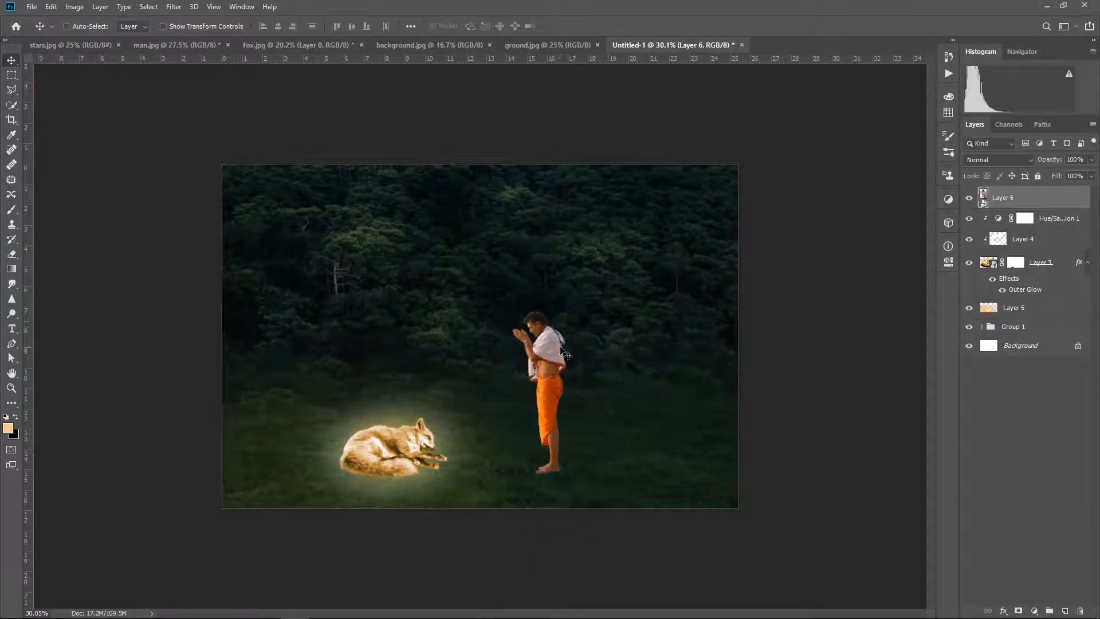
key("Return")
Step: Move the man a little closer to the sleeping fox
key("ctrl+plus")
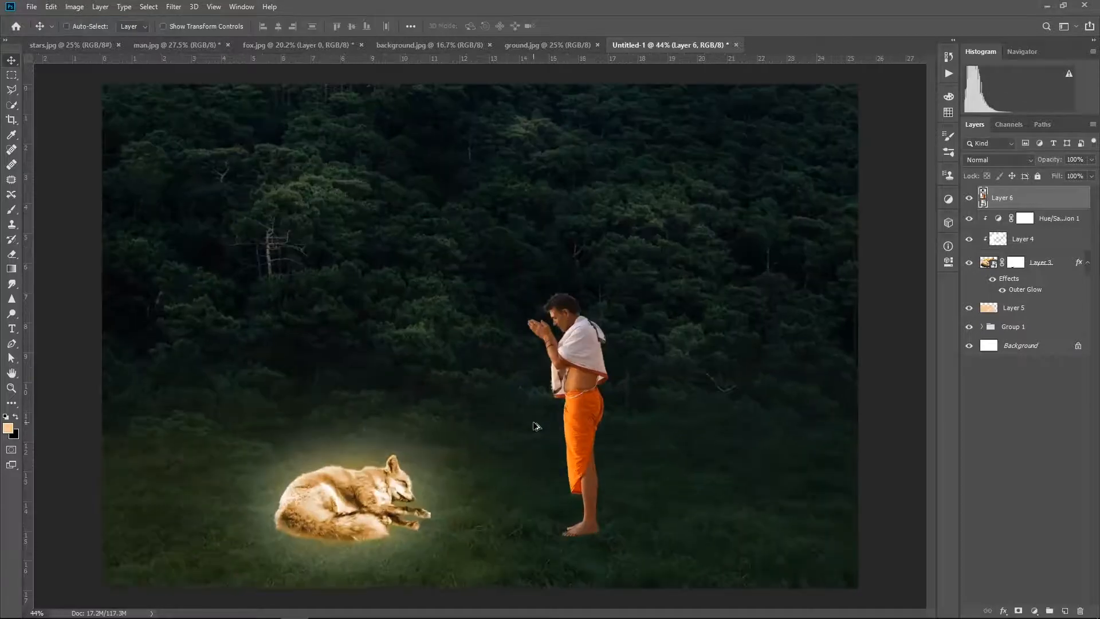
left_click_drag(586, 386, 545, 359)
key("ctrl+minus")
scroll(524, 453, "down", 3)
scroll(526, 454, "up", 3)
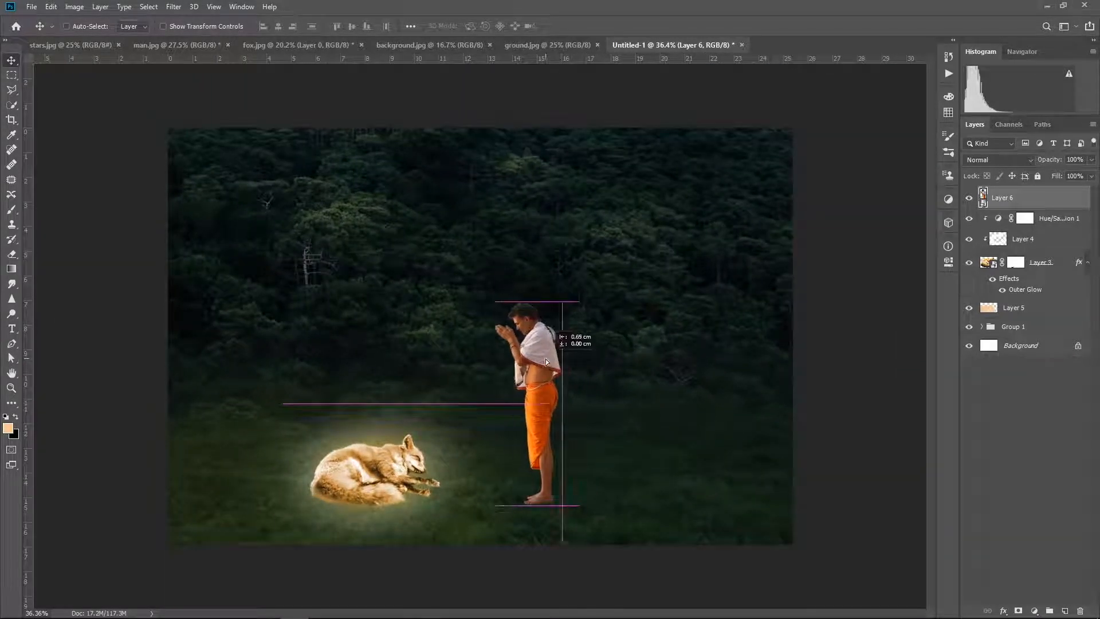
left_click_drag(539, 402, 530, 402)
scroll(530, 408, "up", 3)
scroll(531, 408, "down", 2)
scroll(531, 408, "down", 1)
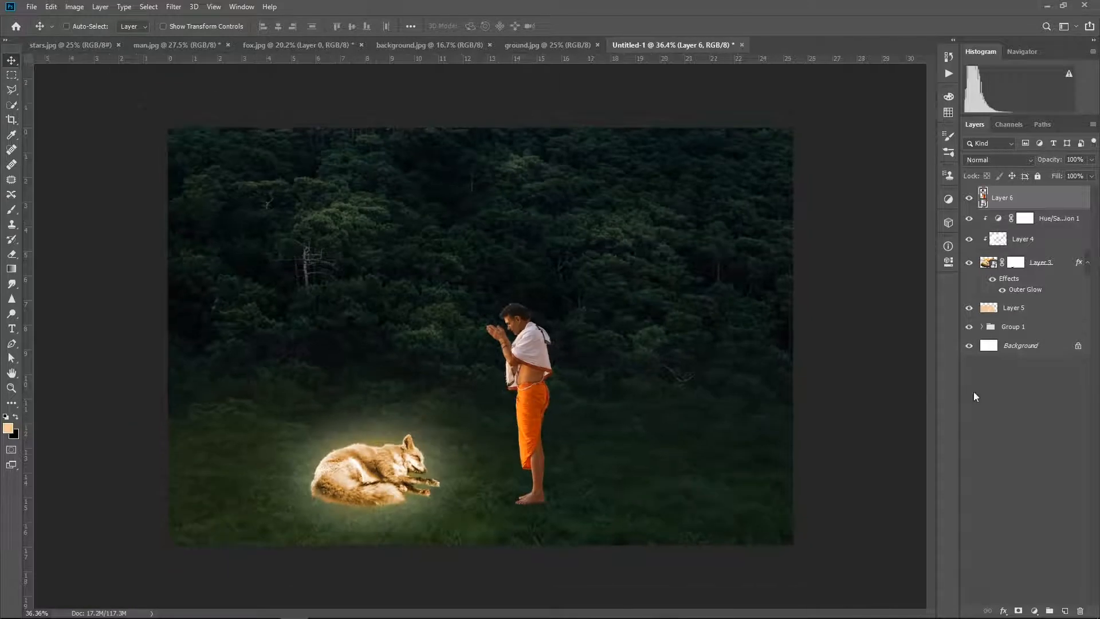
Step: Add a layer mask to the man's layer
left_click(974, 390)
left_click(1022, 198)
left_click(1018, 610)
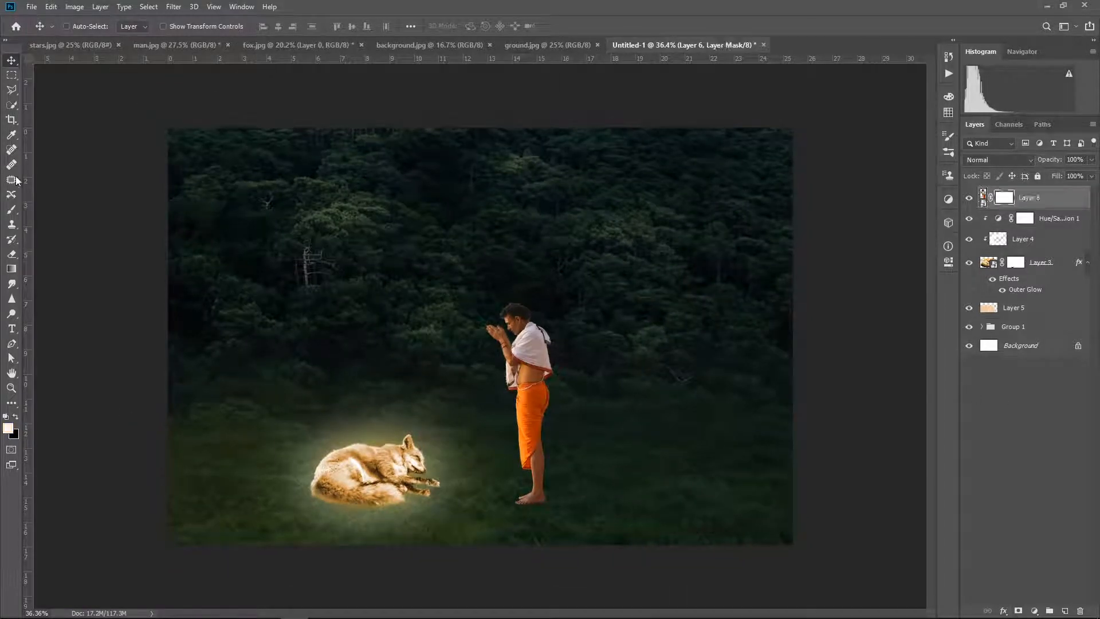
Step: Mask out the lower edge of the man's feet with a small, soft black brush so they sink into the grass
left_click(16, 416)
left_click(11, 210)
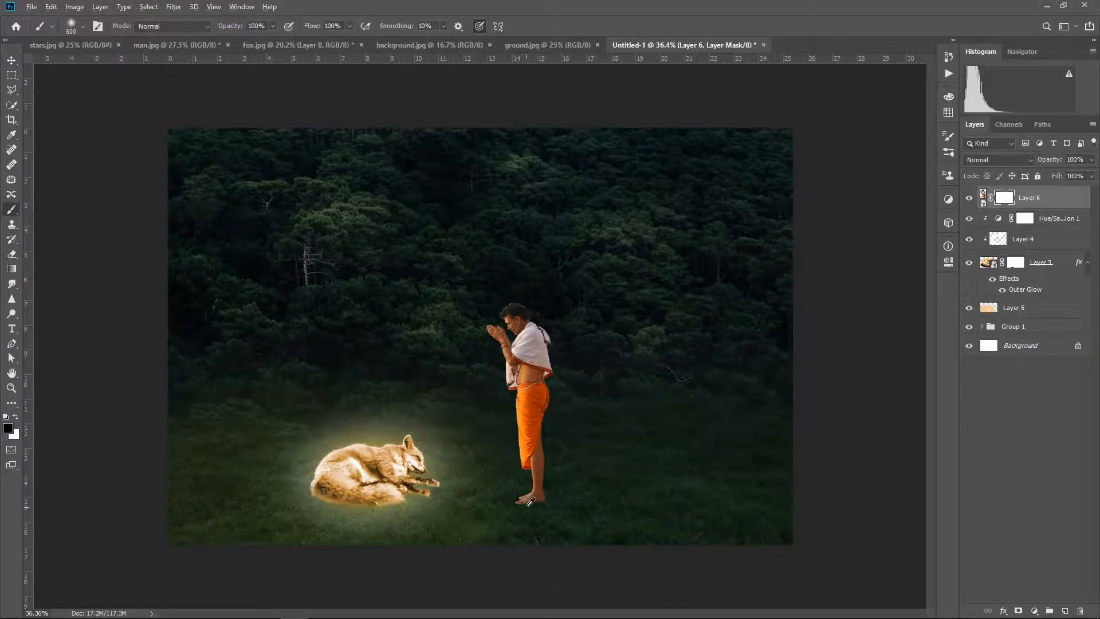
scroll(601, 367, "up", 5)
key("bracketleft")
key("bracketleft")
key("bracketleft")
key("bracketleft")
key("bracketleft")
key("bracketleft")
key("bracketleft")
key("bracketleft")
key("bracketleft")
key("bracketleft")
key("bracketleft")
key("bracketleft")
key("bracketleft")
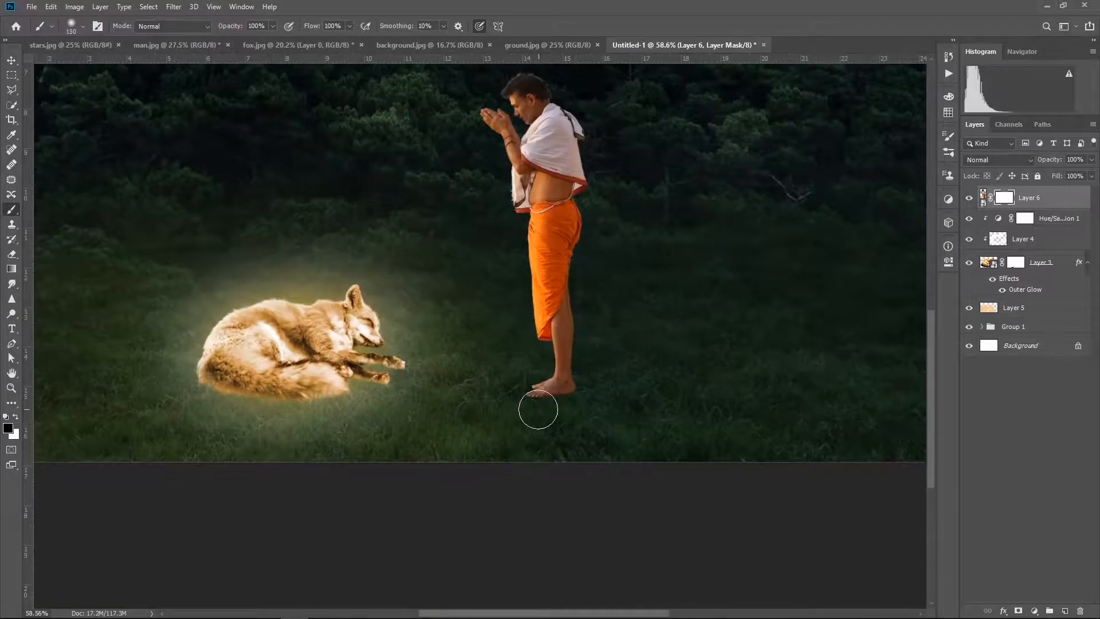
mouse_move(541, 402)
left_mouse_down()
mouse_move(549, 398)
mouse_move(590, 396)
mouse_move(531, 397)
mouse_move(589, 395)
left_mouse_up()
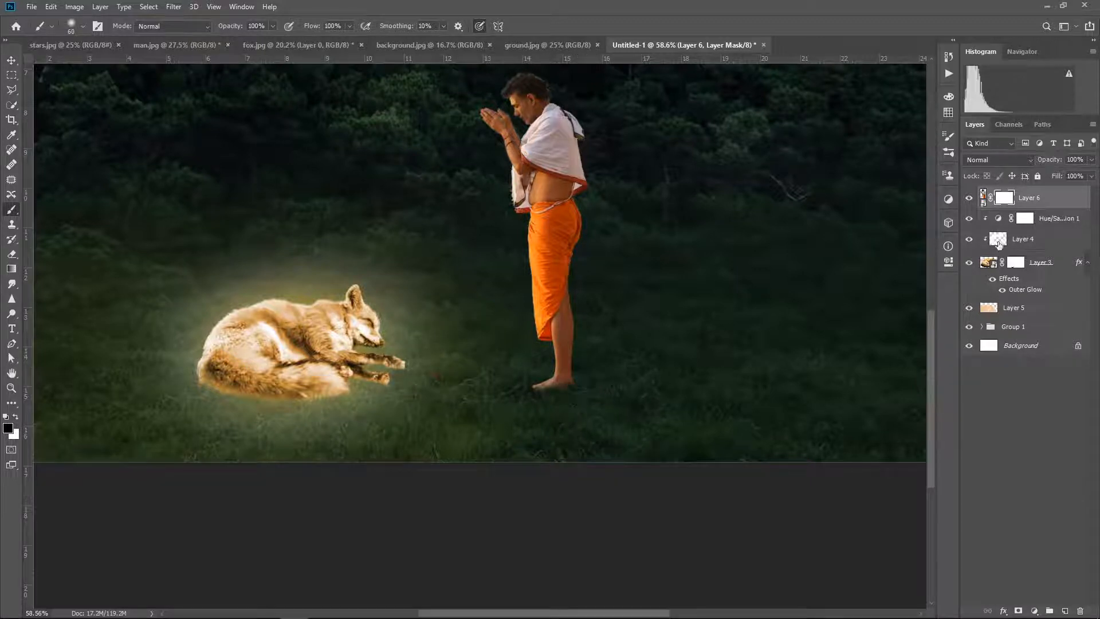
Step: Break up the edge of the man's feet on the mask with the grass-shaped brush (草), reduced to 90 px
left_click(82, 26)
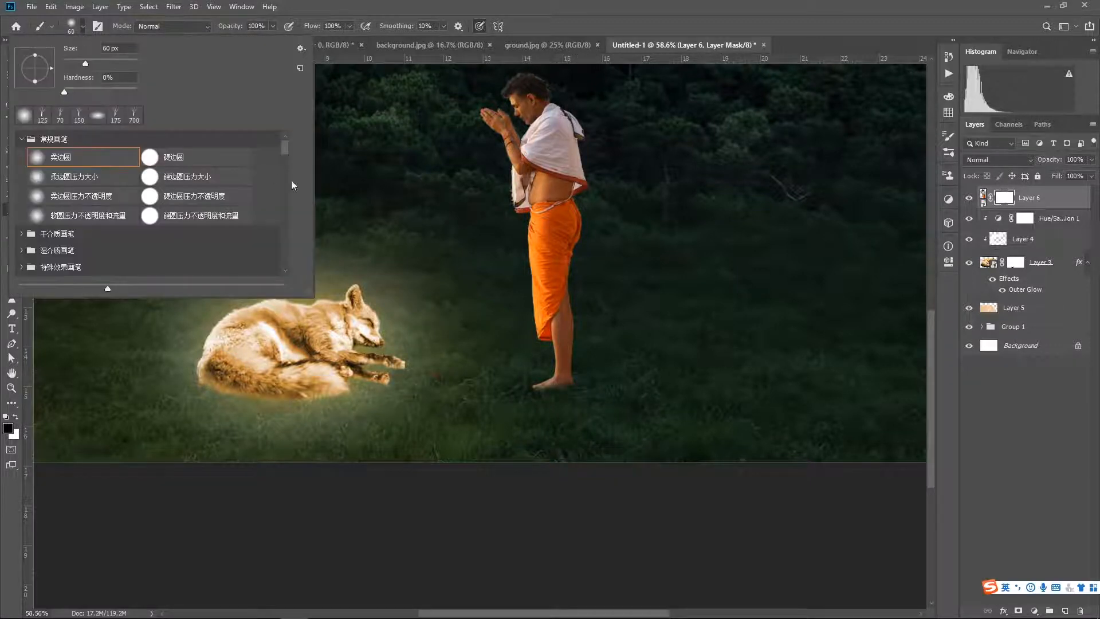
scroll(290, 184, "down", 10)
left_click(207, 232)
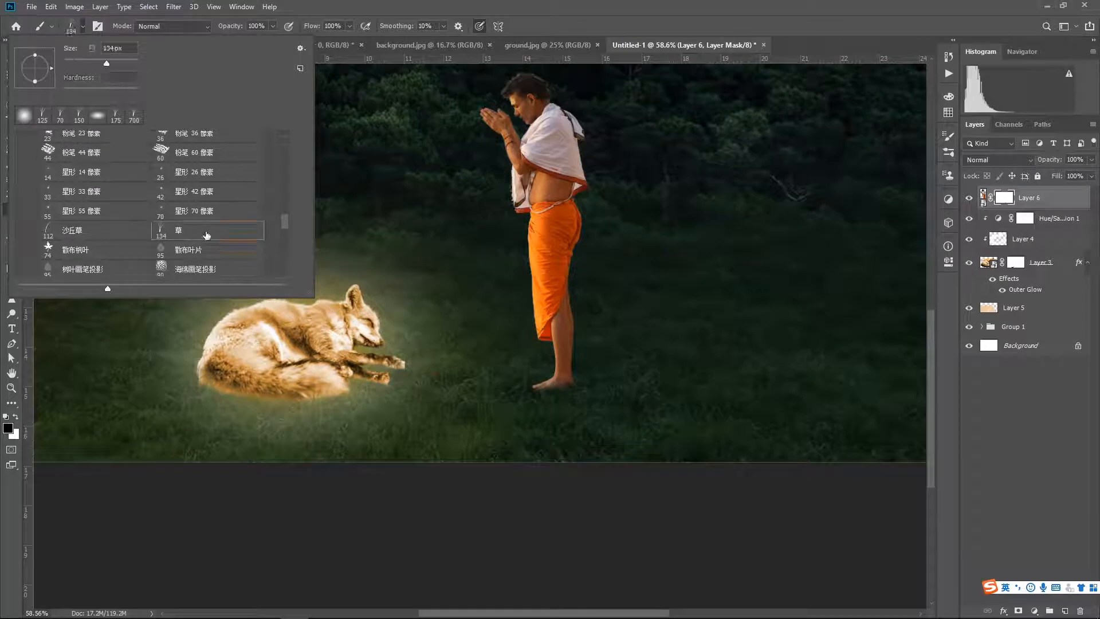
left_click(467, 529)
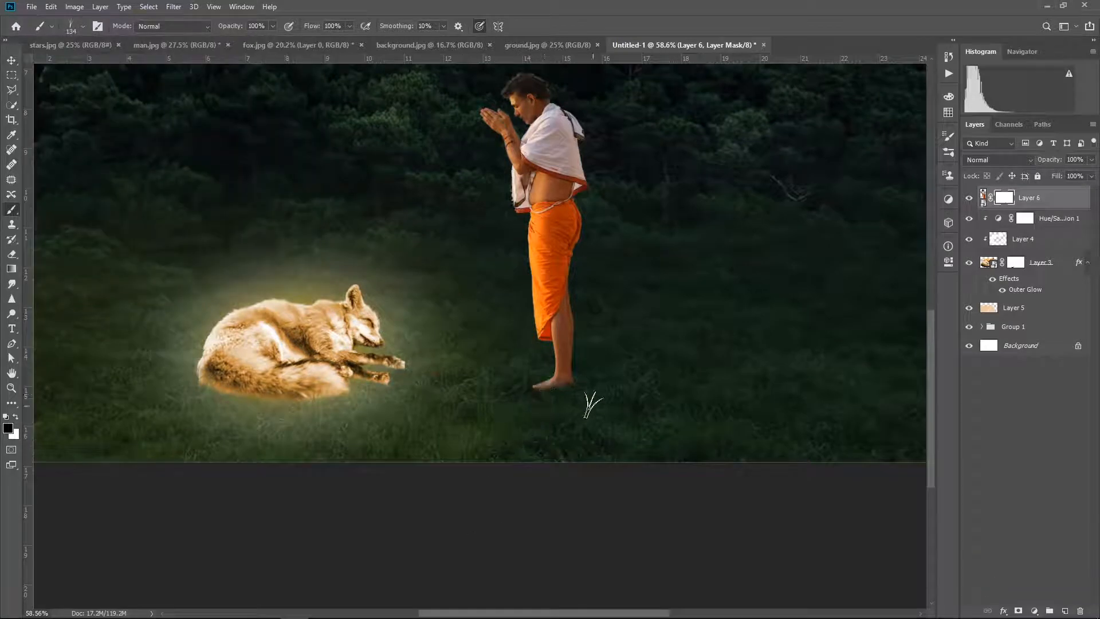
key("bracketleft")
key("bracketleft")
key("bracketleft")
scroll(548, 401, "up", 4)
left_click_drag(523, 388, 589, 381)
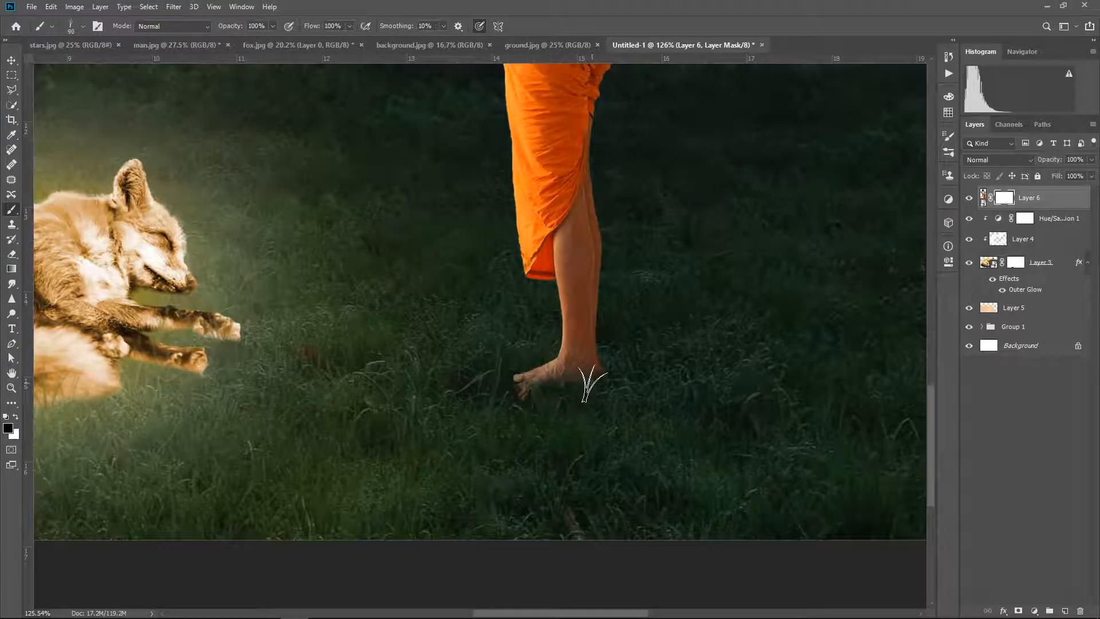
scroll(618, 395, "up", 2)
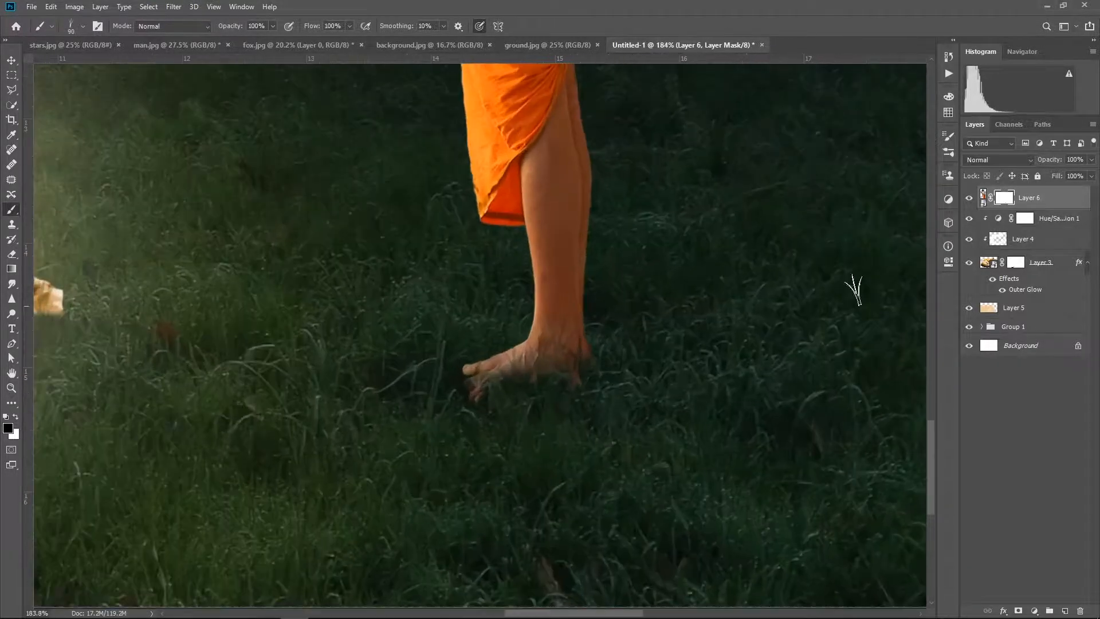
Step: Switch to the soft round brush at 20 px with white paint for touching up the mask around the foot
left_click(16, 417)
left_click(83, 25)
scroll(143, 200, "up", 10)
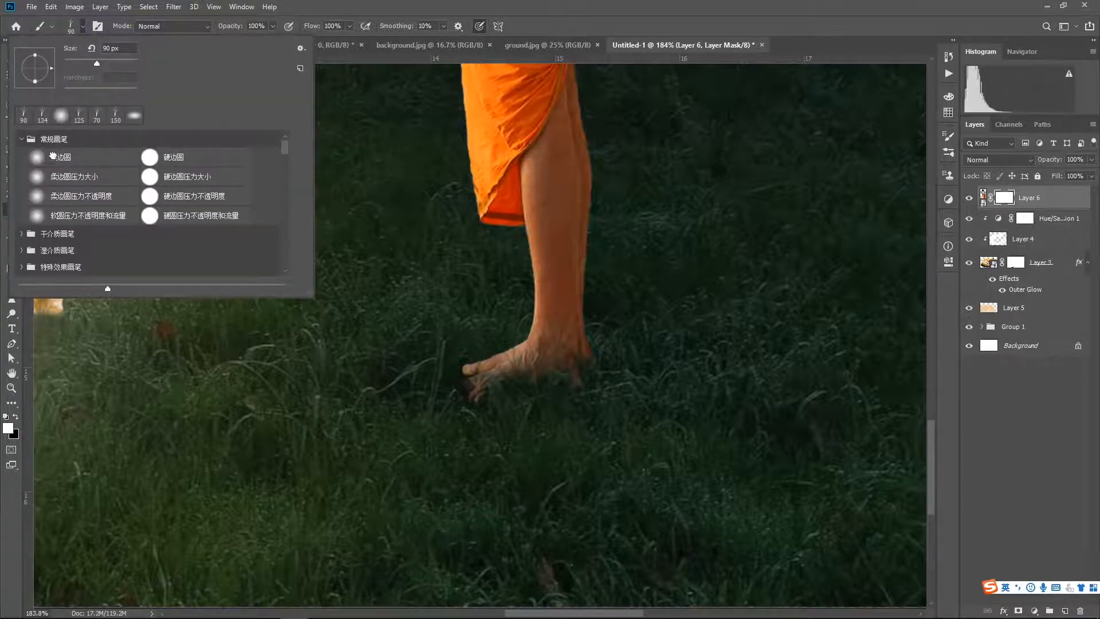
double_click(80, 133)
scroll(563, 472, "down", 4)
scroll(562, 472, "down", 3)
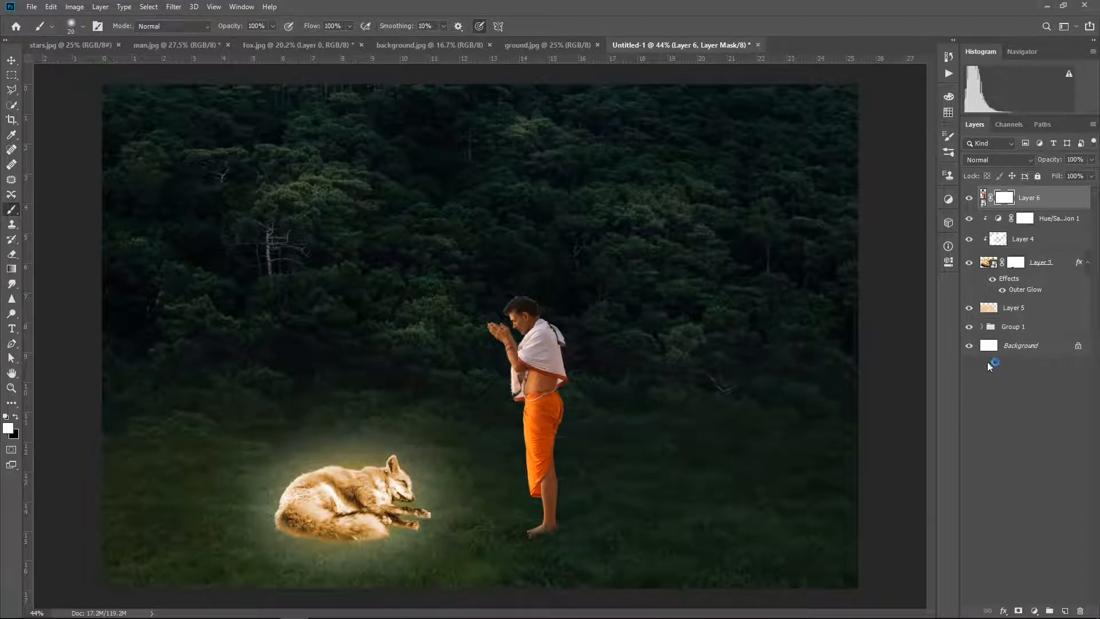
Step: Add a Levels adjustment clipped to the man's layer and lower its output white level to darken him
left_click(983, 197)
key("v")
scroll(461, 412, "down", 2)
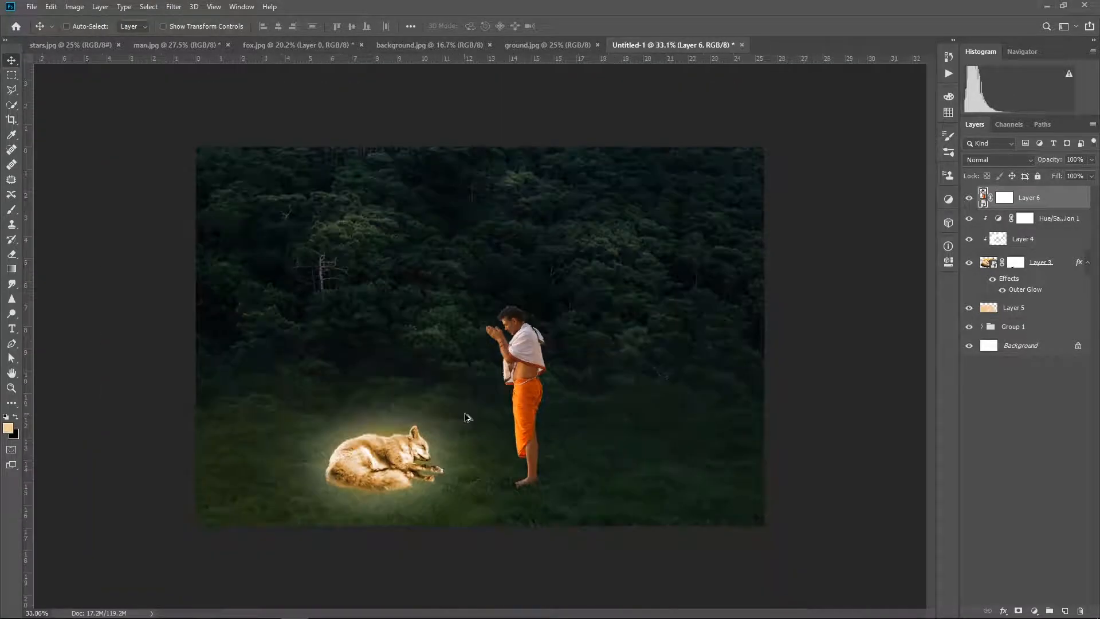
scroll(458, 418, "up", 1)
left_click(1033, 611)
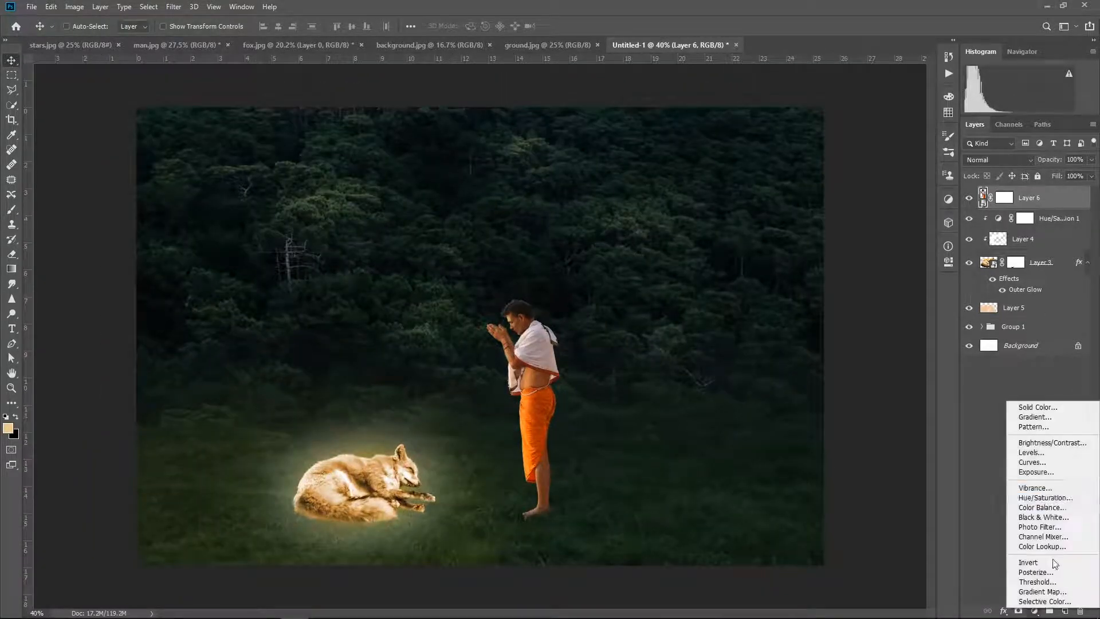
left_click(1025, 450)
left_click(850, 490)
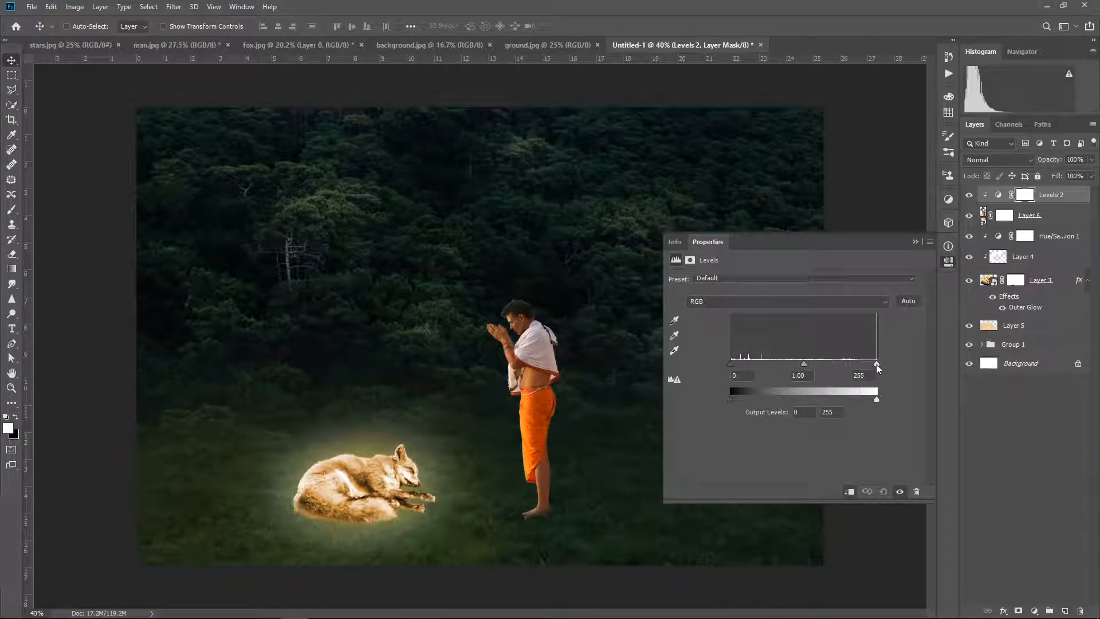
left_click_drag(873, 399, 841, 401)
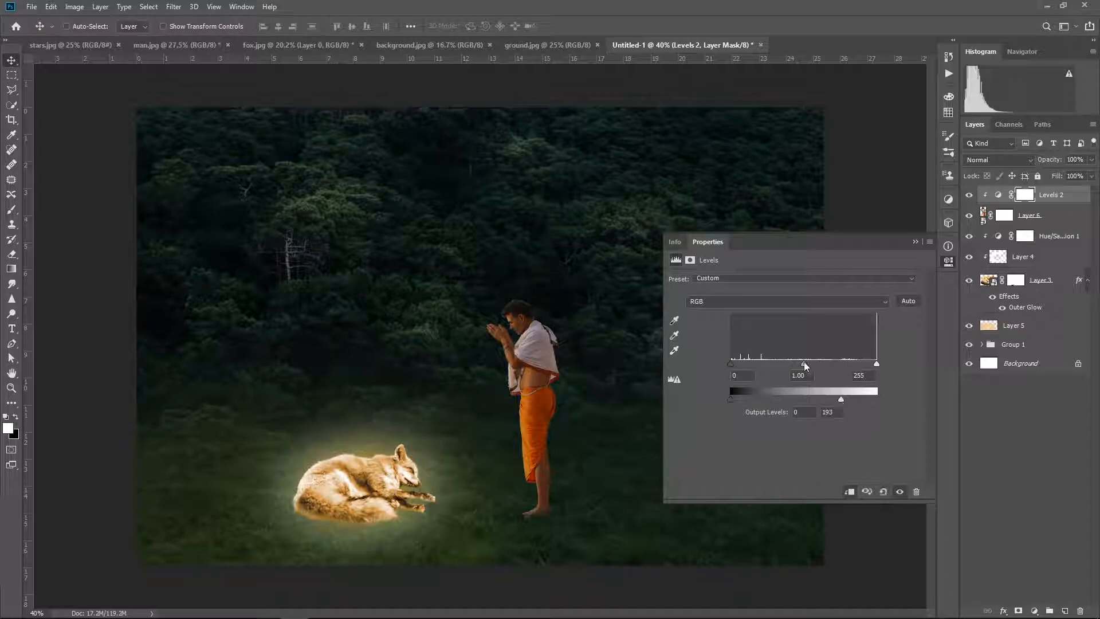
left_click_drag(804, 365, 809, 364)
left_click_drag(840, 399, 836, 399)
left_click(949, 262)
Step: Add a Hue/Saturation adjustment clipped to the man, with hue +1 and saturation about -43
left_click(1041, 199)
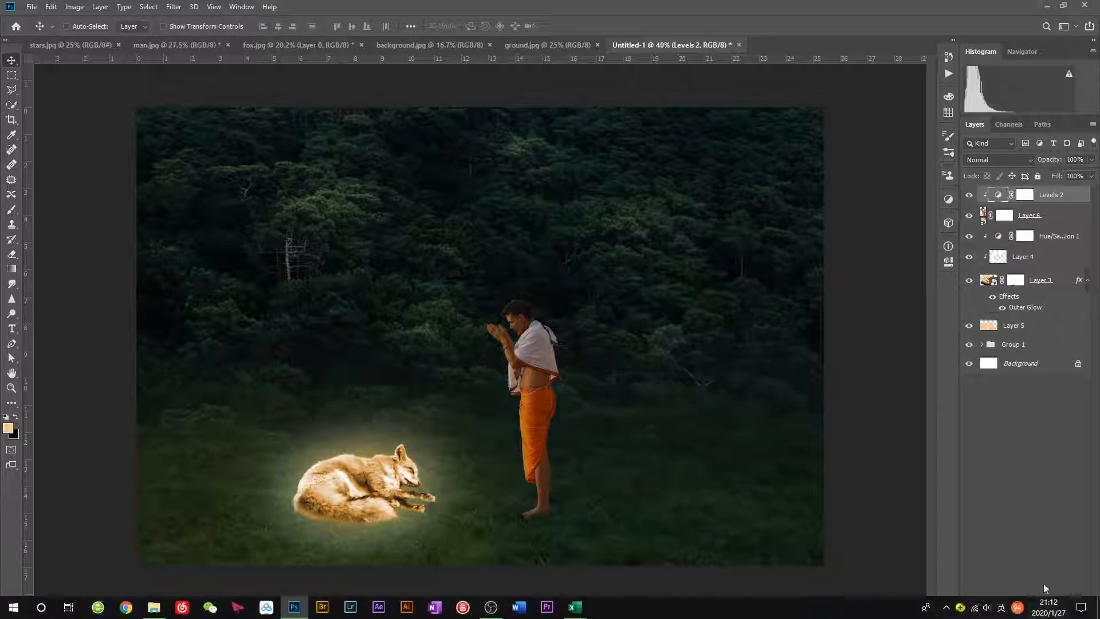
left_click(1034, 610)
left_click(1045, 498)
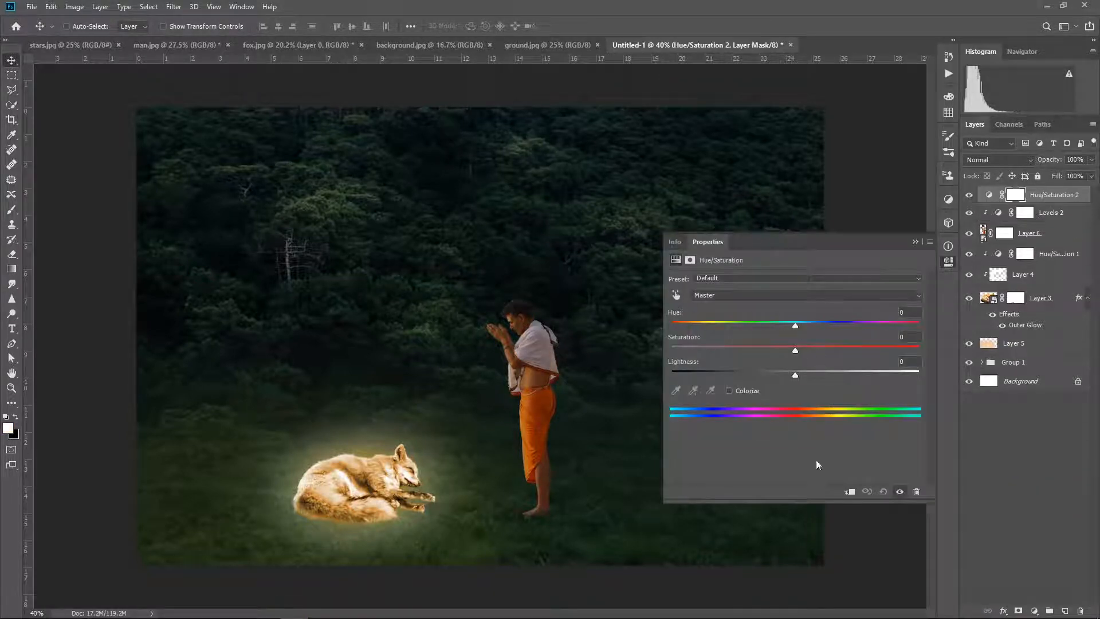
mouse_move(793, 349)
left_mouse_down()
mouse_move(751, 349)
mouse_move(797, 339)
left_mouse_up()
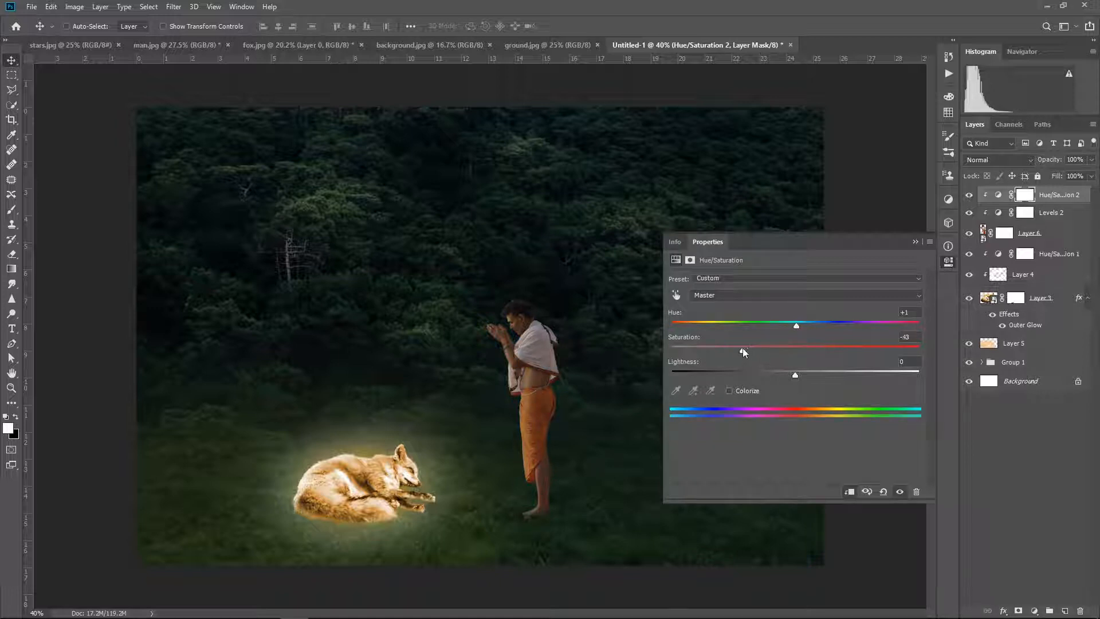
Step: Paint black on the Levels 2 mask over the man's face, hands and forearm to brighten the side facing the fox
left_click(1044, 213)
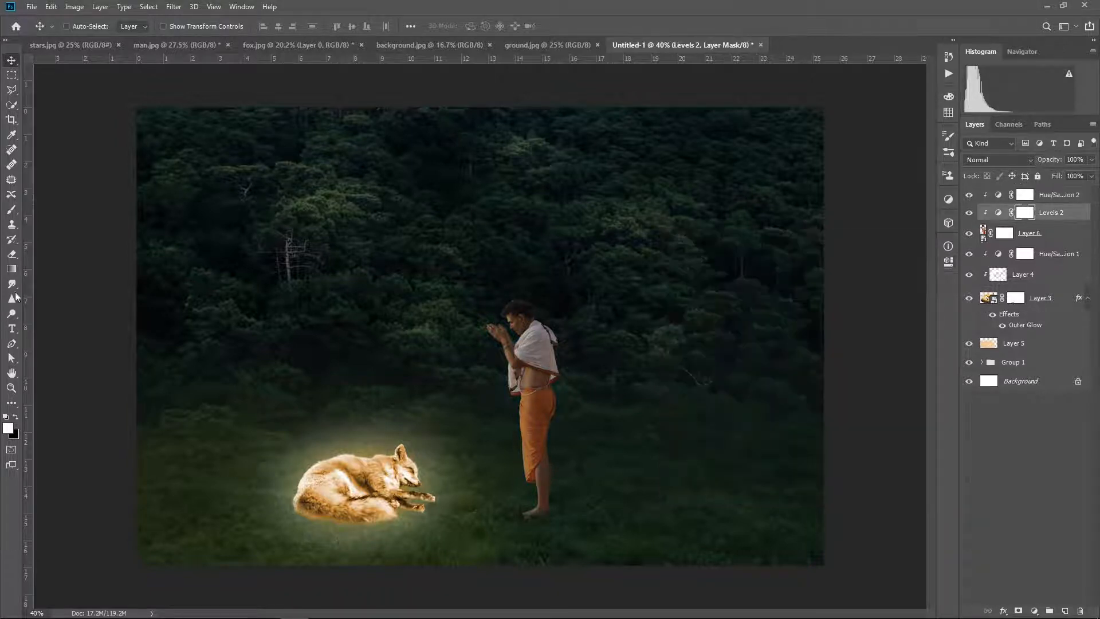
left_click(10, 210)
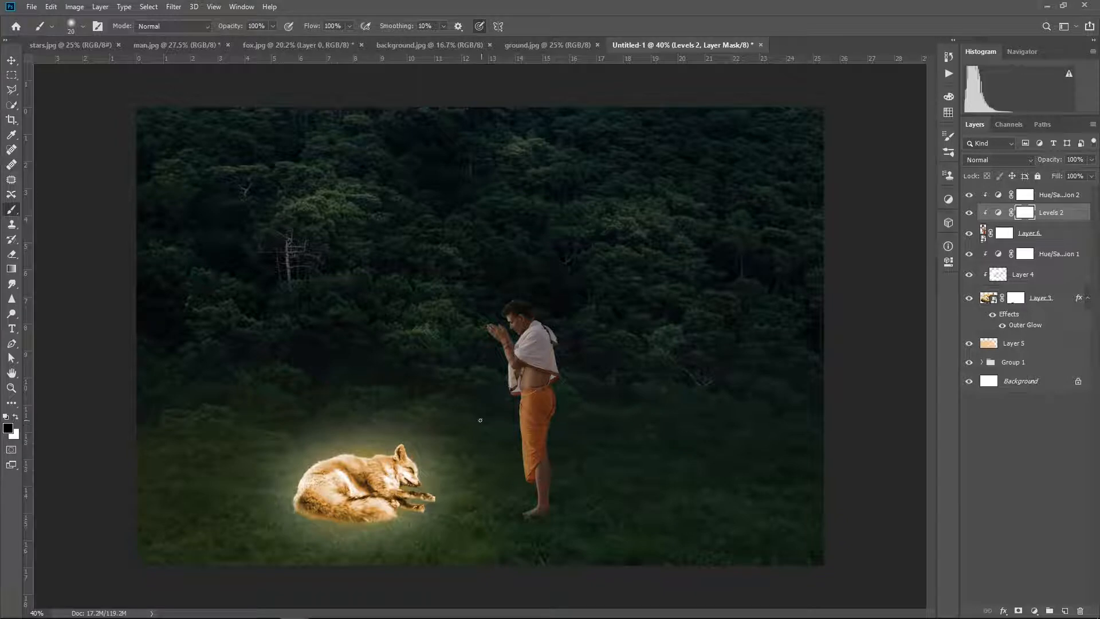
key("bracketright")
key("bracketright")
key("bracketright")
key("bracketright")
key("bracketright")
key("bracketright")
key("bracketright")
key("bracketright")
key("bracketright")
scroll(438, 378, "up", 3)
key("bracketleft")
key("bracketleft")
key("bracketleft")
key("bracketleft")
key("bracketleft")
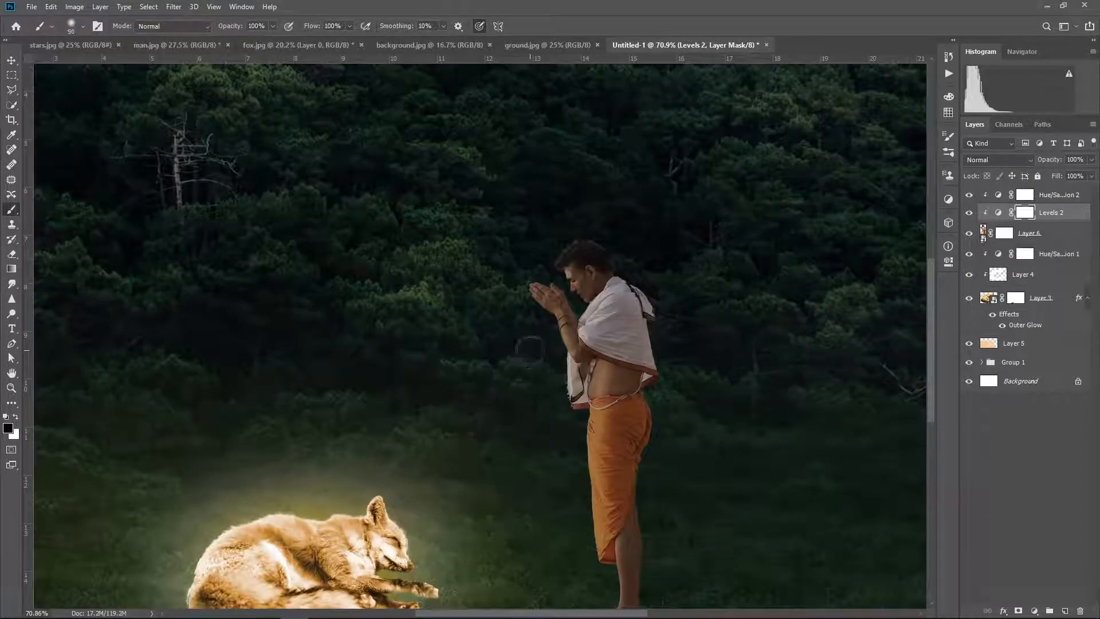
left_click(565, 275)
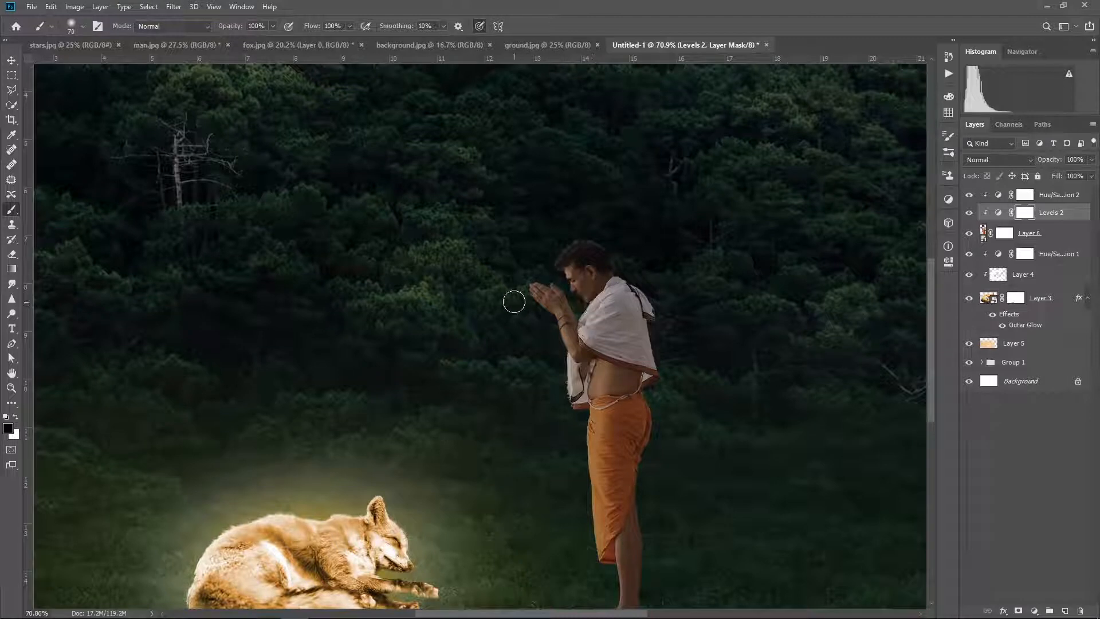
key("bracketleft")
key("bracketleft")
key("bracketright")
mouse_move(524, 299)
left_mouse_down()
mouse_move(529, 299)
mouse_move(561, 346)
mouse_move(552, 337)
mouse_move(564, 415)
mouse_move(562, 401)
mouse_move(596, 368)
mouse_move(593, 403)
mouse_move(586, 362)
left_mouse_up()
Step: Continue painting the Levels 2 mask with a smaller black brush down the front of the man's cloth, legs and feet
key("bracketleft")
key("bracketleft")
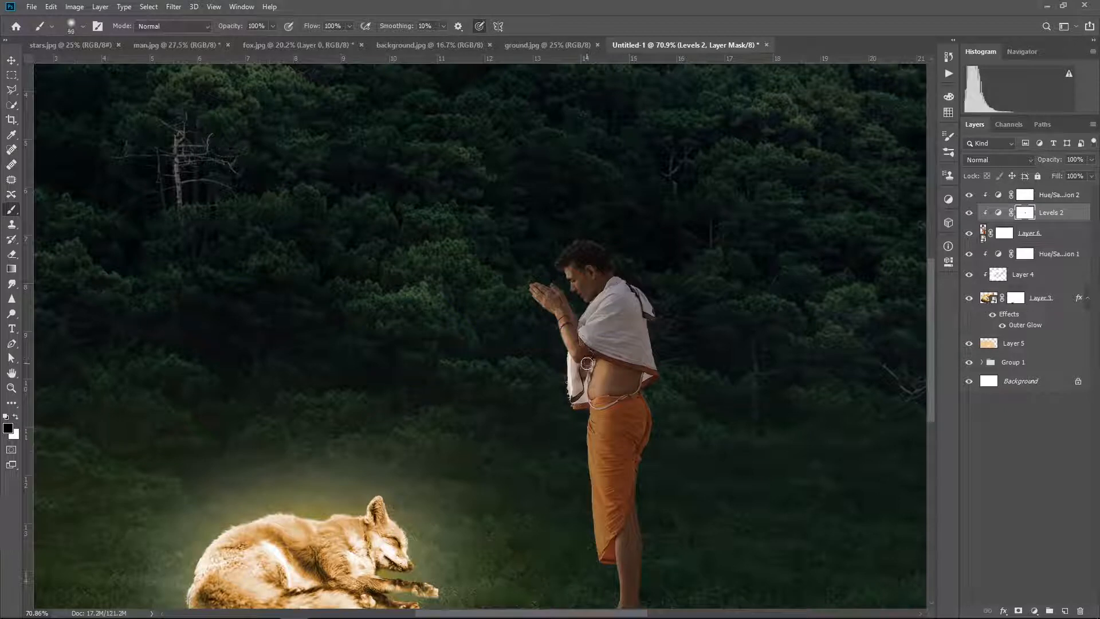
key("bracketleft")
key("bracketleft")
key("bracketleft")
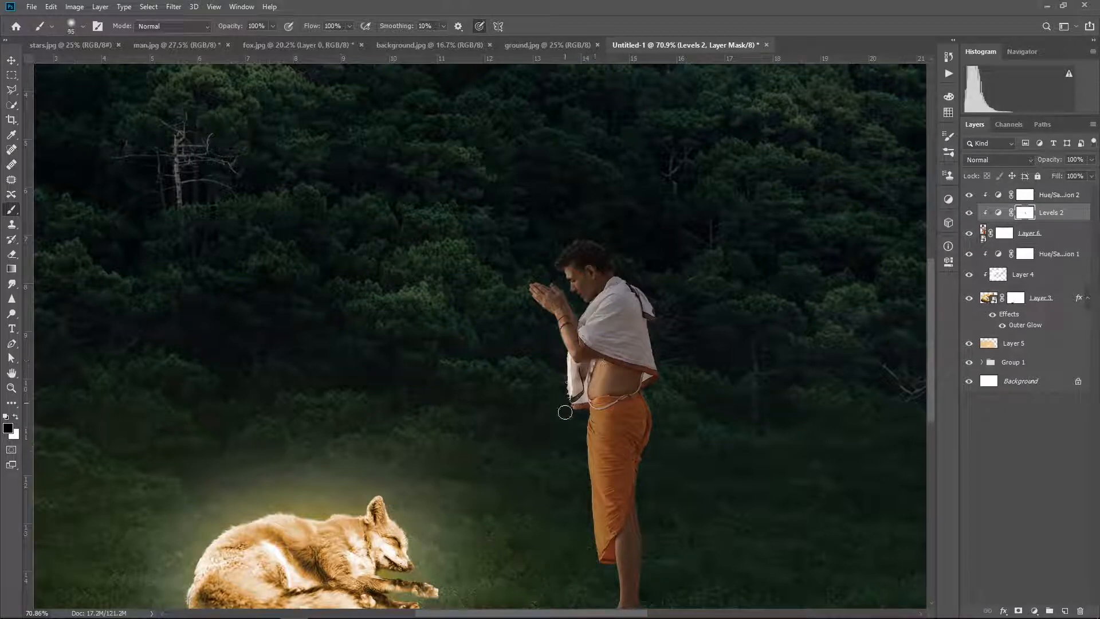
left_click_drag(580, 416, 578, 483)
scroll(577, 333, "down", 3)
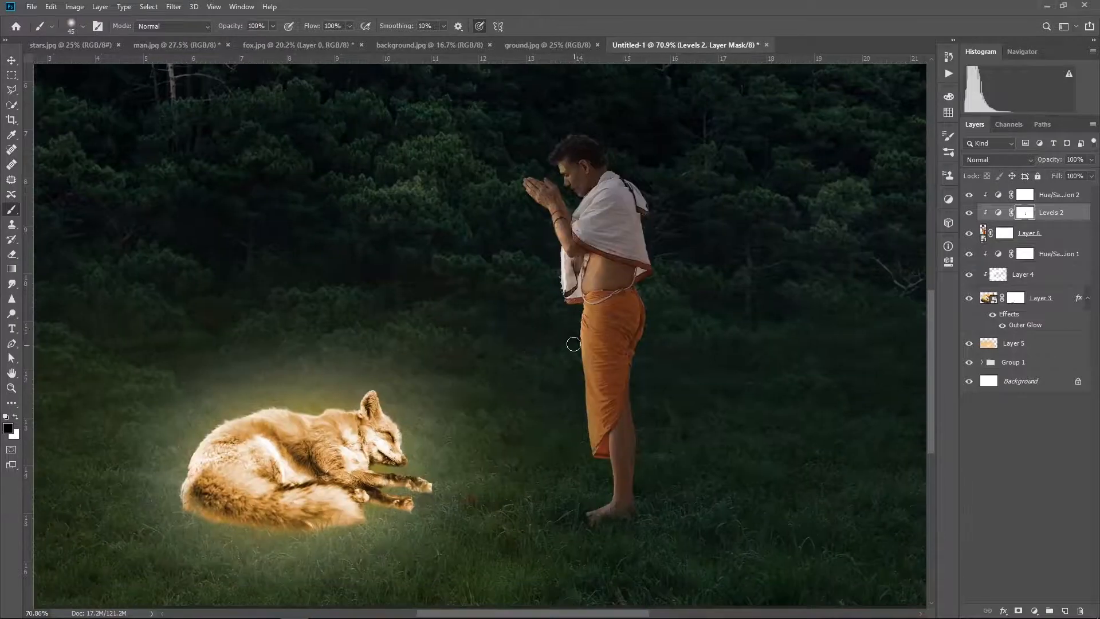
mouse_move(575, 349)
left_mouse_down()
mouse_move(587, 473)
mouse_move(579, 375)
mouse_move(590, 469)
mouse_move(603, 450)
mouse_move(602, 475)
mouse_move(604, 443)
mouse_move(614, 444)
mouse_move(580, 509)
left_mouse_up()
key("bracketleft")
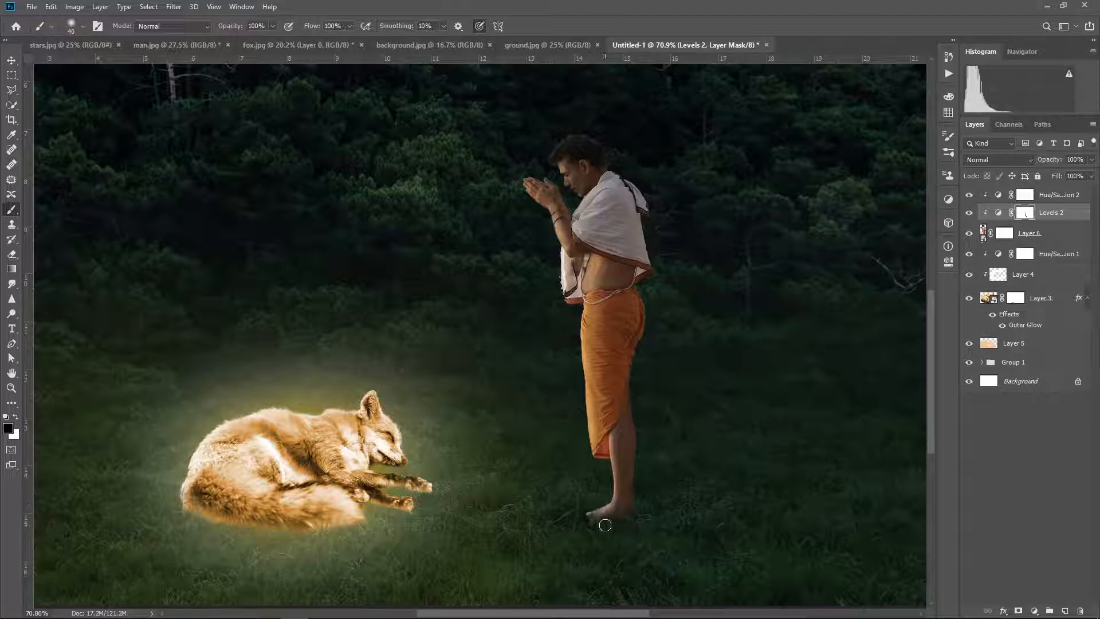
scroll(605, 524, "up", 2)
scroll(562, 372, "down", 4)
scroll(454, 418, "up", 1)
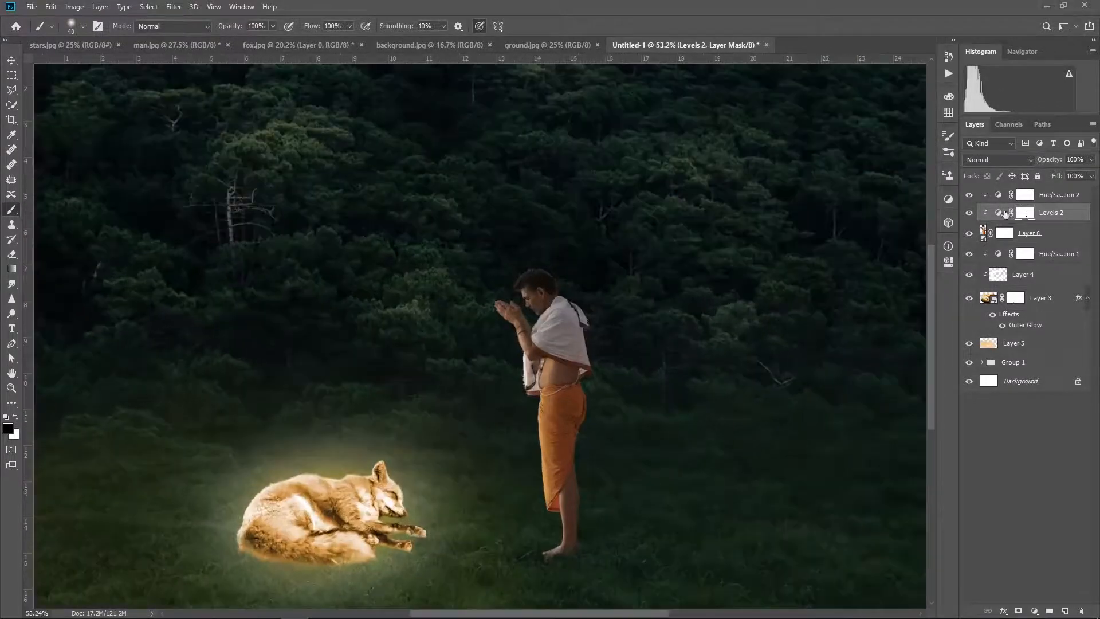
Step: Set the saturation of the man's Hue/Saturation adjustment to -33
double_click(997, 195)
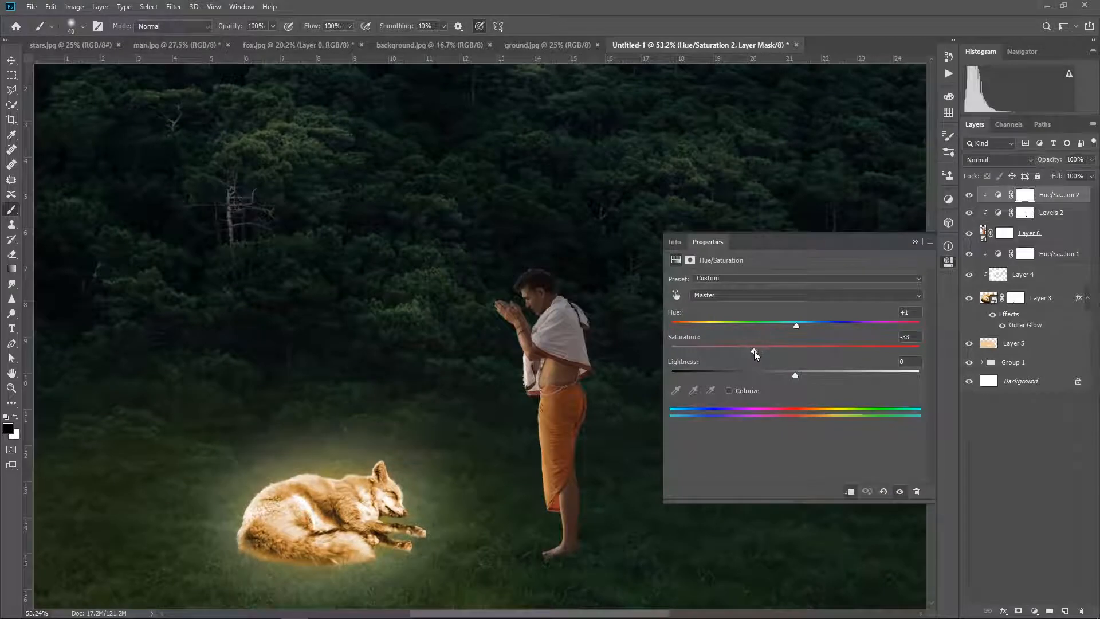
left_click(914, 242)
scroll(616, 333, "down", 2)
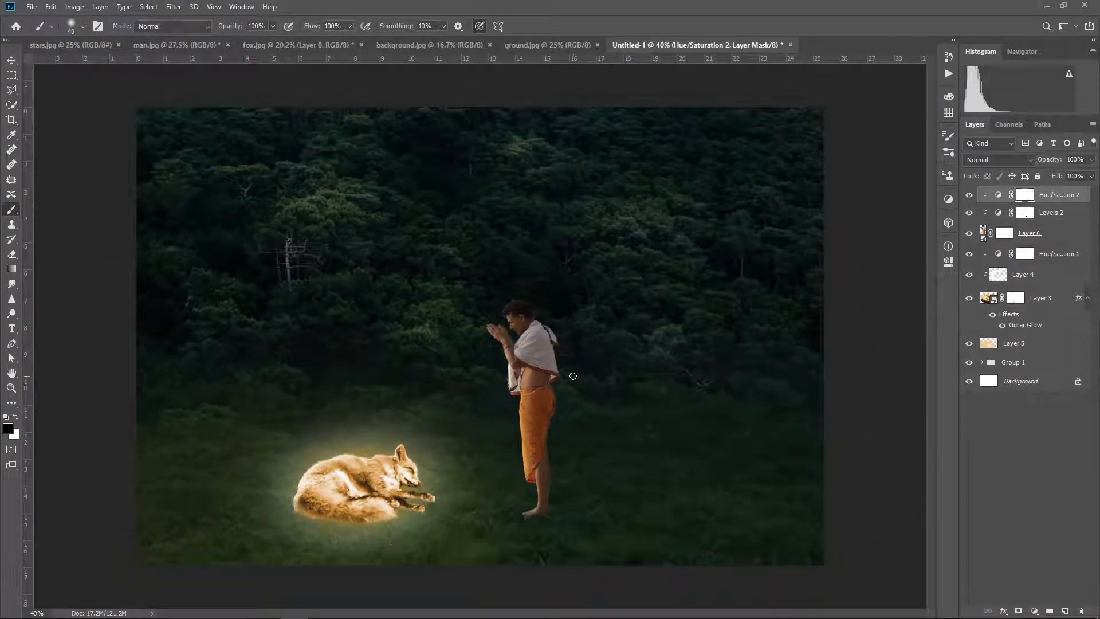
Step: Set the output white level of the man's Levels adjustment to about 200
left_click(997, 195)
double_click(1010, 214)
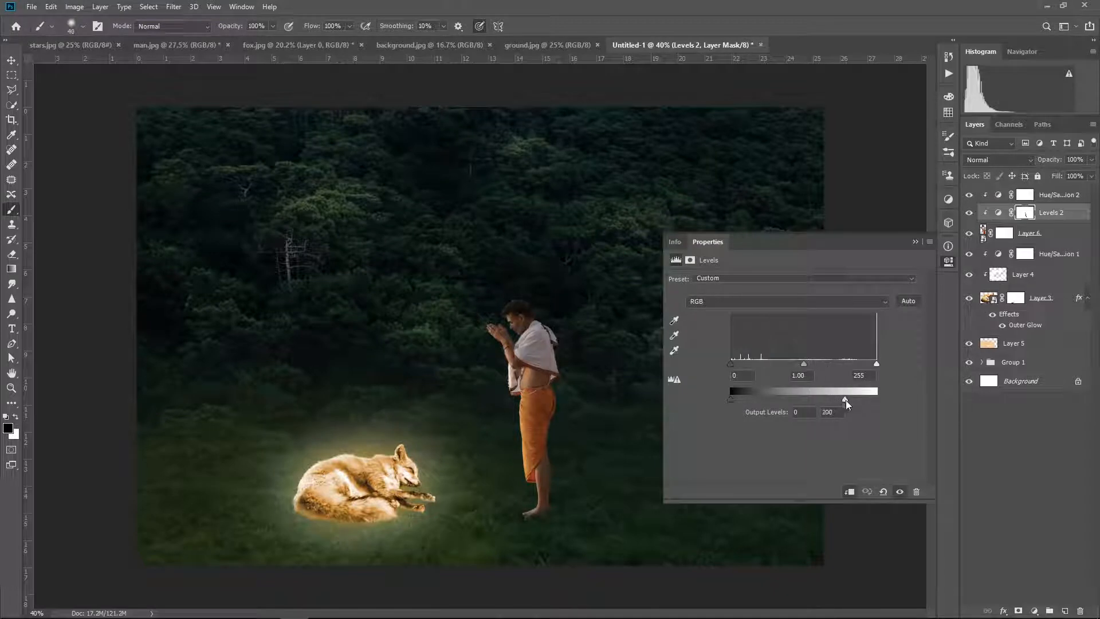
left_click_drag(846, 402, 848, 400)
left_click(948, 262)
Step: Add a Curves adjustment clipped to the man above Hue/Saturation 2 and raise the midtones to an output of about 138
left_click(1053, 195)
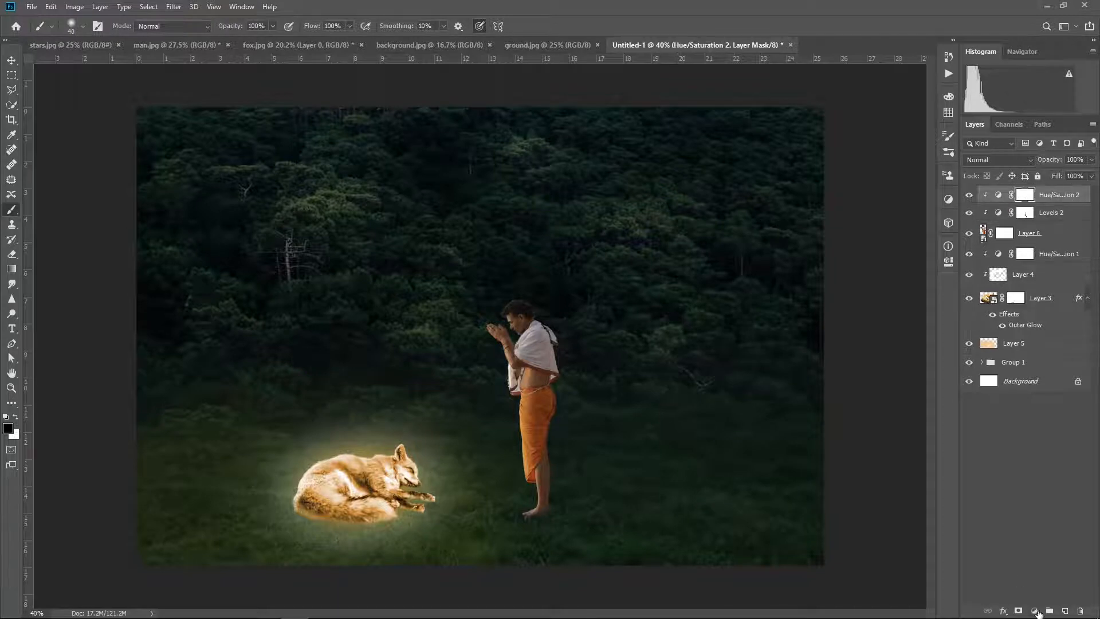
left_click(1034, 610)
left_click(1026, 474)
left_click_drag(803, 382, 803, 374)
key("ctrl+alt+g")
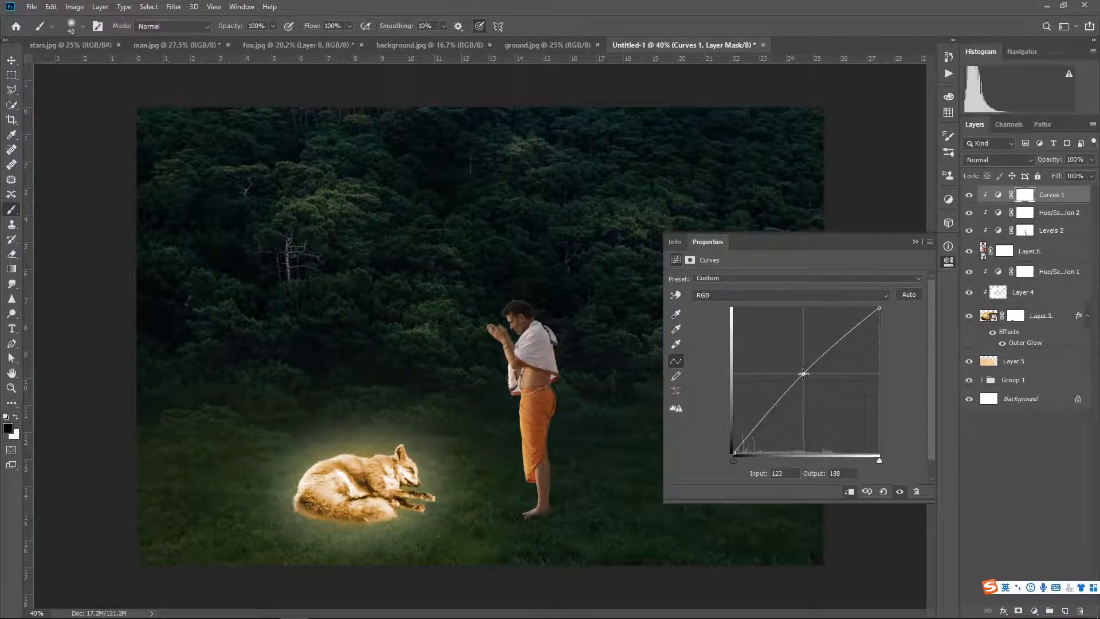
left_click(914, 241)
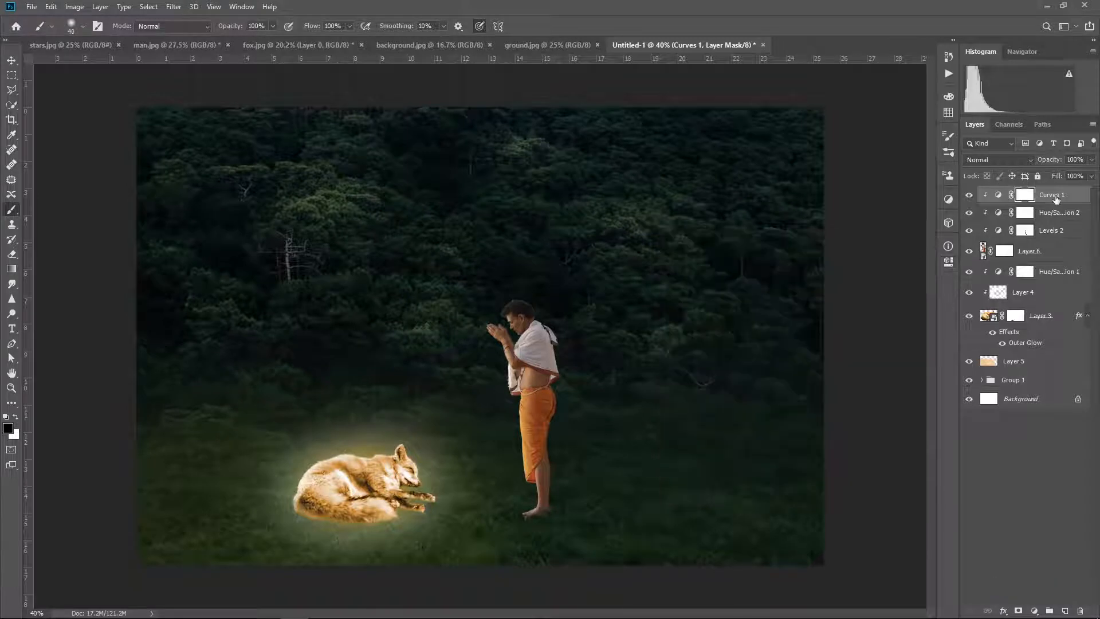
left_click(998, 195)
scroll(502, 384, "up", 2)
scroll(542, 402, "up", 1)
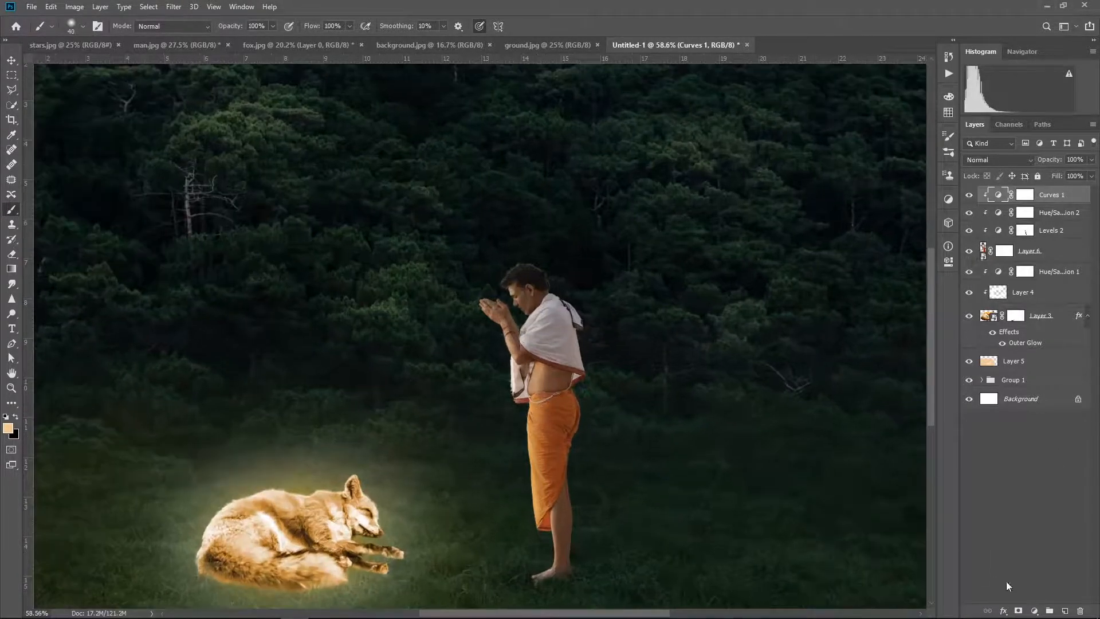
left_click(1034, 610)
left_click(1031, 454)
left_click_drag(1037, 198, 1081, 610)
Step: Add a darkening Curves adjustment clipped to the man, lowering input 171 to output 94, and invert its mask to black
left_click(1034, 610)
left_click(1051, 473)
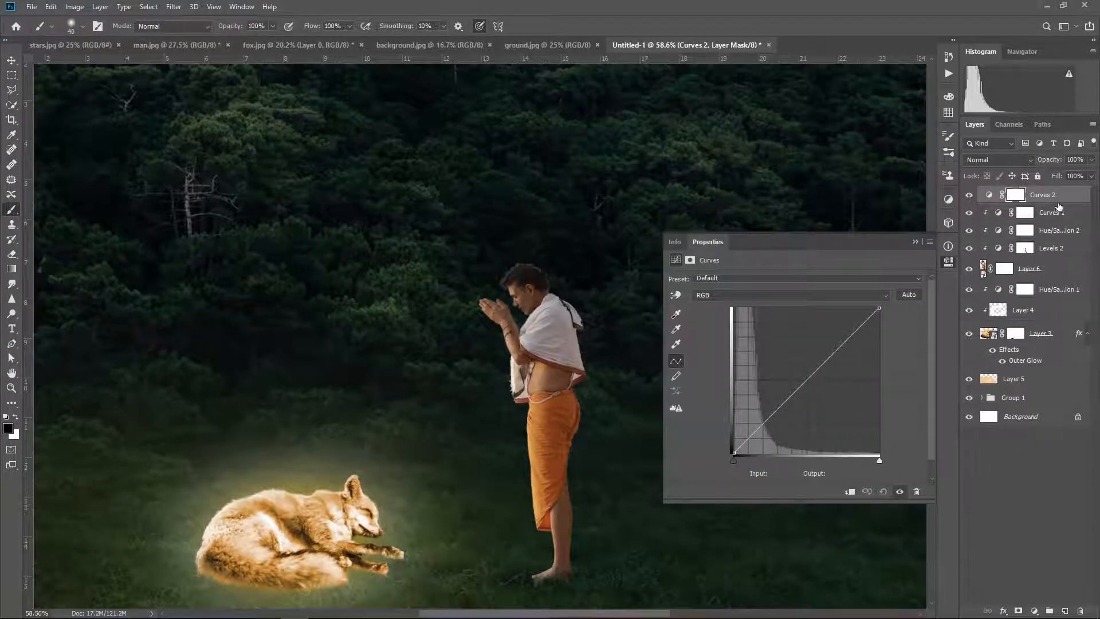
left_click(850, 492)
left_click_drag(815, 380, 830, 400)
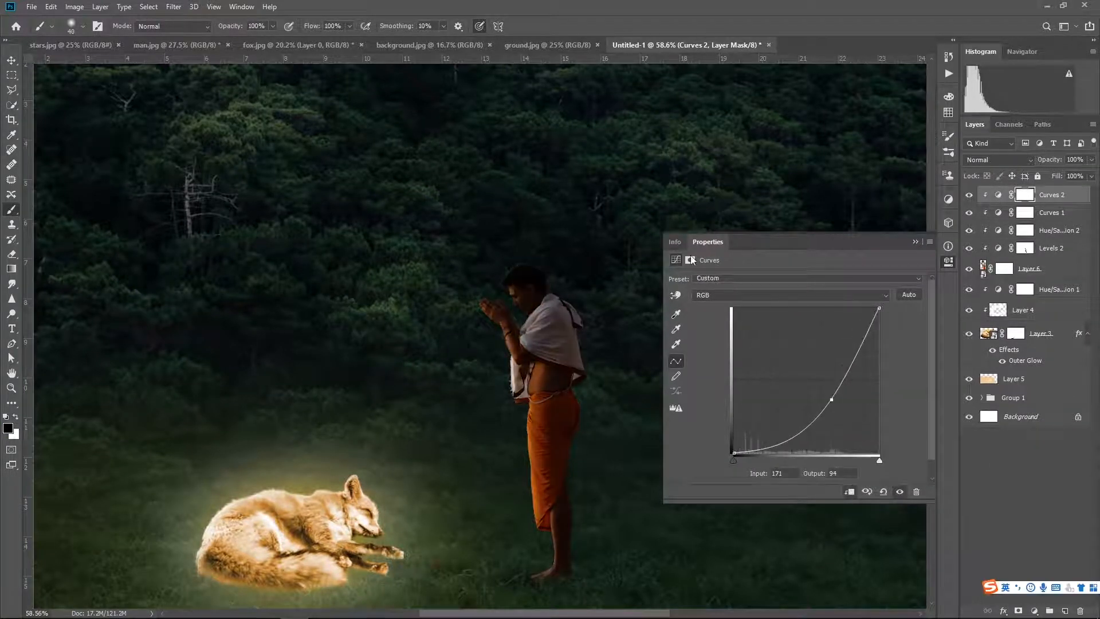
left_click(691, 260)
left_click(885, 421)
Step: Add a brightening Curves adjustment clipped to the man, raising input 76 to output 142, and invert its mask to black
left_click(1034, 610)
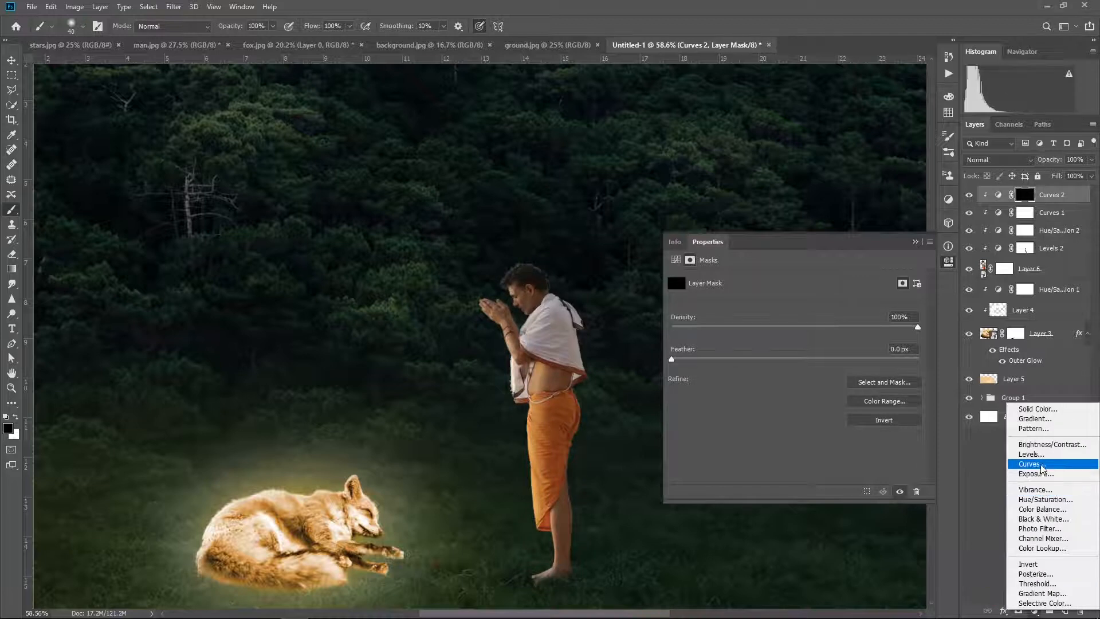
left_click(1051, 473)
left_click(850, 491)
left_click_drag(796, 389, 775, 368)
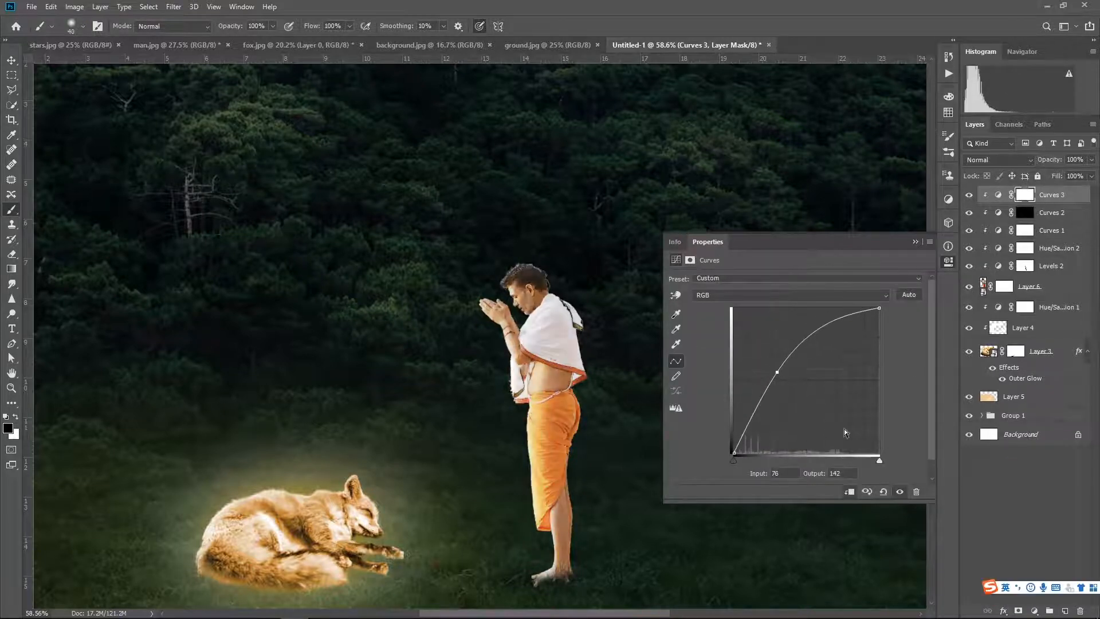
left_click(690, 260)
left_click(895, 420)
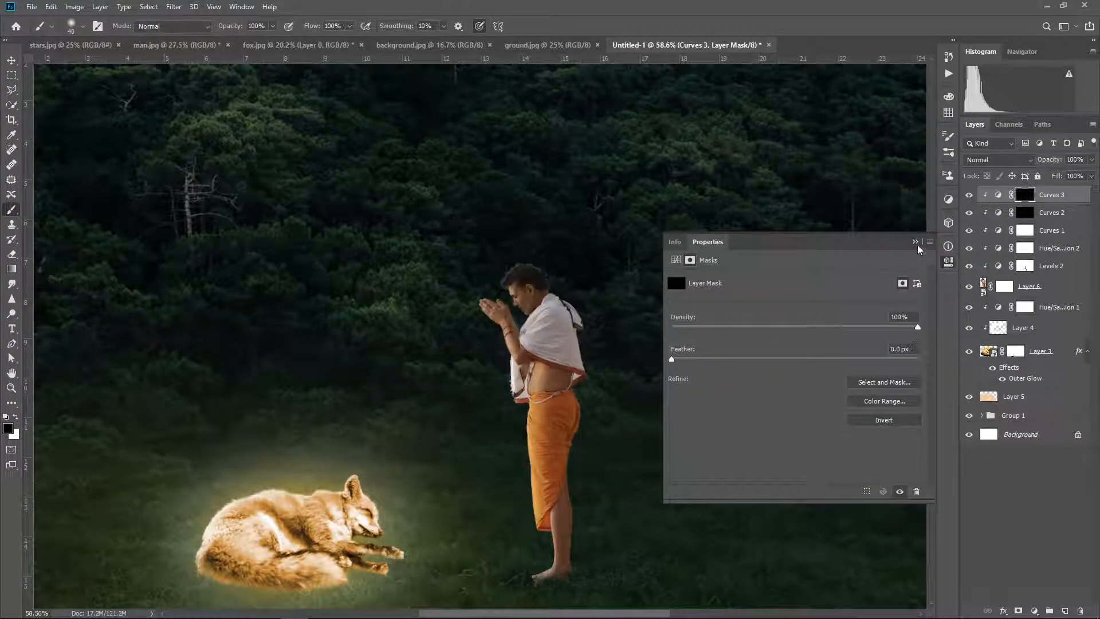
Step: Target the Curves 2 mask with a white brush at 15% opacity and 22% flow
left_click(916, 241)
left_click(1026, 214)
left_click(16, 418)
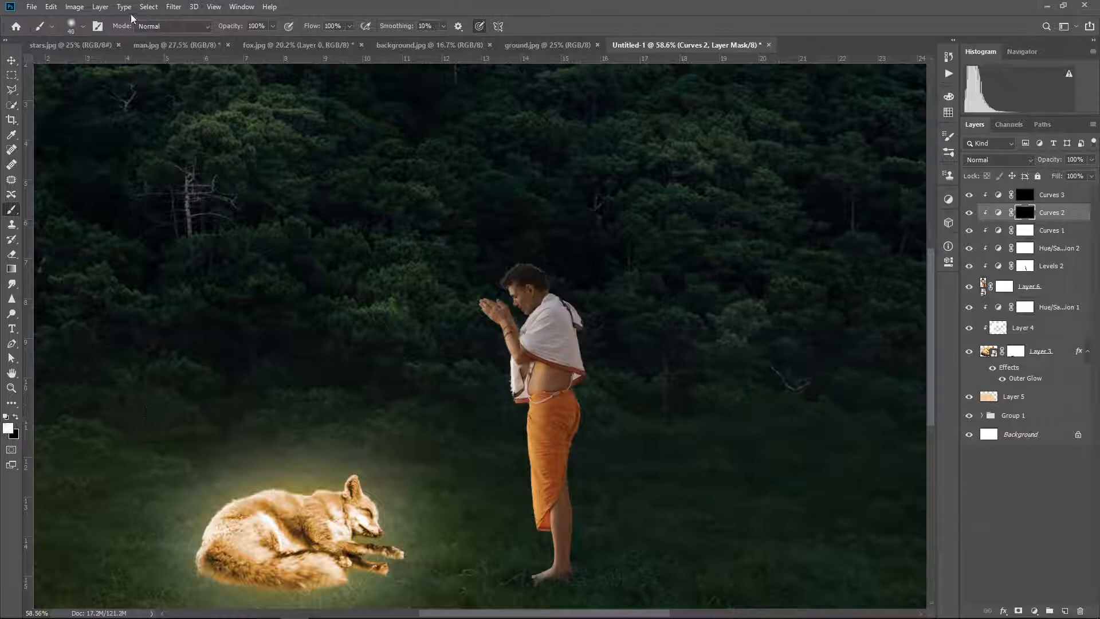
left_click(272, 26)
left_click(228, 40)
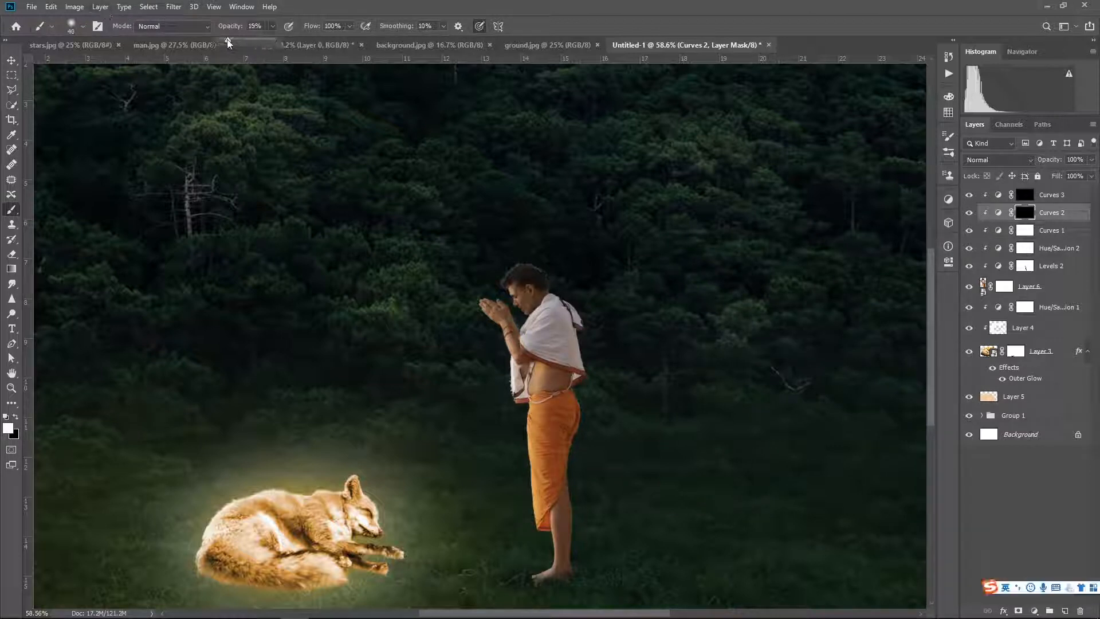
left_click(350, 27)
left_click(305, 41)
left_click(308, 39)
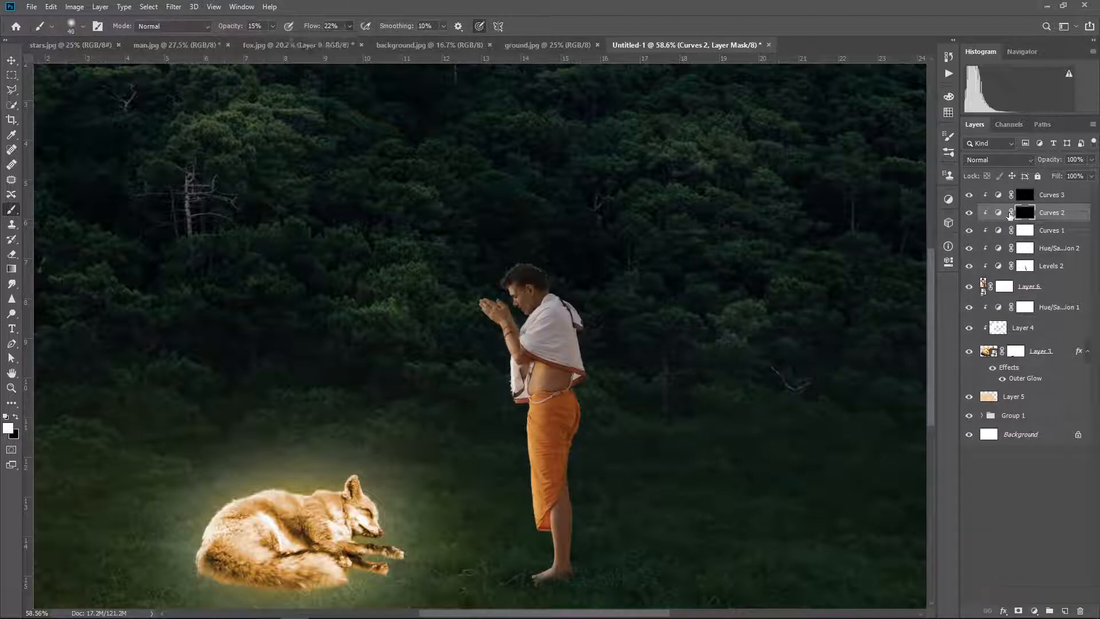
Step: Paint white on the Curves 2 mask over the man's back and shoulder to deepen the shadows facing away from the fox
left_click_drag(476, 425, 500, 358)
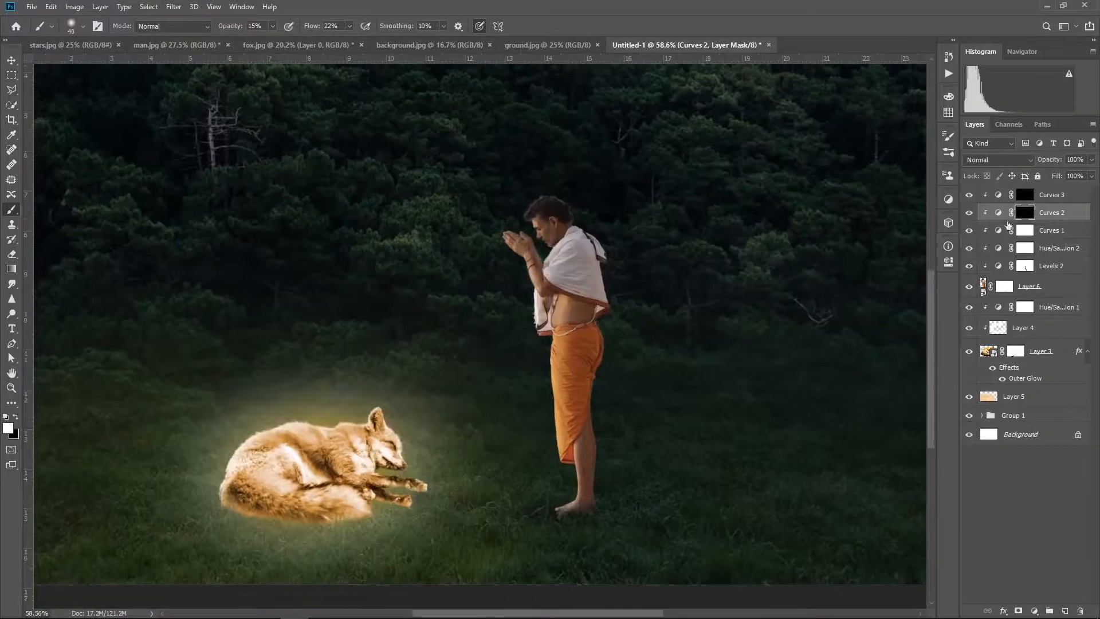
left_click(1024, 216, "shift")
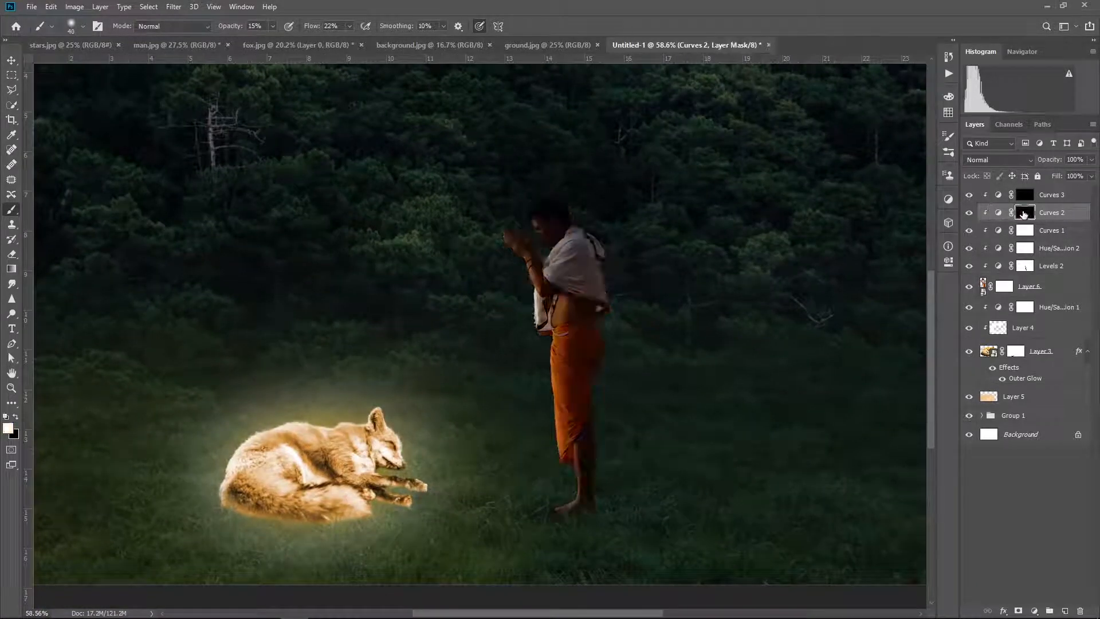
left_click(1024, 216, "shift")
scroll(526, 371, "up", 2)
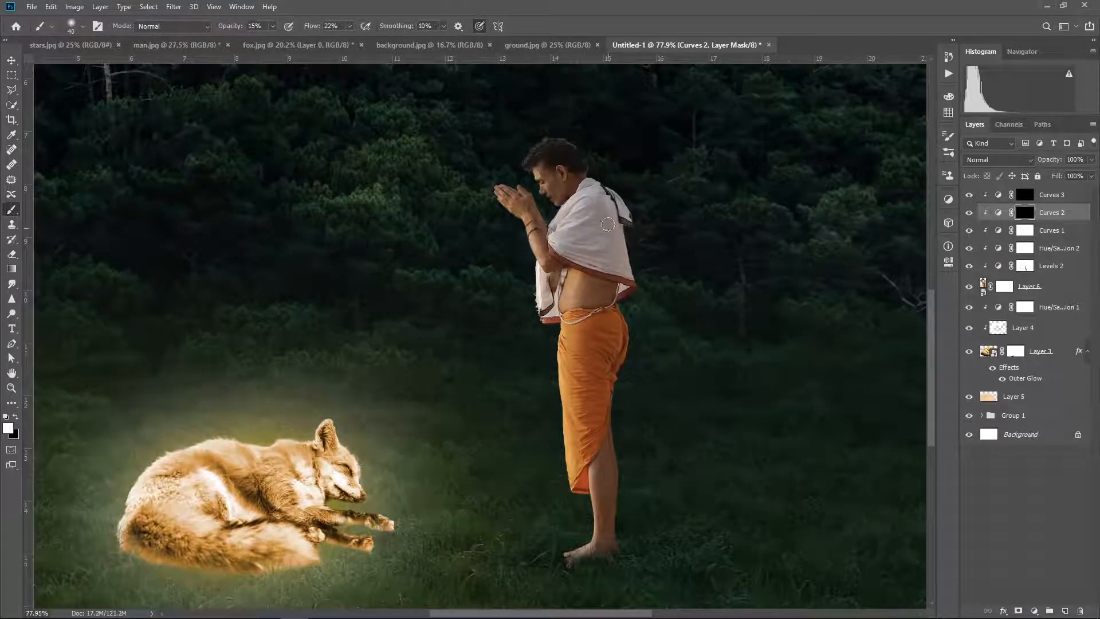
left_click_drag(607, 224, 613, 195)
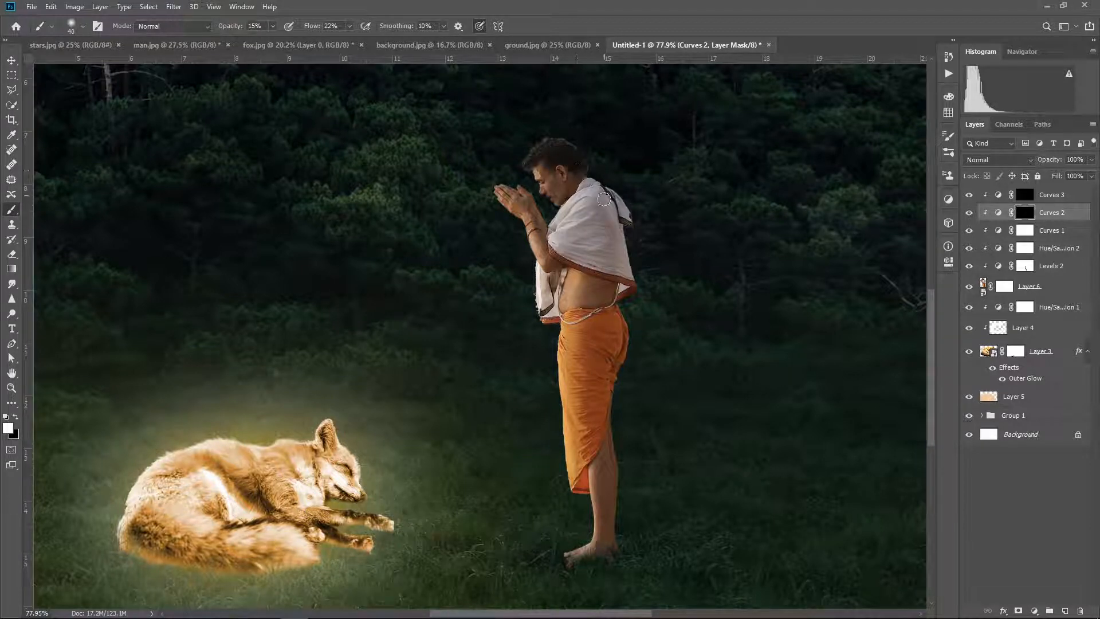
left_click(1025, 267)
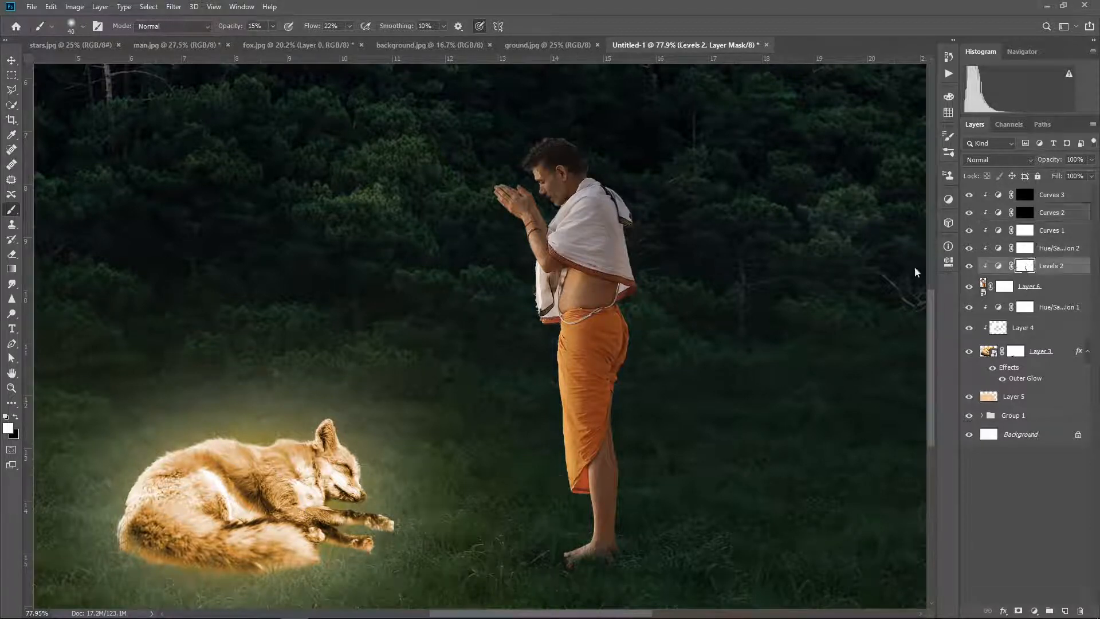
left_click(1023, 212)
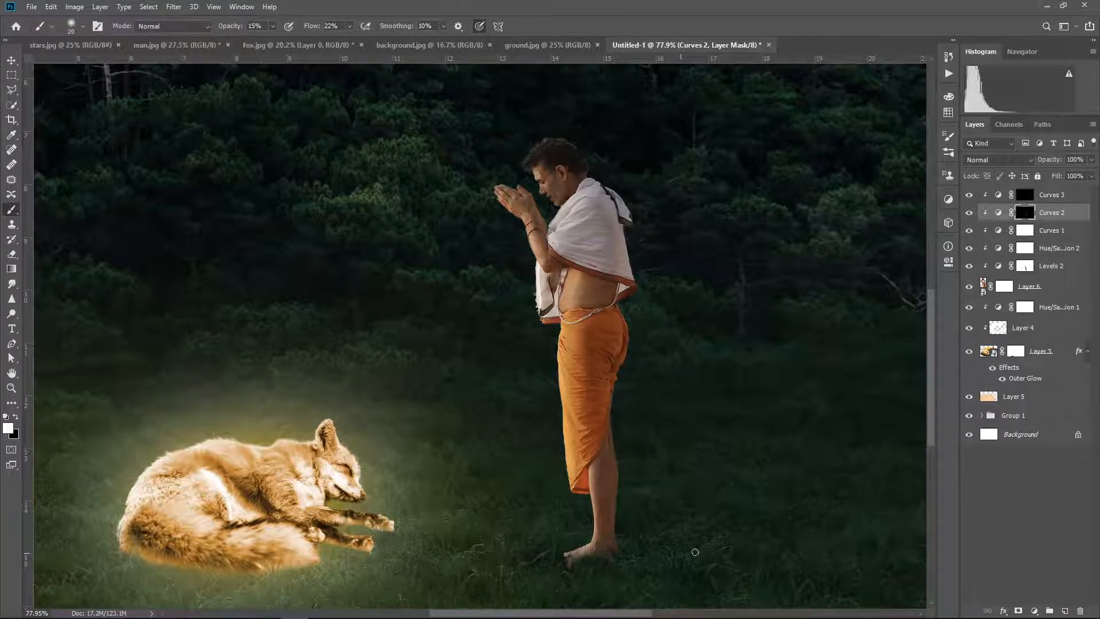
Step: Paint white on the Curves 3 mask along the man's face, forearm and the front edge of his cloth to brighten the fox-facing side
left_click(1025, 194)
scroll(535, 200, "up", 3)
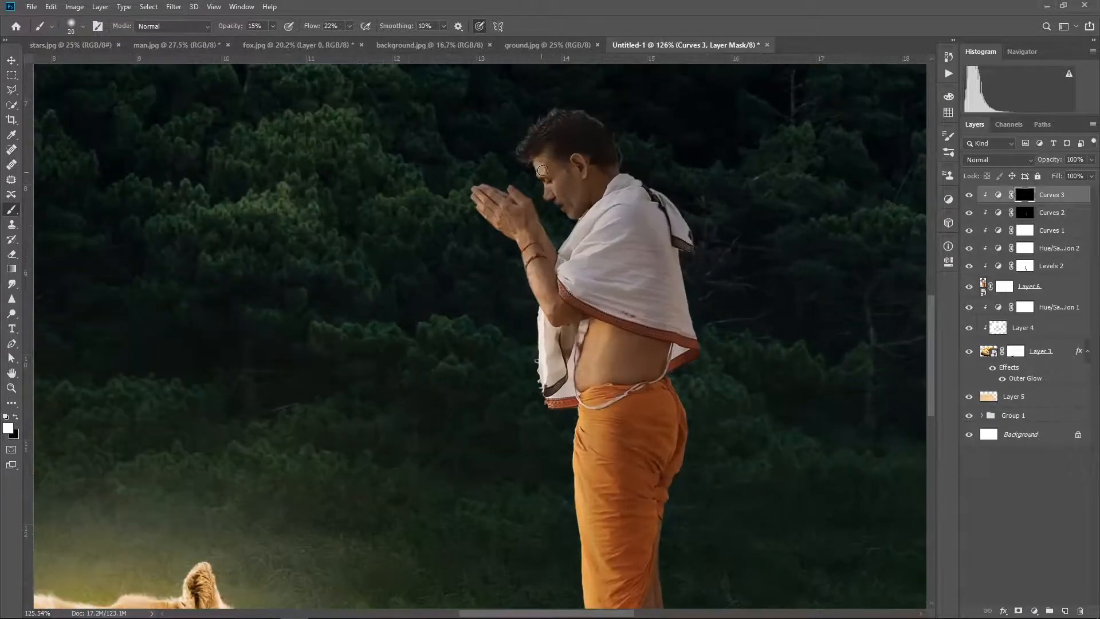
left_click_drag(548, 181, 547, 190)
left_click_drag(524, 257, 535, 290)
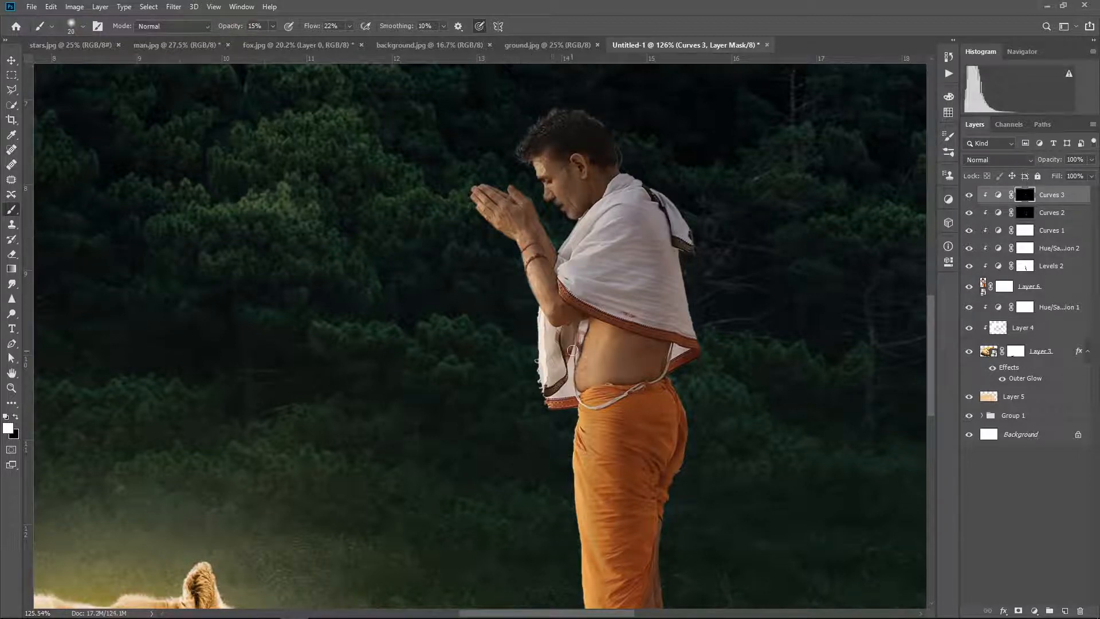
left_click_drag(572, 350, 550, 224)
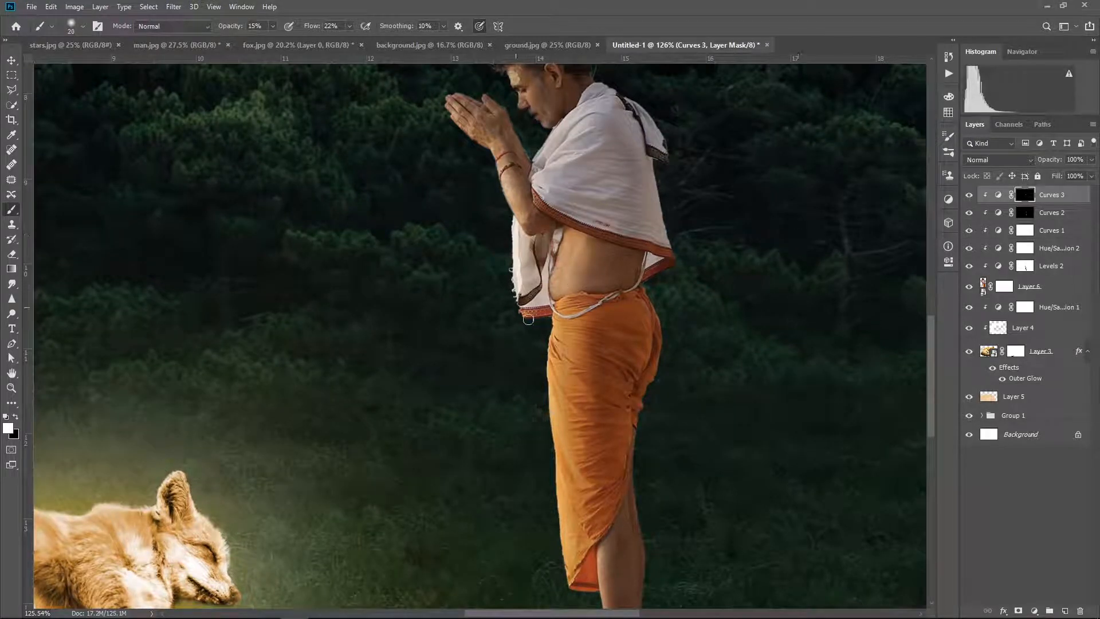
left_click_drag(569, 398, 567, 257)
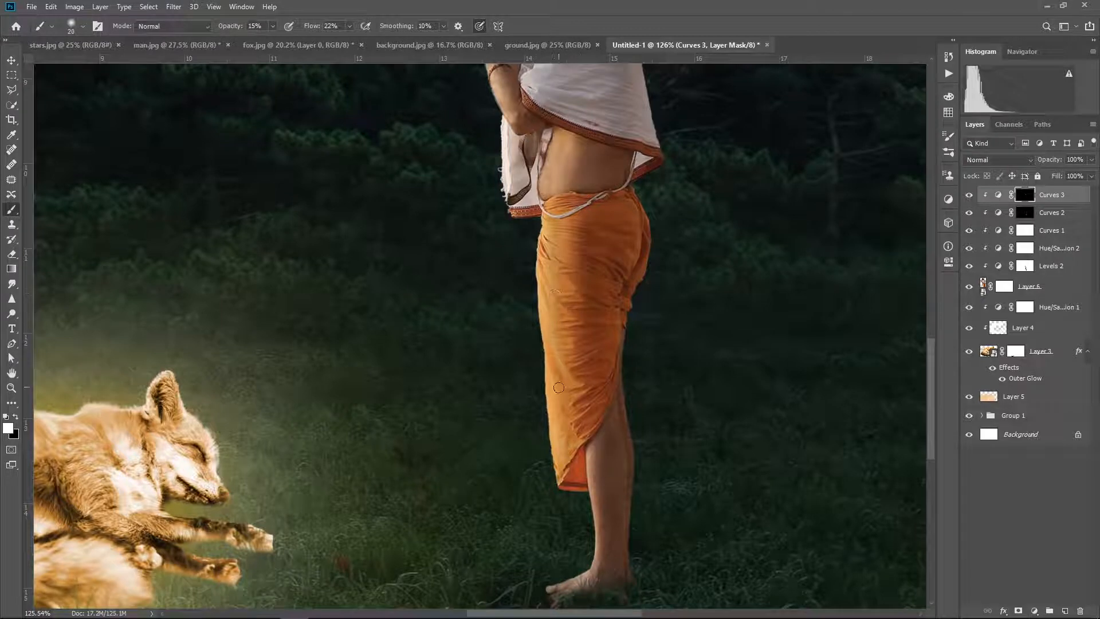
left_click_drag(559, 387, 562, 290)
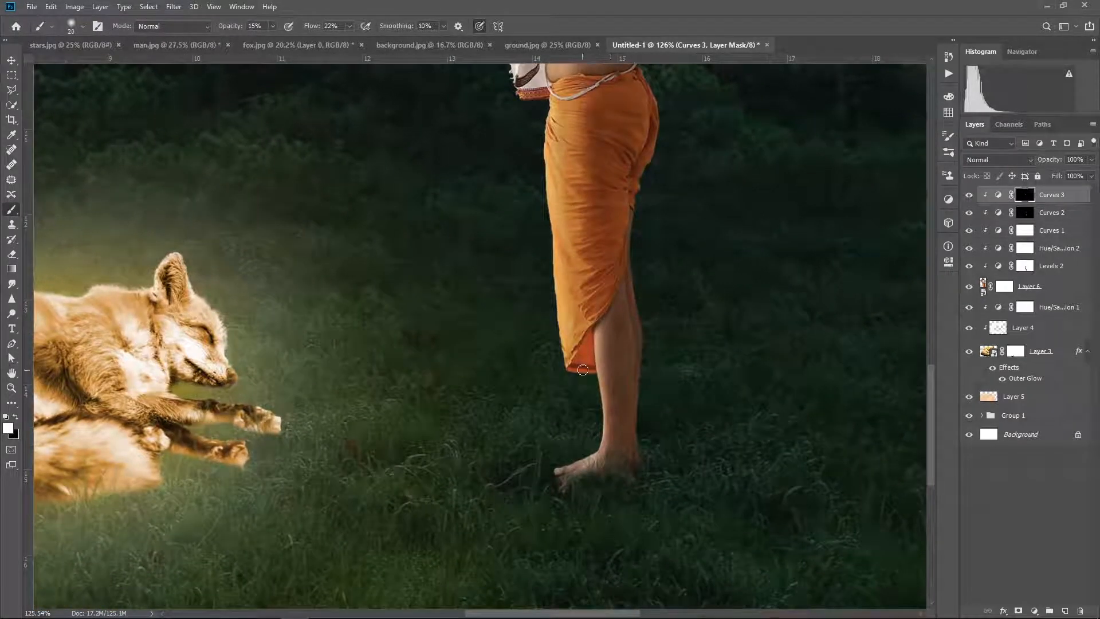
scroll(633, 302, "down", 7)
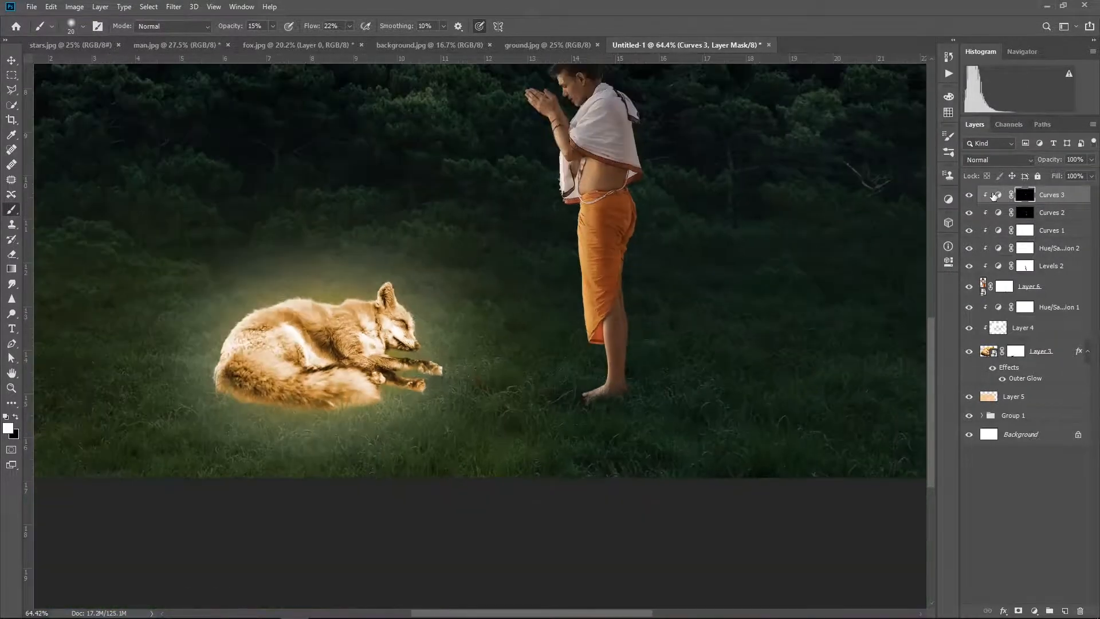
Step: Compare the man with and without the Curves 3 and Curves 2 adjustments
left_click(969, 195)
left_click(969, 195)
scroll(656, 215, "up", 3)
left_click_drag(657, 214, 667, 309)
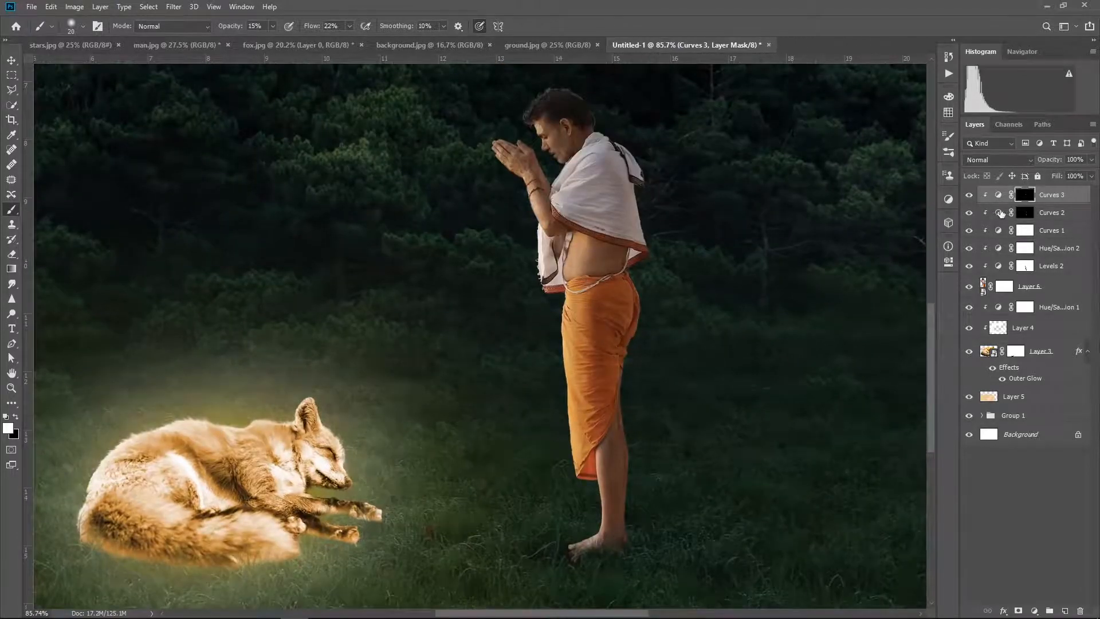
left_click(998, 213)
left_click(973, 213)
left_click(969, 213)
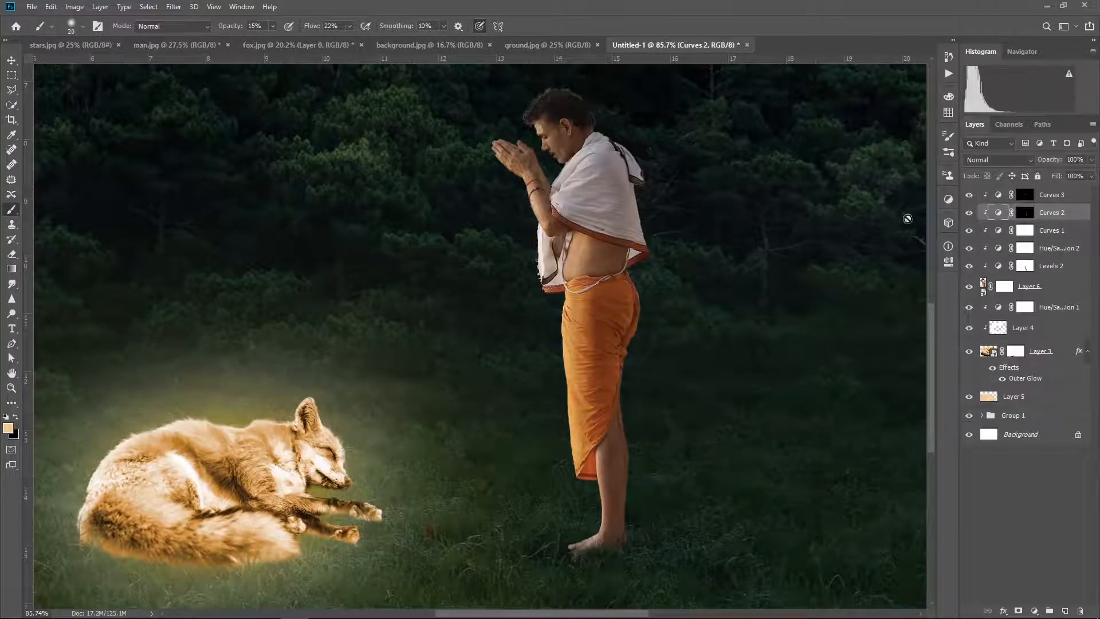
scroll(607, 241, "down", 2)
Step: Paint the Levels 2 mask around the man's face and neck with a slightly larger black brush at 100% opacity and flow
left_click(1024, 266)
left_click_drag(273, 26, 408, 39)
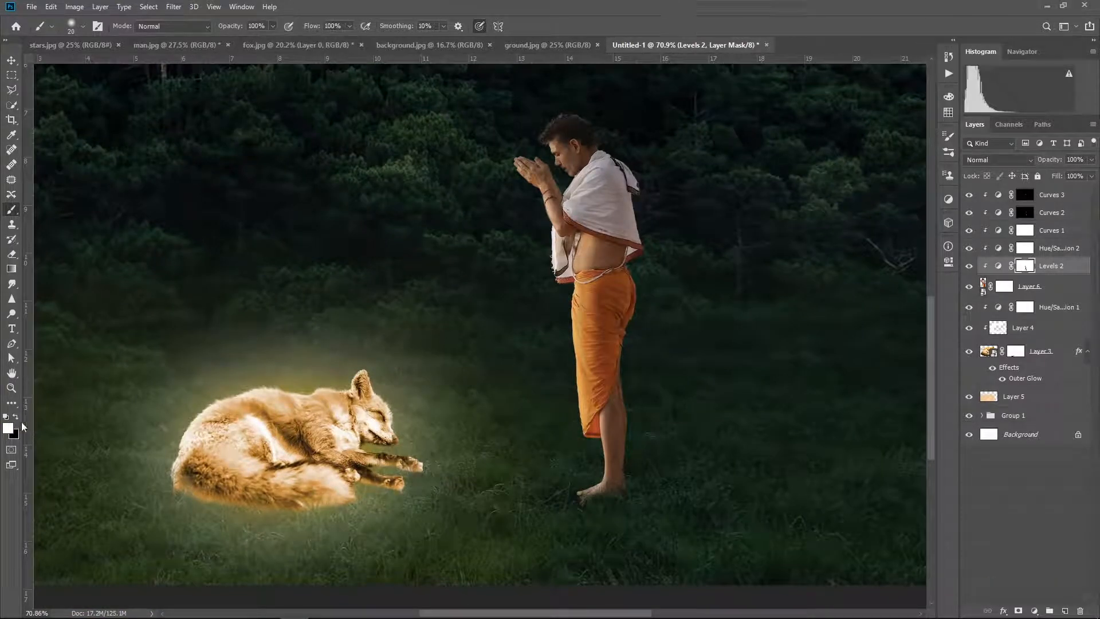
key("x")
scroll(540, 223, "up", 2)
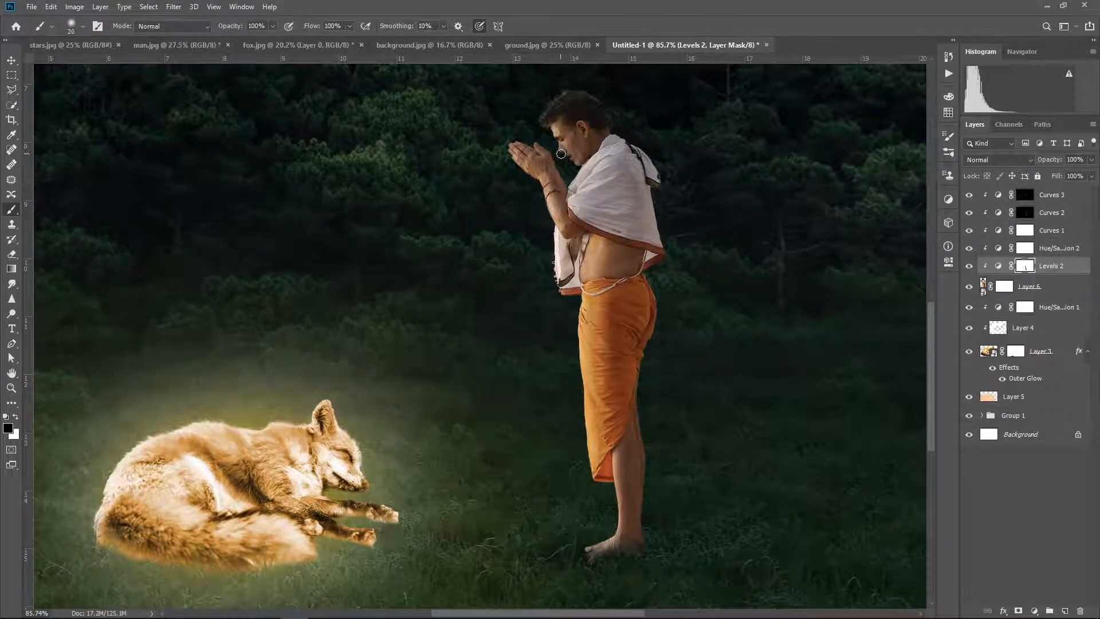
key("bracketright")
left_click_drag(567, 161, 573, 170)
scroll(552, 230, "down", 4)
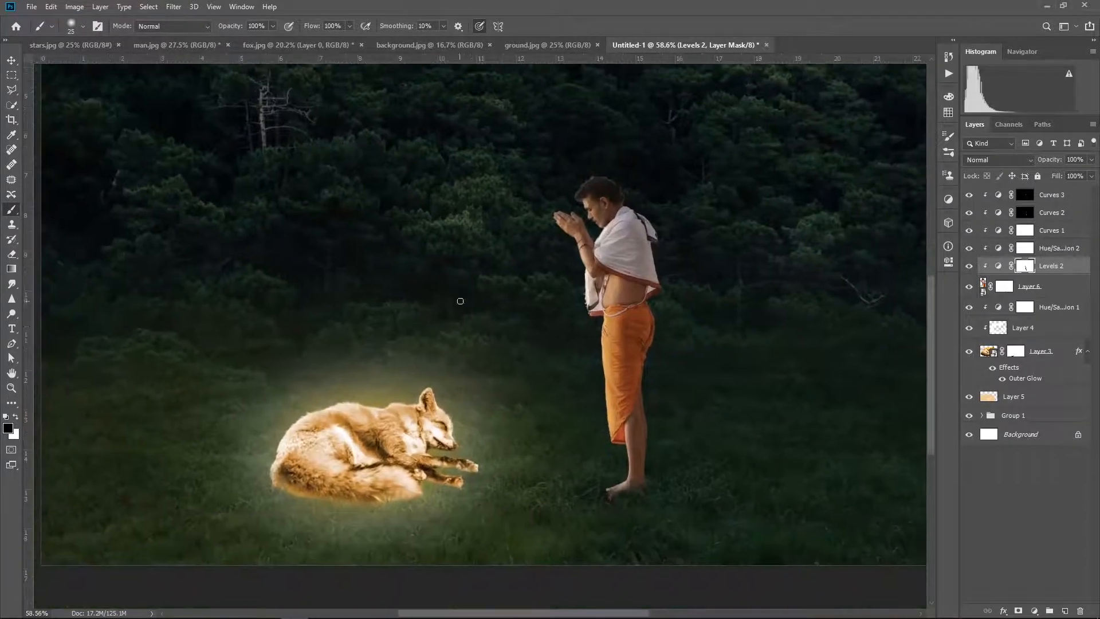
scroll(460, 300, "down", 3)
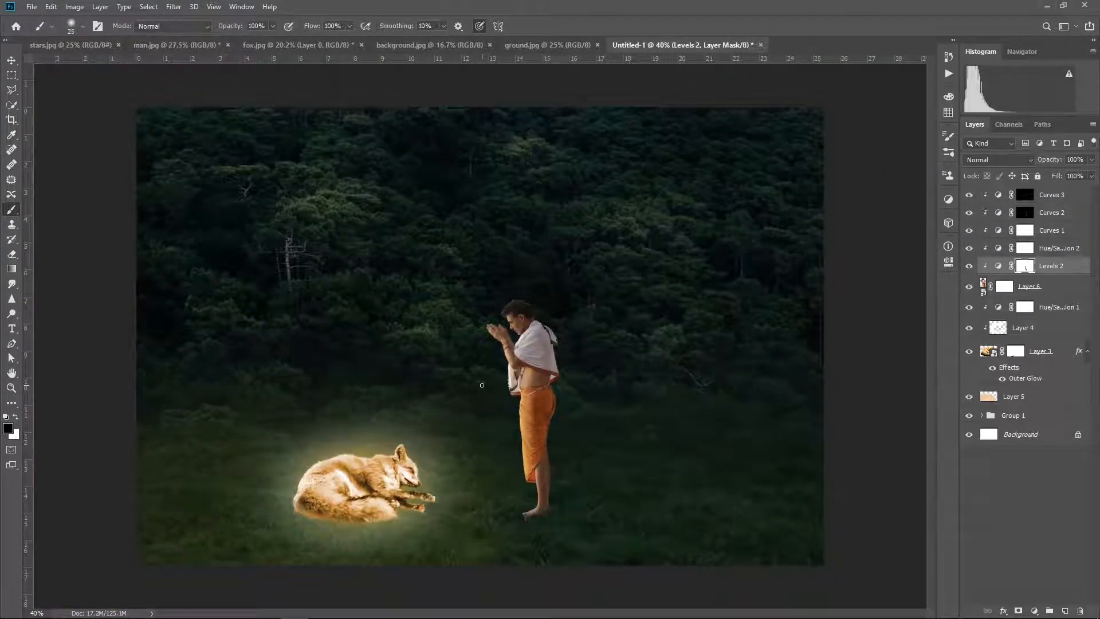
scroll(475, 385, "down", 1)
Step: Expand Group 1 and add a Levels adjustment directly above the Layer 2 forest background
left_click(1021, 413)
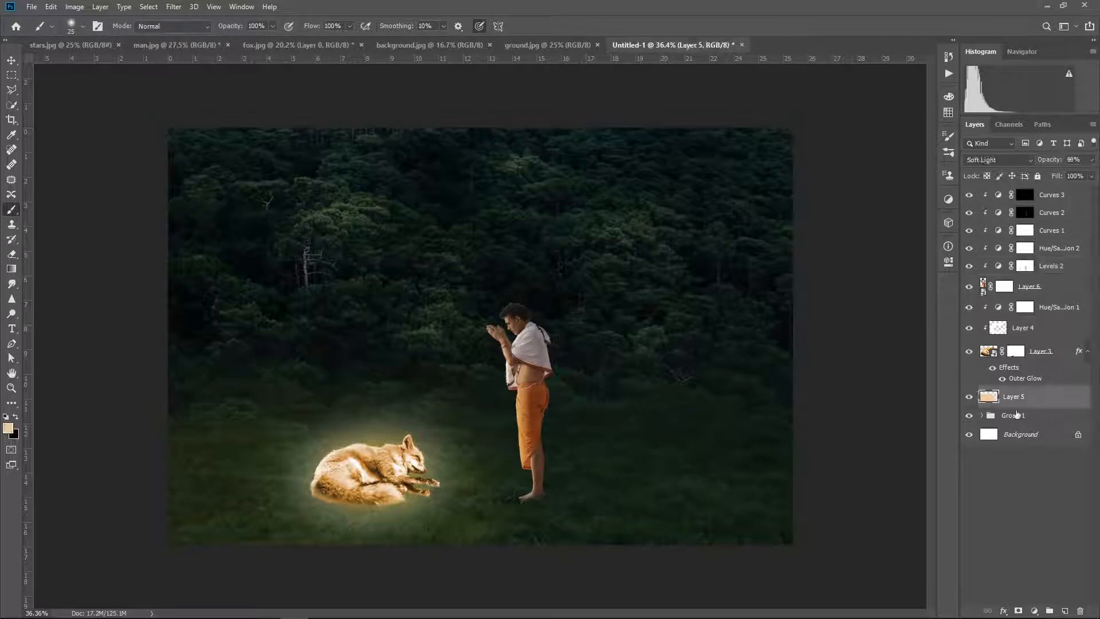
left_click(982, 415)
left_click(1025, 478)
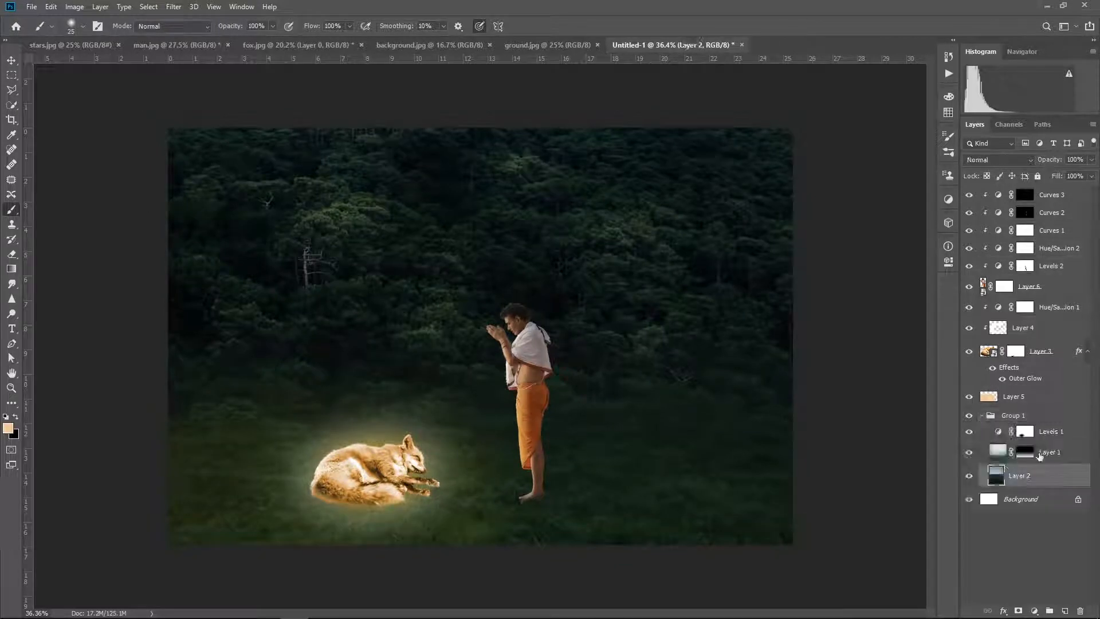
left_click(1043, 434)
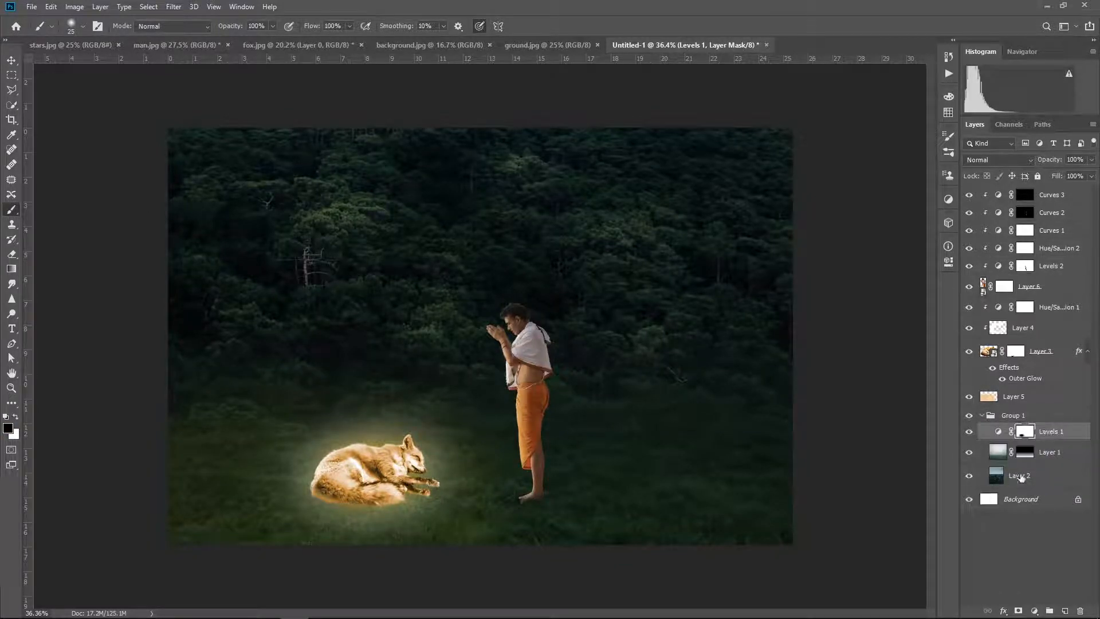
left_click(1020, 477)
left_click(1035, 611)
left_click(1019, 462)
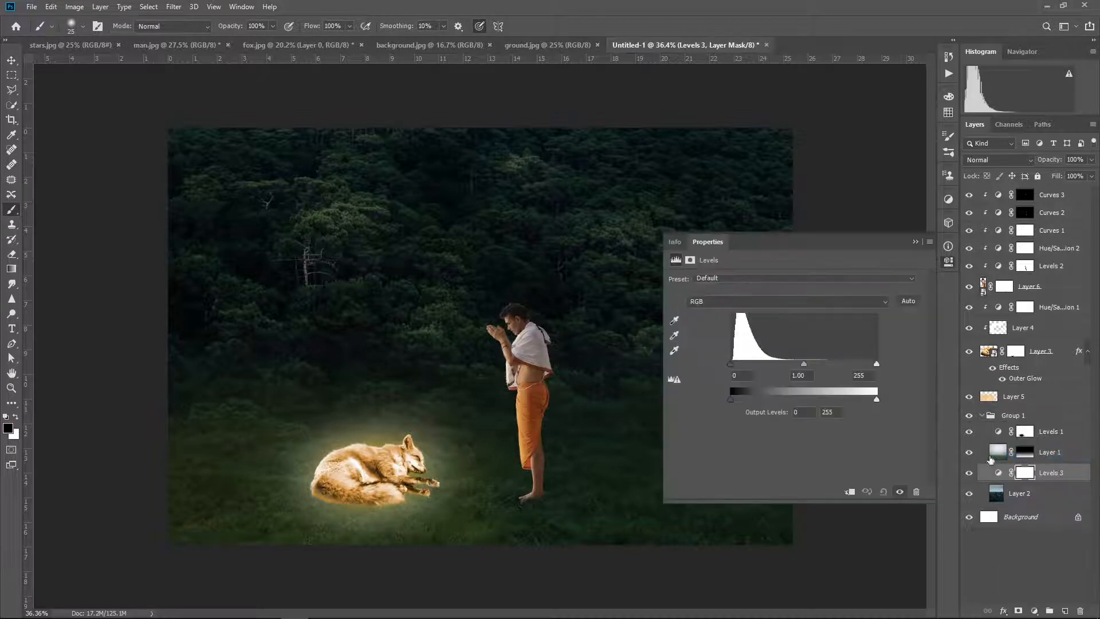
Step: Darken the forest background by setting the Levels 3 midtones to 0.93 and the output white level to 180
left_click_drag(857, 398, 833, 398)
left_click_drag(805, 363, 809, 363)
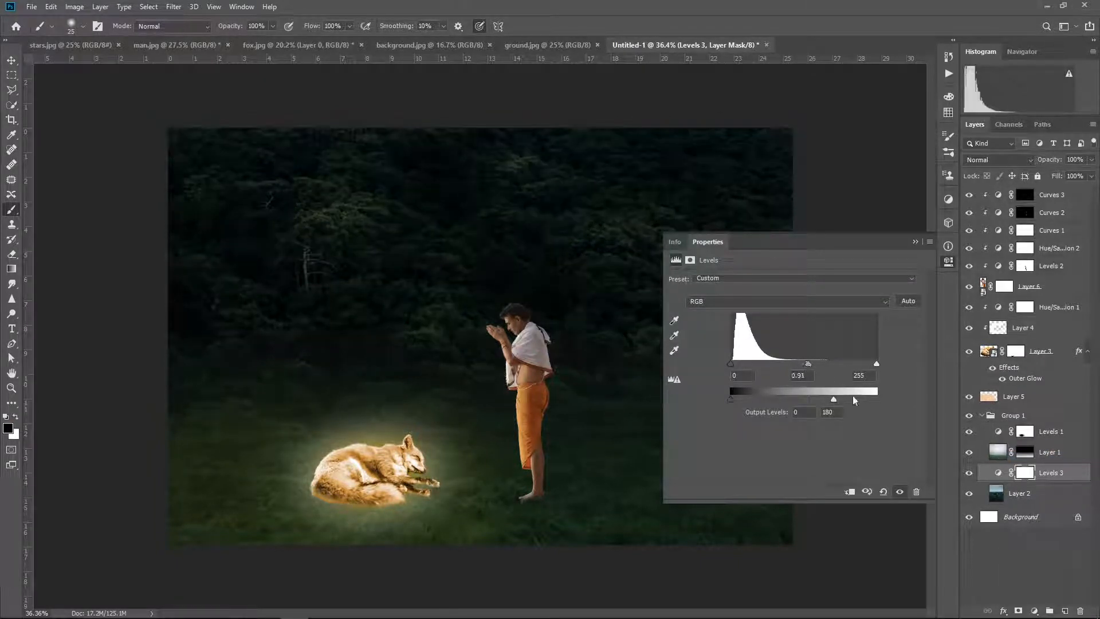
left_click_drag(833, 398, 832, 399)
left_click(915, 242)
key("ctrl+minus")
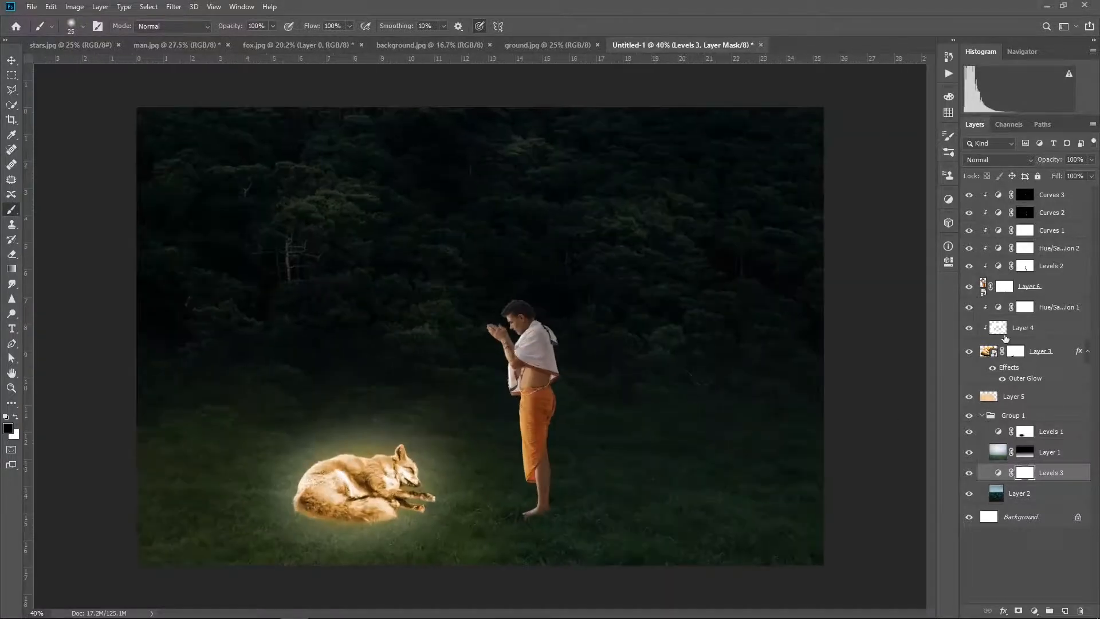
Step: Collapse Group 1 and group the fox layers from Hue/Saturation 1 down to Layer 5
left_click(985, 418)
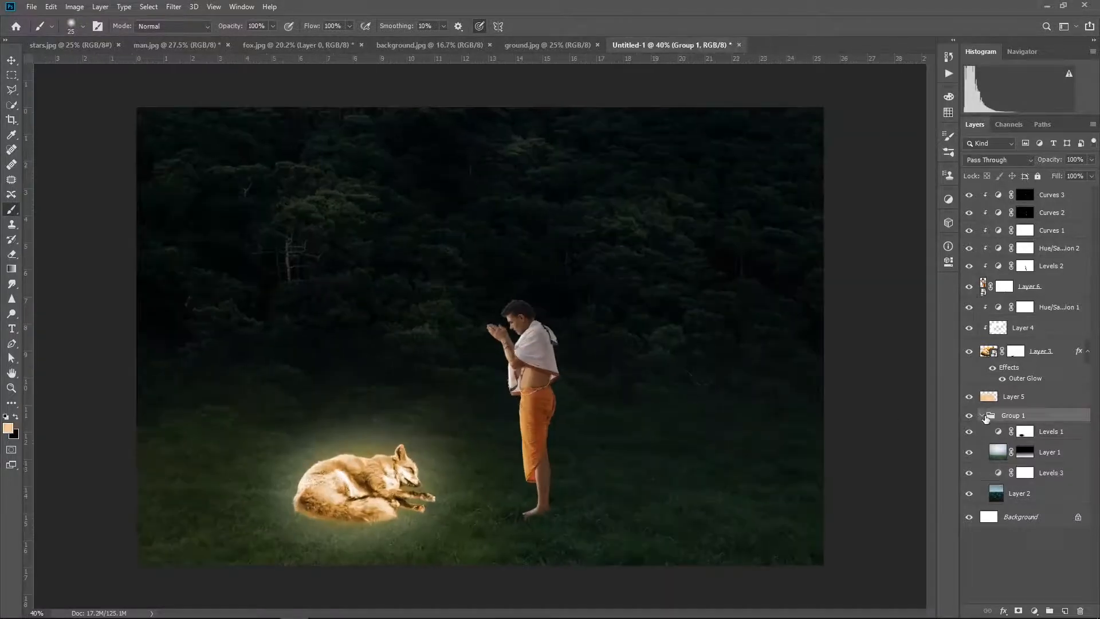
left_click(982, 417)
left_click(1024, 355)
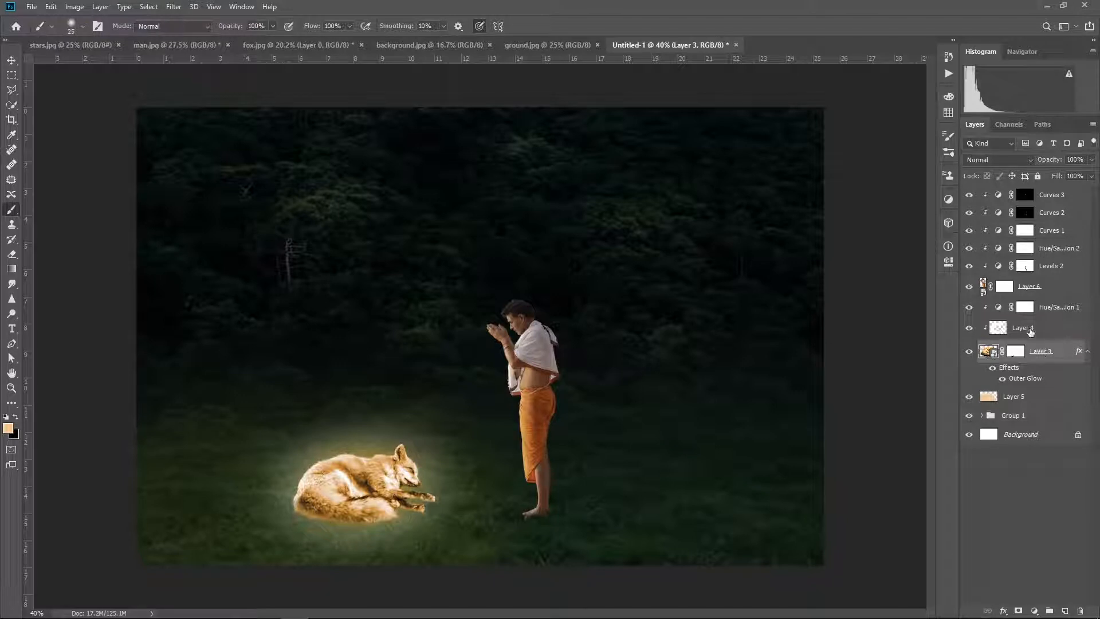
left_click(1047, 308)
left_click(1039, 399, "shift")
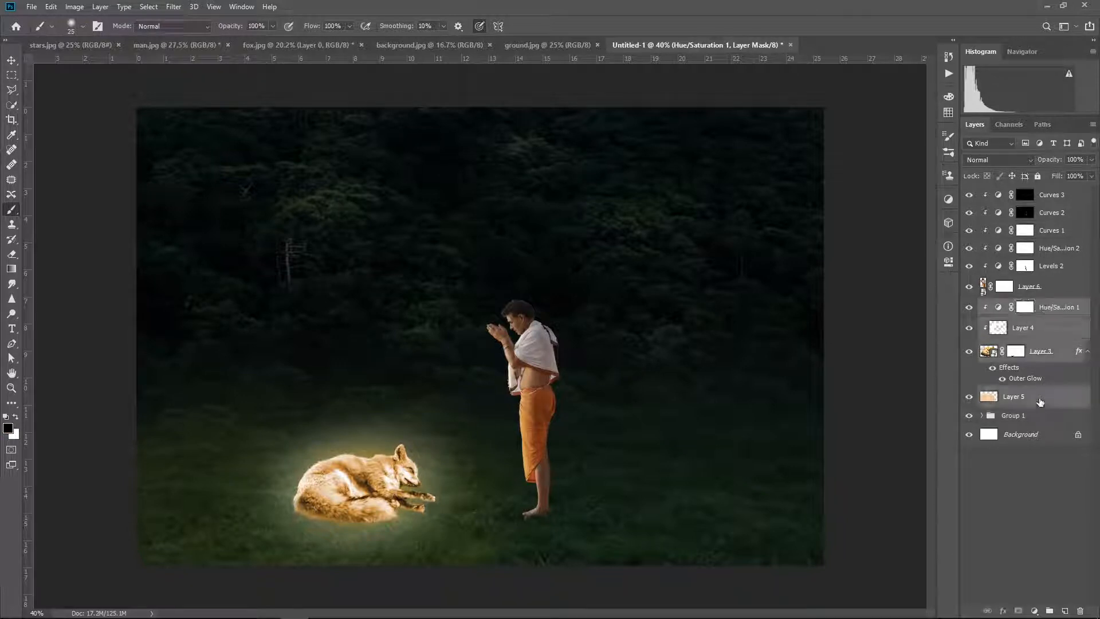
key("ctrl+g")
Step: Add a new empty layer directly above Group 2, below the man's Layer 6
left_click(1052, 289)
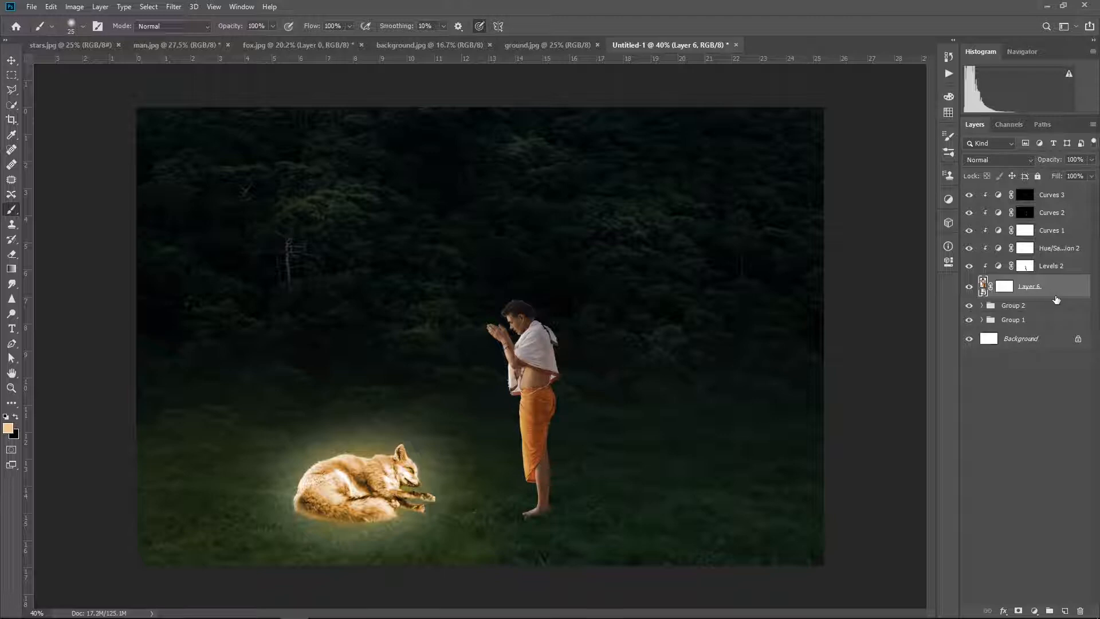
left_click(982, 306)
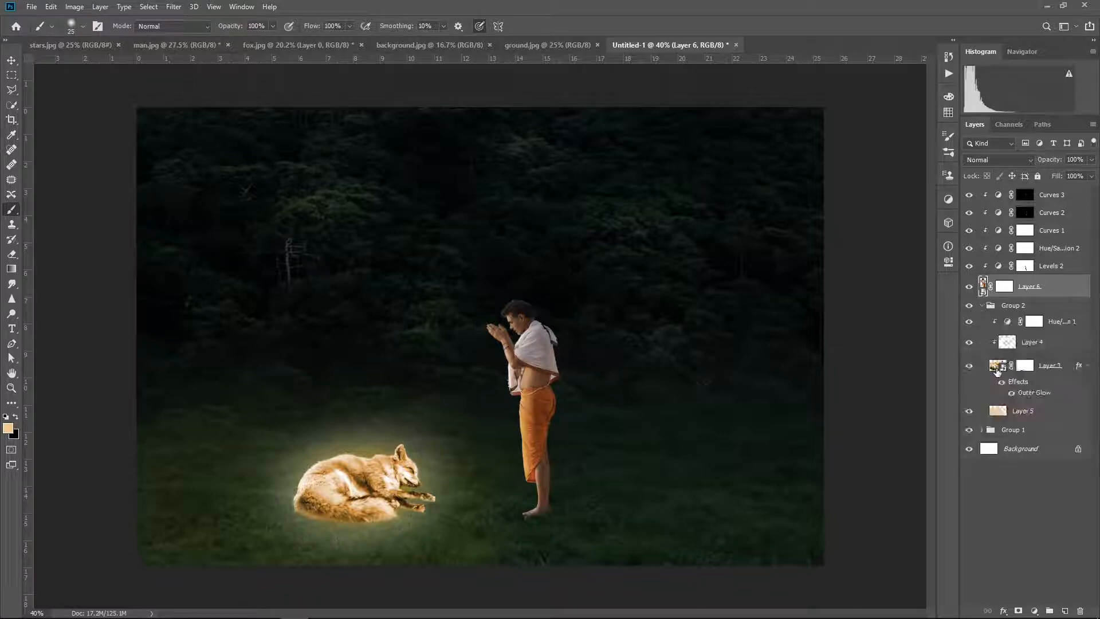
left_click(982, 306)
left_click(1036, 308)
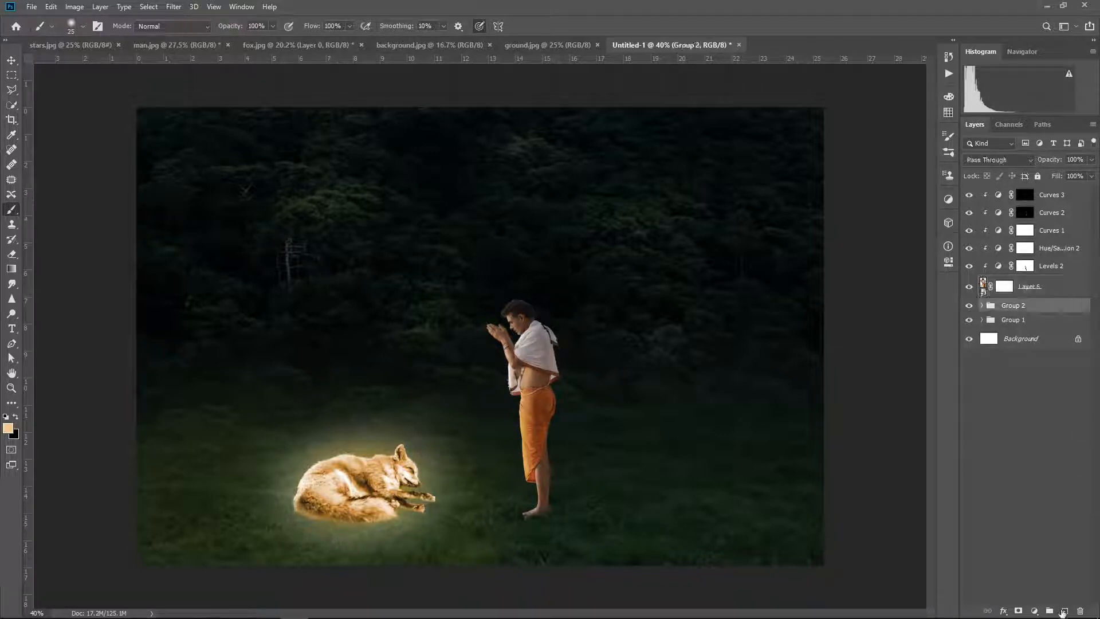
left_click(1064, 611)
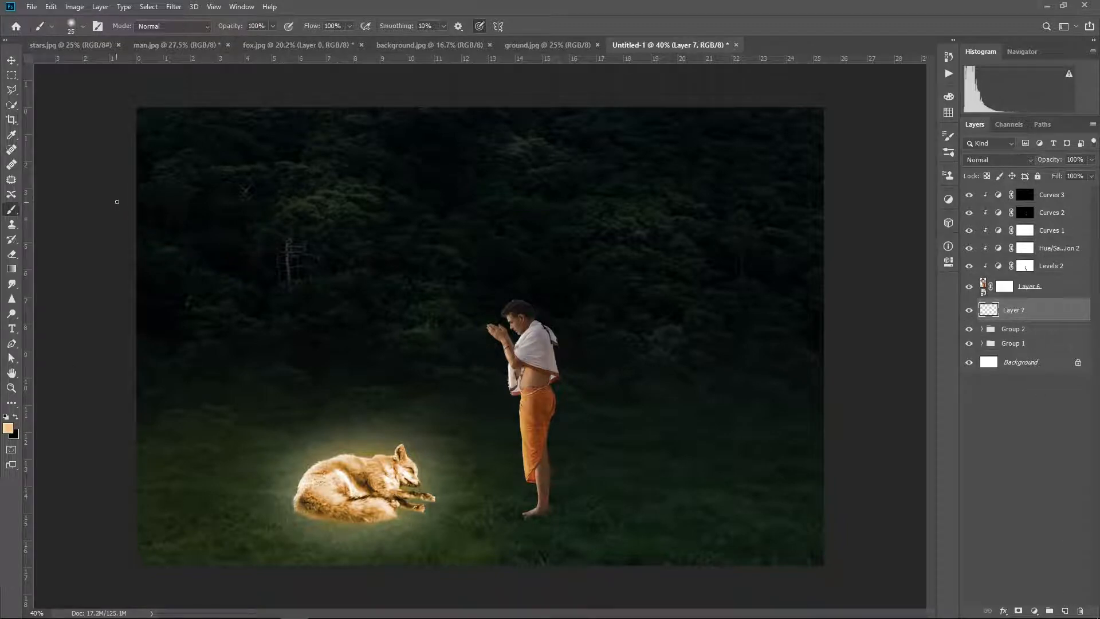
Step: Enlarge the soft brush to 400 px and paint one peach dab on the grass between the fox and the man
key("bracketright")
key("bracketright")
key("bracketright")
key("bracketright")
key("bracketright")
key("bracketright")
key("bracketright")
key("bracketright")
key("bracketright")
key("bracketright")
key("bracketright")
key("bracketright")
key("bracketright")
key("bracketright")
key("bracketright")
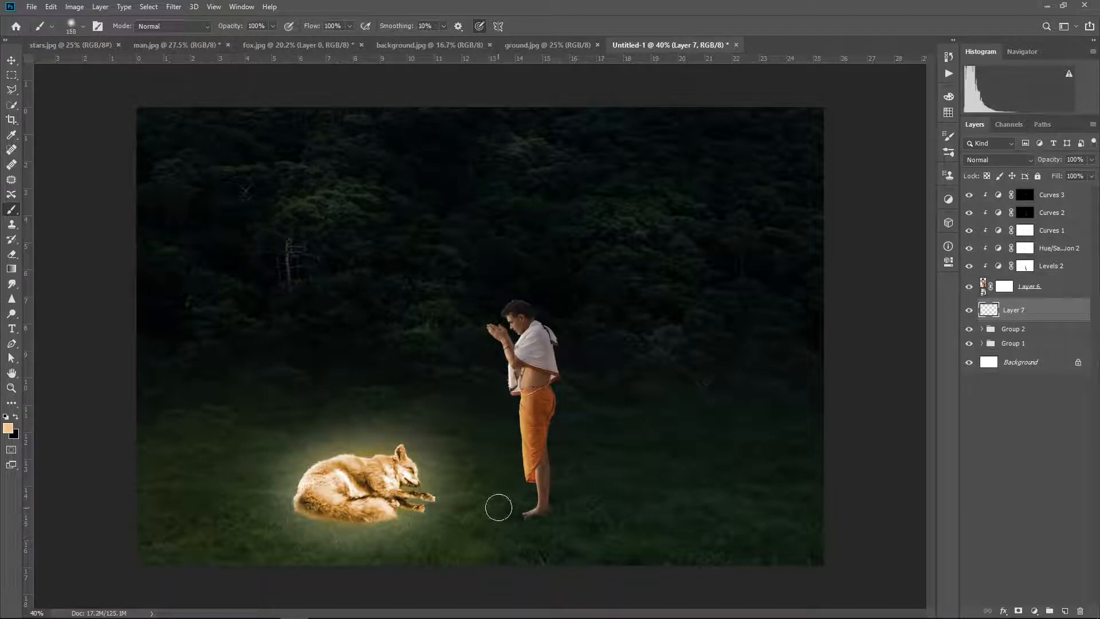
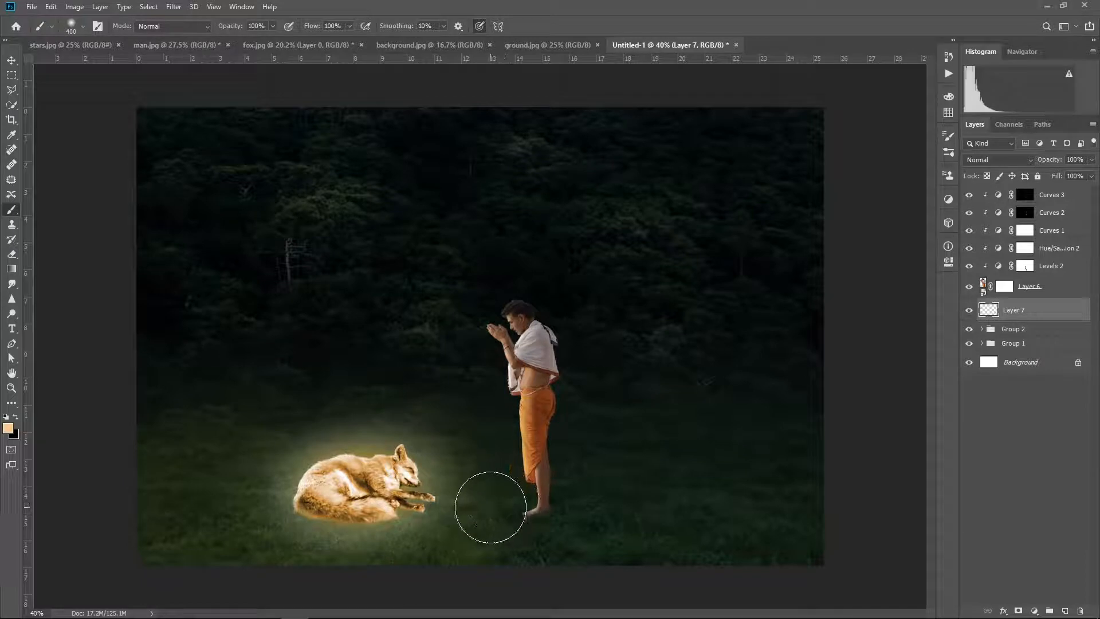
left_click(492, 508)
Step: Stretch the peach glow to about 344% width and 197% height, centred on the ground around the man's legs
key("ctrl+t")
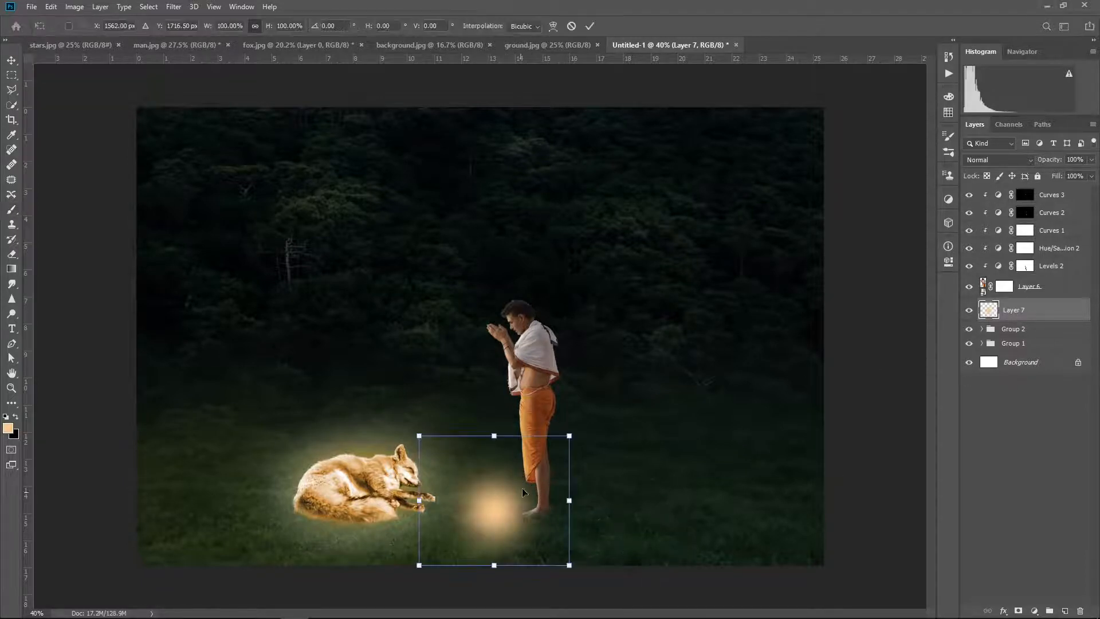
left_click_drag(570, 434, 638, 360)
left_click_drag(555, 474, 525, 474)
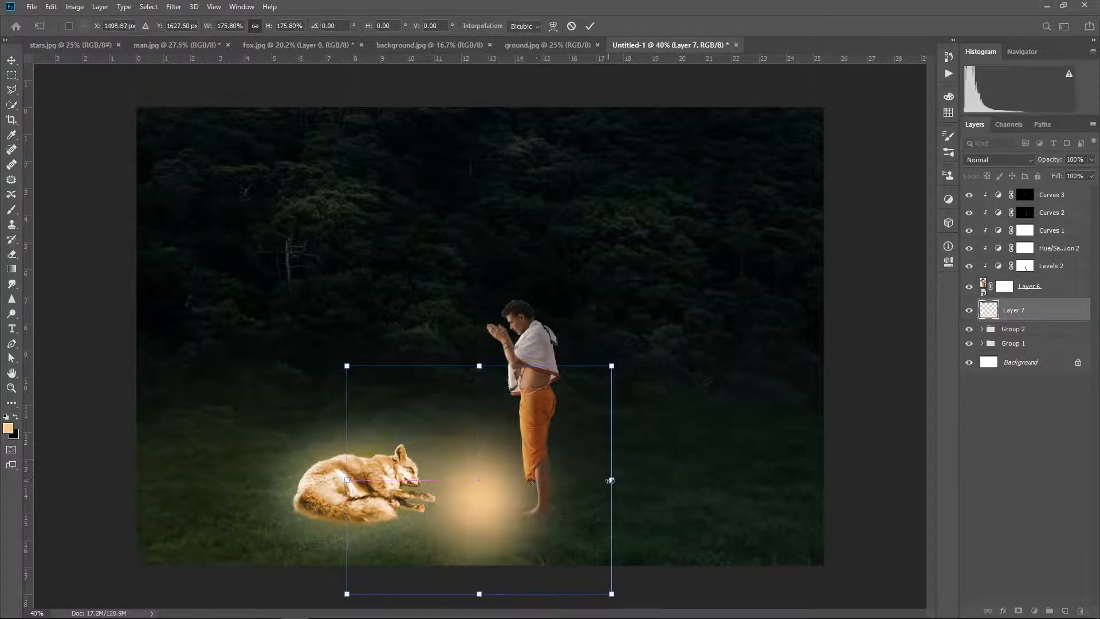
left_click_drag(609, 479, 865, 479)
left_click_drag(680, 478, 527, 457)
left_click_drag(486, 342, 486, 315)
left_click_drag(511, 429, 524, 457)
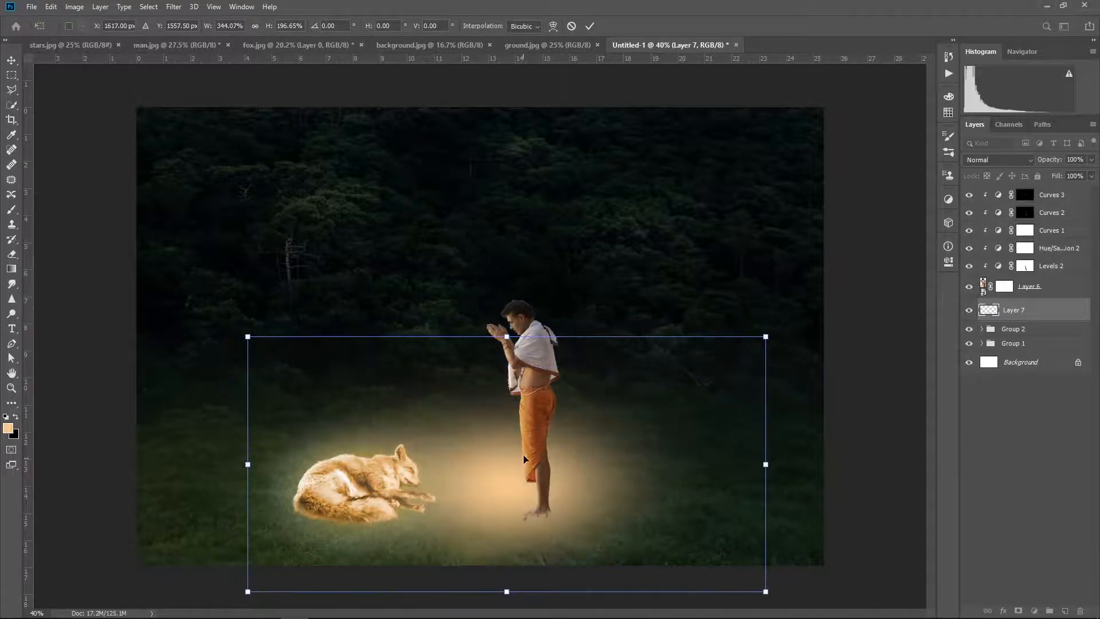
key("Return")
key("b")
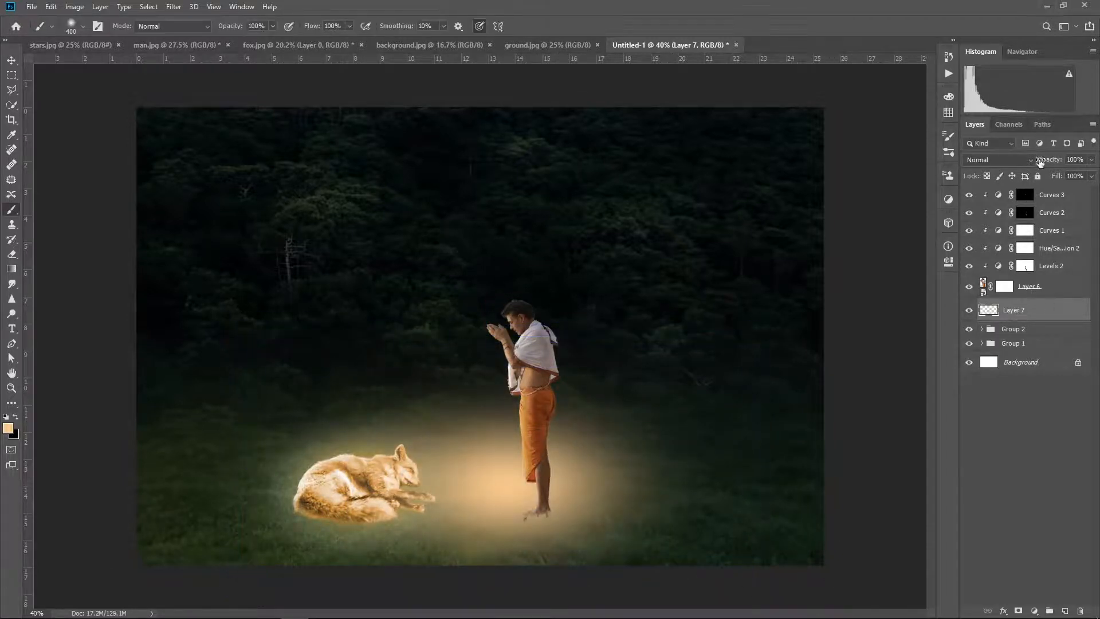
Step: Set the Layer 7 glow to Soft Light blending at 60% opacity
left_click(1031, 161)
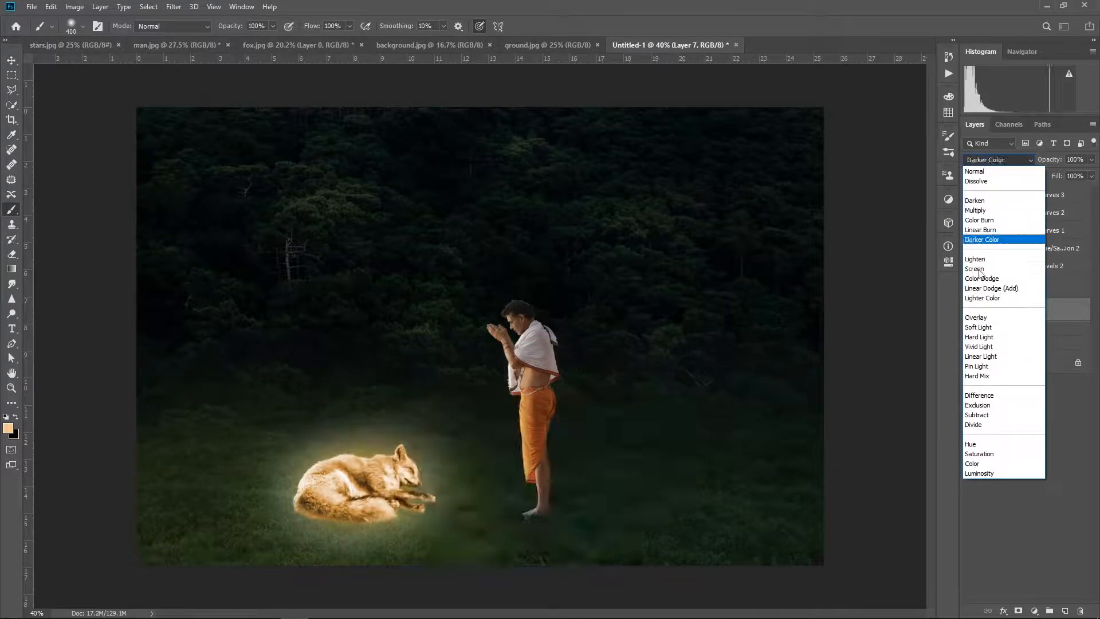
left_click(986, 331)
left_click_drag(1093, 161, 1084, 176)
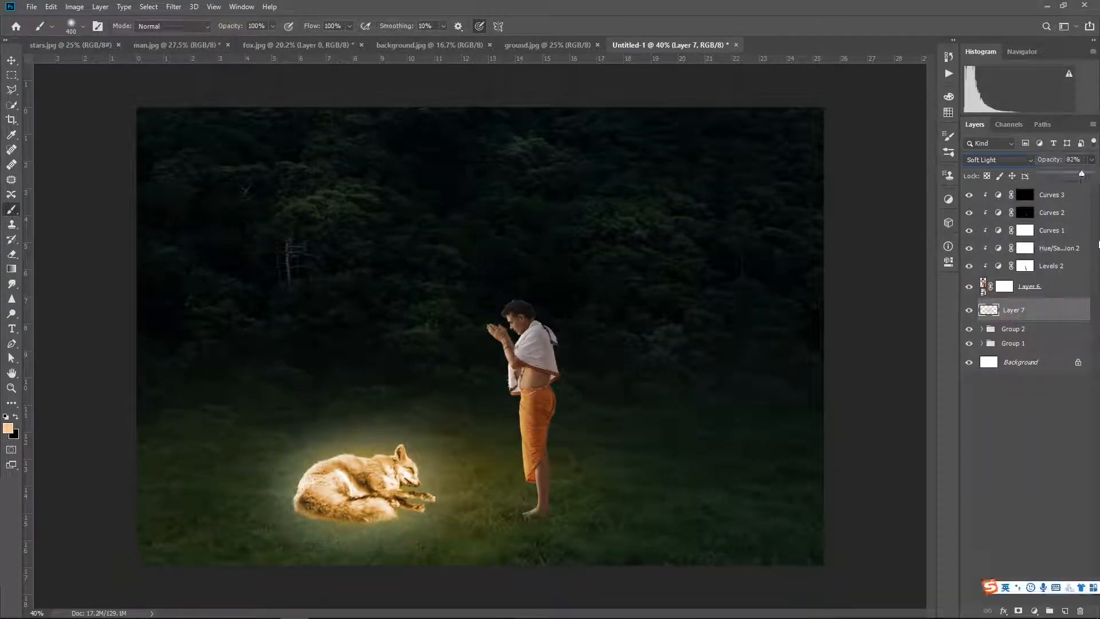
left_click(1097, 245)
left_click(1048, 308)
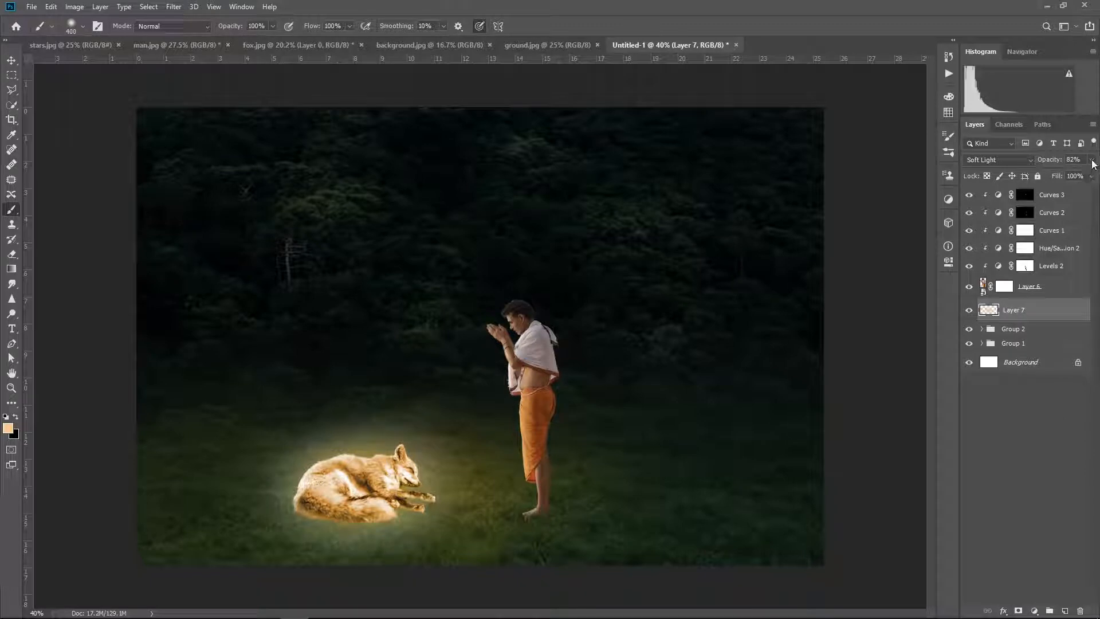
left_click_drag(1046, 161, 1043, 162)
Step: Try painting a black shadow stroke under the man's feet on a new layer with a 40 px brush
left_click(1064, 611)
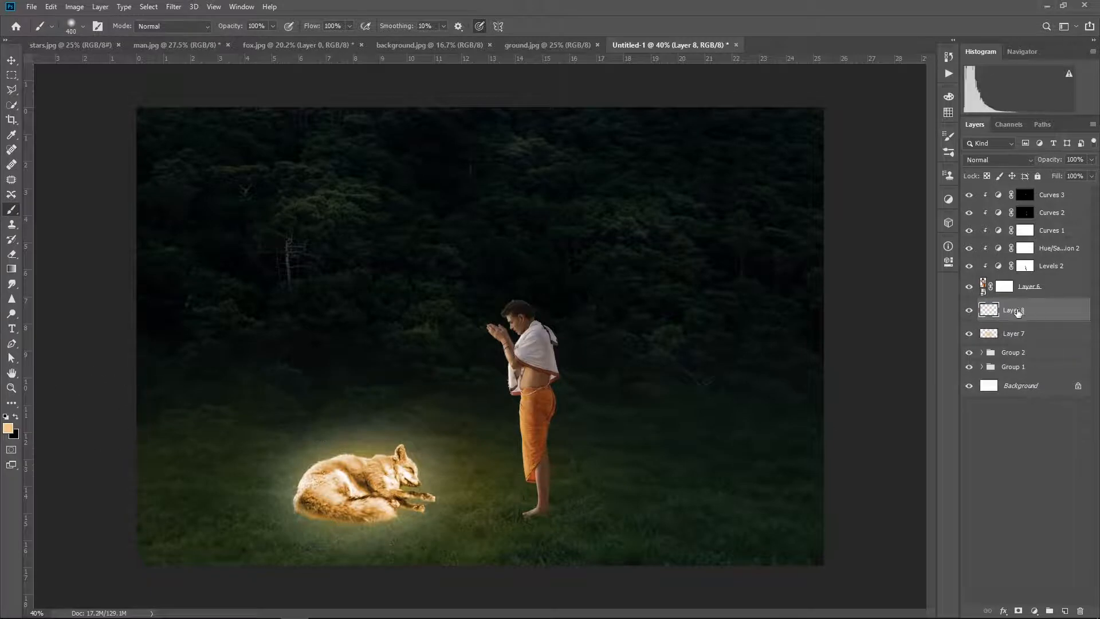
left_click(16, 417)
scroll(496, 409, "up", 1)
key("bracketleft")
key("bracketleft")
key("bracketleft")
key("bracketleft")
key("bracketleft")
key("bracketleft")
key("bracketleft")
key("bracketleft")
scroll(555, 535, "up", 3)
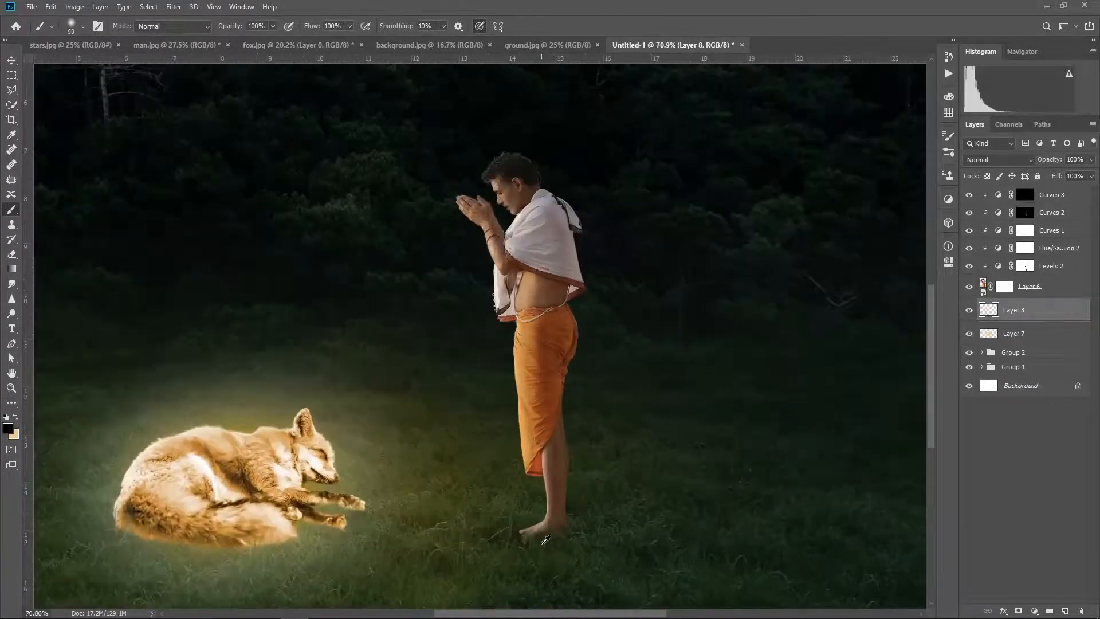
key("bracketleft")
key("bracketleft")
key("bracketleft")
key("bracketleft")
key("bracketleft")
mouse_move(532, 542)
left_mouse_down()
mouse_move(527, 532)
mouse_move(611, 534)
left_mouse_up()
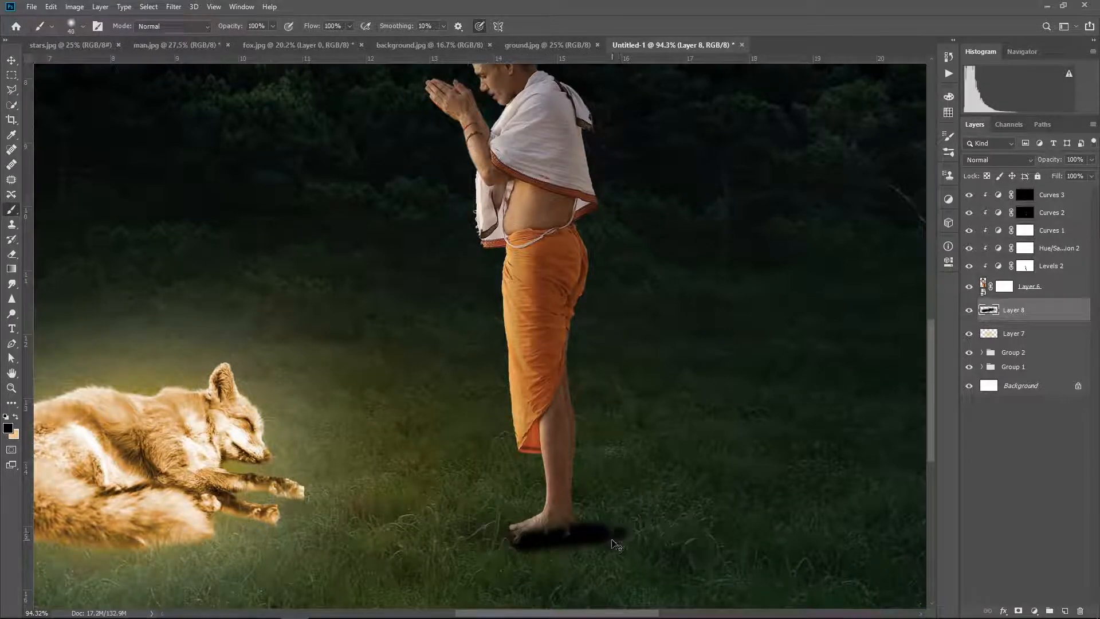
Step: Discard the painted foot-shadow stroke and its layer, and reselect the Layer 7 glow
key("ctrl+e")
left_click(1025, 290)
left_click(1017, 310)
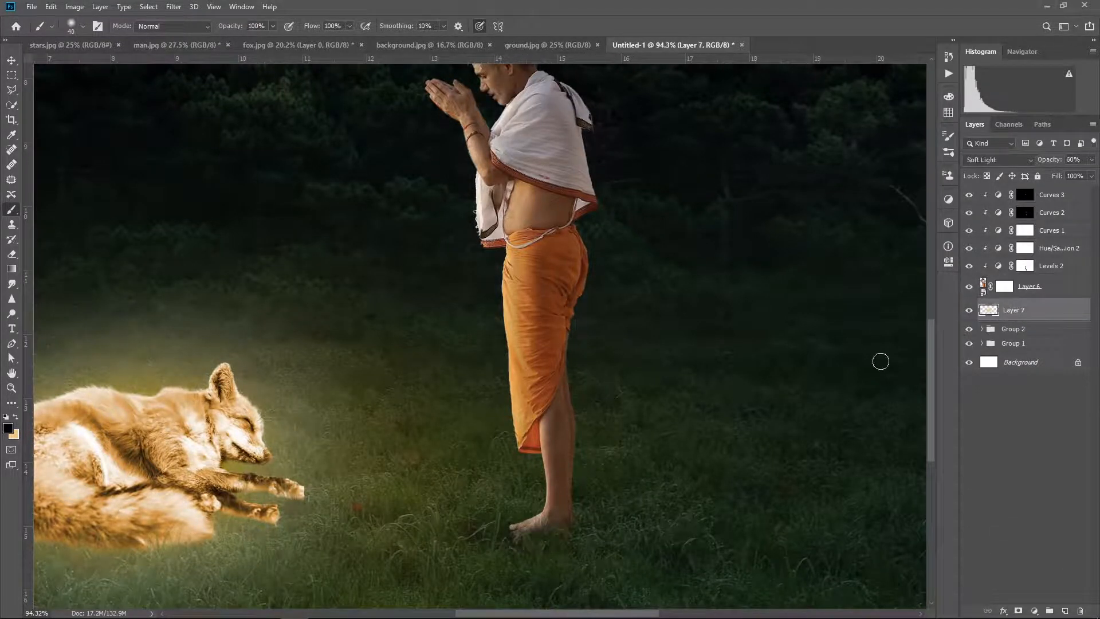
scroll(584, 429, "down", 8)
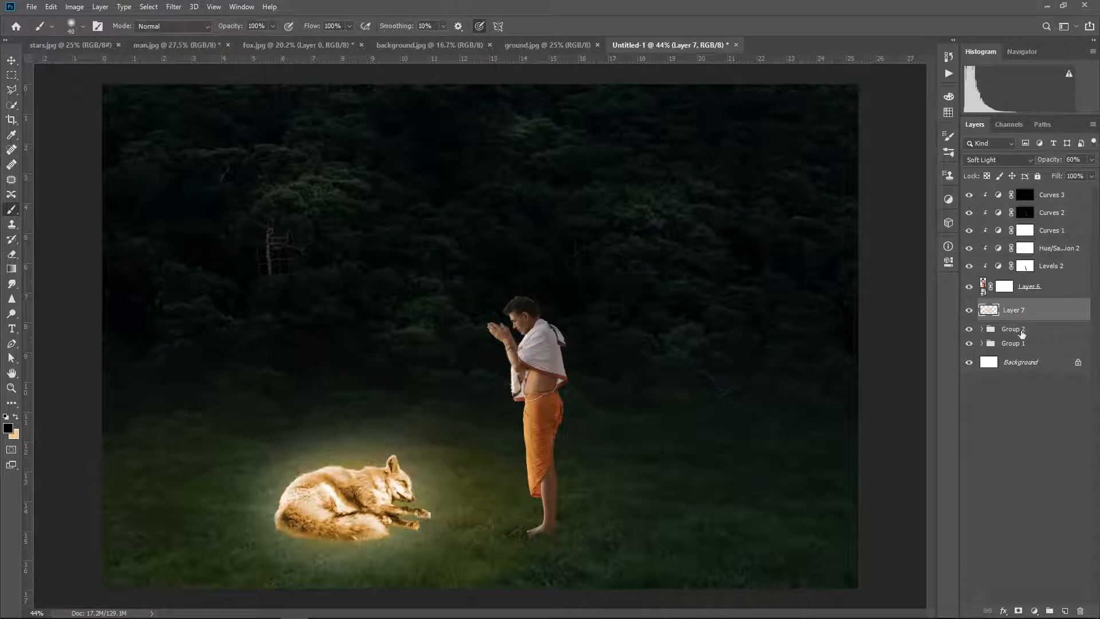
Step: Add a new empty layer and place it between Layer 6 and Layer 7
left_click(1061, 557)
left_click(1064, 611)
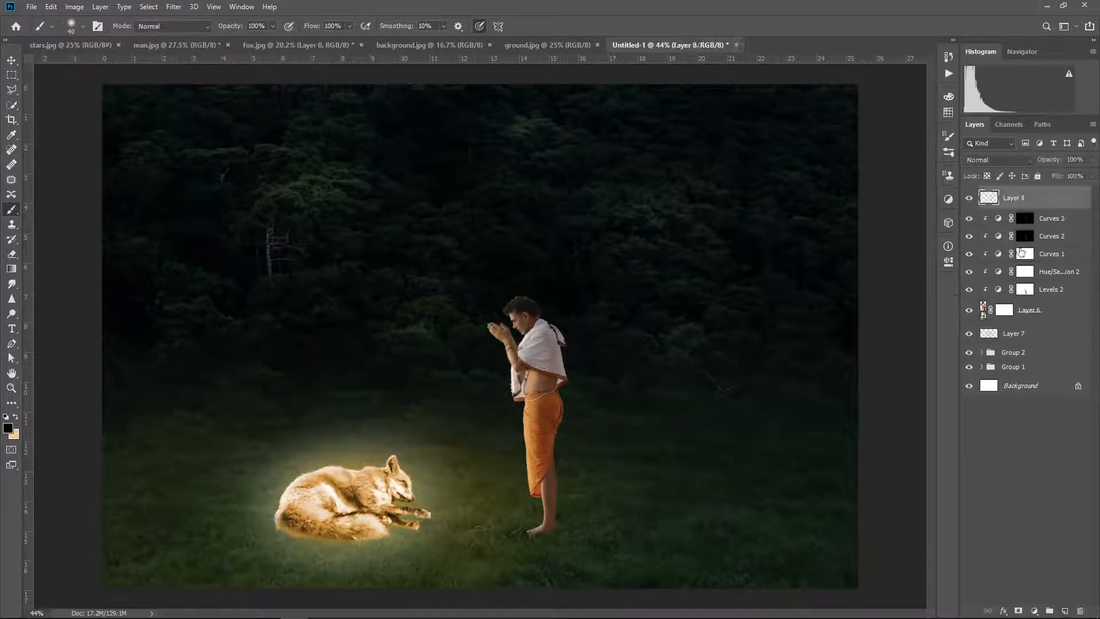
left_click_drag(1013, 199, 1010, 321)
Step: Outline a wedge widening from the man's feet to the canvas's right edge with the Polygonal Lasso, fill it black, and deselect
left_click(13, 89)
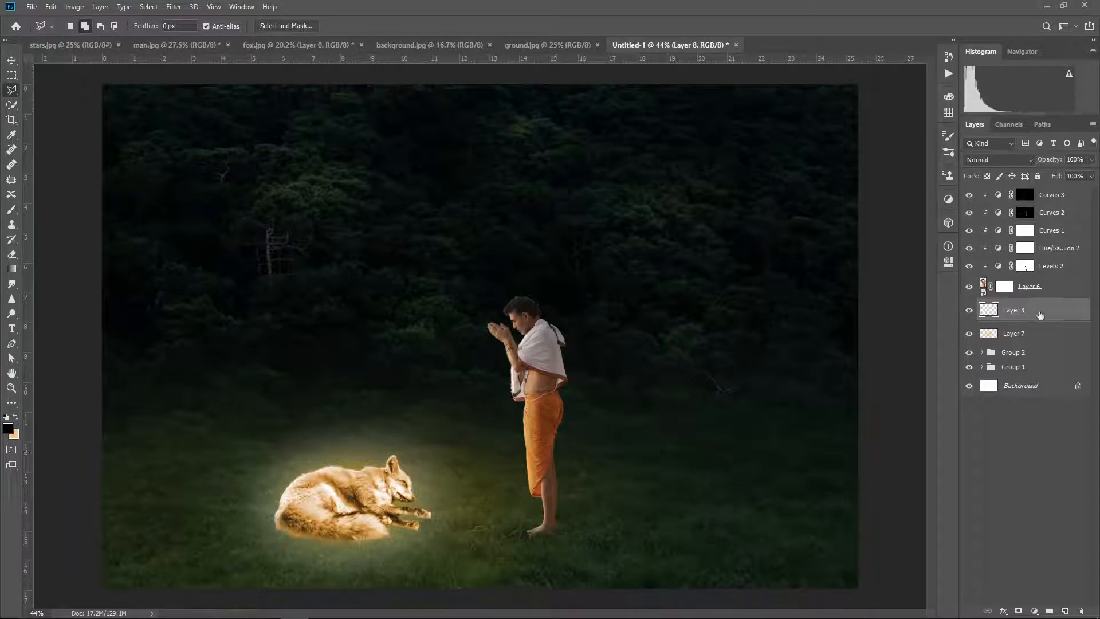
left_click(525, 531)
left_click(507, 536)
left_click(874, 585)
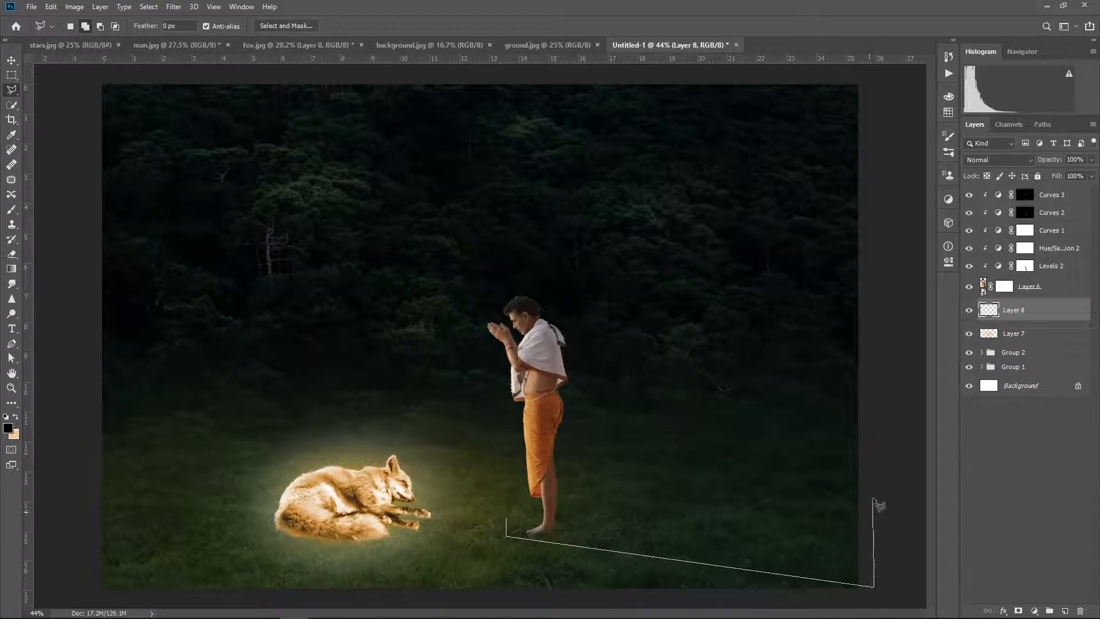
left_click(872, 481)
left_click(507, 517)
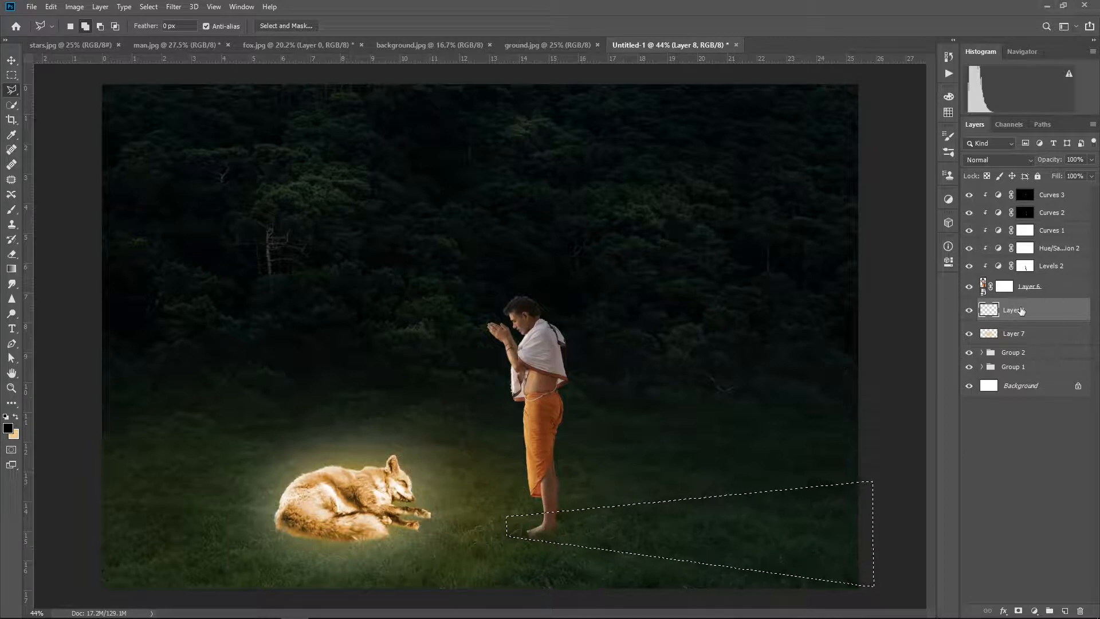
key("alt+BackSpace")
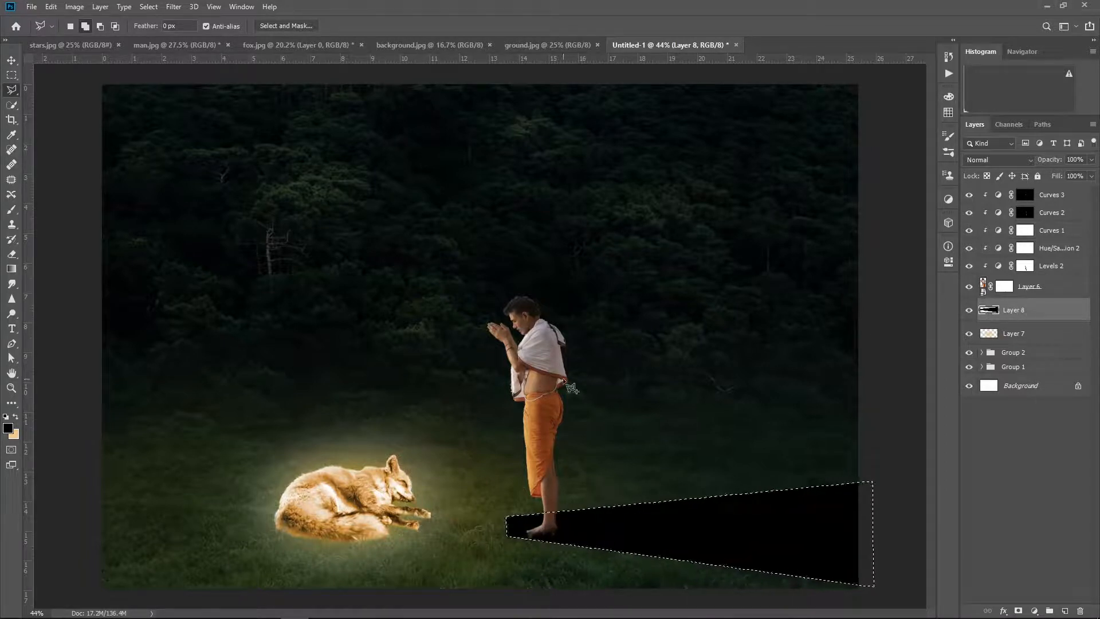
key("ctrl+d")
Step: Soften the black wedge with a Gaussian Blur of about 133 pixels radius
left_click(174, 6)
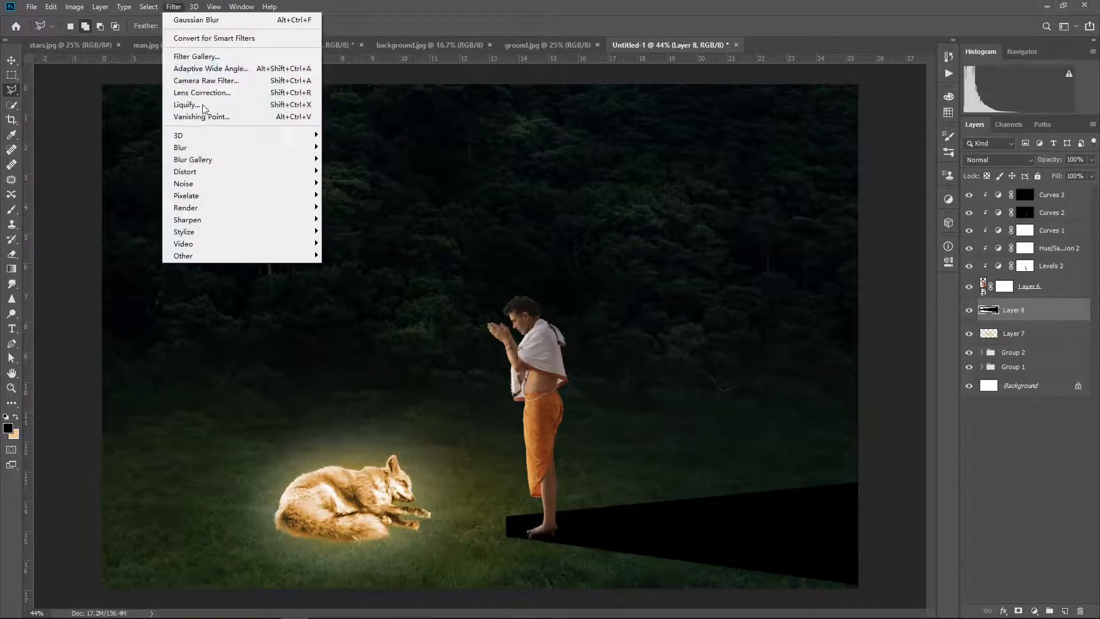
mouse_move(257, 148)
left_click(353, 196)
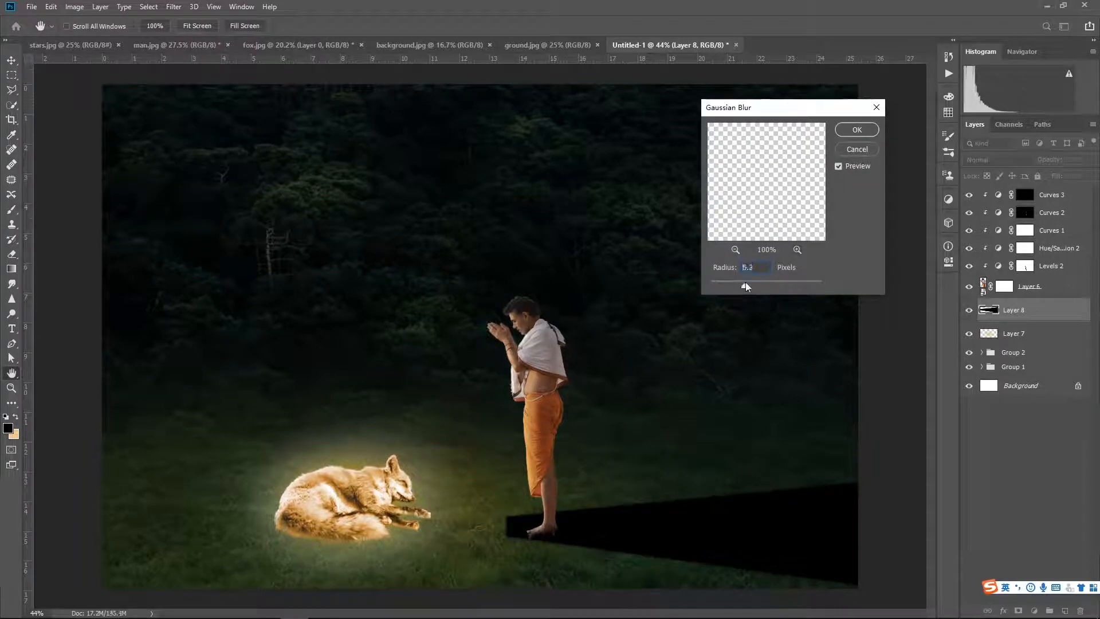
left_click_drag(745, 285, 773, 284)
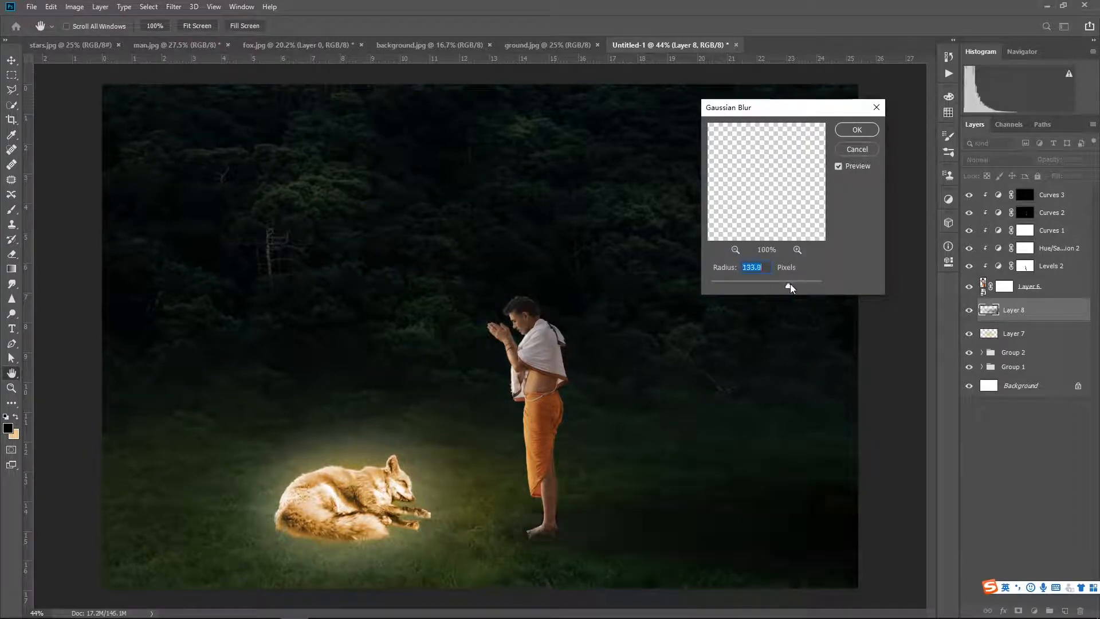
left_click(856, 130)
Step: Flatten the blurred shadow to about 72% height and shift it up slightly behind the man's feet
key("l")
key("ctrl+t")
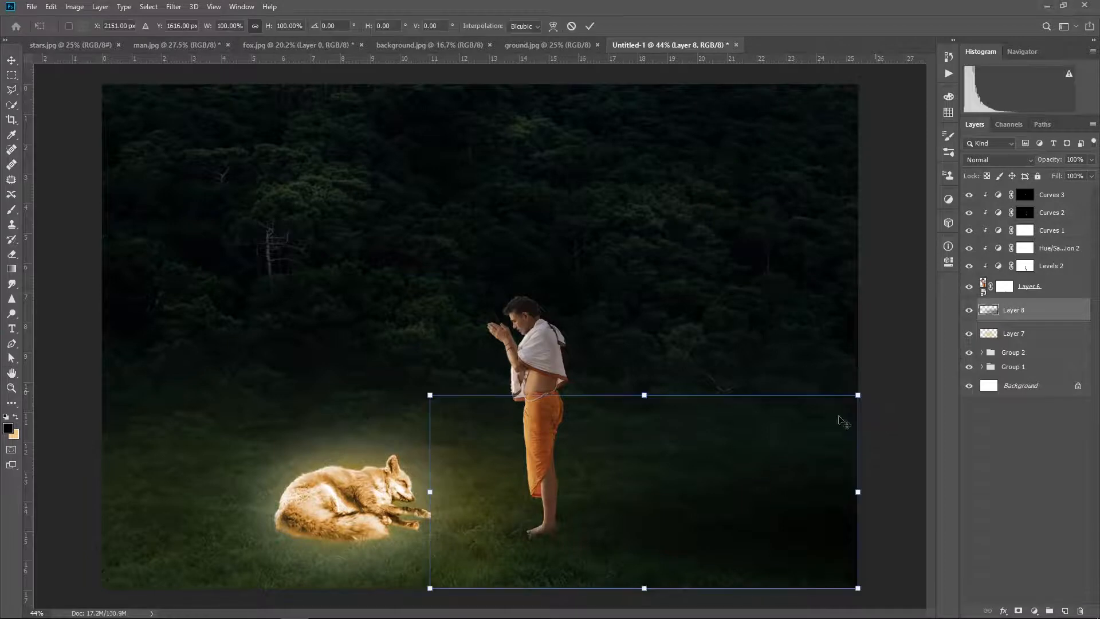
key("ctrl+minus")
key("ctrl+minus")
left_click_drag(572, 369, 573, 390)
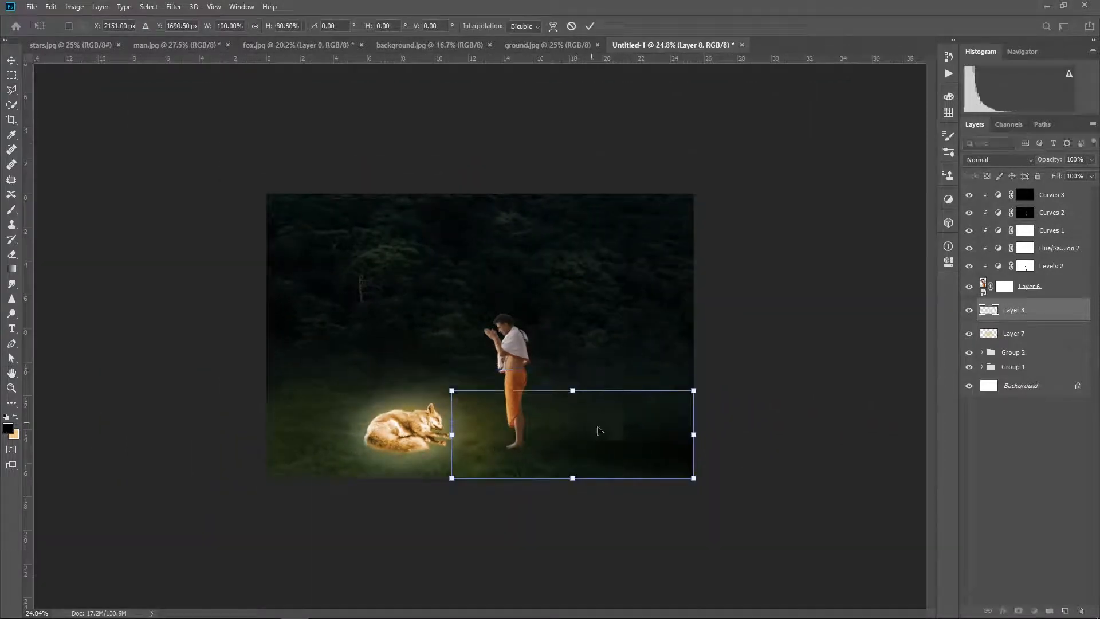
left_click_drag(573, 478, 573, 467)
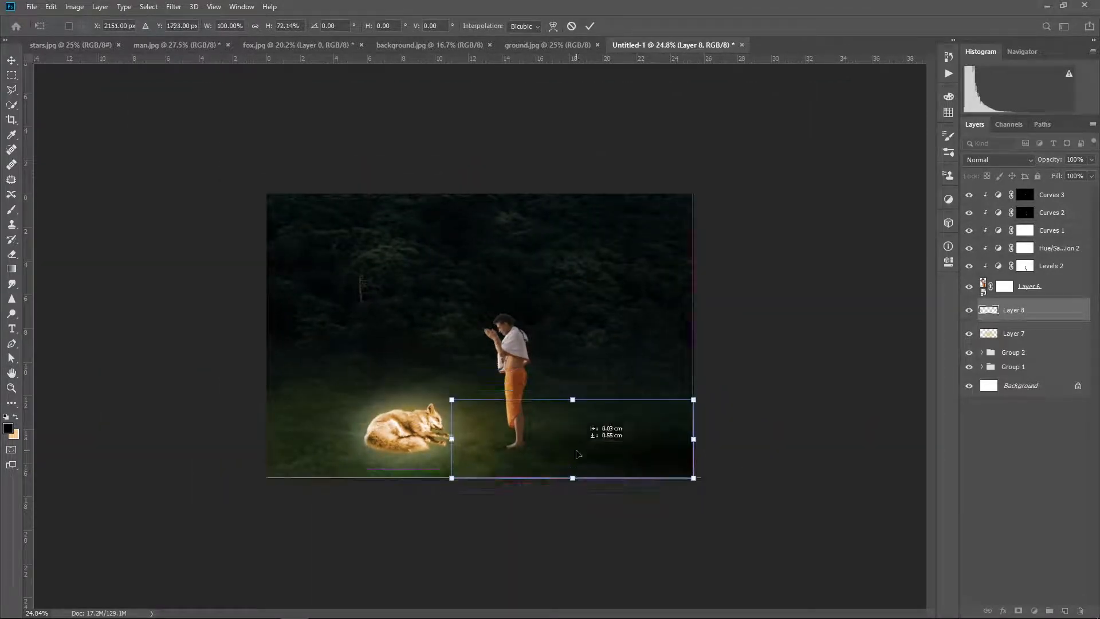
key("Return")
left_click(655, 451)
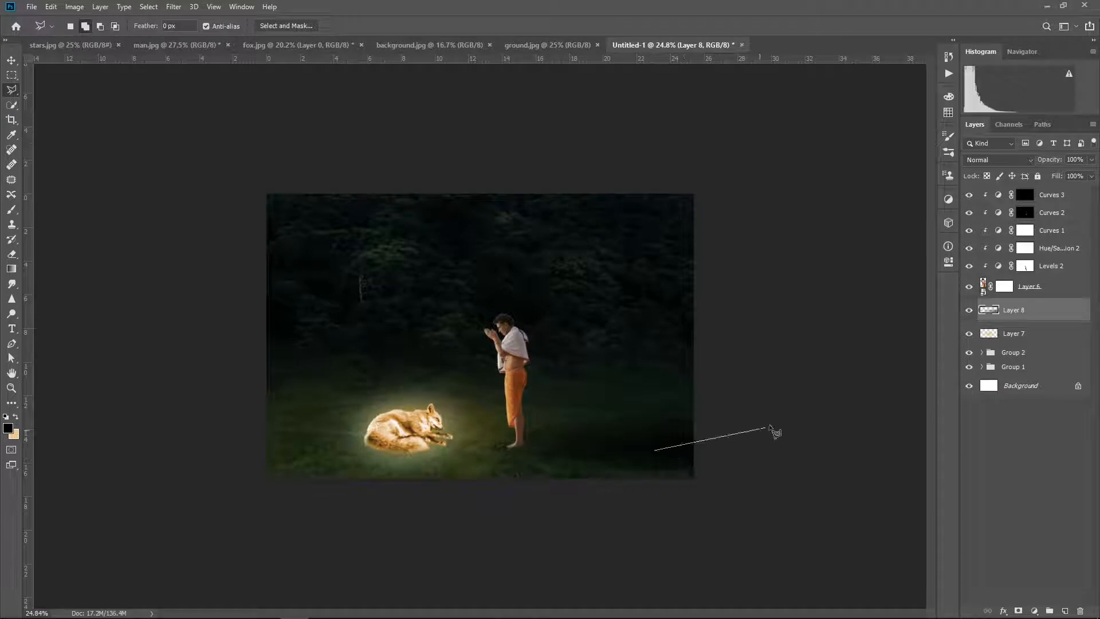
left_click(657, 471)
left_click(630, 491)
double_click(625, 458)
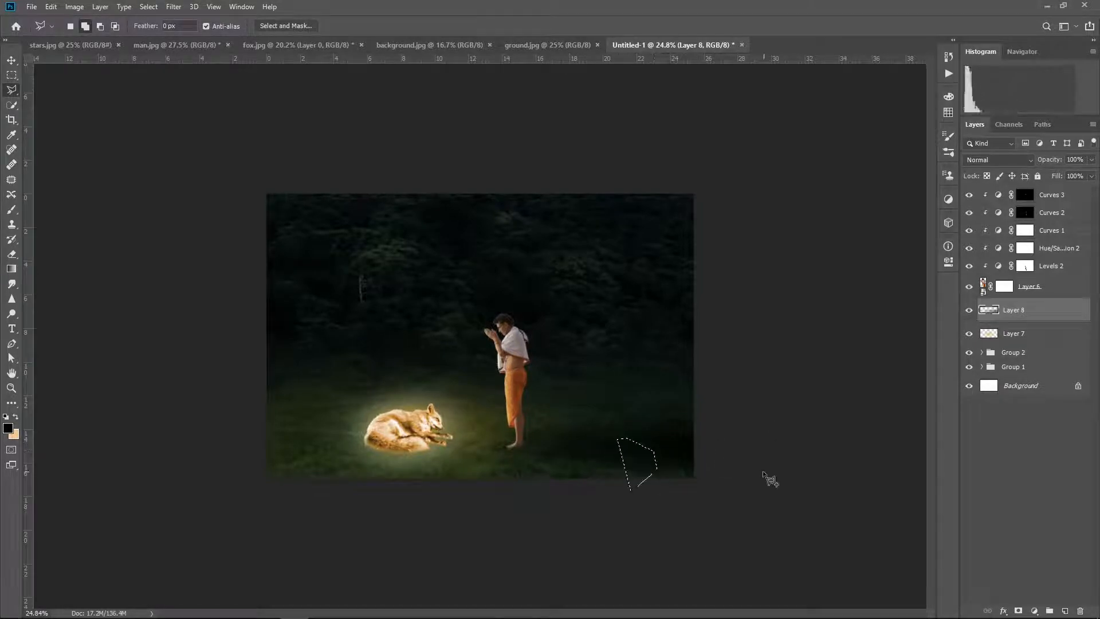
key("ctrl+d")
Step: Stretch the blurred shadow down to the canvas's bottom edge and widen it past the canvas's right edge
left_click(10, 60)
key("ctrl+t")
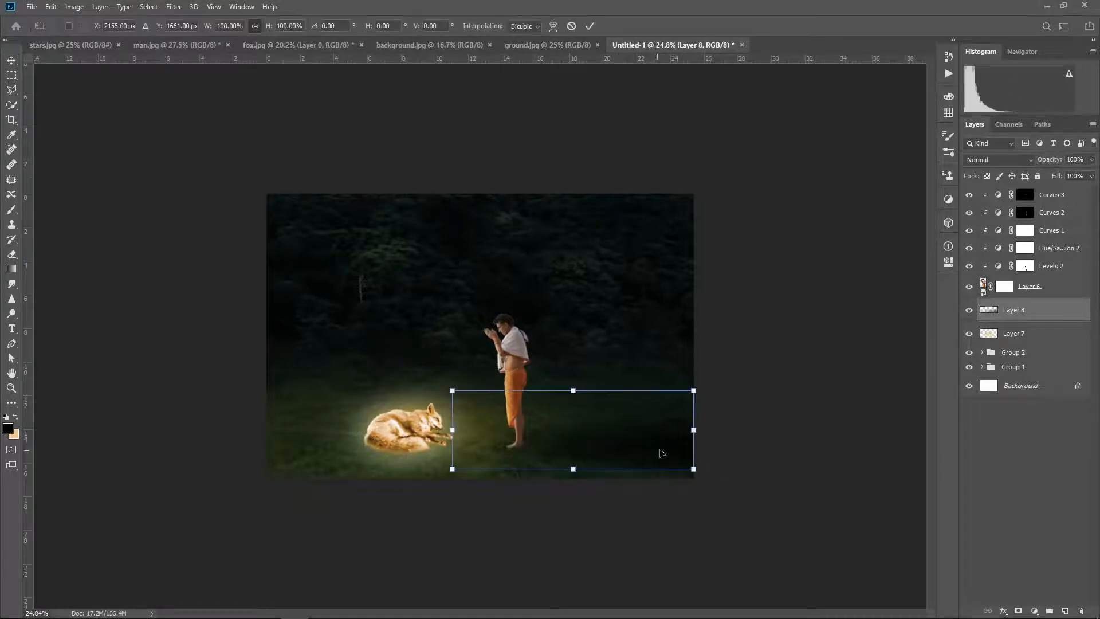
left_click_drag(573, 467, 573, 478)
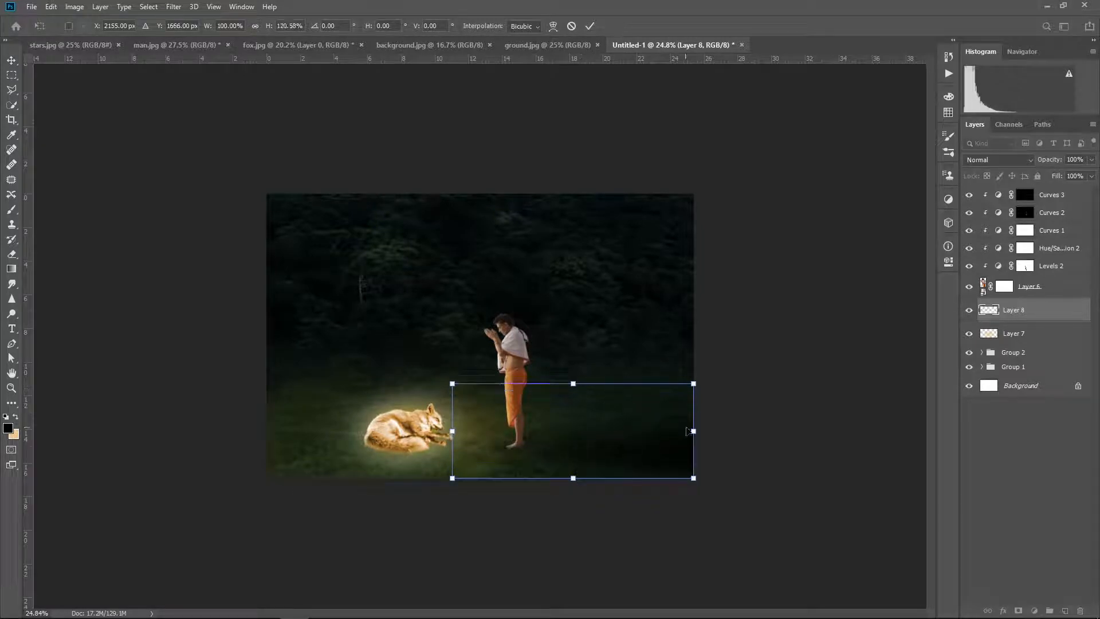
left_click_drag(693, 434, 725, 435)
left_click_drag(588, 390, 589, 390)
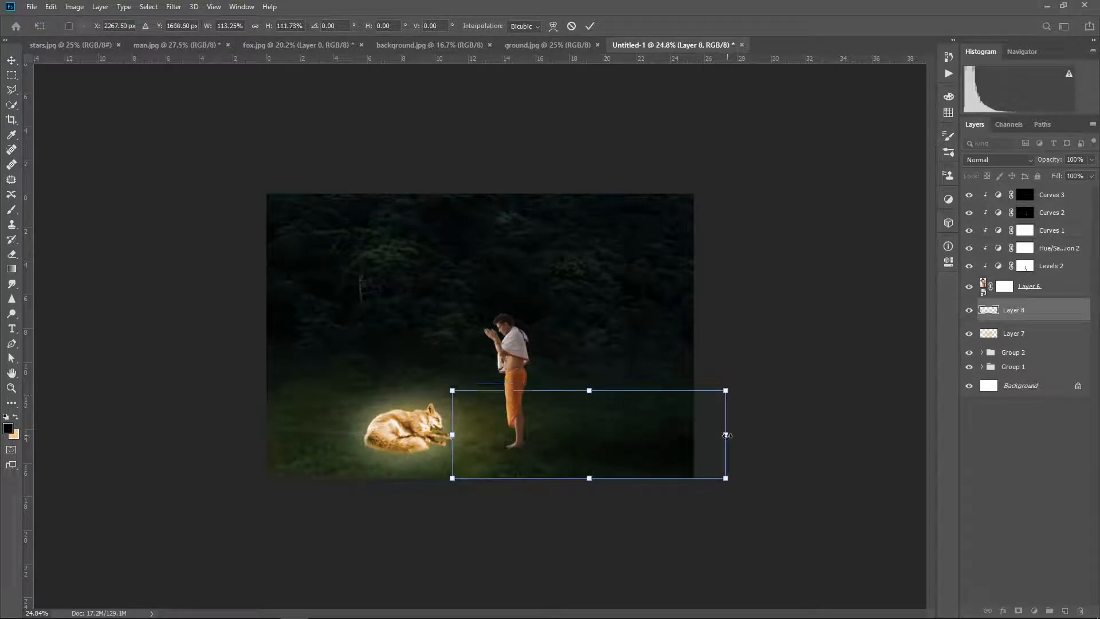
left_click_drag(726, 434, 746, 434)
left_click(1025, 310)
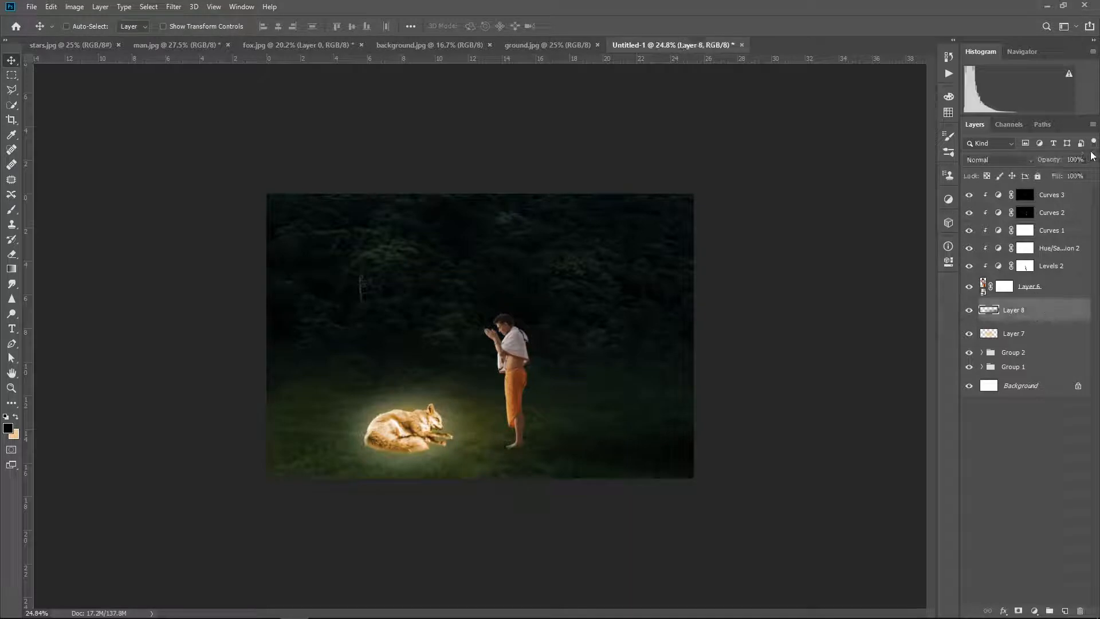
Step: Lower the opacity of the wide shadow on Layer 8 to 65%
left_click(1091, 159)
left_click_drag(1091, 175, 1082, 180)
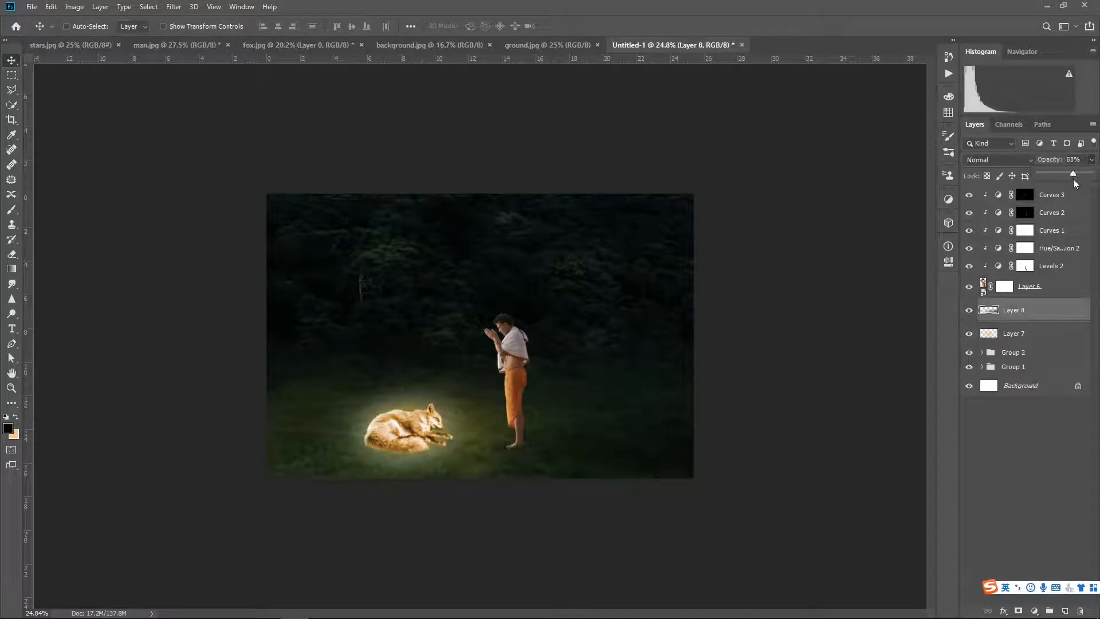
scroll(539, 508, "up", 6)
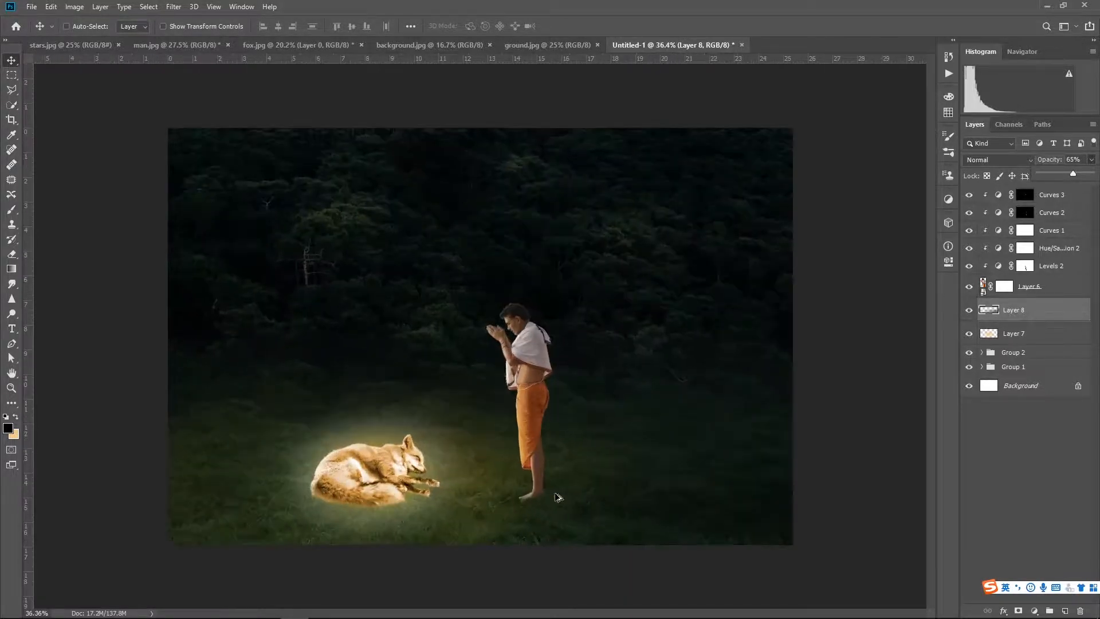
Step: Add a new layer between Layer 7 and Layer 8 and paint a small soft black dab under the man's feet
left_click(1019, 314)
left_click(1030, 334)
left_click(1065, 610)
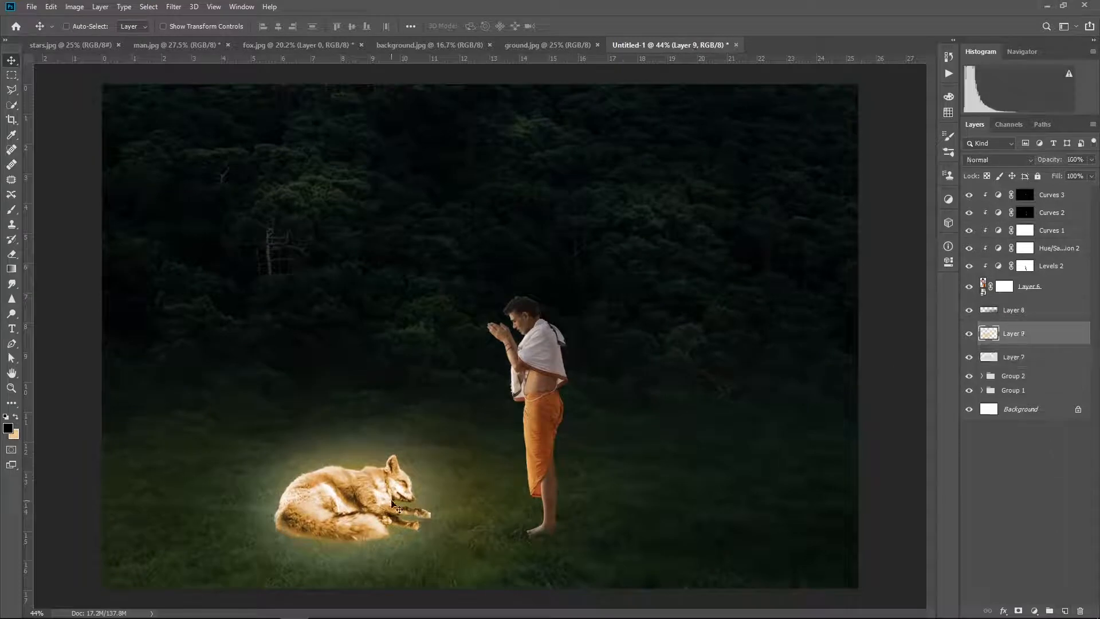
left_click(631, 401, "alt")
key("ctrl+z")
key("b")
key("bracketright")
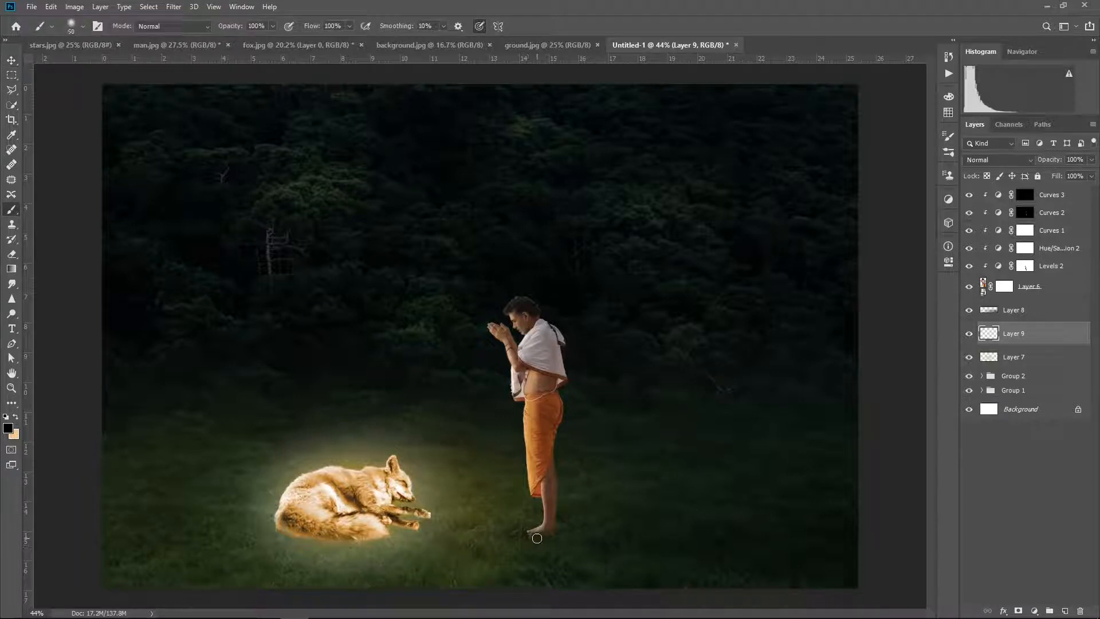
left_click_drag(533, 536, 543, 537)
key("ctrl+z")
left_click_drag(532, 539, 545, 535)
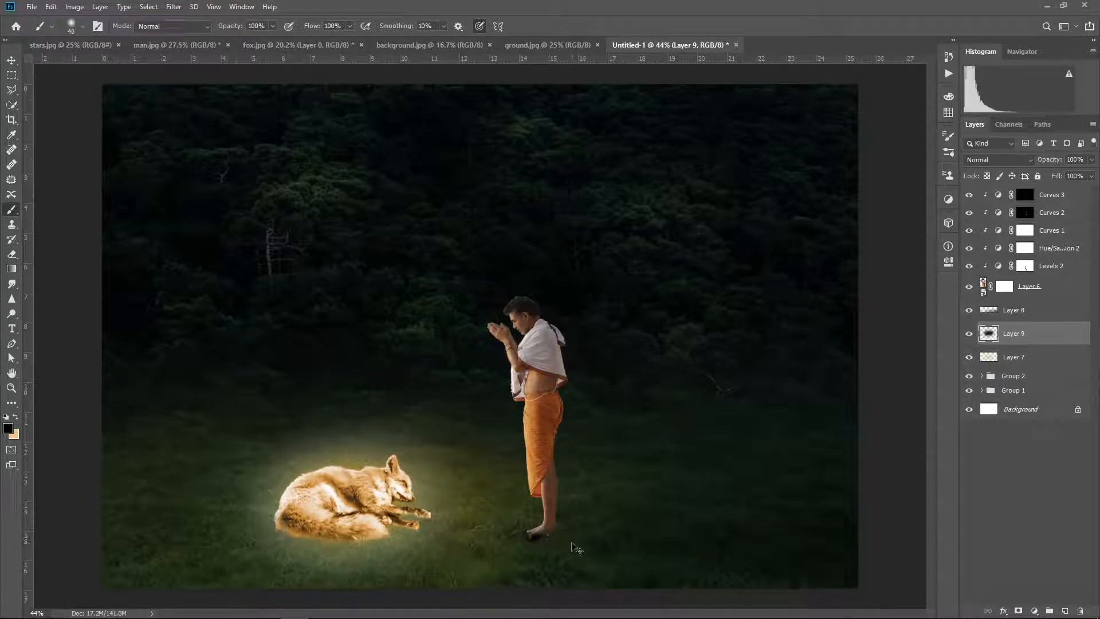
Step: Stretch the black dab to about 686% width and 138% height so it extends behind the man's feet
key("ctrl+t")
left_click_drag(546, 536, 671, 533)
left_click_drag(600, 534, 588, 534)
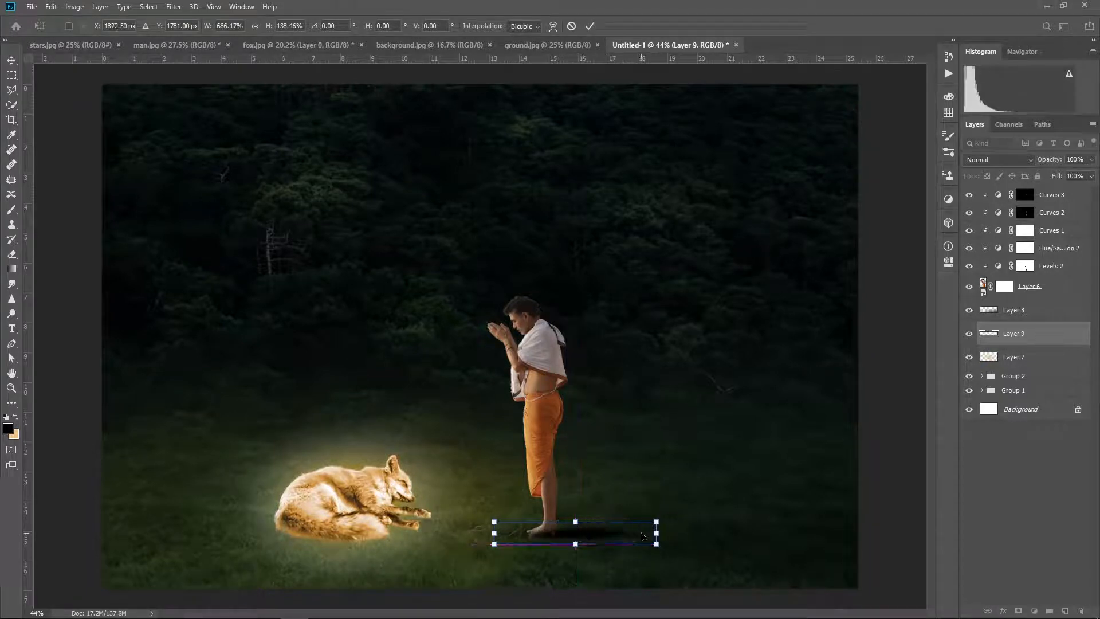
key("Return")
key("b")
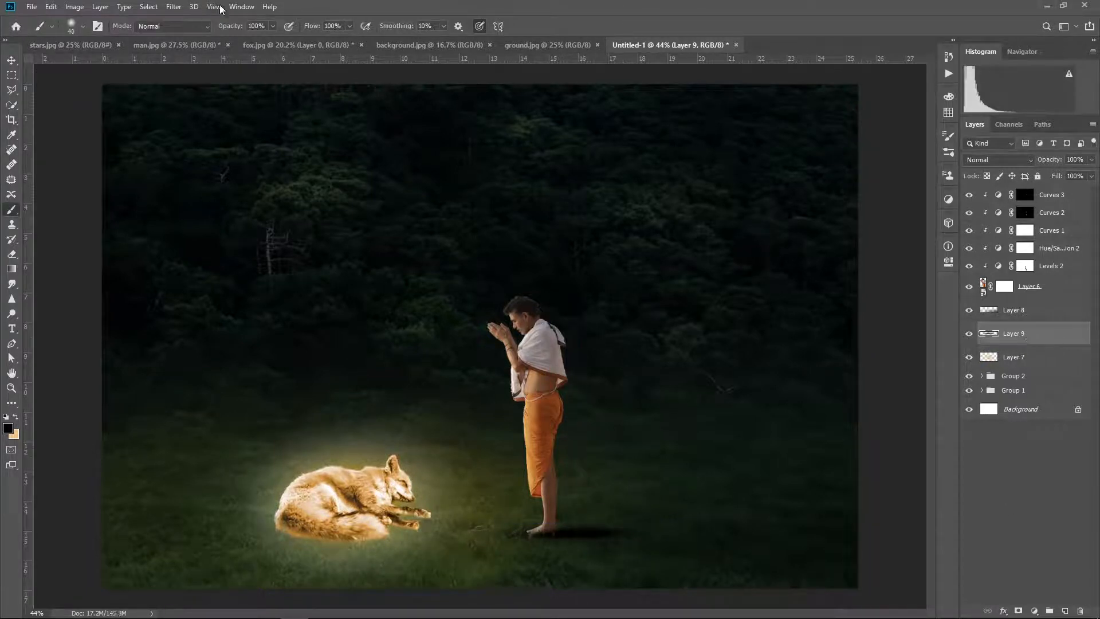
Step: Soften the stretched contact shadow with a Gaussian Blur of about 30 pixels radius
left_click(175, 7)
mouse_move(183, 142)
left_click(352, 193)
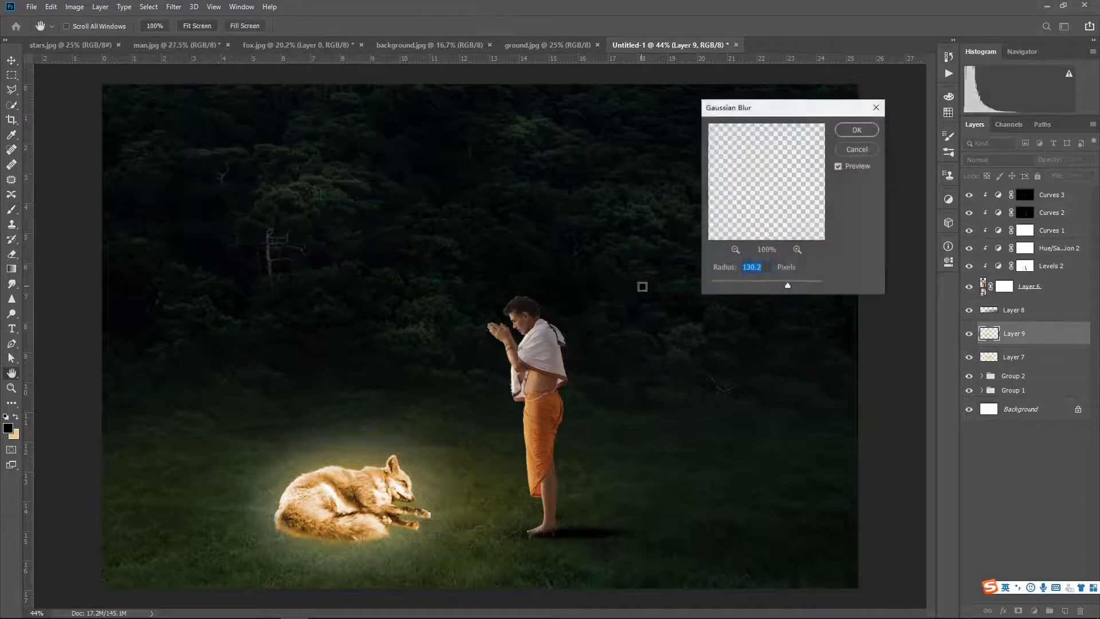
left_click_drag(787, 285, 761, 285)
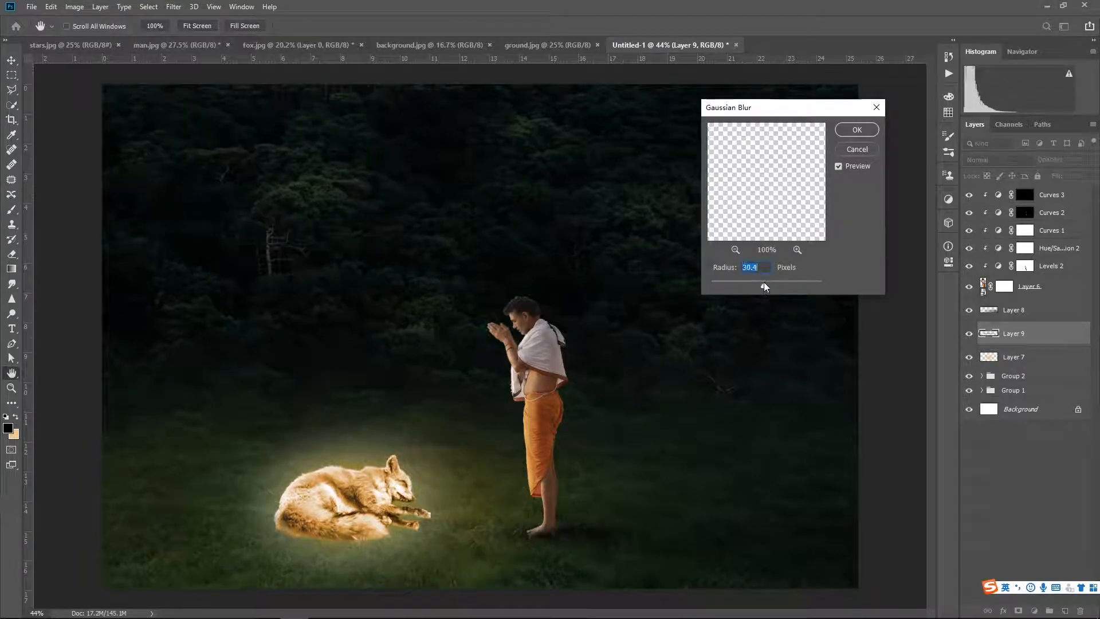
left_click(855, 134)
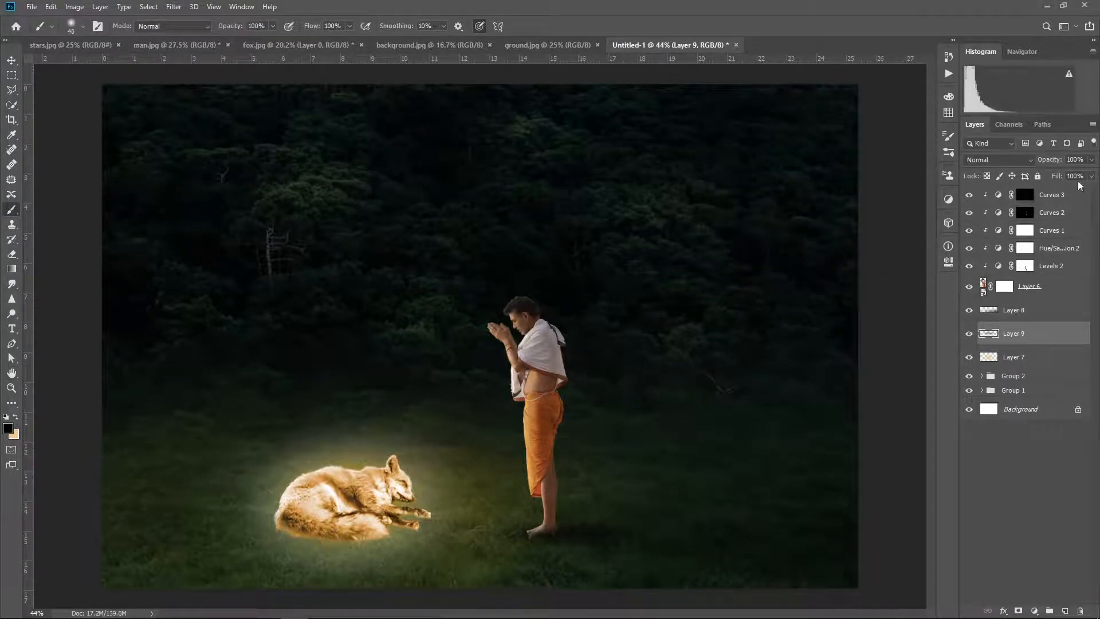
Step: Reduce the opacity of the contact shadow on Layer 9
left_click(1091, 160)
left_click_drag(1091, 173, 1071, 175)
left_click(1050, 161)
left_click(1017, 493)
scroll(657, 506, "down", 4)
scroll(609, 500, "up", 3)
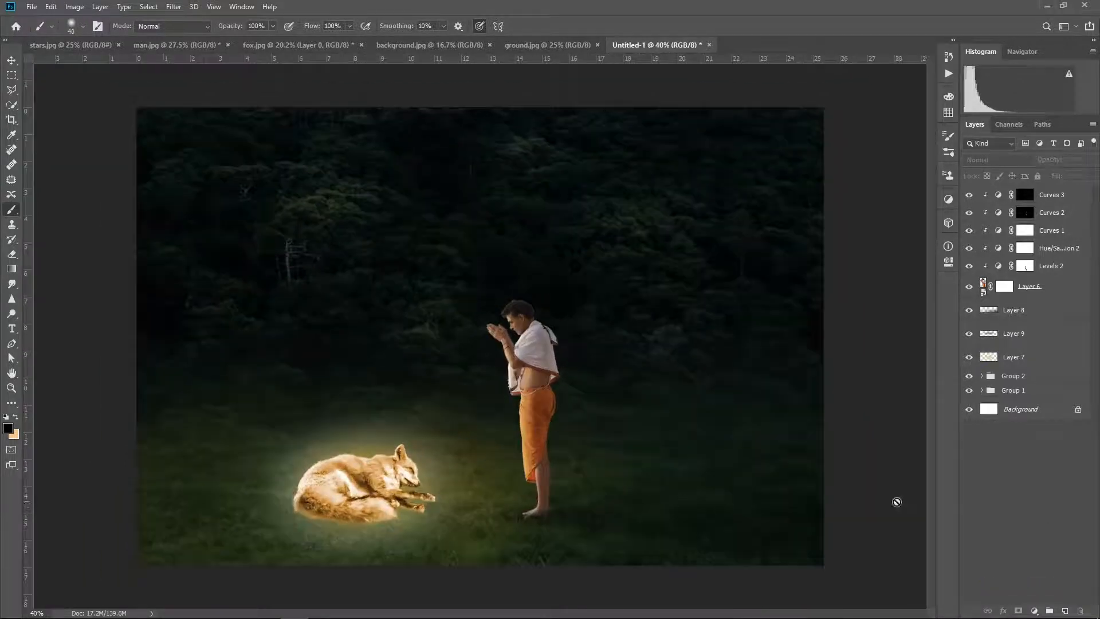
Step: Add an empty layer clipped to the man's layer and sample his dark hair colour #211b18 as the foreground colour
left_click(1046, 282)
left_click(1064, 609)
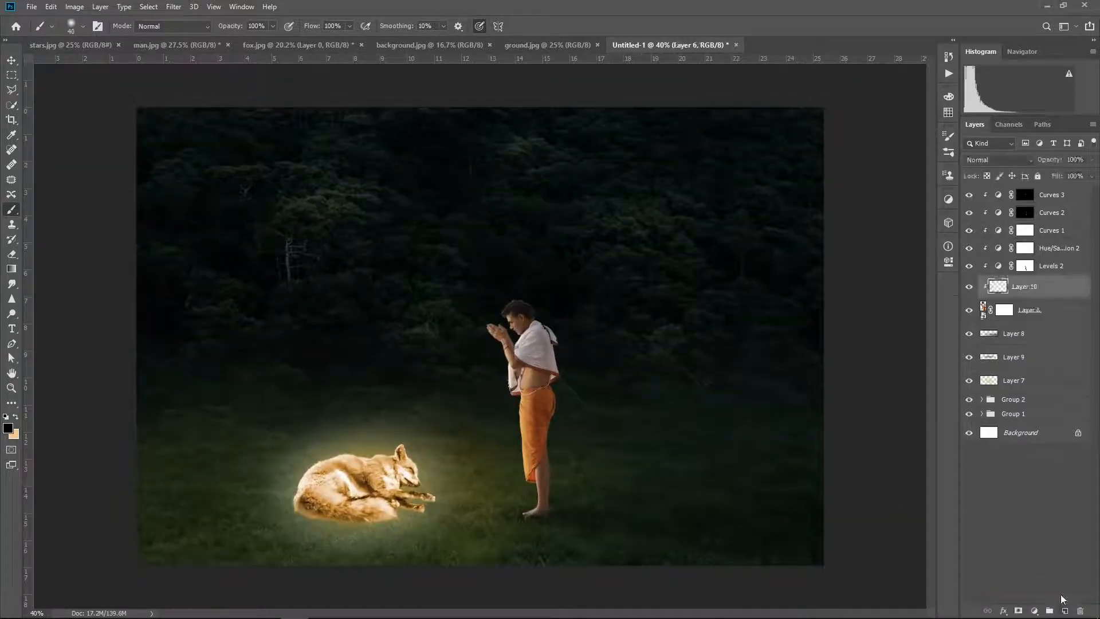
scroll(441, 310, "up", 7)
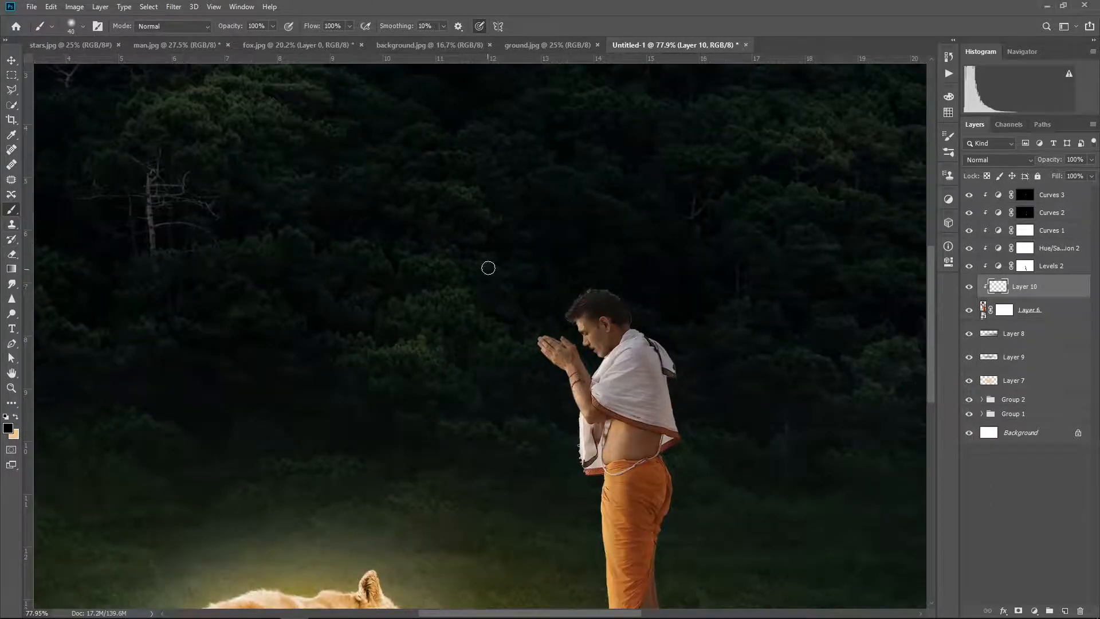
key("alt+i")
left_click(572, 3)
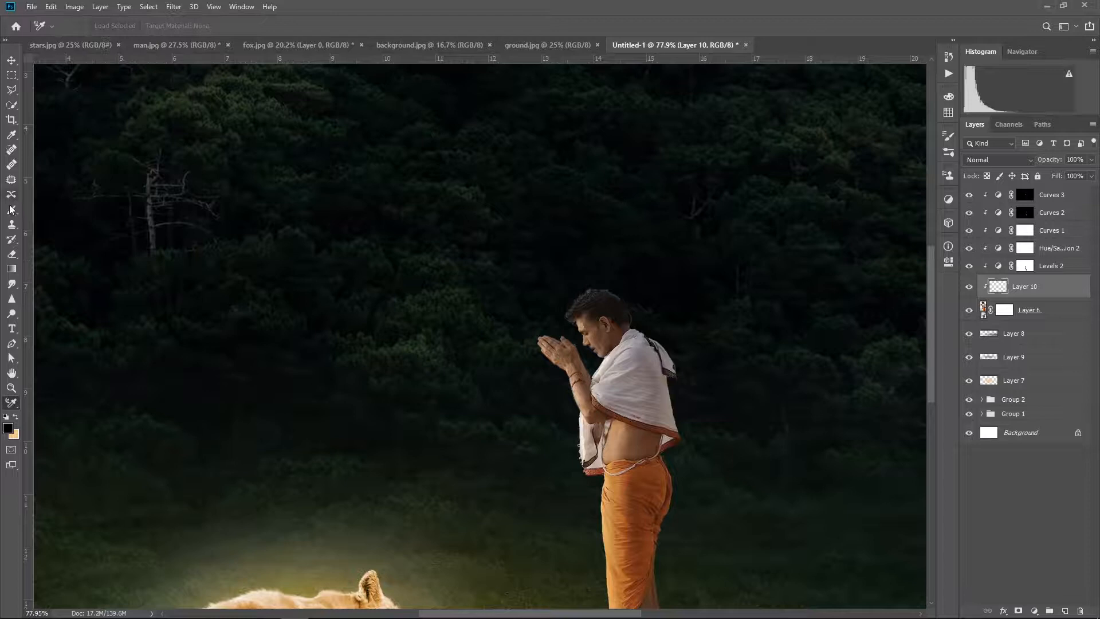
left_click(8, 428)
left_click(597, 288)
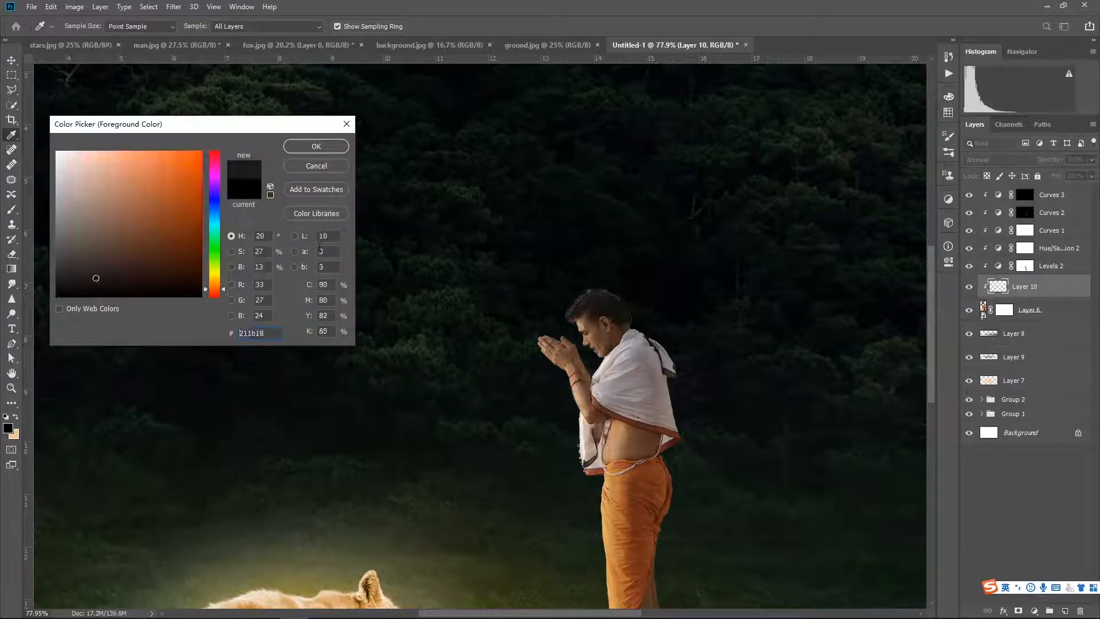
left_click(316, 146)
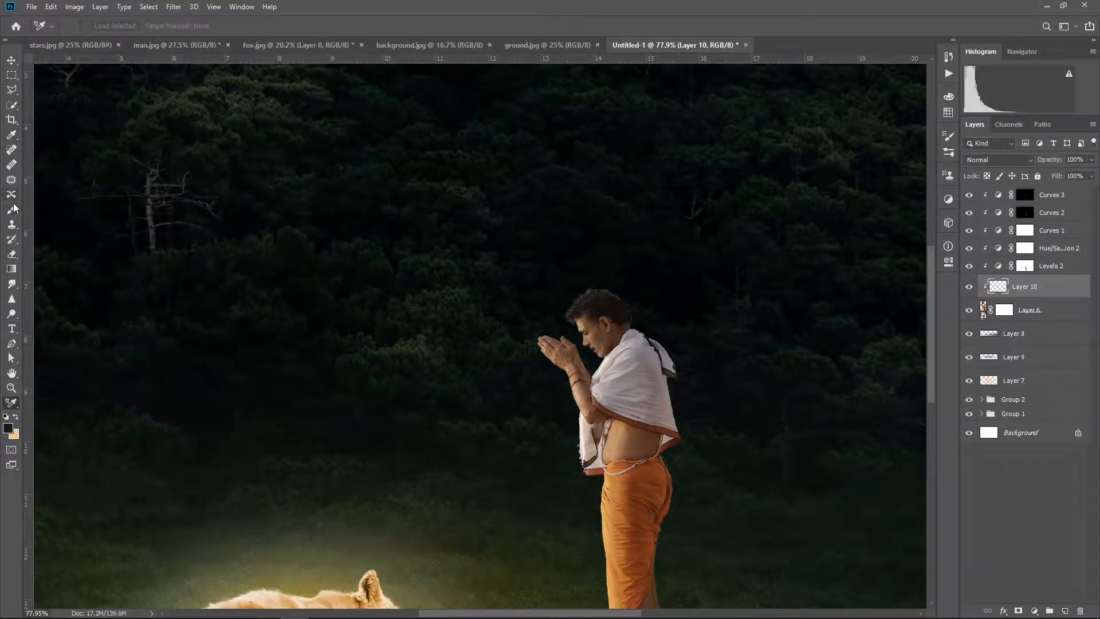
left_click(11, 209)
Step: Brush the sampled dark colour over the light fringe along the back and top of the man's hair
scroll(624, 292, "up", 5)
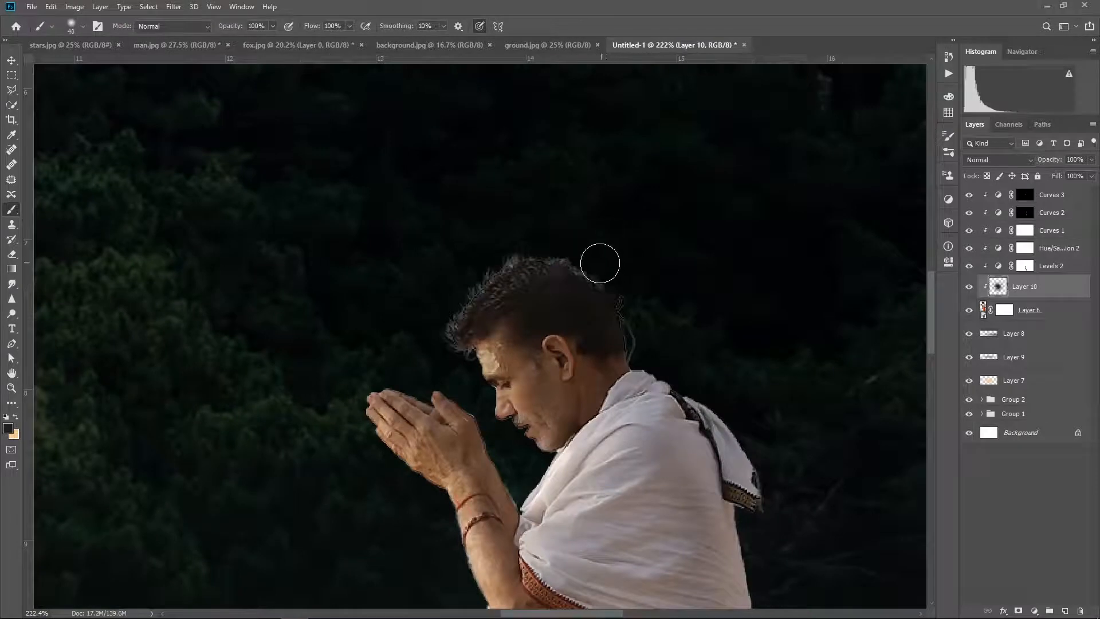
mouse_move(600, 263)
left_mouse_down()
mouse_move(662, 314)
mouse_move(645, 342)
mouse_move(665, 348)
left_mouse_up()
mouse_move(568, 247)
left_mouse_down()
mouse_move(547, 232)
mouse_move(486, 244)
mouse_move(438, 317)
mouse_move(445, 328)
mouse_move(530, 242)
mouse_move(558, 234)
mouse_move(505, 245)
mouse_move(599, 242)
mouse_move(533, 244)
left_mouse_up()
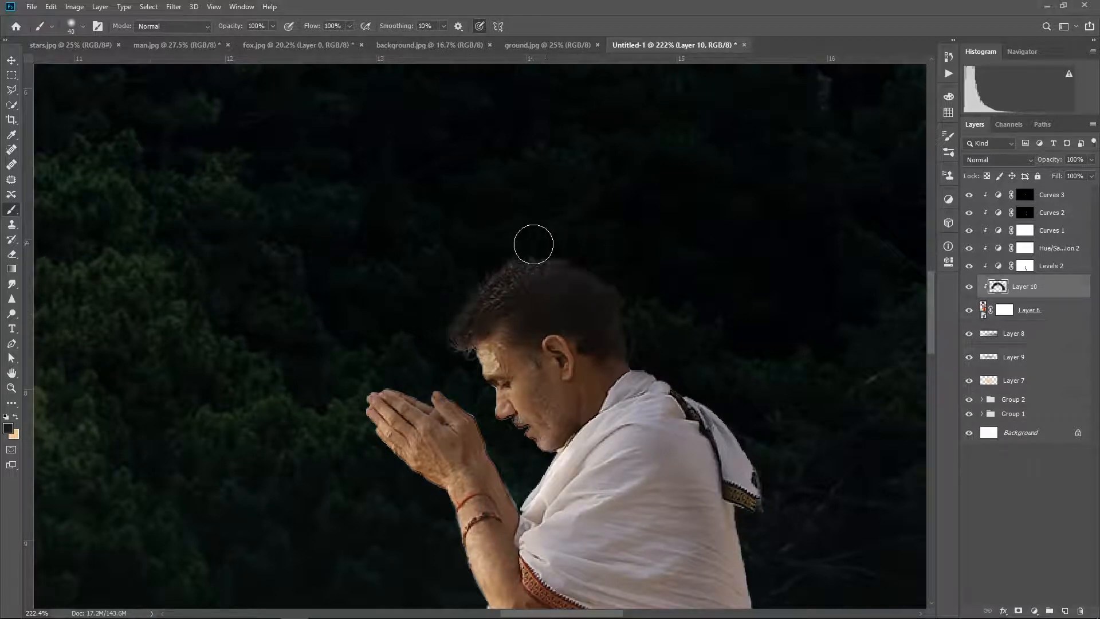
scroll(640, 243, "down", 5)
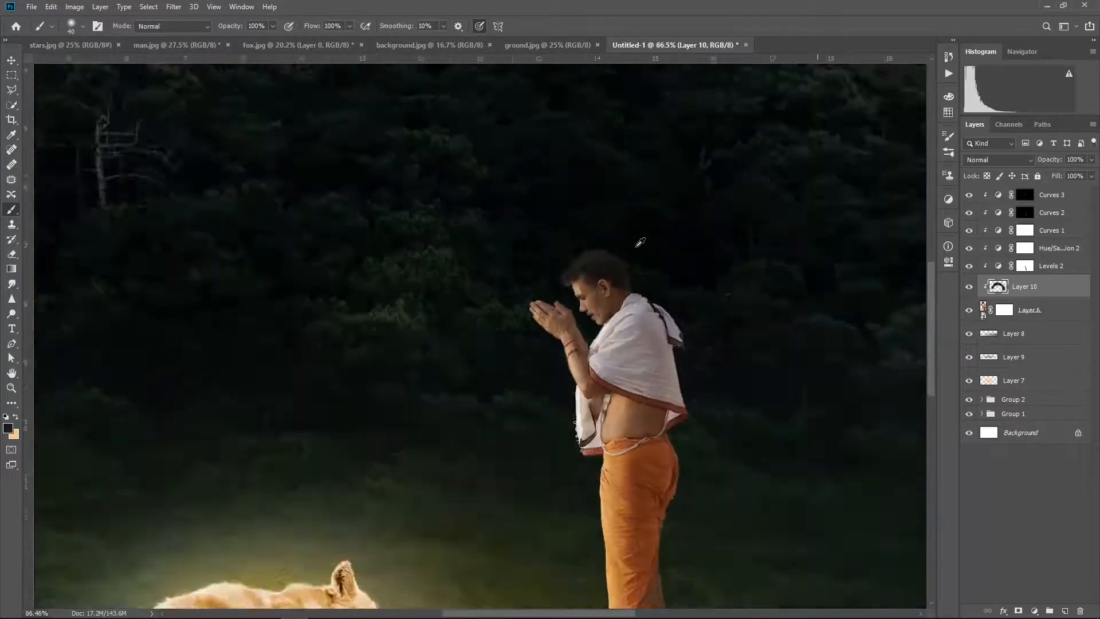
scroll(640, 242, "down", 3)
scroll(636, 283, "down", 1)
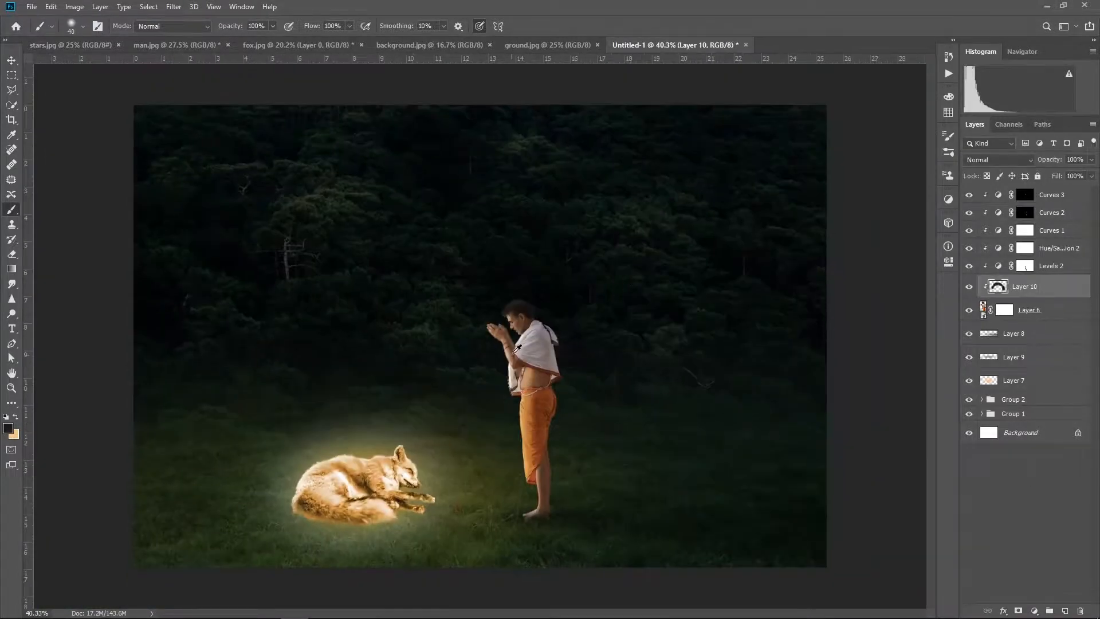
scroll(517, 348, "up", 2)
scroll(556, 413, "down", 1)
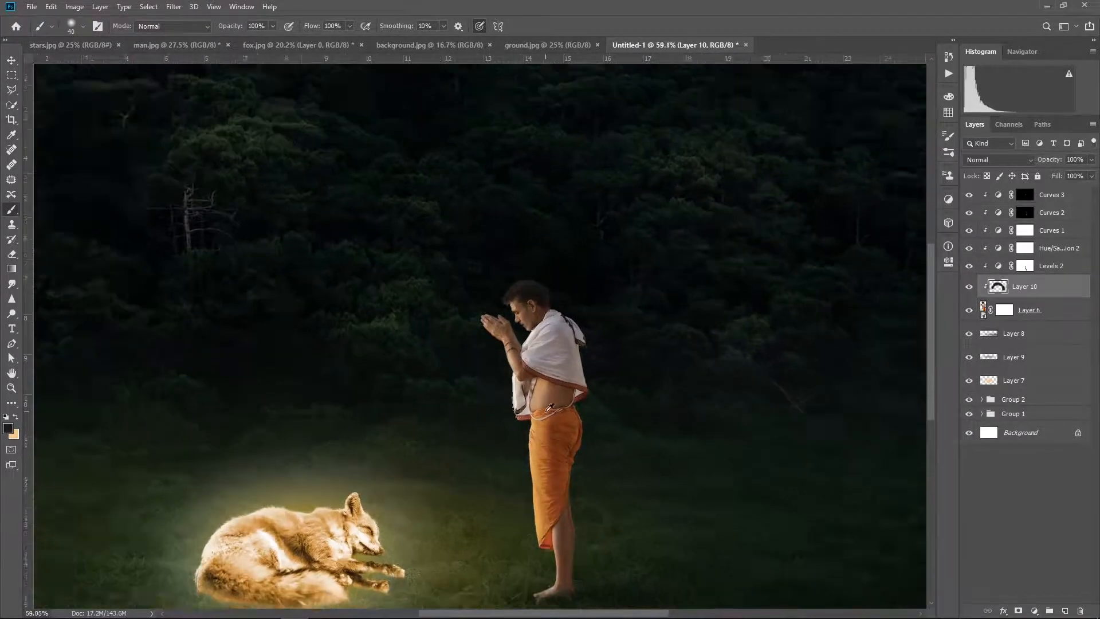
Step: Add a Selective Color adjustment above Curves 3 and clip it to the man's layer
left_click(1059, 310)
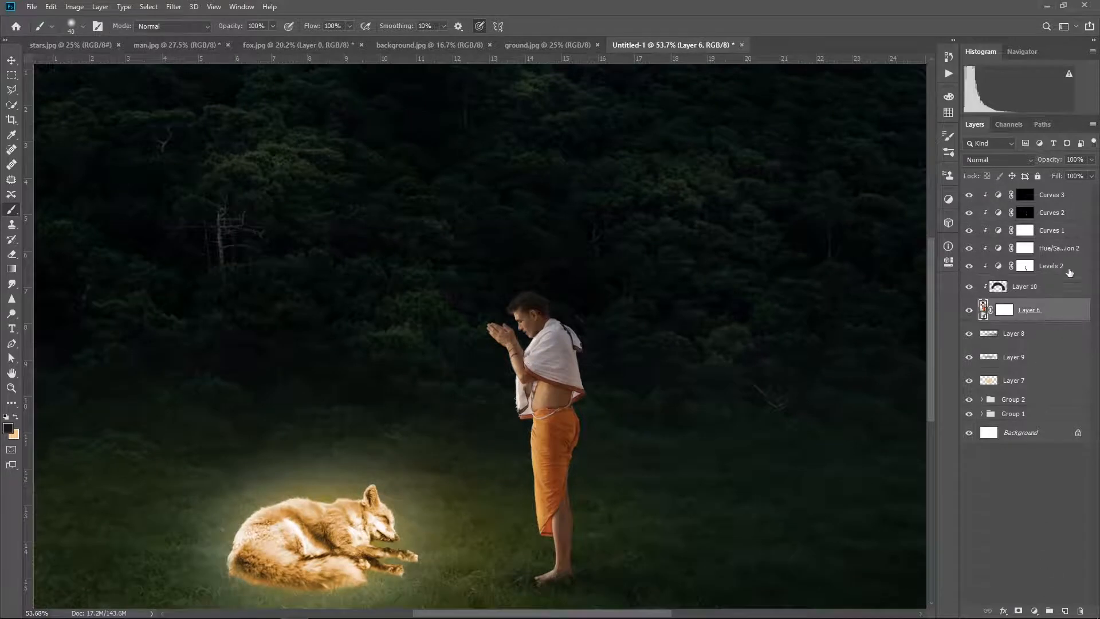
left_click(1058, 195)
left_click(1034, 610)
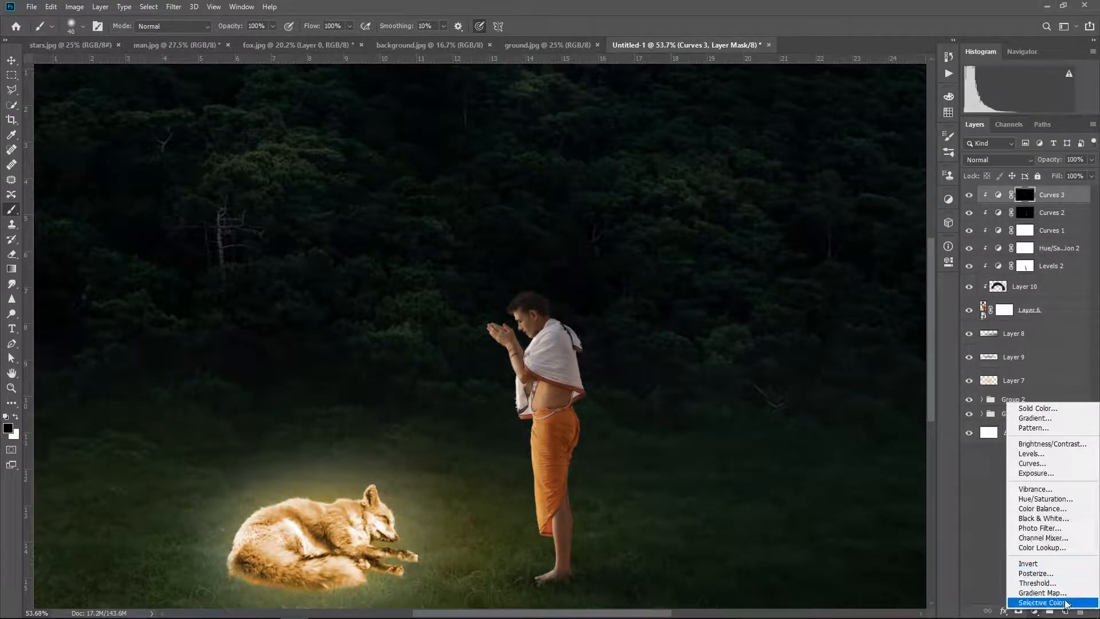
left_click(1064, 603)
left_click(849, 492)
Step: Set the Black amount of the Blacks range to +4% in the man's Selective Color adjustment
left_click(716, 291)
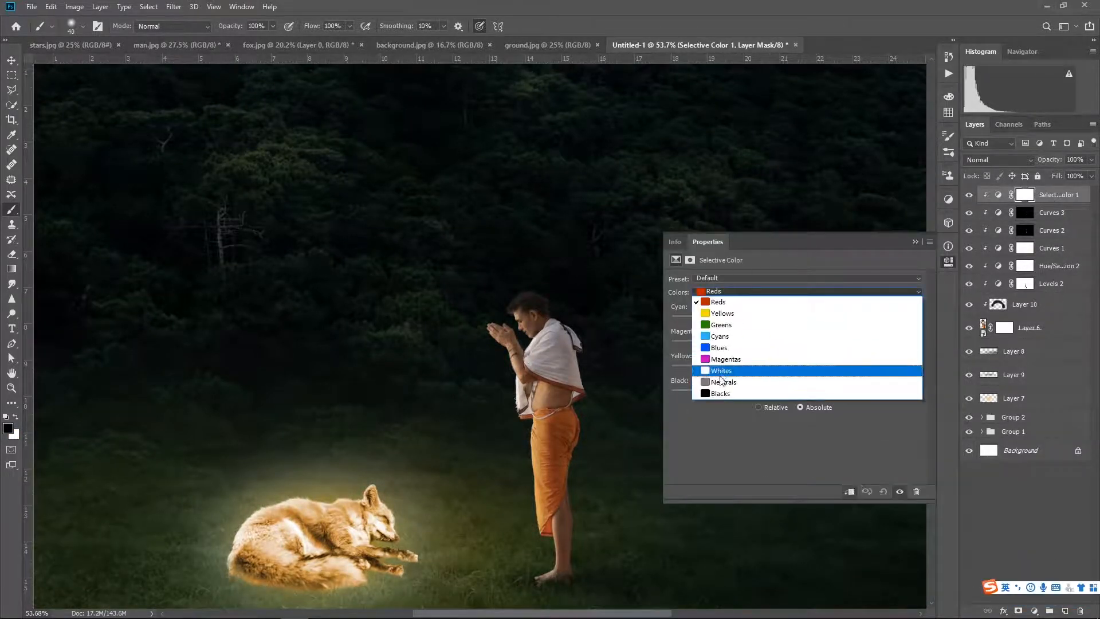
left_click(722, 397)
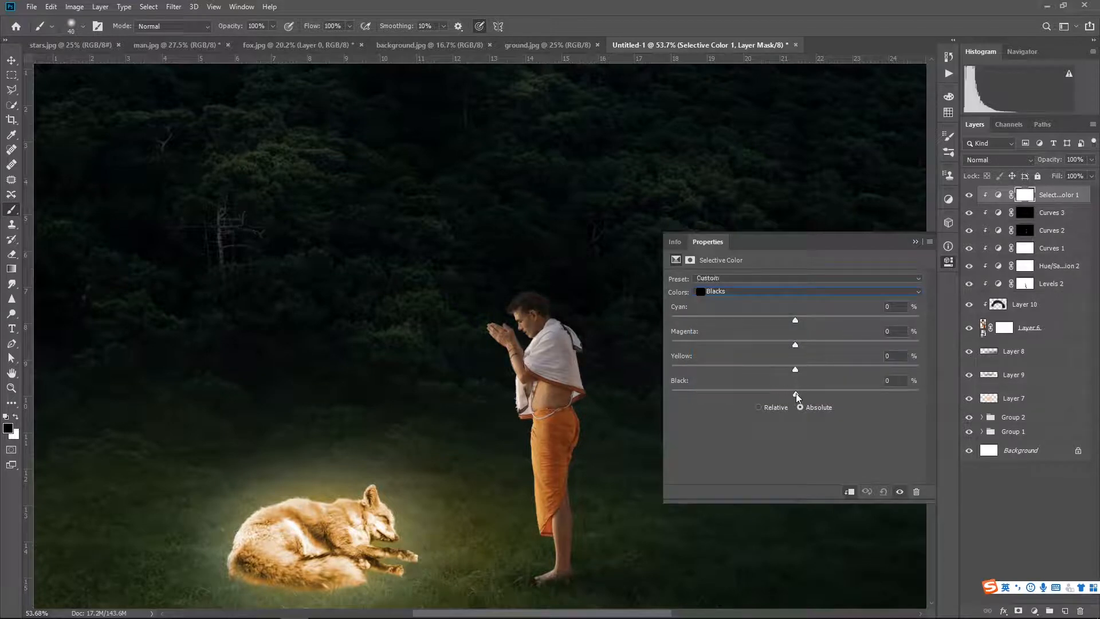
left_click_drag(795, 394, 809, 394)
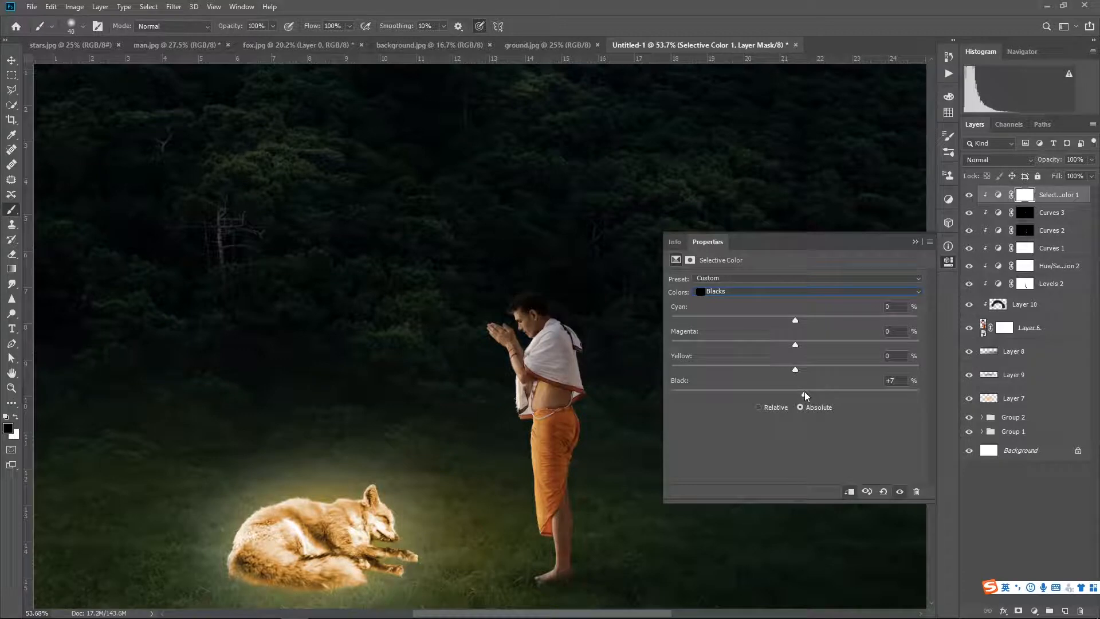
left_click(914, 242)
left_click(981, 509)
scroll(534, 468, "down", 4)
scroll(503, 464, "up", 5)
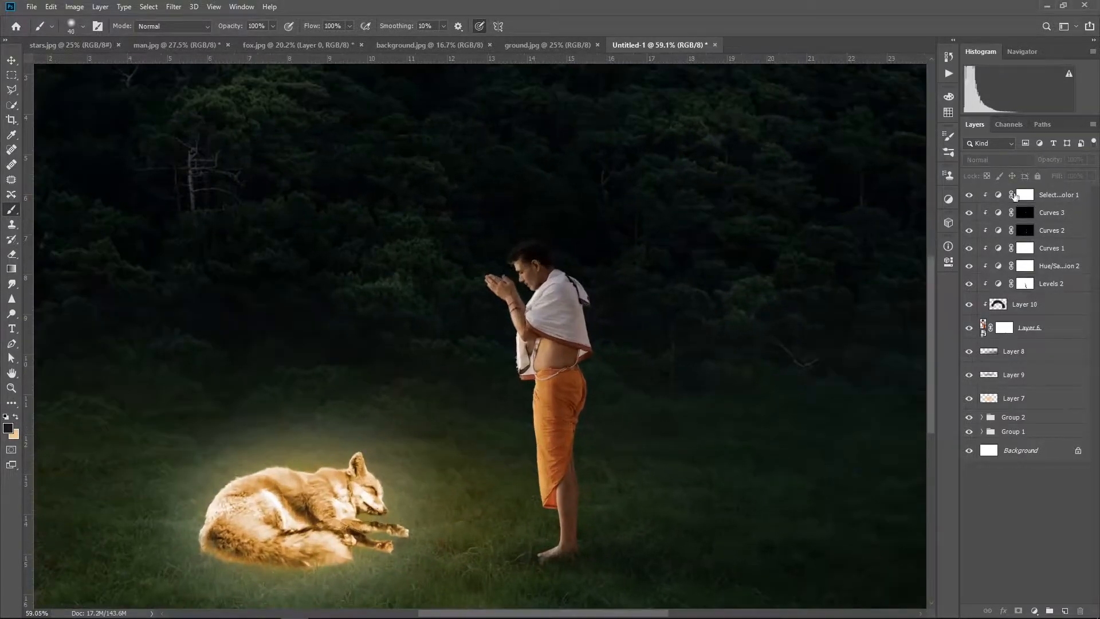
Step: Review the Selective Color settings and examine the man and fox against the whole composite
double_click(998, 195)
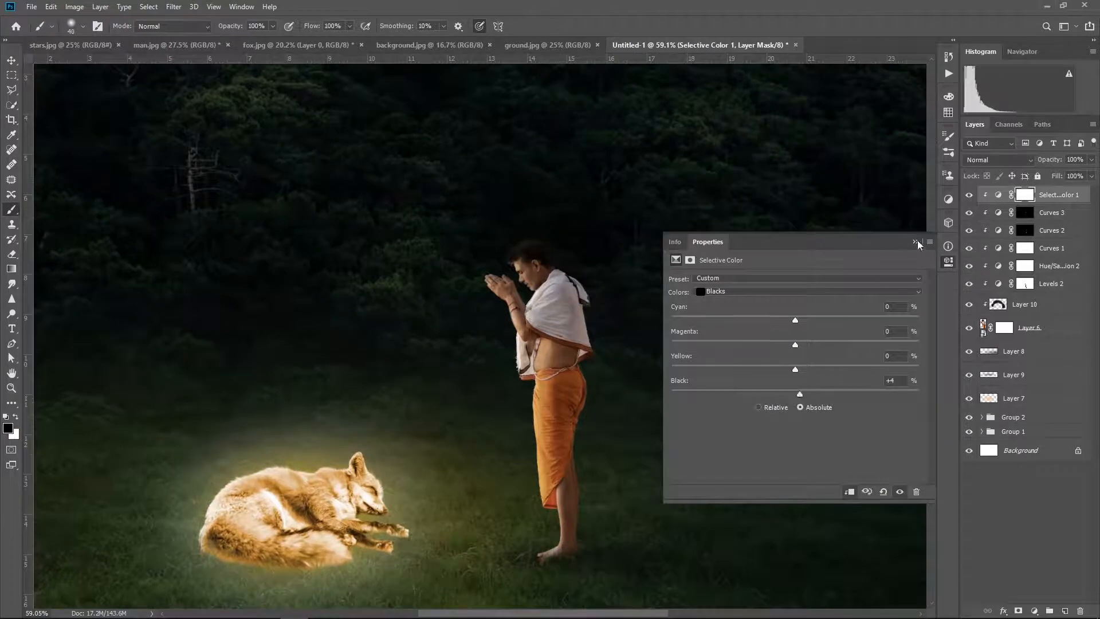
left_click(916, 242)
left_click(984, 510)
scroll(440, 482, "down", 4)
scroll(438, 483, "up", 2)
scroll(438, 483, "down", 4)
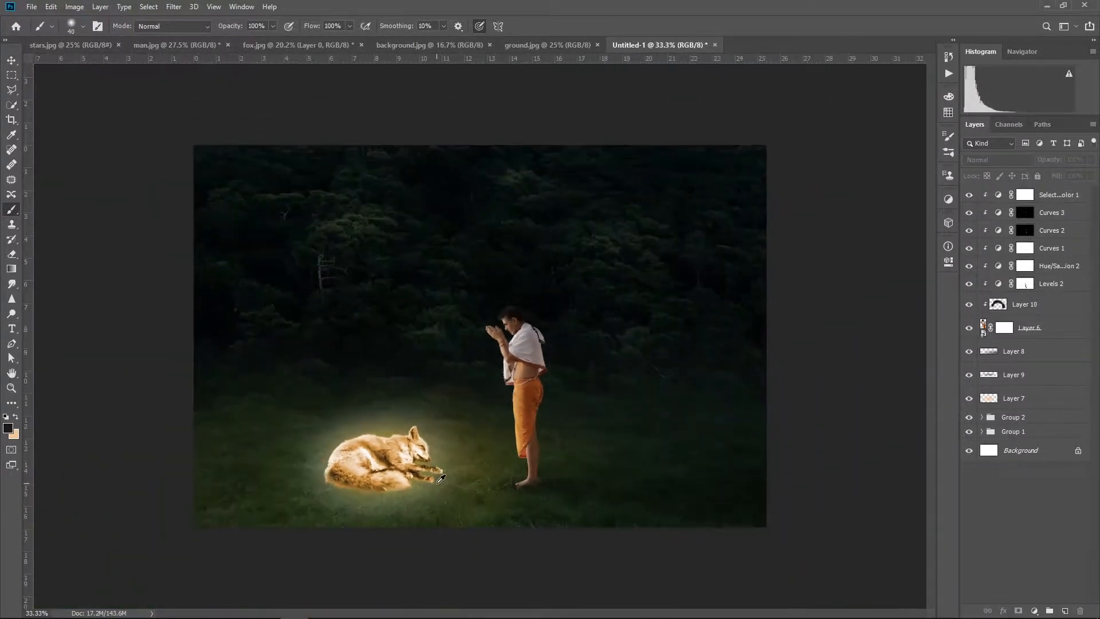
scroll(440, 478, "up", 3)
scroll(441, 476, "down", 2)
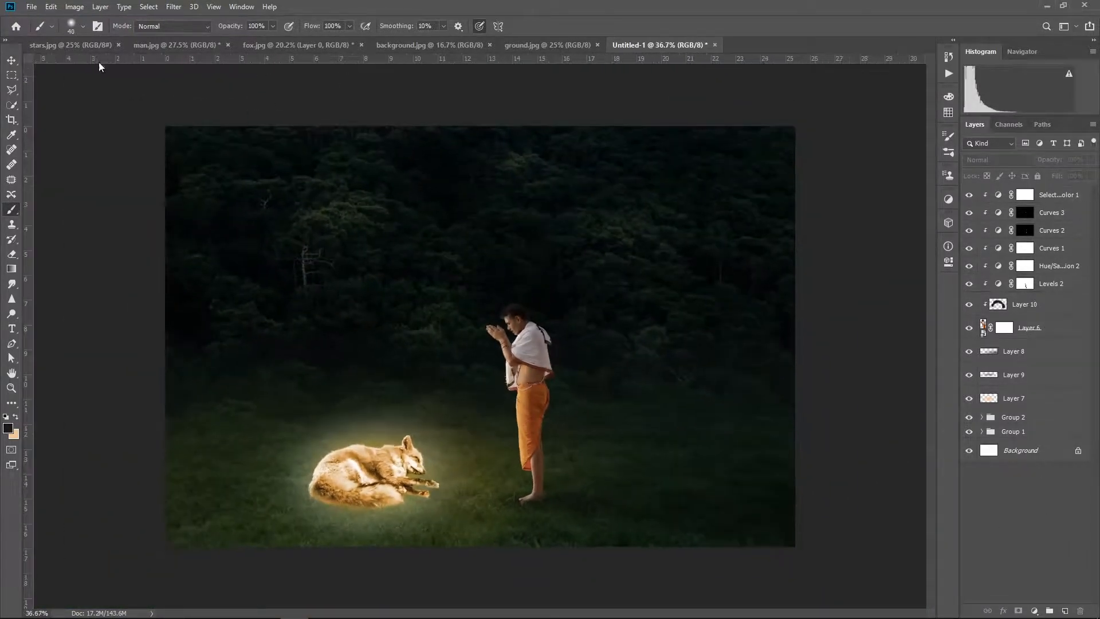
Step: Bring the stars.jpg image into the composite as the topmost layer, covering the whole canvas
left_click(98, 46)
left_click_drag(988, 196, 406, 393)
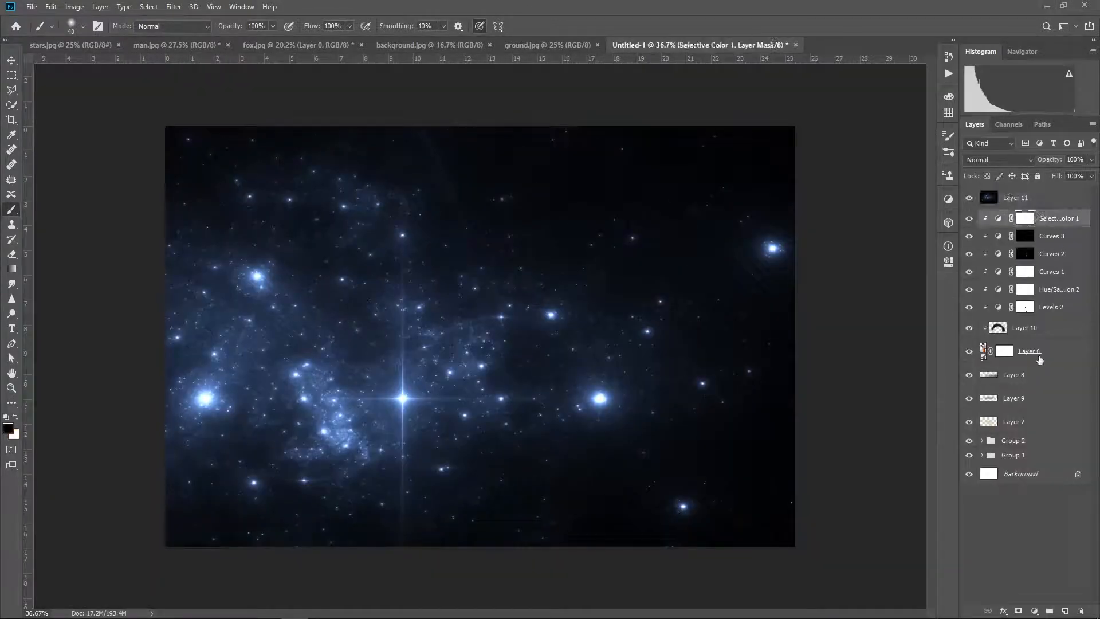
Step: Group the man's layer together with its clipped adjustments and the shadow layers down to Layer 7
left_click(1057, 362, "shift")
left_click(1032, 422, "shift")
key("ctrl+g")
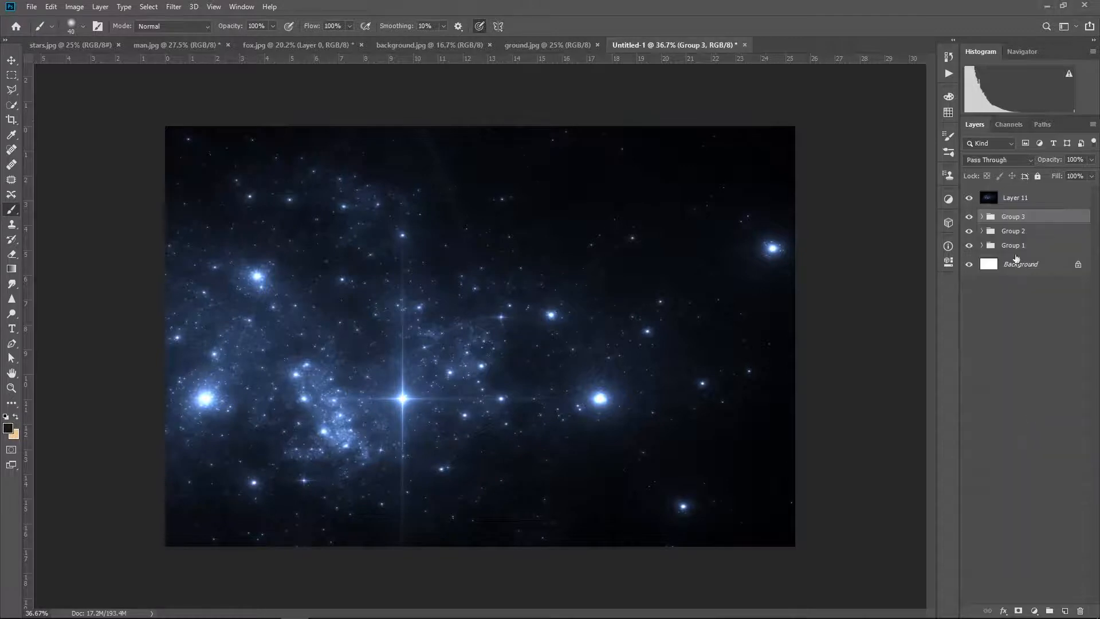
Step: Scale the stars layer down to about 60% and position it over the canvas
left_click(989, 198)
key("ctrl+t")
scroll(834, 238, "down", 4)
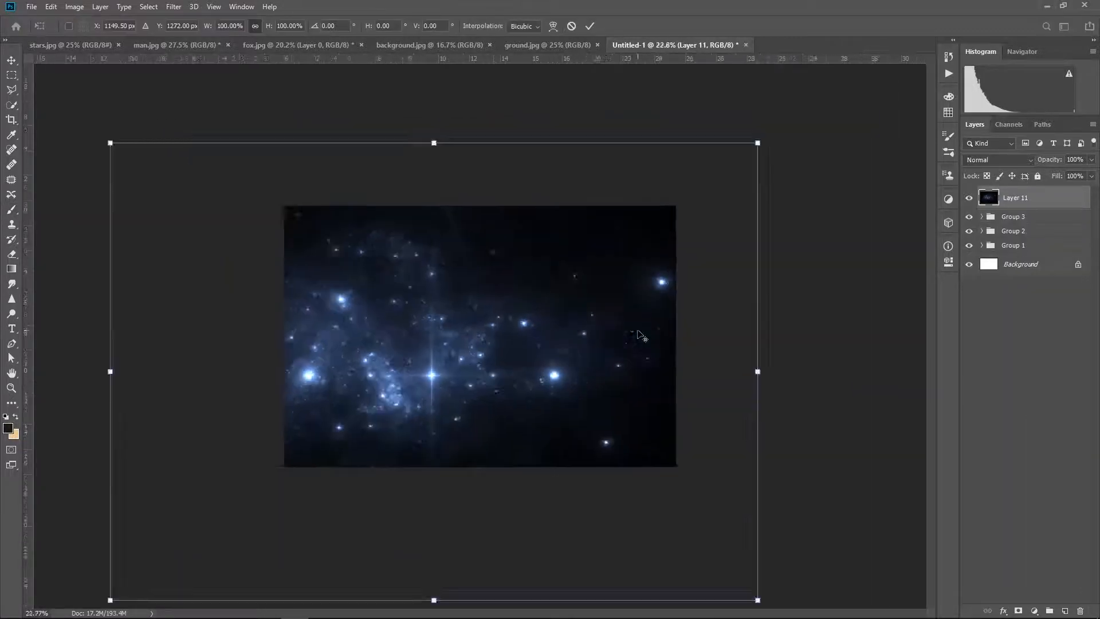
left_click_drag(675, 201, 491, 322)
left_click_drag(428, 387, 538, 305)
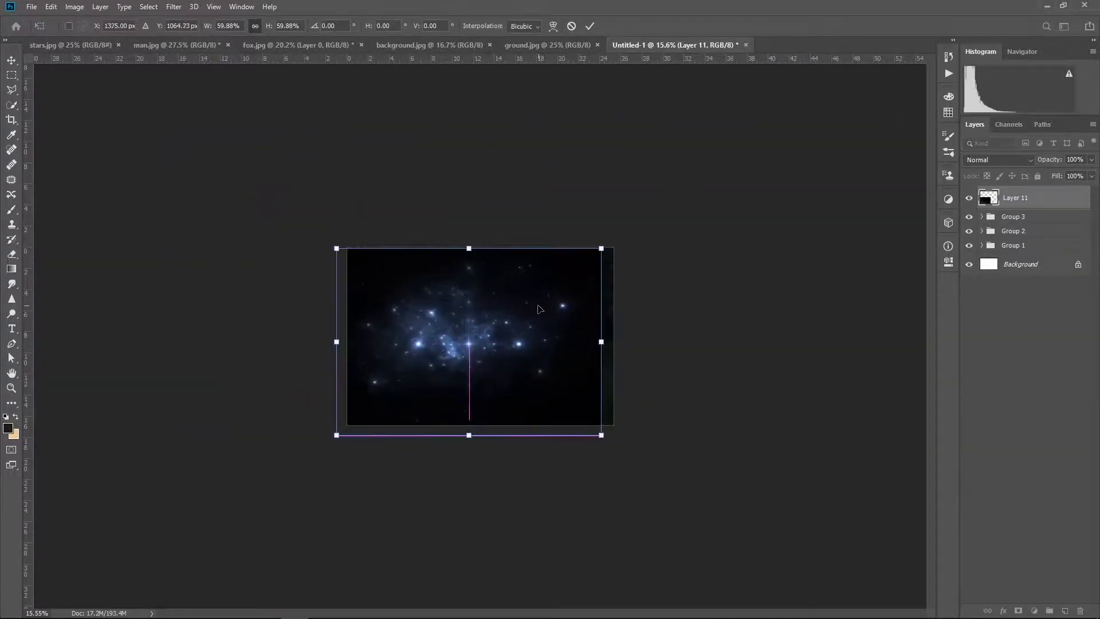
key("Return")
Step: Set the stars layer's blend mode to Screen
scroll(610, 347, "up", 10)
left_click(999, 160)
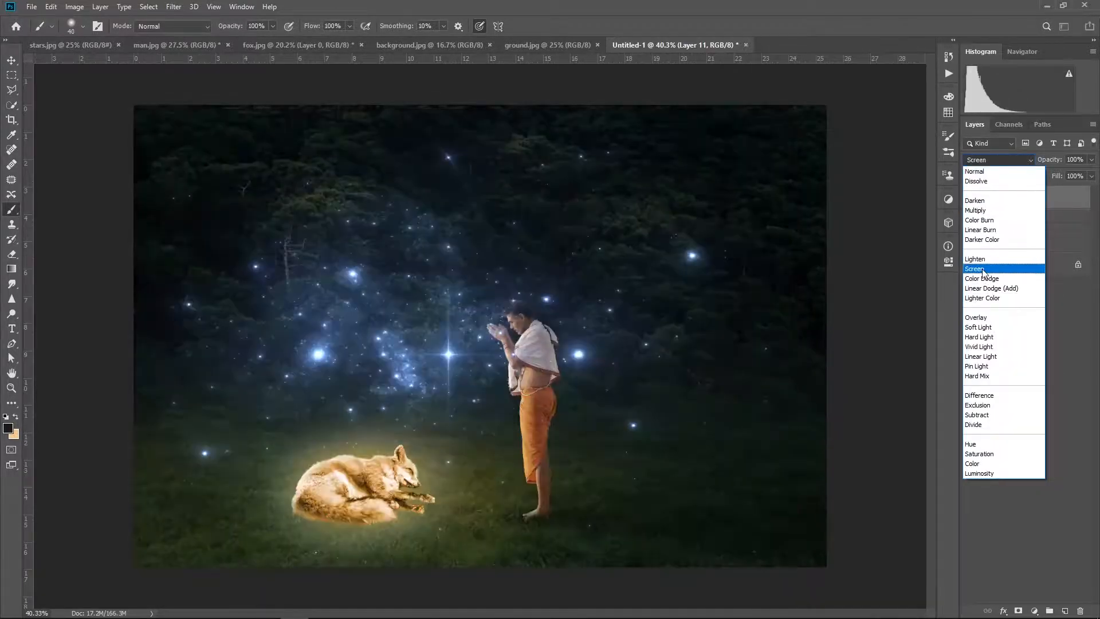
left_click(983, 269)
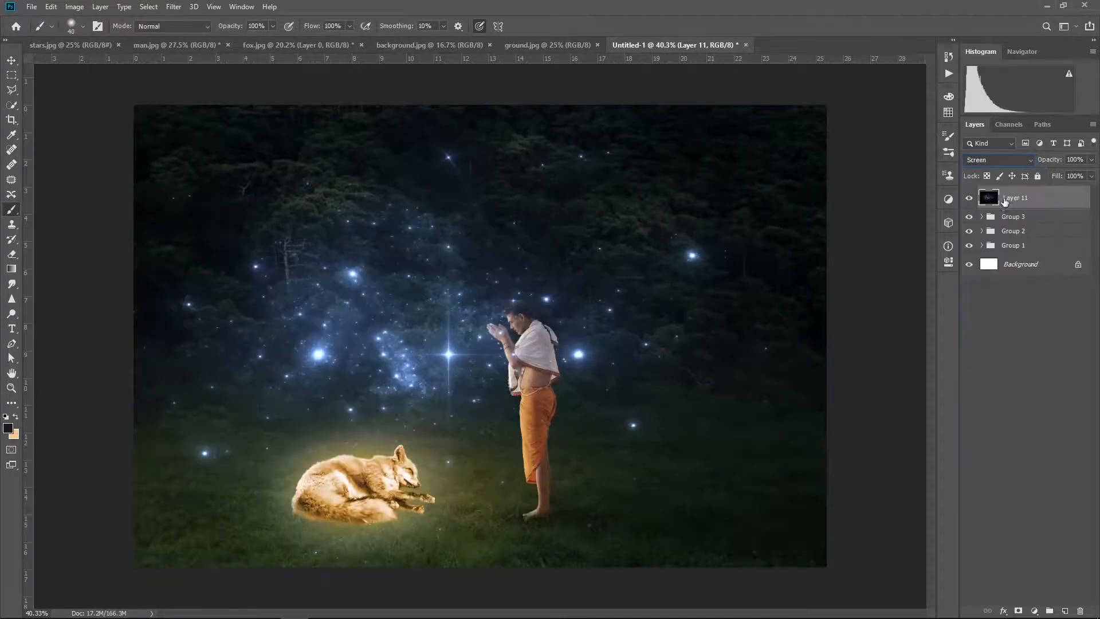
Step: Clip a Levels adjustment to the stars with black input 106, midtones 0.36 and output levels 2 to 230
left_click(1034, 610)
left_click(1028, 475)
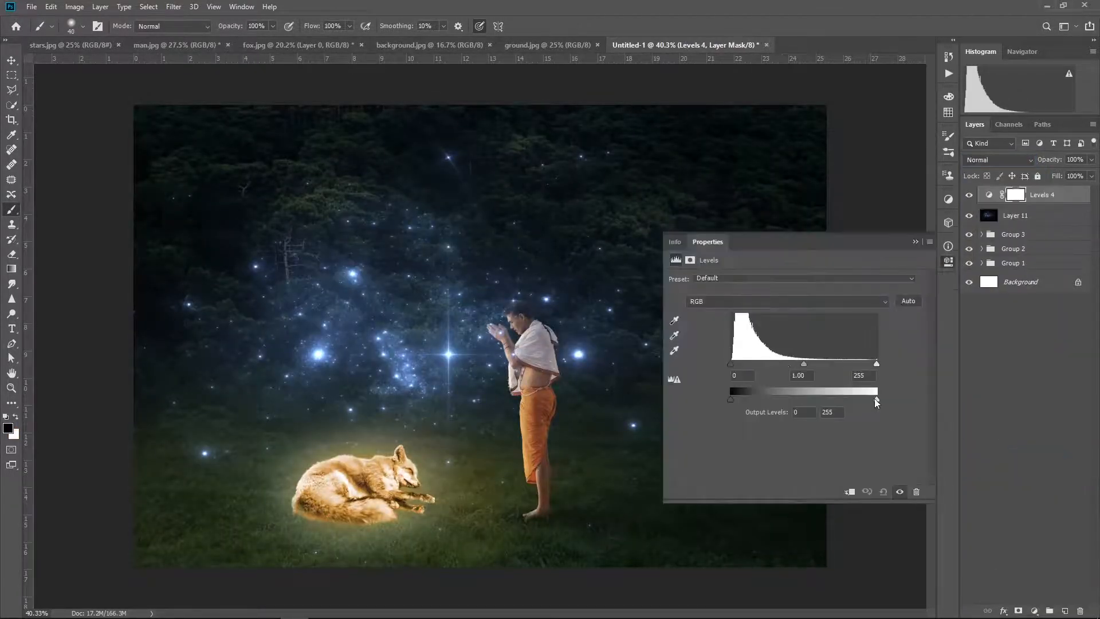
left_click_drag(731, 399, 846, 364)
key("ctrl+alt+g")
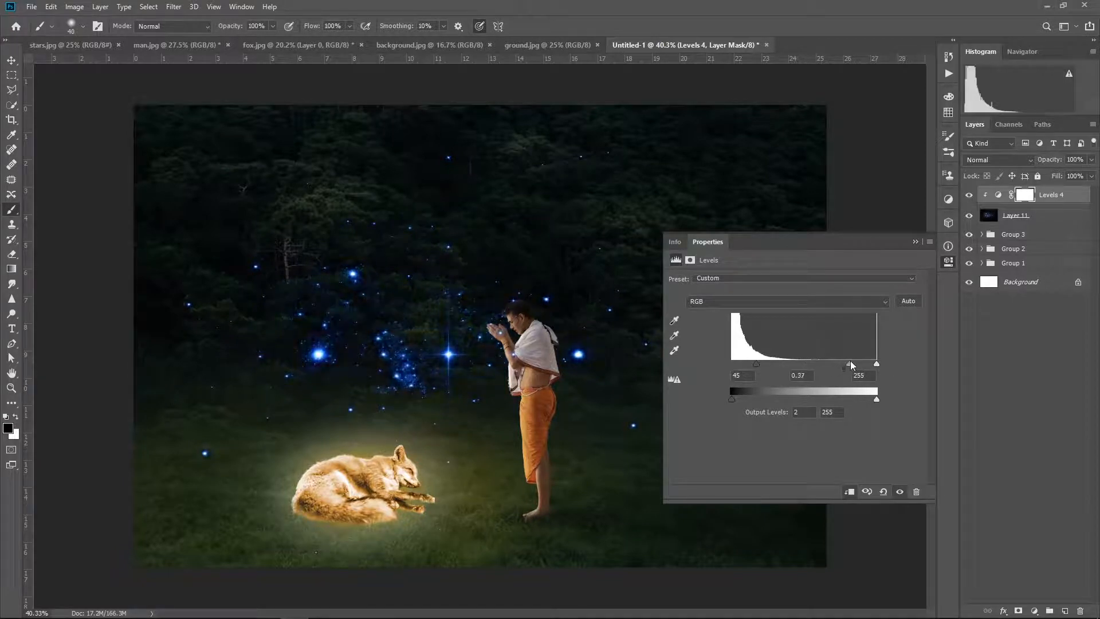
left_click_drag(764, 363, 793, 365)
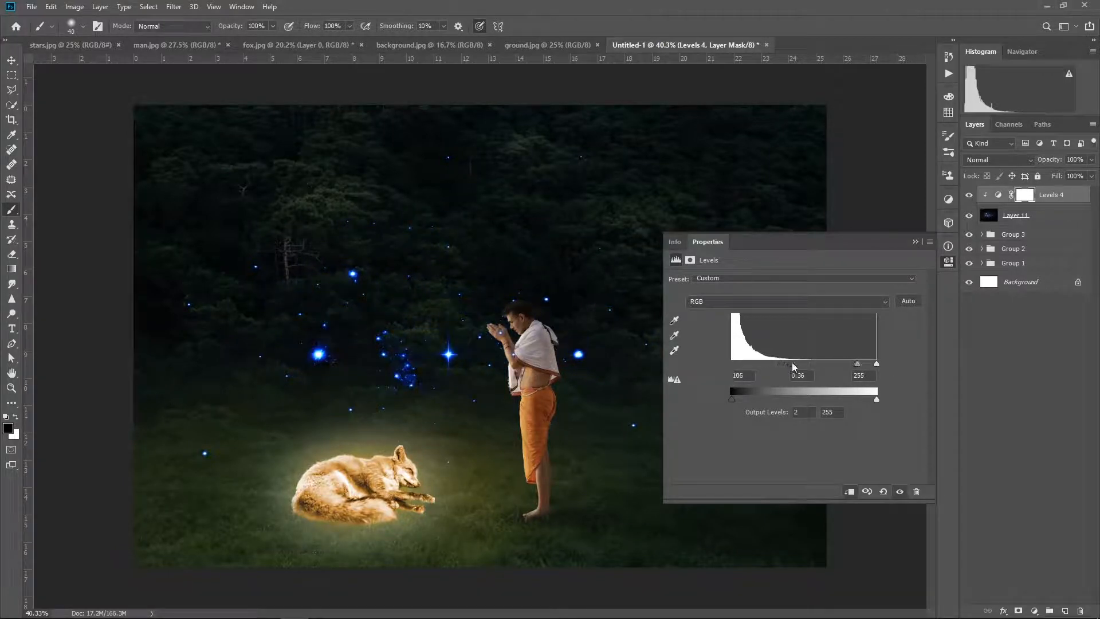
left_click_drag(875, 400, 855, 400)
left_click(915, 241)
scroll(793, 322, "down", 2)
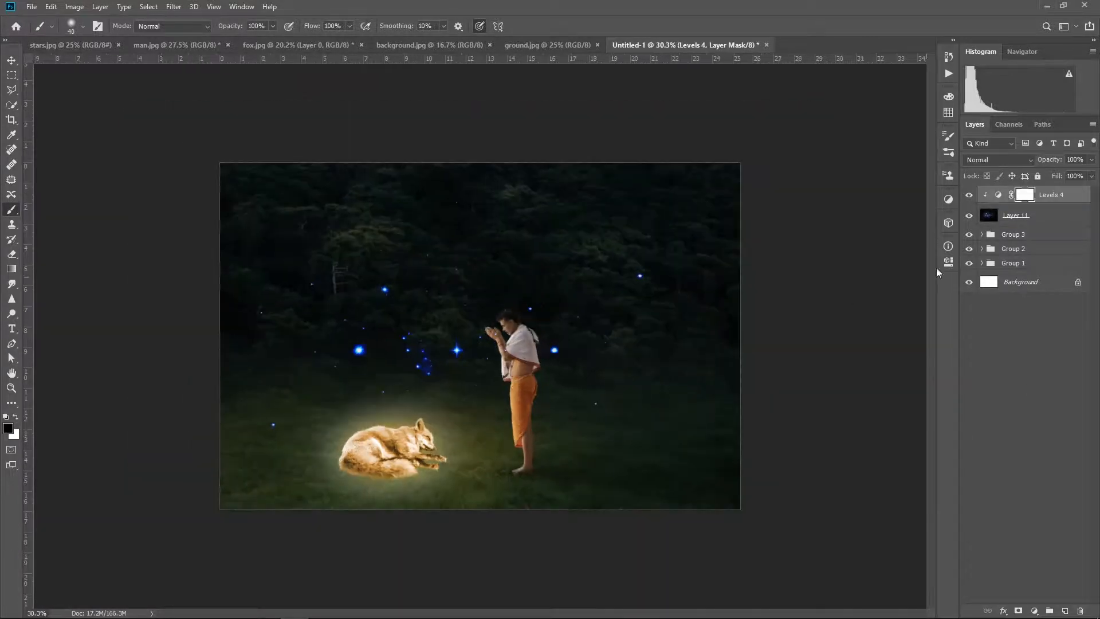
Step: Scale the stars layer to about 75% and move it over the fox
left_click(1034, 216)
key("ctrl+t")
left_click(545, 236)
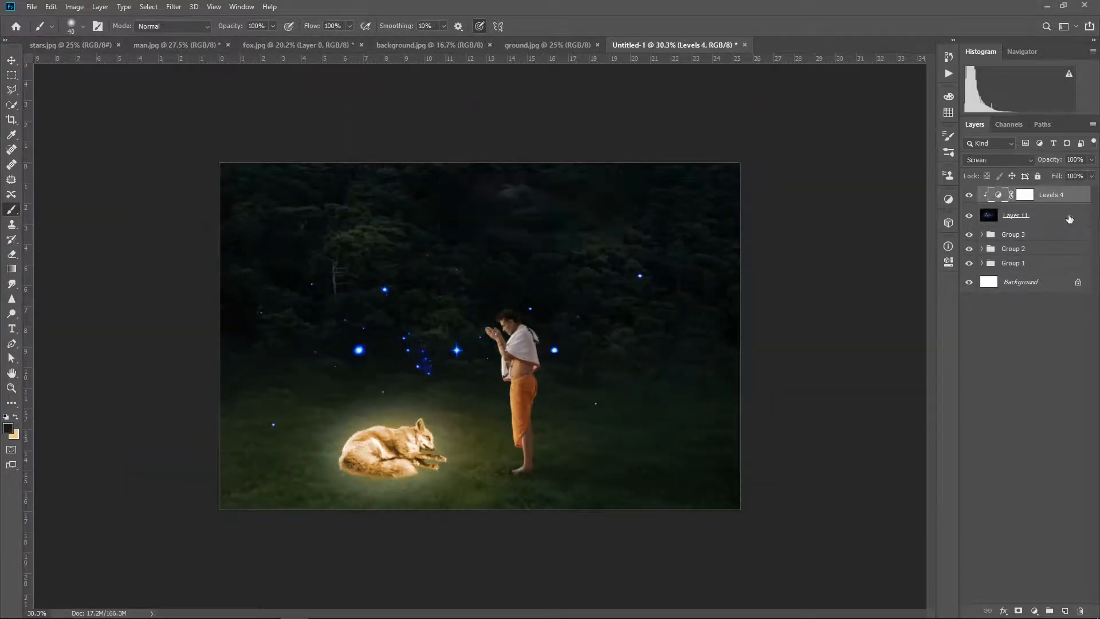
key("ctrl+t")
left_click_drag(718, 163, 583, 256)
left_click_drag(377, 386, 389, 414)
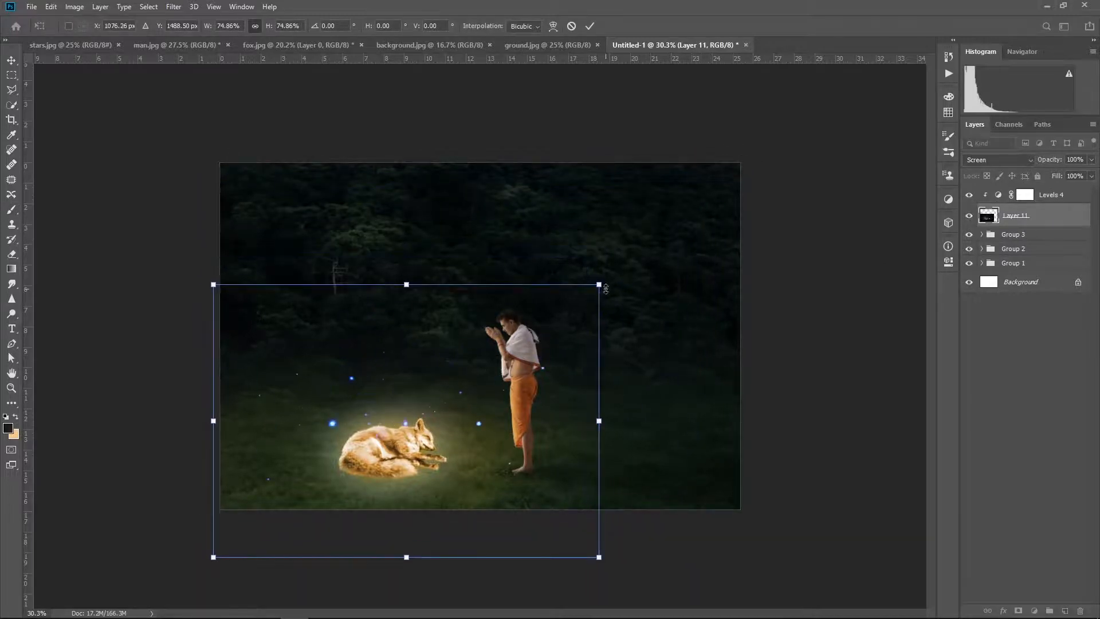
Step: Flip the stars vertically, rotate them about -21° and place them around the glowing fox
right_click(413, 412)
left_click(454, 553)
left_click_drag(608, 566, 644, 478)
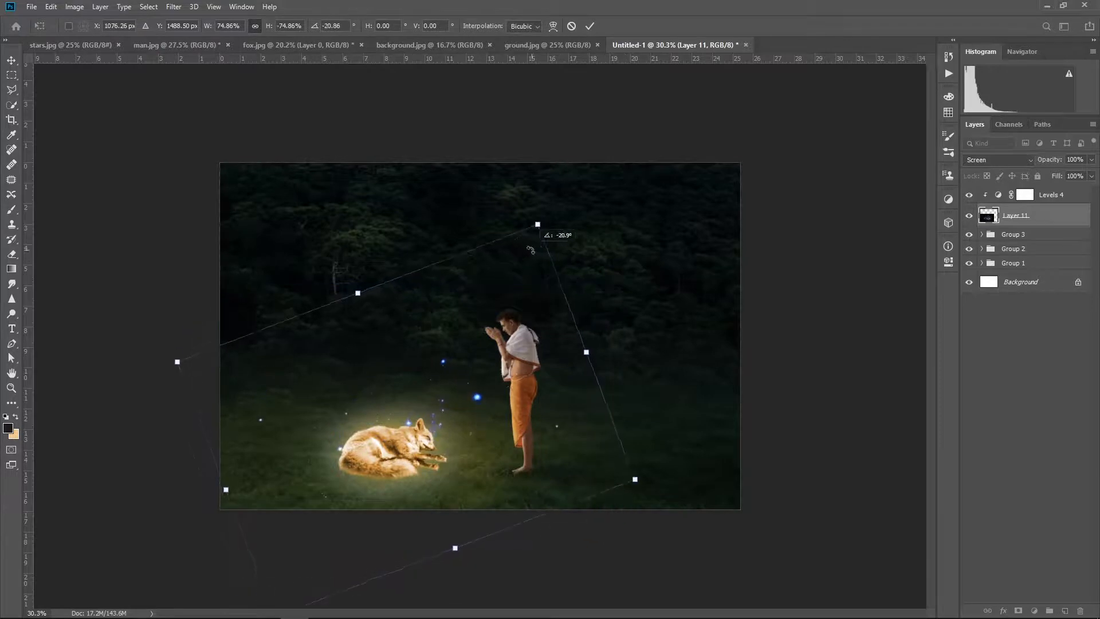
left_click_drag(467, 417, 438, 449)
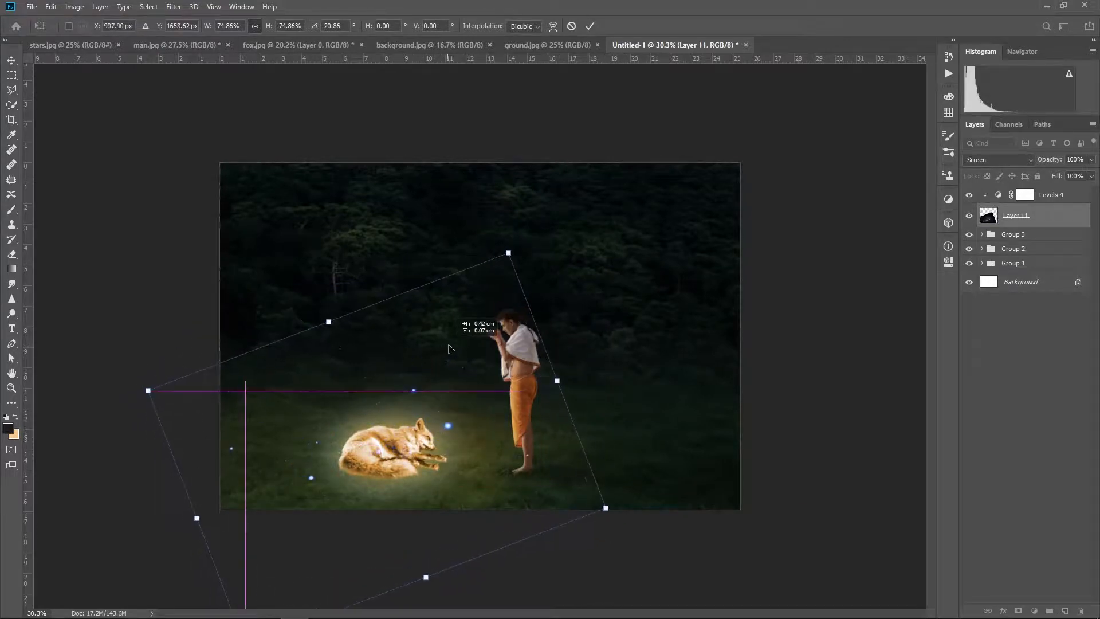
key("Return")
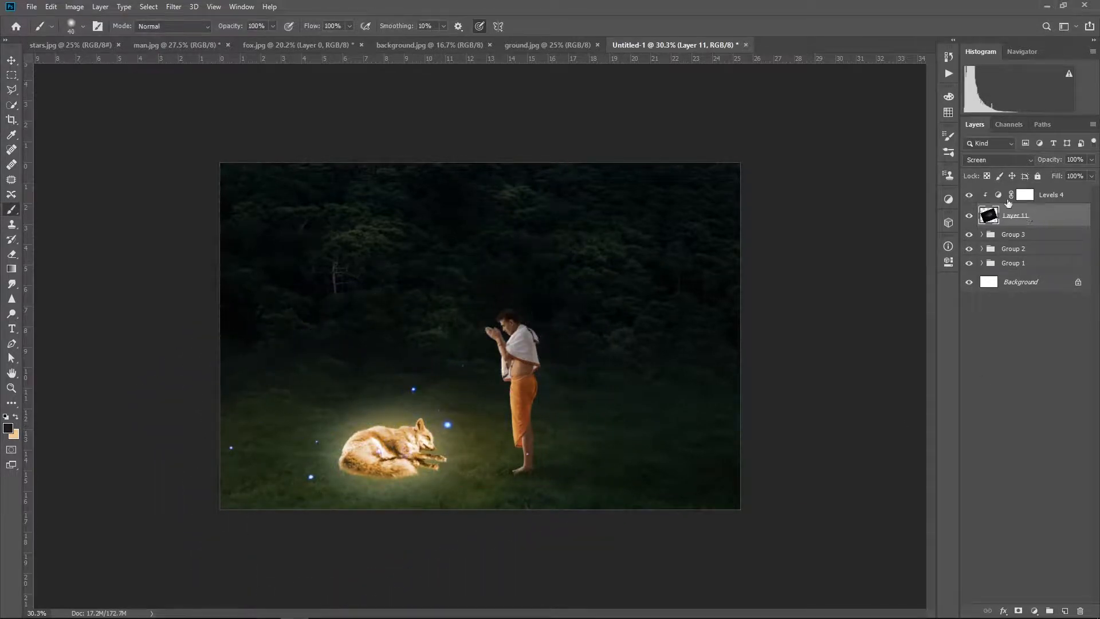
Step: Adjust the stars' Levels to black input 70, midtones 0.99 and white output 246
double_click(997, 196)
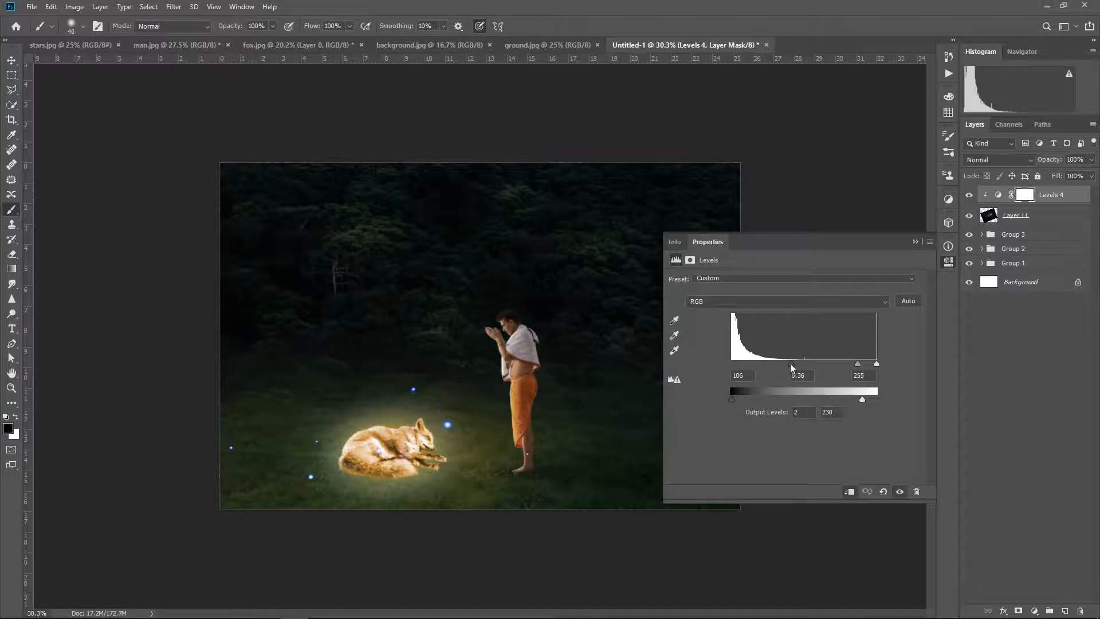
left_click_drag(864, 398, 872, 397)
mouse_move(791, 363)
left_mouse_down()
mouse_move(820, 362)
mouse_move(731, 362)
mouse_move(771, 363)
left_mouse_up()
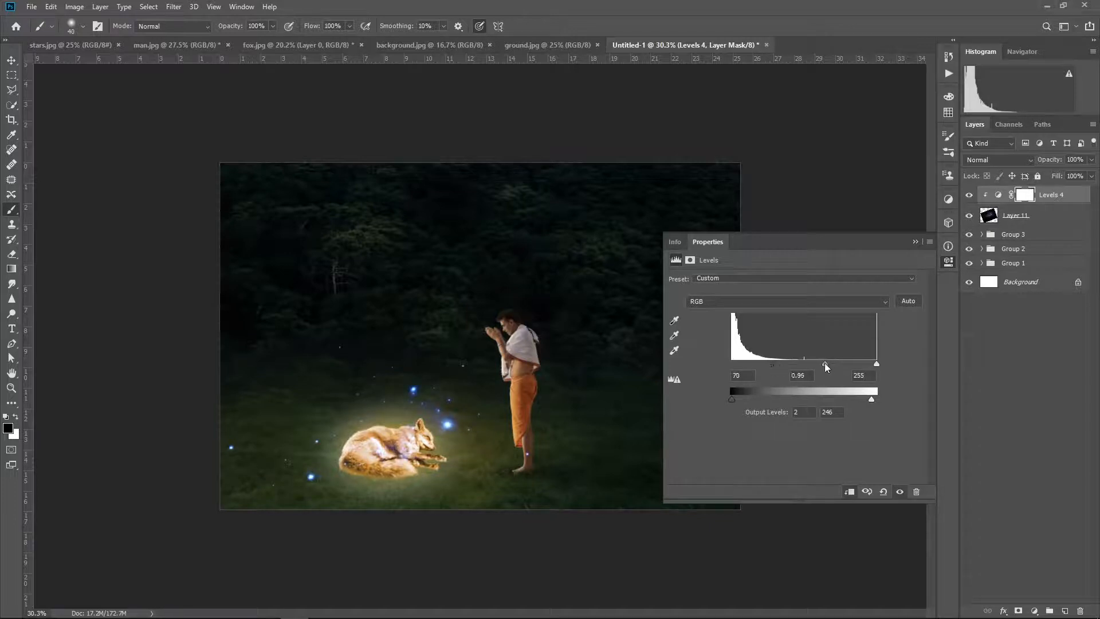
left_click(947, 261)
Step: Clip a Hue/Saturation adjustment to the stars and colorize them golden with hue 40 and saturation 51
left_click(1035, 607)
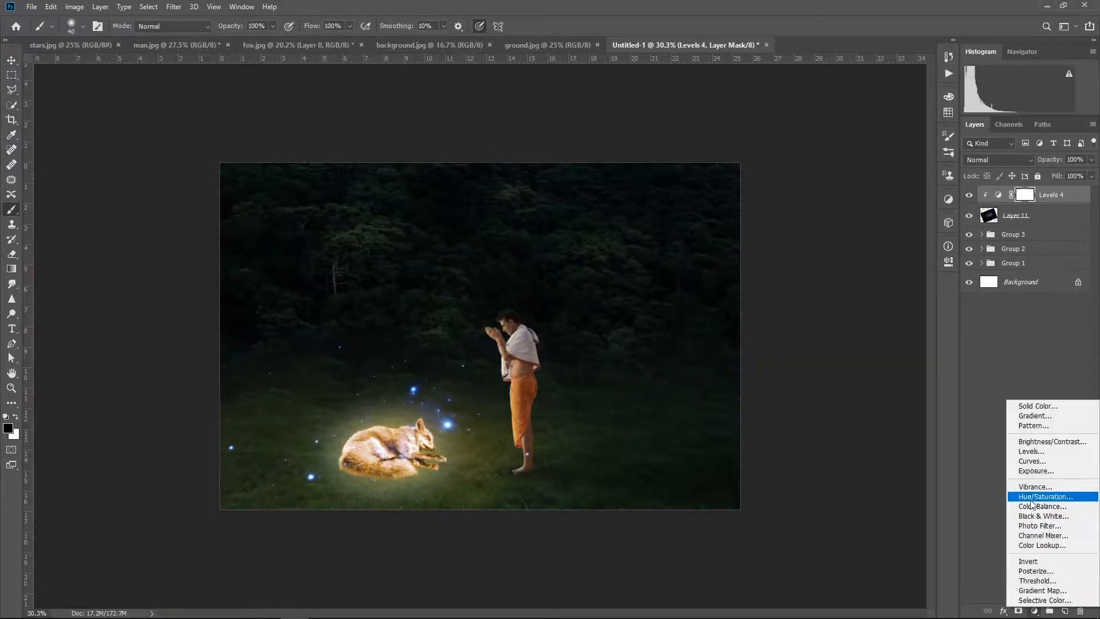
left_click(1026, 491)
left_click_drag(795, 326, 671, 326)
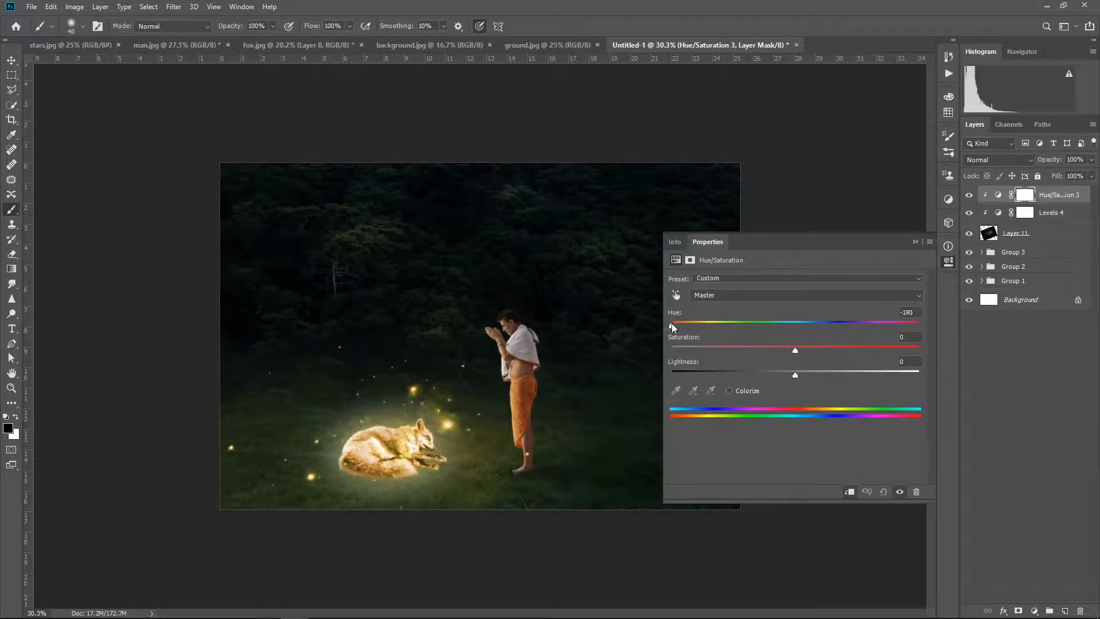
left_click(729, 391)
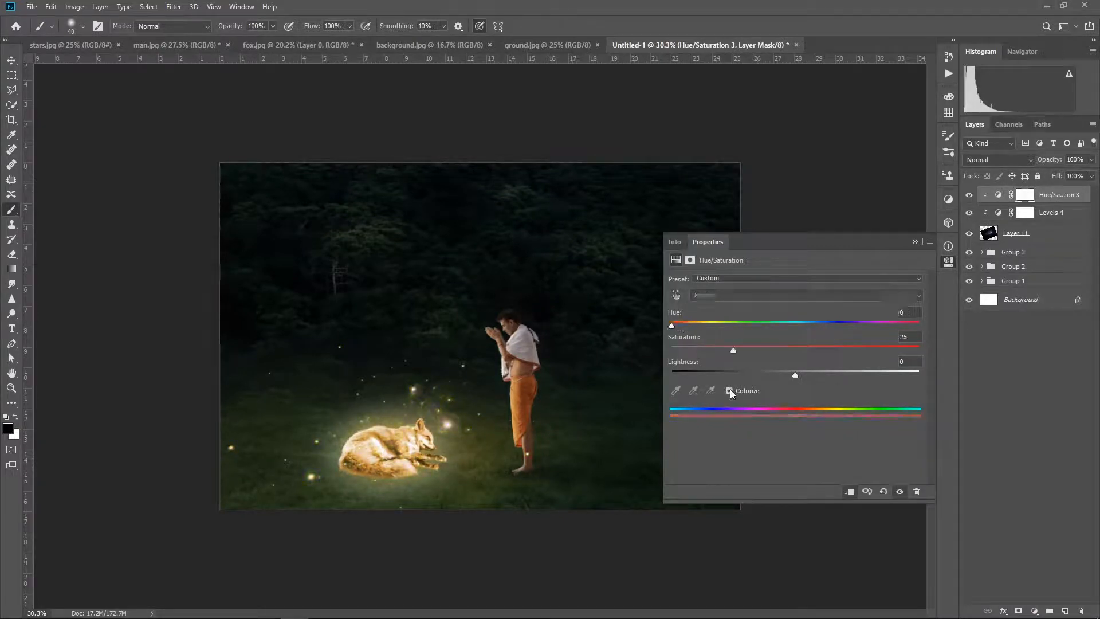
left_click_drag(672, 327, 709, 325)
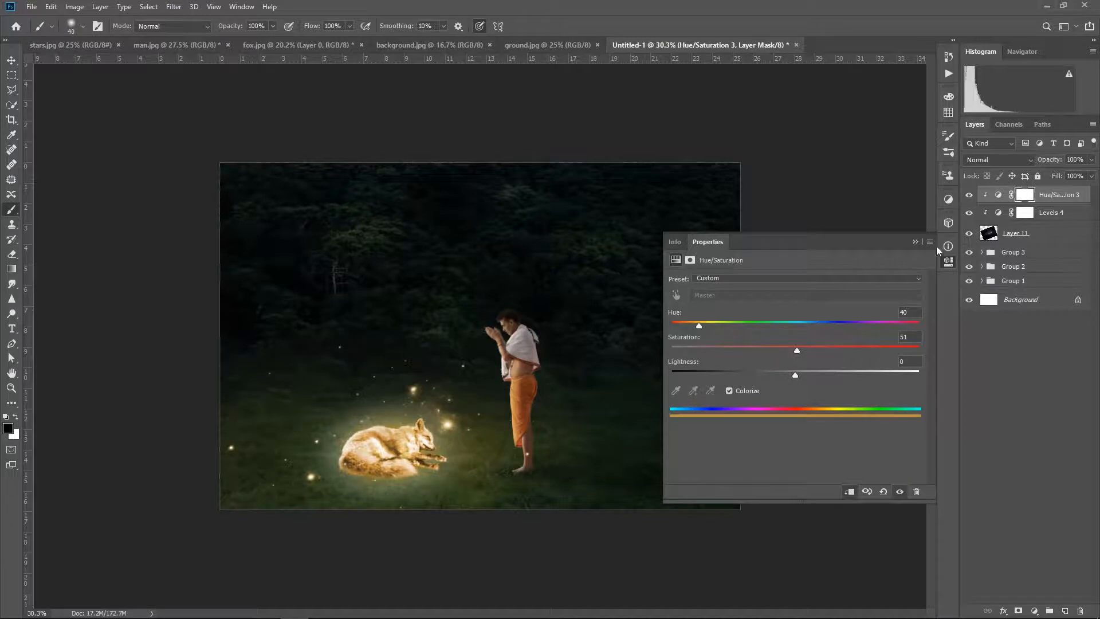
left_click(915, 242)
Step: Scale the stars layer to about 87%, rotate it about -6° and shift it around the fox
left_click(1054, 237)
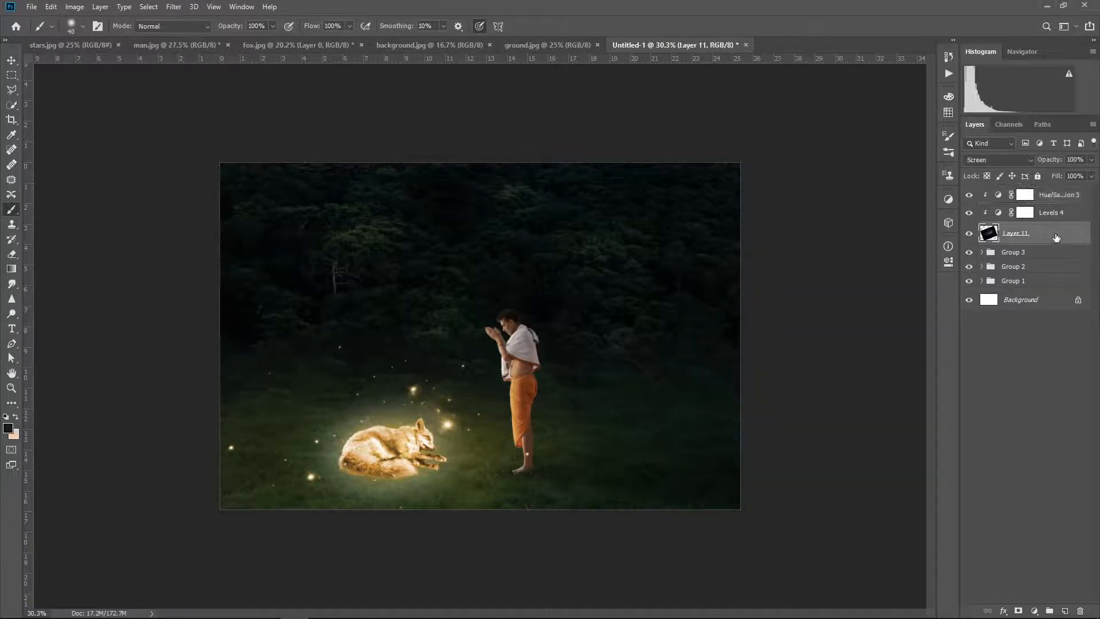
scroll(448, 397, "down", 2)
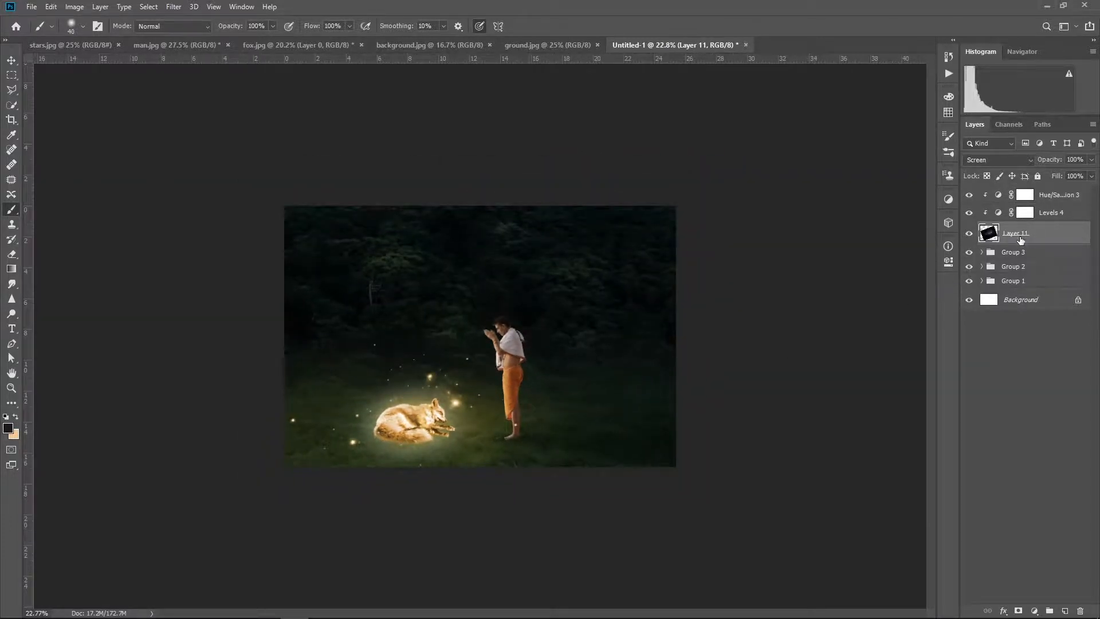
key("ctrl+t")
left_click_drag(575, 267, 520, 299)
left_click_drag(412, 420, 442, 395)
scroll(431, 441, "up", 4)
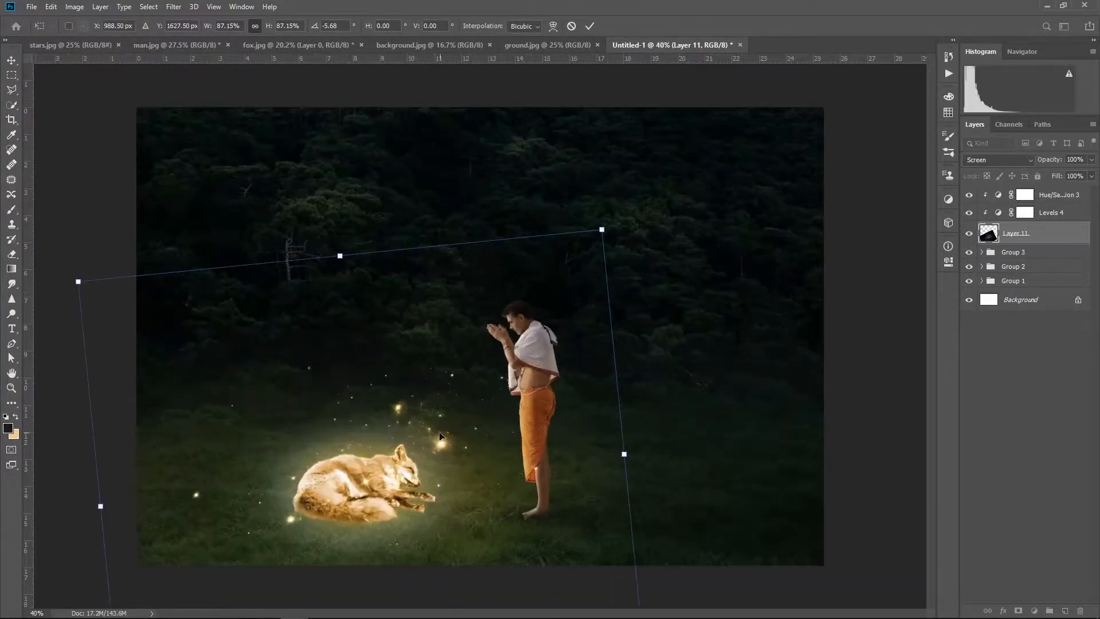
mouse_move(440, 435)
left_mouse_down()
mouse_move(417, 437)
mouse_move(437, 435)
left_mouse_up()
Step: Rotate the stars to about -11° and fine-tune their position around the fox
left_click_drag(609, 224, 544, 171)
left_click_drag(359, 425, 347, 433)
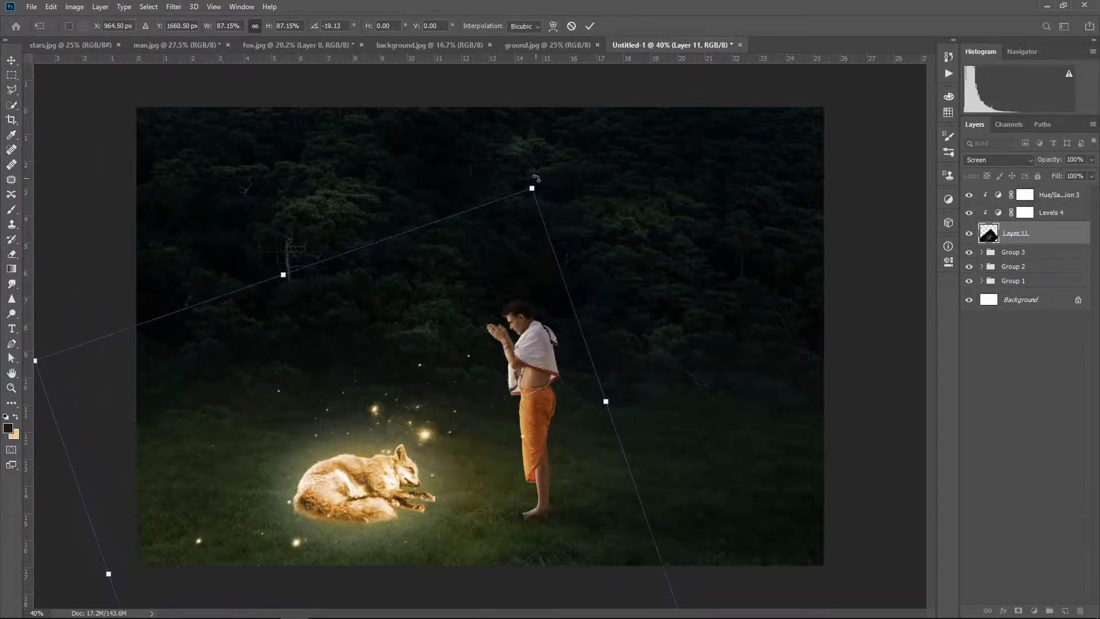
left_click_drag(536, 178, 575, 207)
left_click_drag(315, 479, 312, 479)
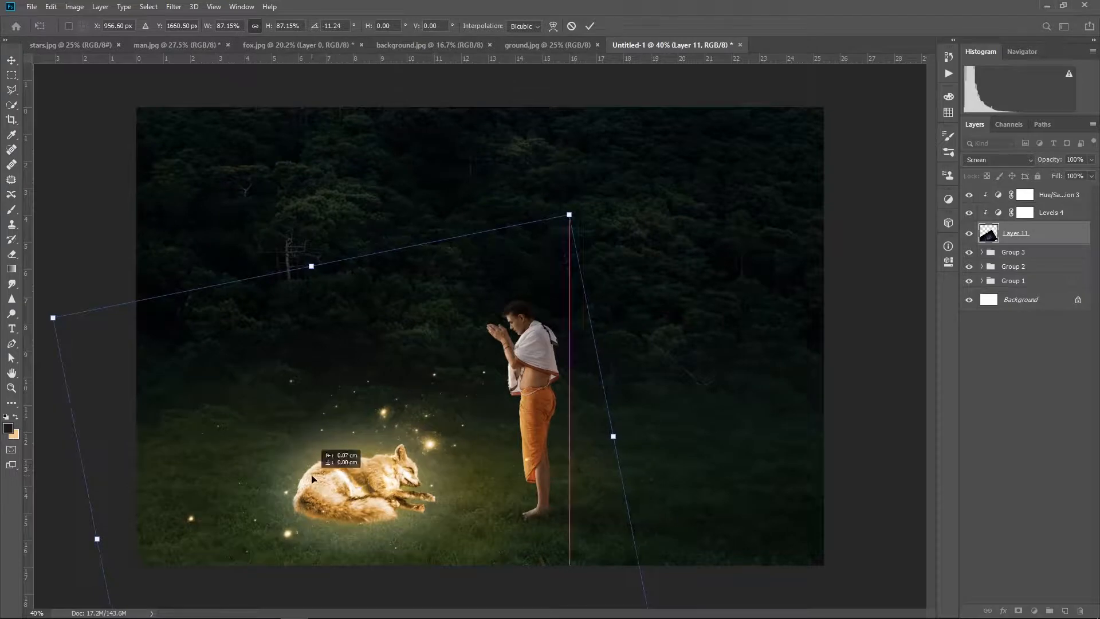
key("Return")
Step: Add a layer mask to the stars layer and paint out unwanted sparks around the fox with a larger black brush
key("b")
left_click(1017, 611)
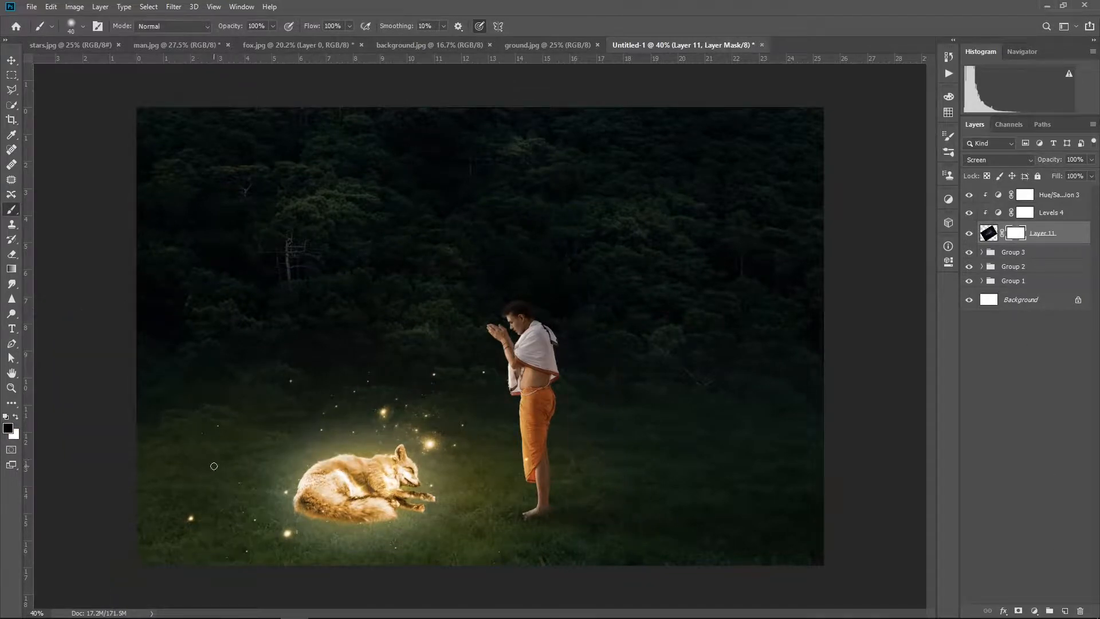
key("bracketright")
key("bracketright")
key("bracketright")
key("bracketright")
mouse_move(383, 537)
left_mouse_down()
mouse_move(295, 537)
mouse_move(307, 532)
mouse_move(247, 550)
mouse_move(223, 521)
mouse_move(265, 544)
mouse_move(229, 489)
mouse_move(216, 414)
mouse_move(205, 433)
mouse_move(281, 364)
mouse_move(229, 502)
mouse_move(254, 463)
mouse_move(243, 521)
mouse_move(420, 398)
mouse_move(383, 340)
left_mouse_up()
mouse_move(330, 391)
left_mouse_down()
mouse_move(470, 498)
mouse_move(405, 541)
mouse_move(316, 528)
left_mouse_up()
Step: Try merging the stars layer with its Levels and Hue/Saturation adjustments, and undo the merge
left_click(988, 232)
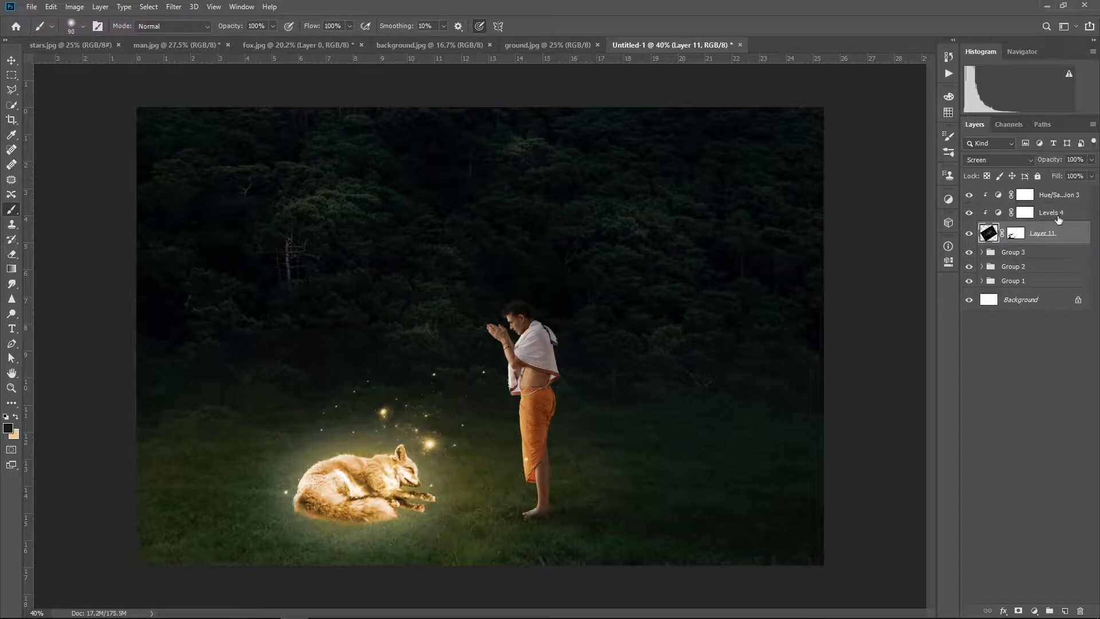
left_click(1051, 200, "shift")
key("alt+e")
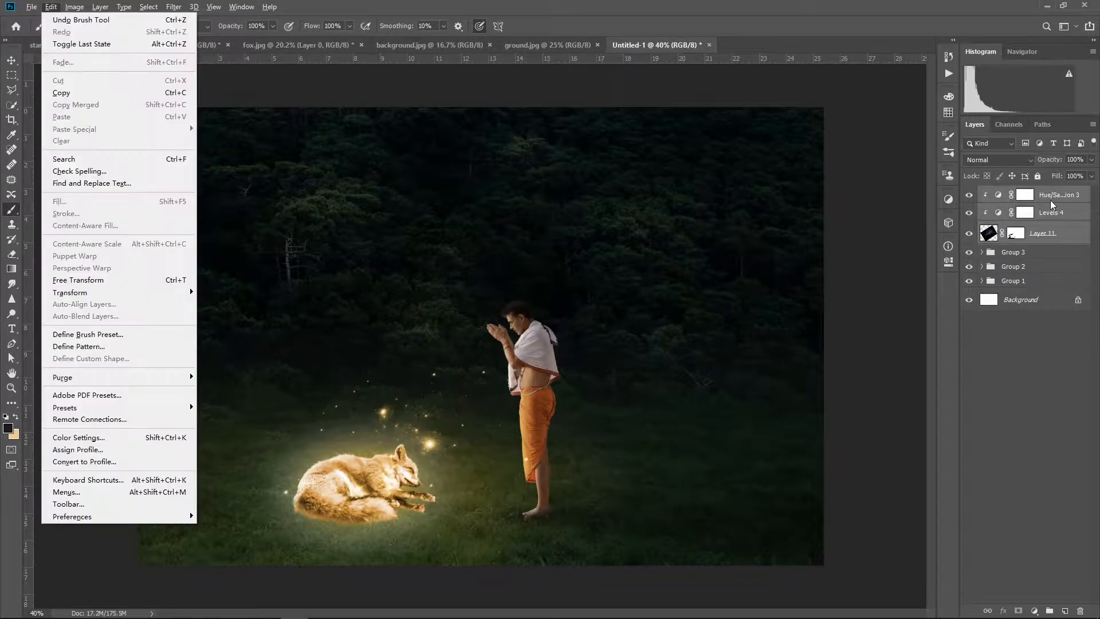
left_click(1063, 348)
left_click(1053, 233)
left_click(1056, 198, "shift")
key("ctrl+e")
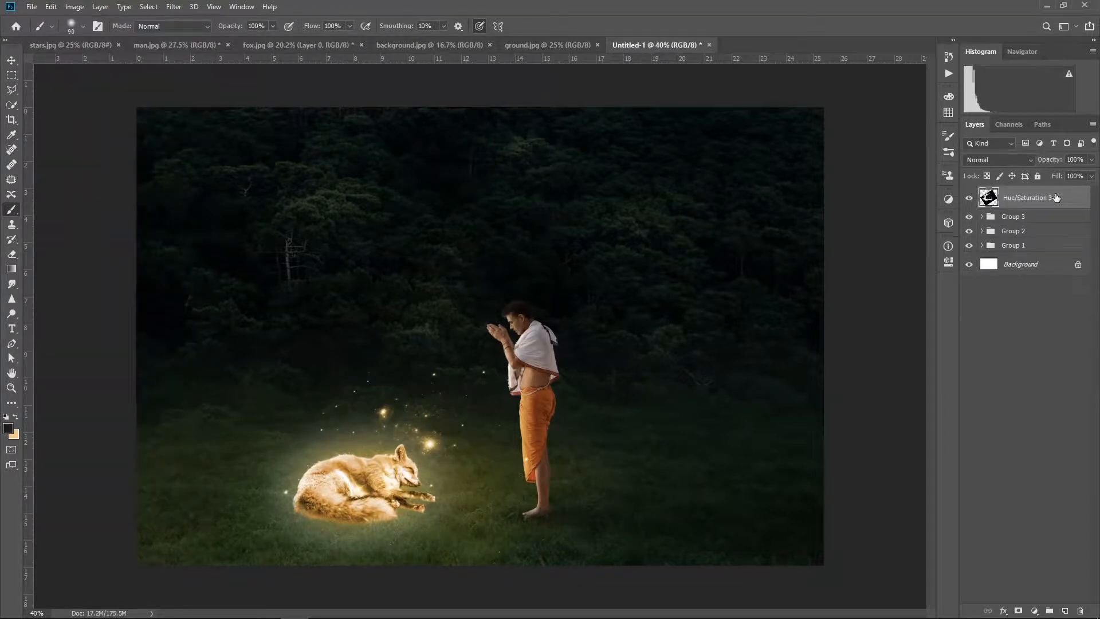
key("ctrl+z")
Step: Duplicate the stars layer together with its clipped Levels and Hue/Saturation adjustments
left_click(1071, 234)
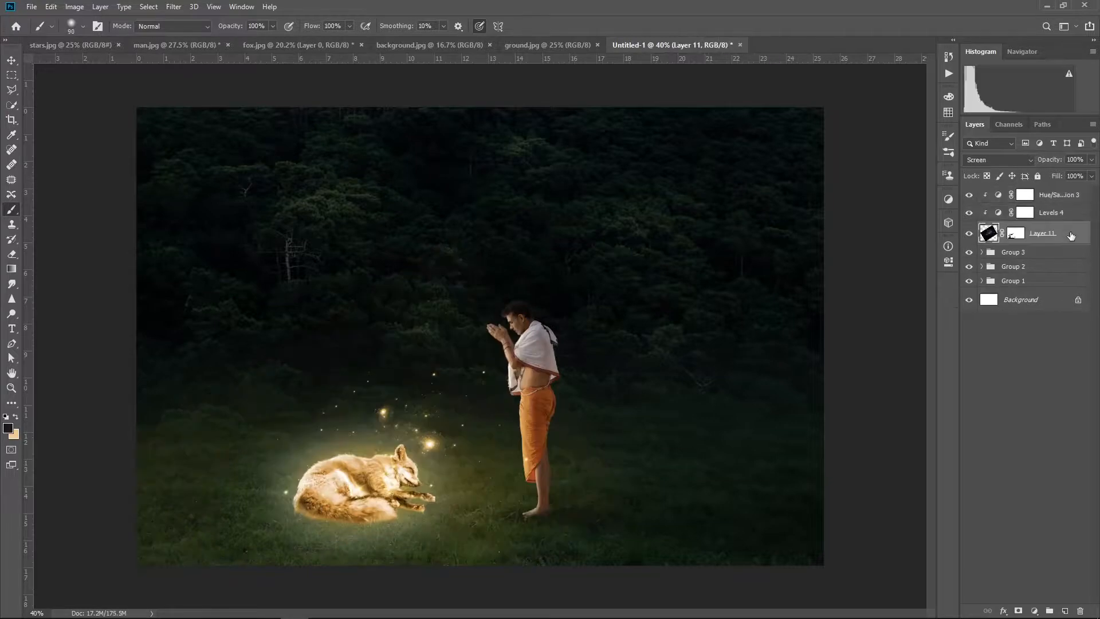
left_click(1058, 206, "shift")
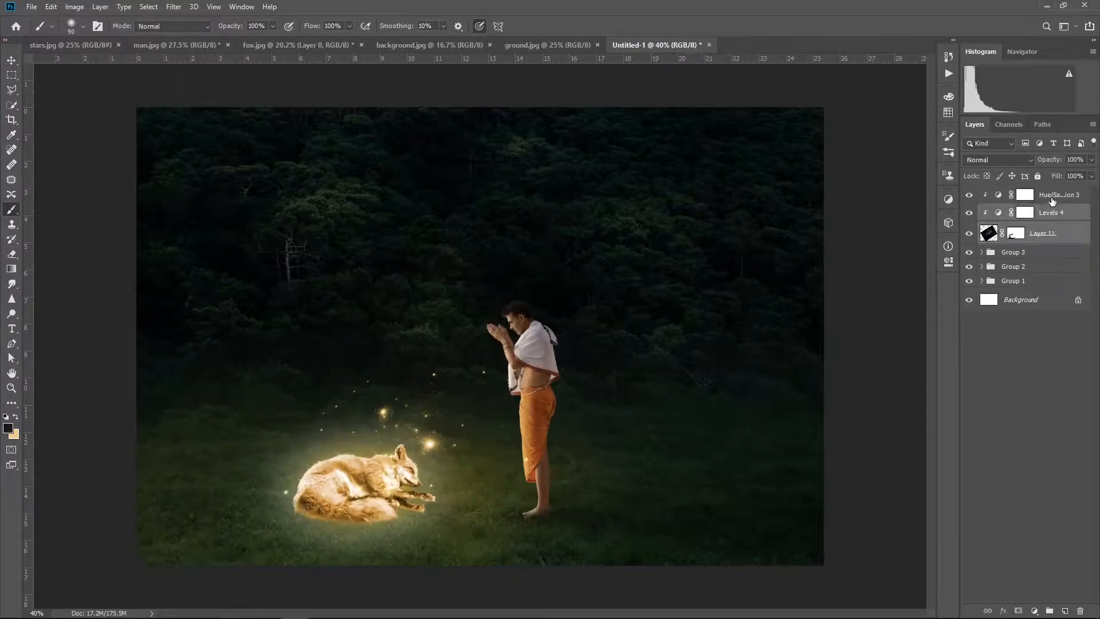
left_click(1052, 200, "shift")
key("ctrl+j")
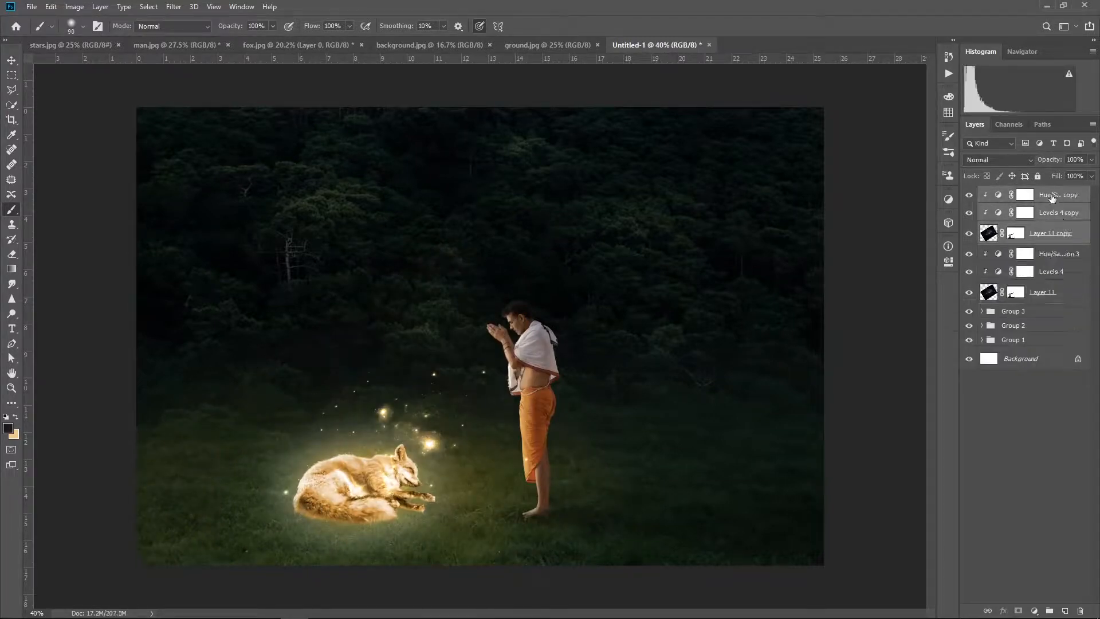
Step: Transform the duplicated stars layer to about 125% scale and -2° rotation, placing its sparks in the foreground below and behind the fox
left_click(1050, 233)
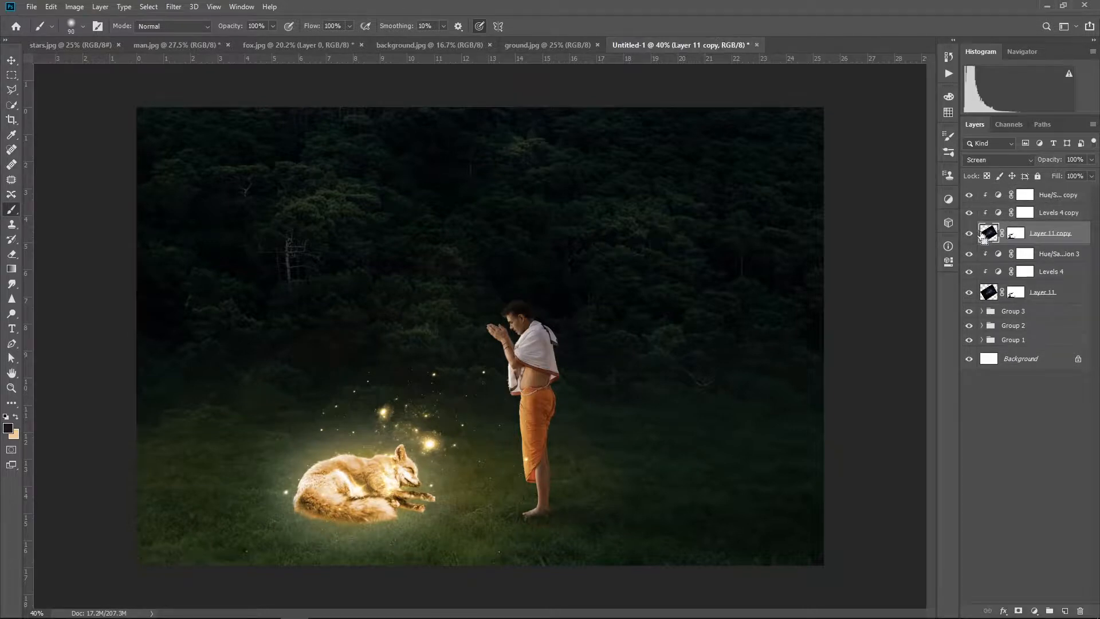
key("ctrl+t")
left_click_drag(419, 443, 265, 495)
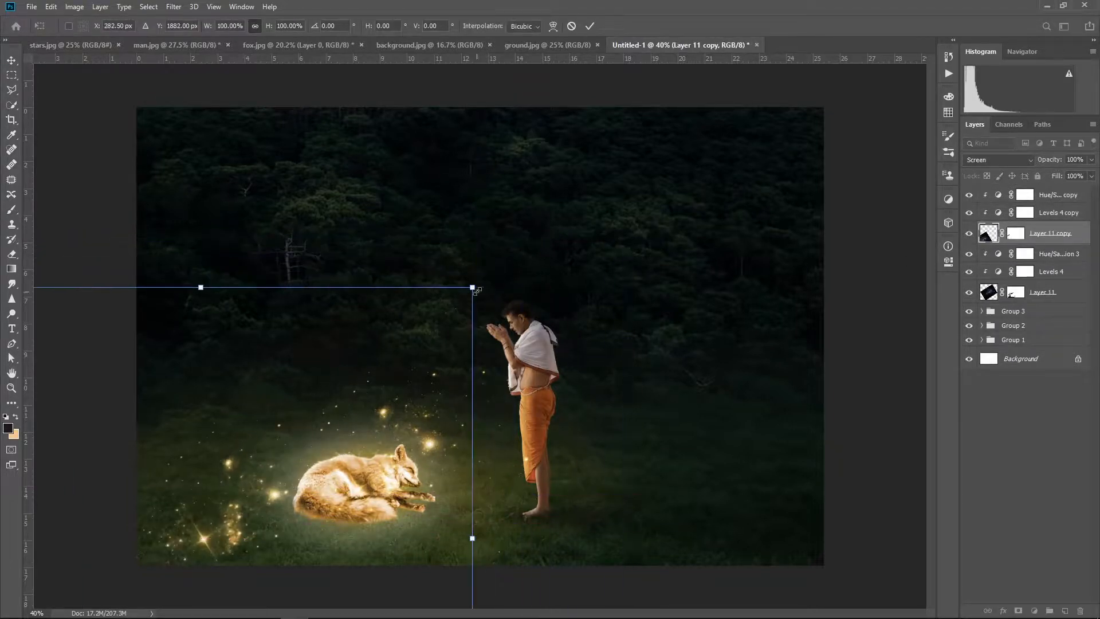
left_click_drag(481, 281, 565, 124)
left_click_drag(321, 399, 251, 504)
left_click_drag(514, 227, 608, 290)
left_click_drag(329, 517, 308, 536)
left_click_drag(349, 505, 378, 506)
left_click_drag(625, 303, 604, 276)
mouse_move(343, 531)
left_mouse_down()
mouse_move(353, 528)
mouse_move(327, 539)
left_mouse_up()
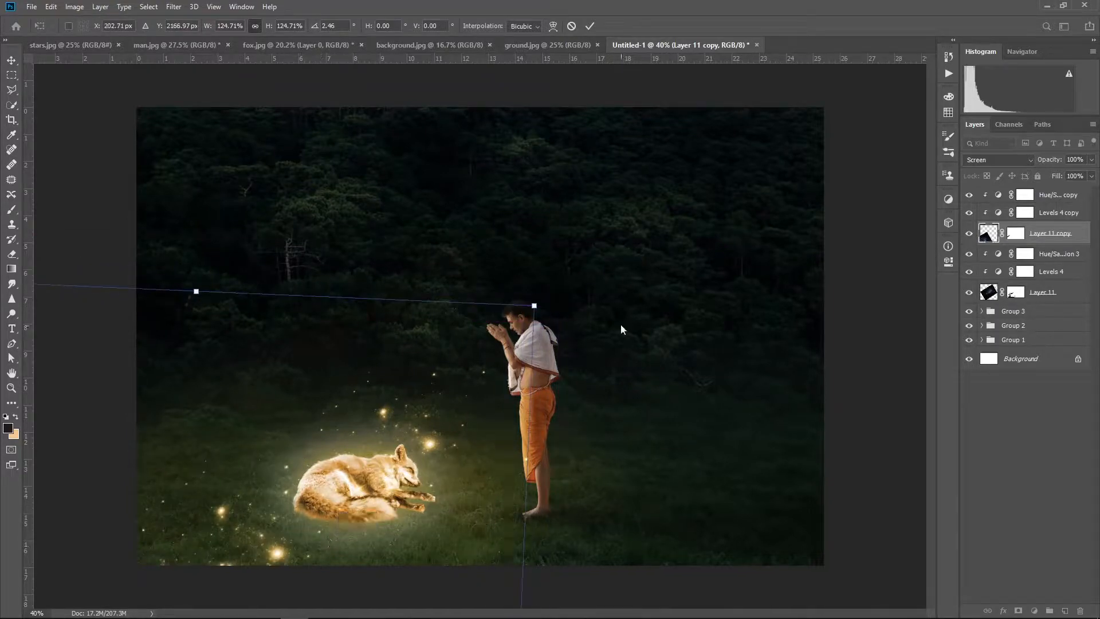
mouse_move(551, 274)
left_mouse_down()
mouse_move(549, 284)
mouse_move(544, 261)
mouse_move(556, 261)
left_mouse_up()
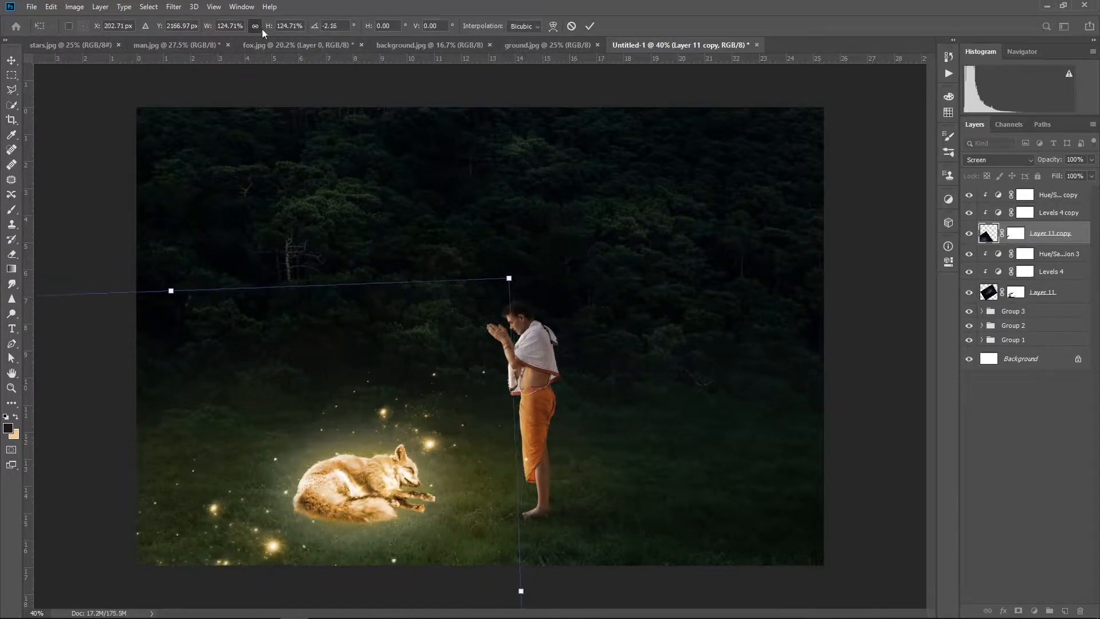
left_click(590, 25)
Step: Apply a Gaussian Blur to the duplicated stars layer to soften its foreground sparks
left_click(173, 7)
mouse_move(189, 147)
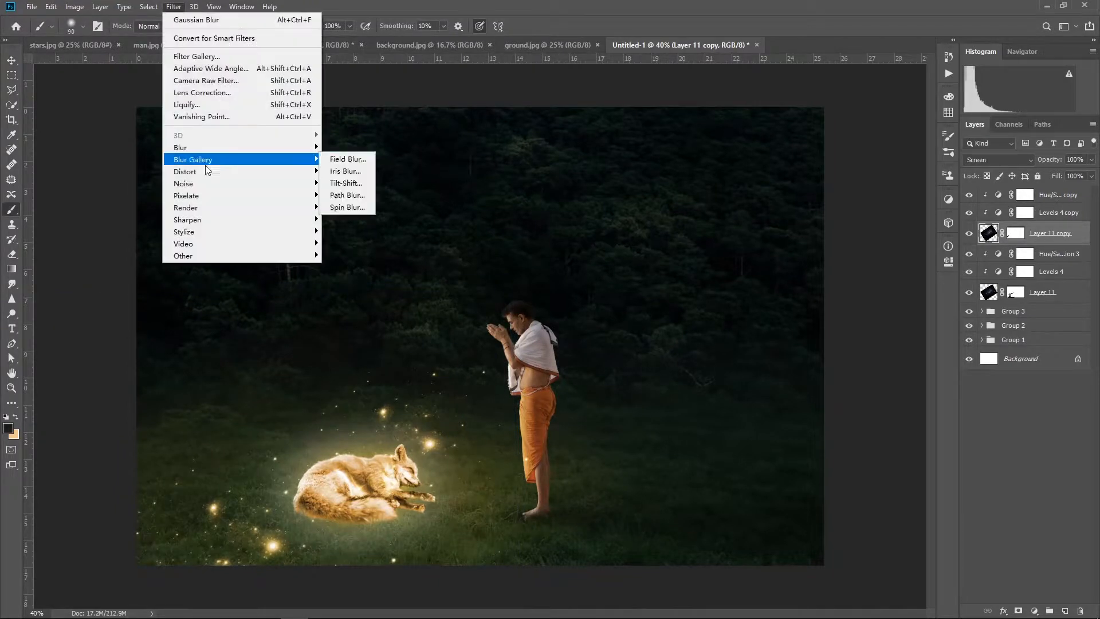
left_click(355, 196)
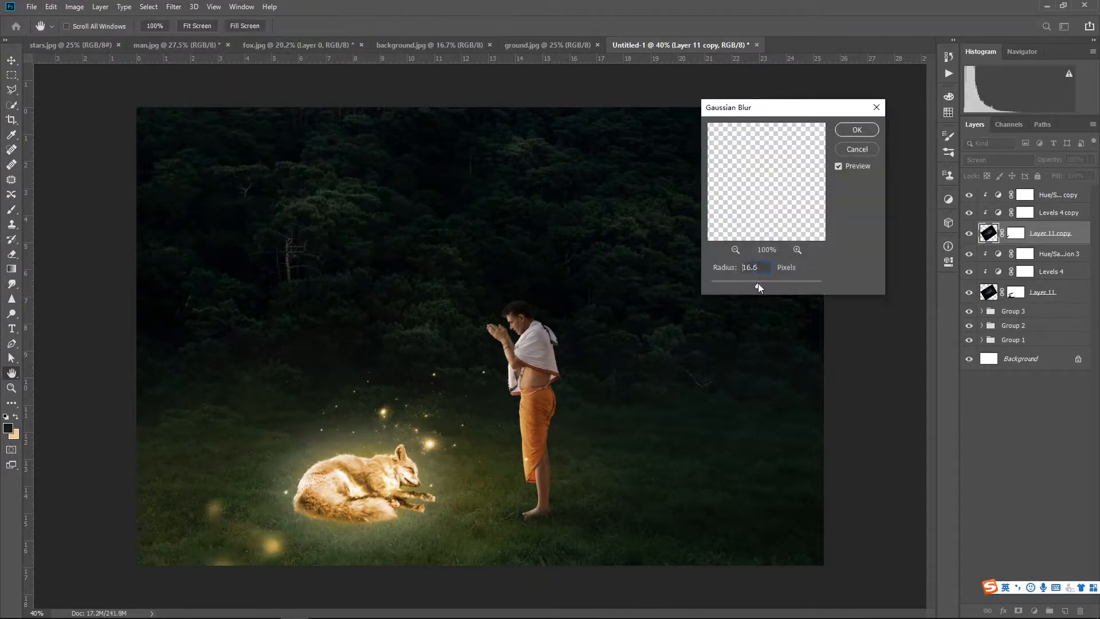
mouse_move(750, 283)
left_mouse_down()
mouse_move(737, 282)
mouse_move(751, 285)
left_mouse_up()
key("Return")
key("b")
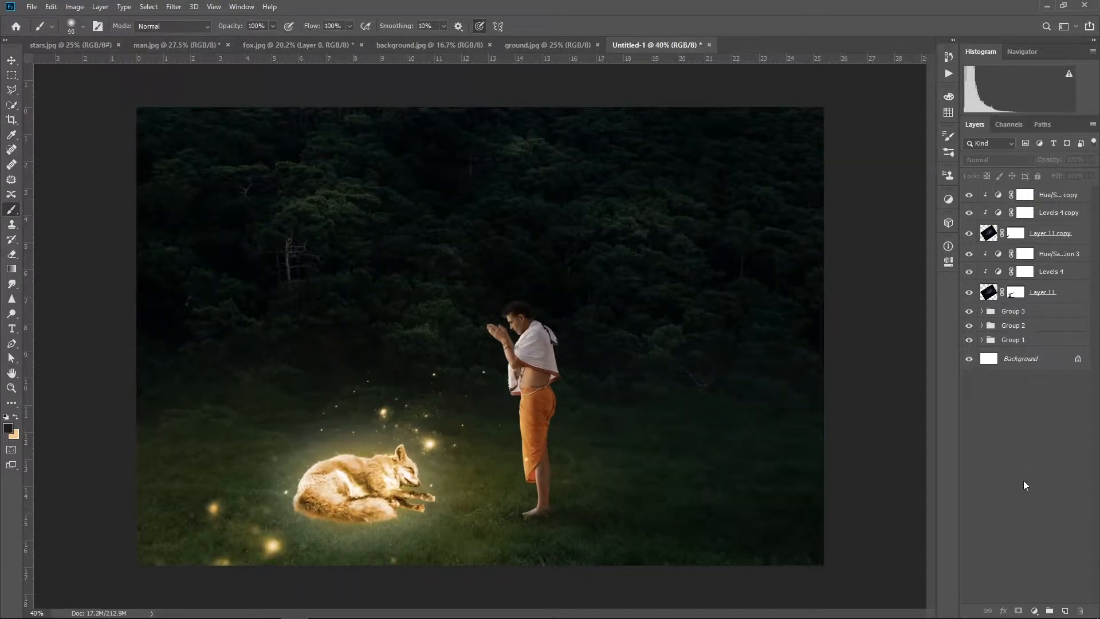
Step: Add a new empty layer above all others and prepare a 500 px soft brush with a black foreground colour
left_click(1046, 201)
left_click(1064, 611)
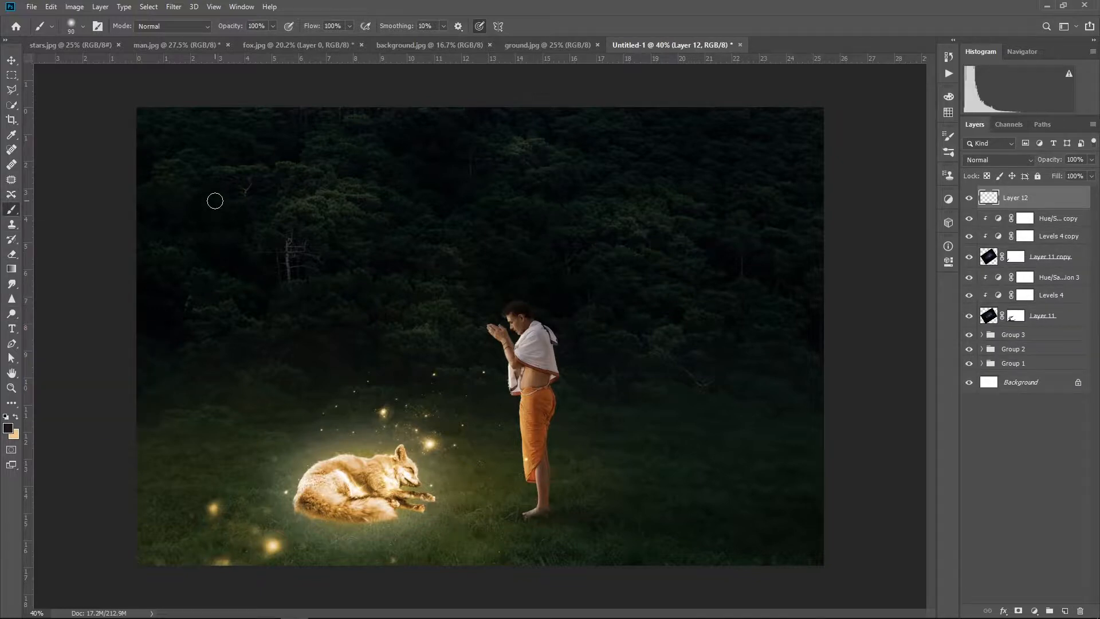
key("bracketright")
key("bracketright")
key("bracketright")
key("bracketright")
key("bracketright")
key("bracketright")
key("bracketright")
key("bracketright")
key("bracketright")
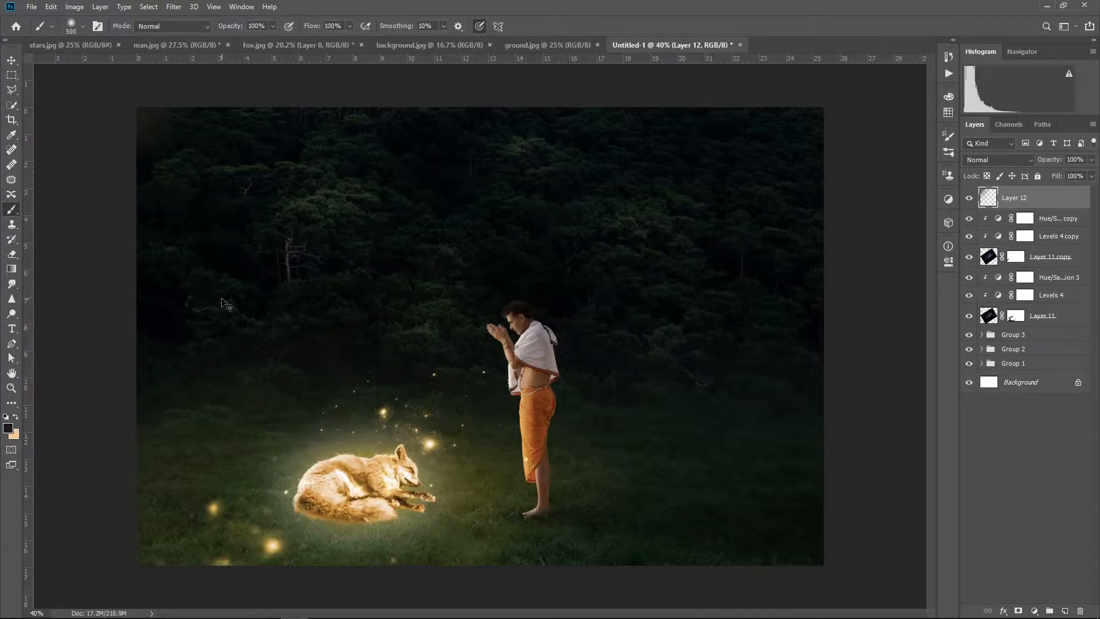
left_click(8, 428)
left_click(314, 155)
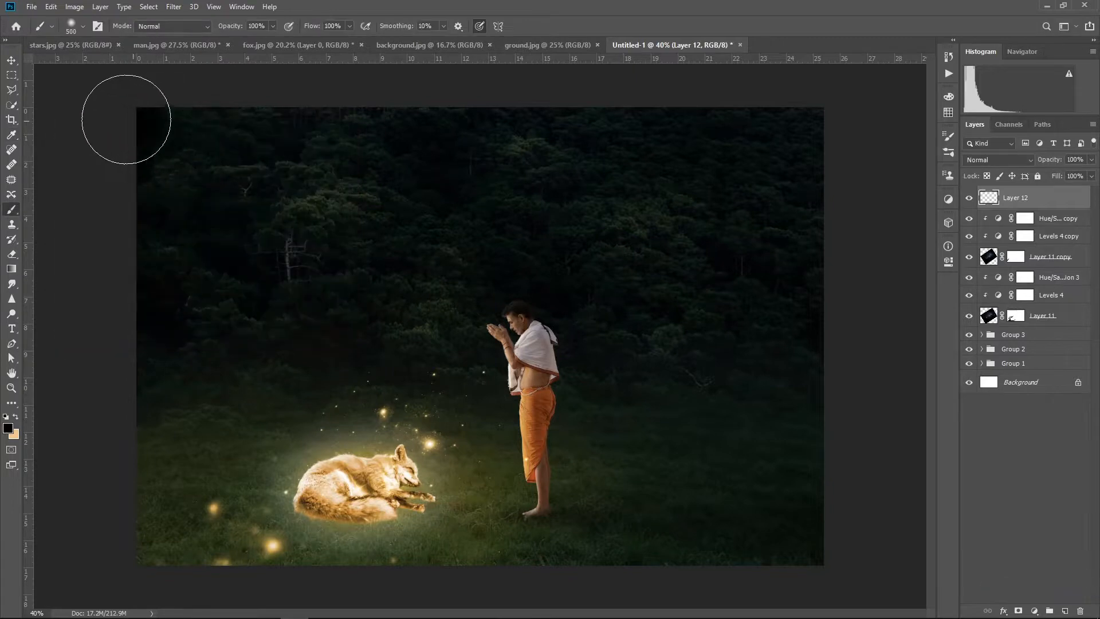
Step: Paint a black vignette over the image's corners and edges on the new layer with a 1000 px brush
key("bracketright")
key("bracketright")
key("bracketright")
key("bracketright")
key("bracketright")
left_click(153, 128)
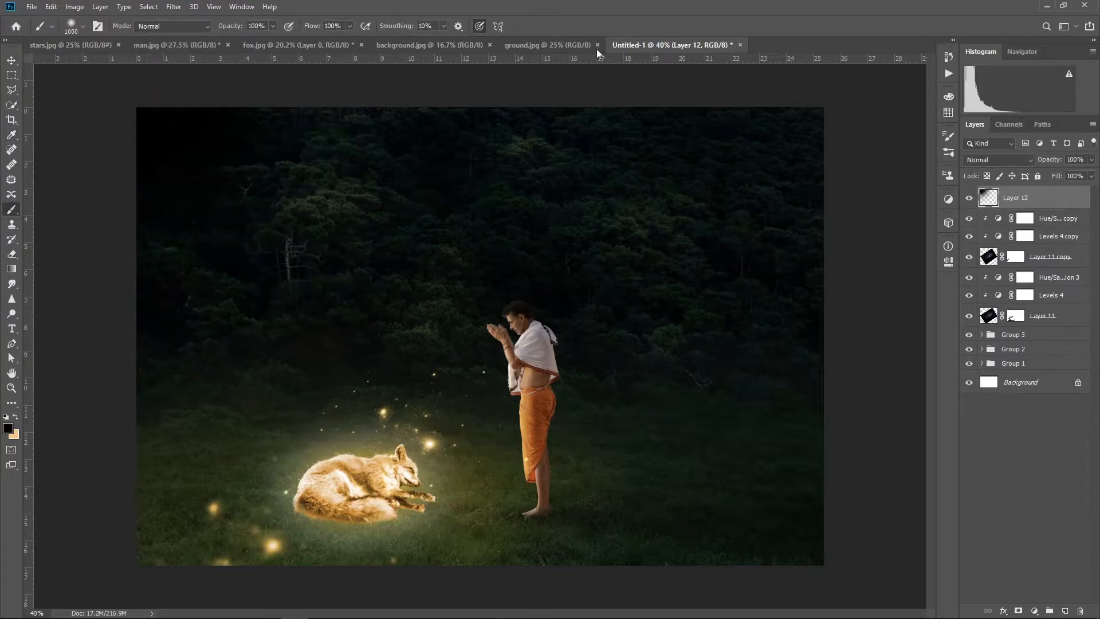
left_click(736, 86)
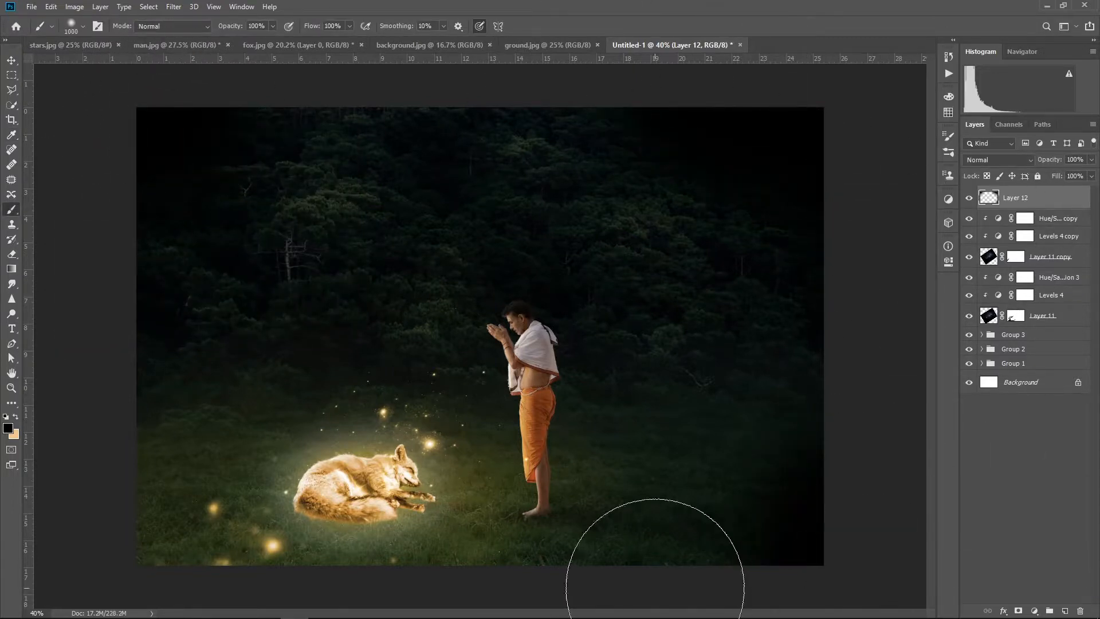
key("ctrl+minus")
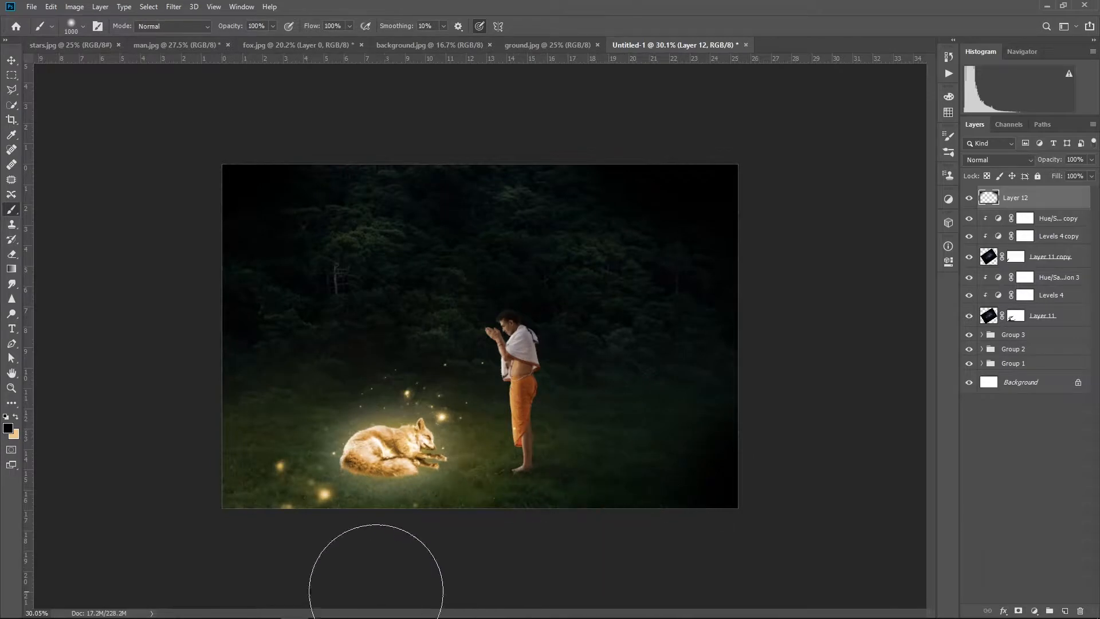
key("ctrl+plus")
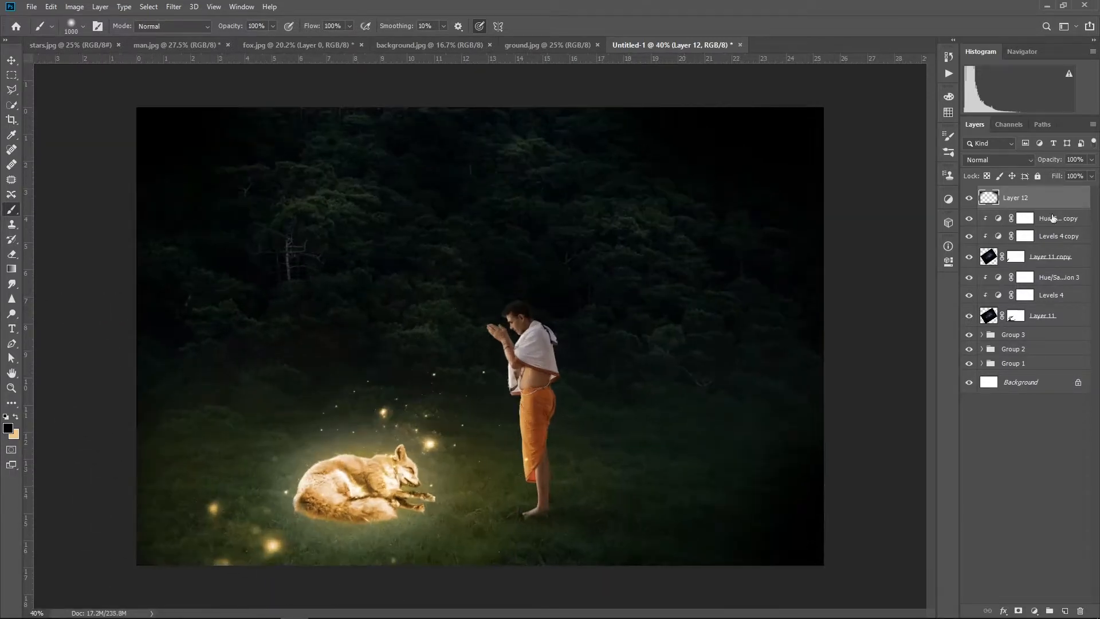
Step: Lower the vignette layer's opacity to 31%
left_click(1091, 160)
left_click_drag(1091, 177, 1045, 162)
left_click(1046, 188)
left_click(1047, 204)
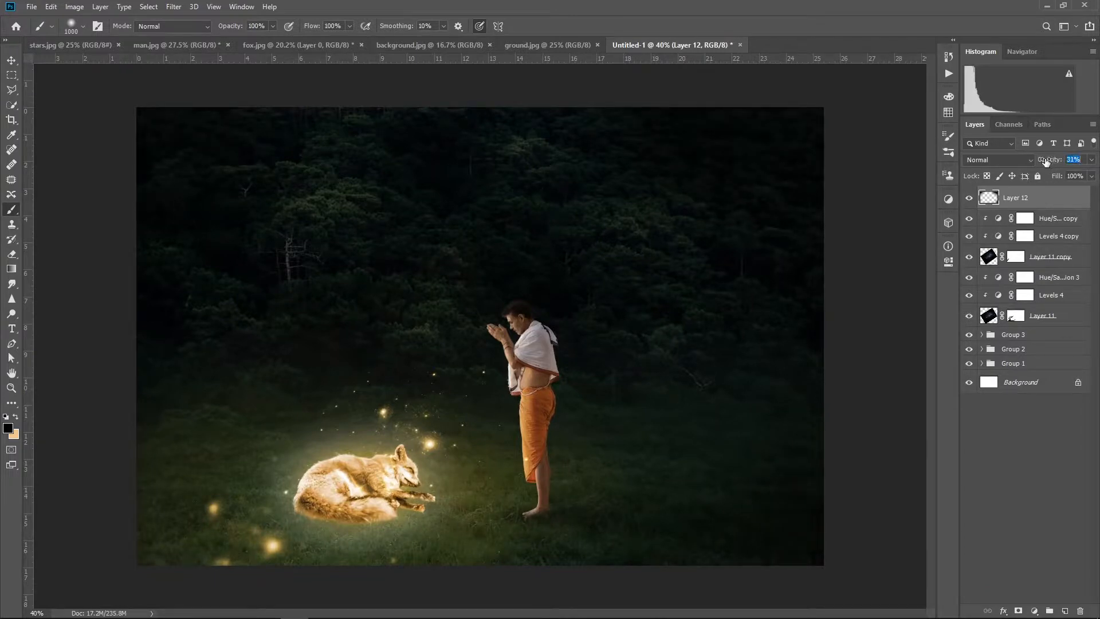
Step: Stamp all visible layers into a new top layer and open it in the Camera Raw Filter
key("ctrl+shift+alt+e")
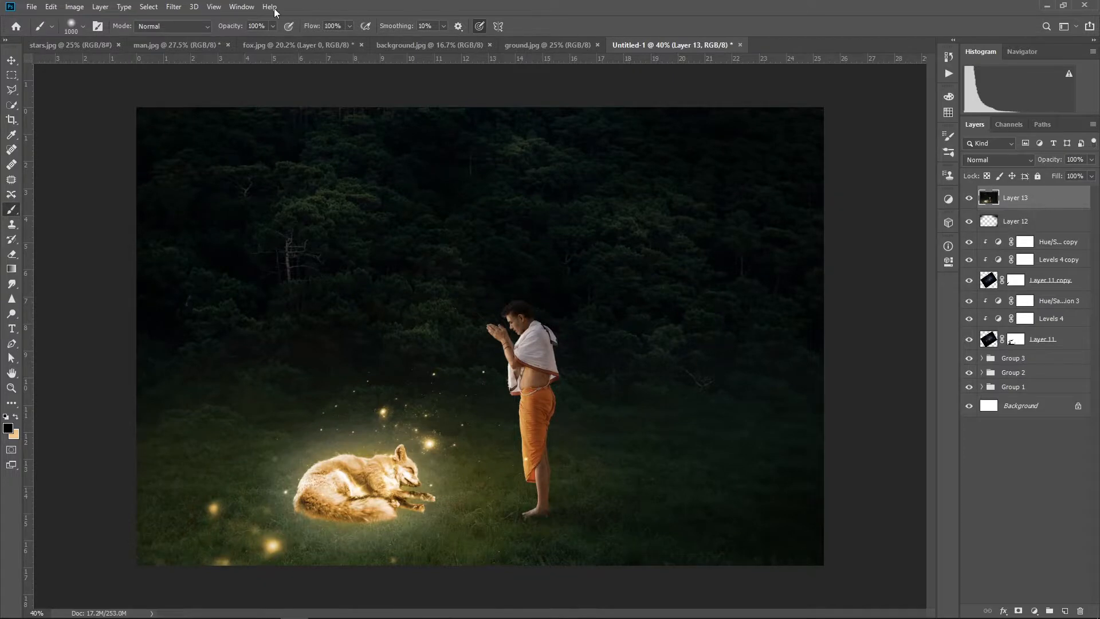
left_click(174, 7)
left_click(200, 80)
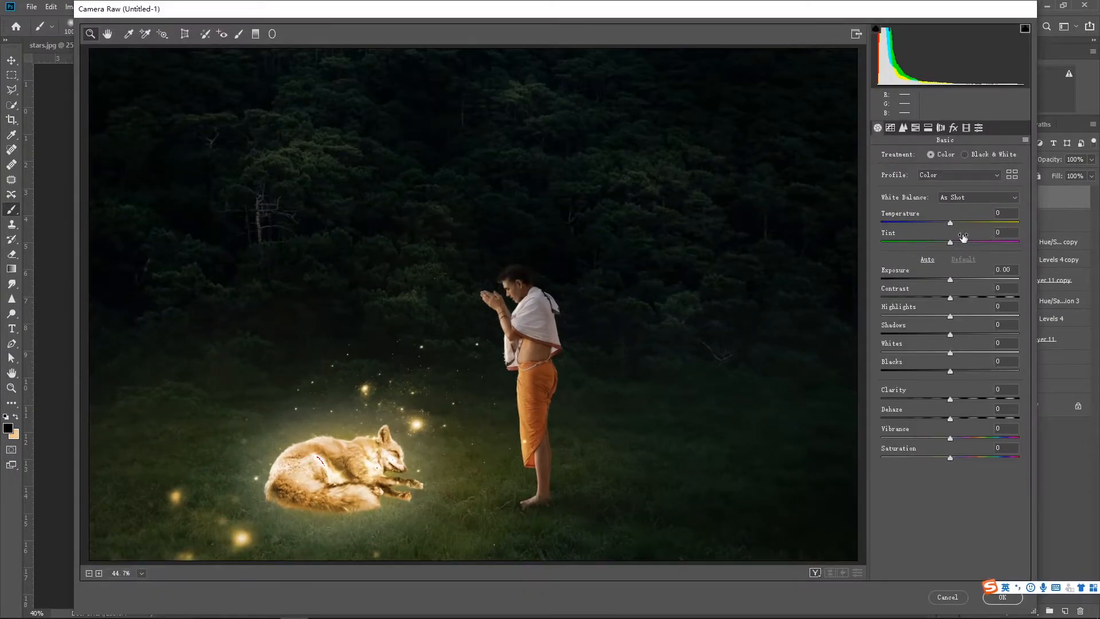
Step: Set Temperature to -15, Blacks to +91, Whites to +21, Shadows to -7 and Highlights to -9
mouse_move(949, 224)
left_mouse_down()
mouse_move(938, 223)
mouse_move(942, 237)
mouse_move(940, 221)
left_mouse_up()
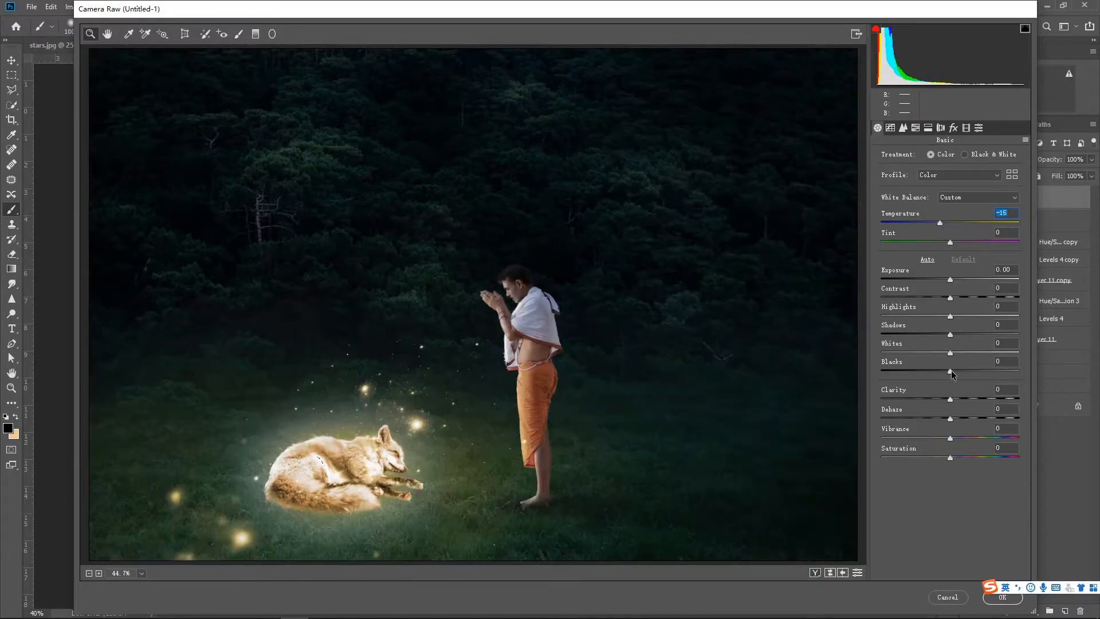
left_click_drag(951, 370, 1013, 374)
left_click_drag(955, 354, 944, 316)
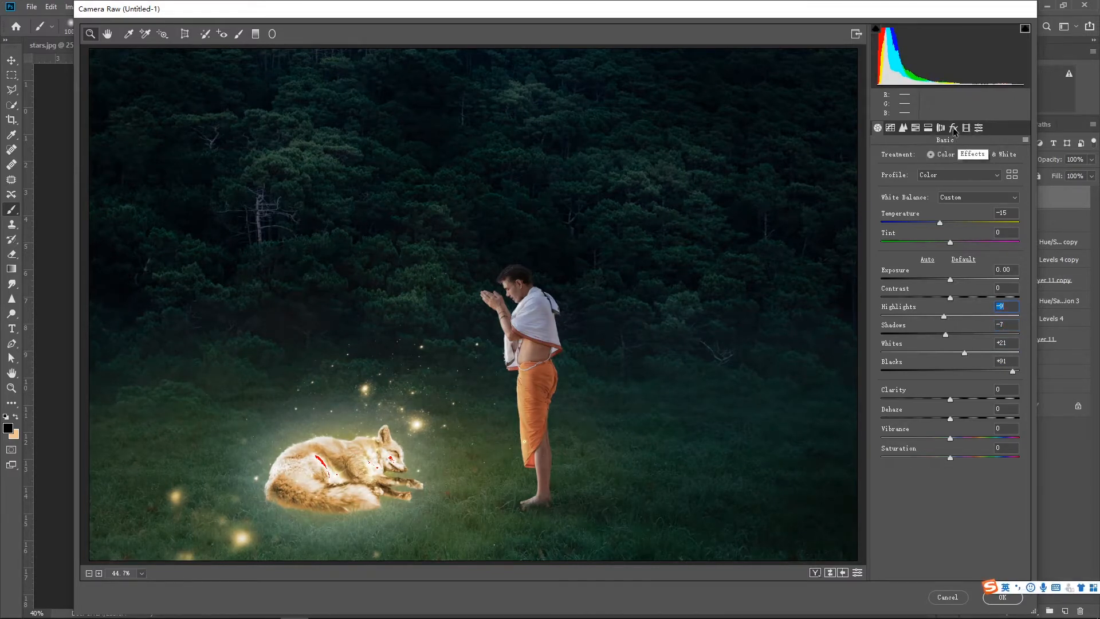
Step: Set the HSL luminance of Reds to +18 and Oranges to +26, adjust Greens and Blues, and apply the Camera Raw grade
left_click(966, 128)
left_click(953, 128)
left_click(940, 128)
left_click(927, 128)
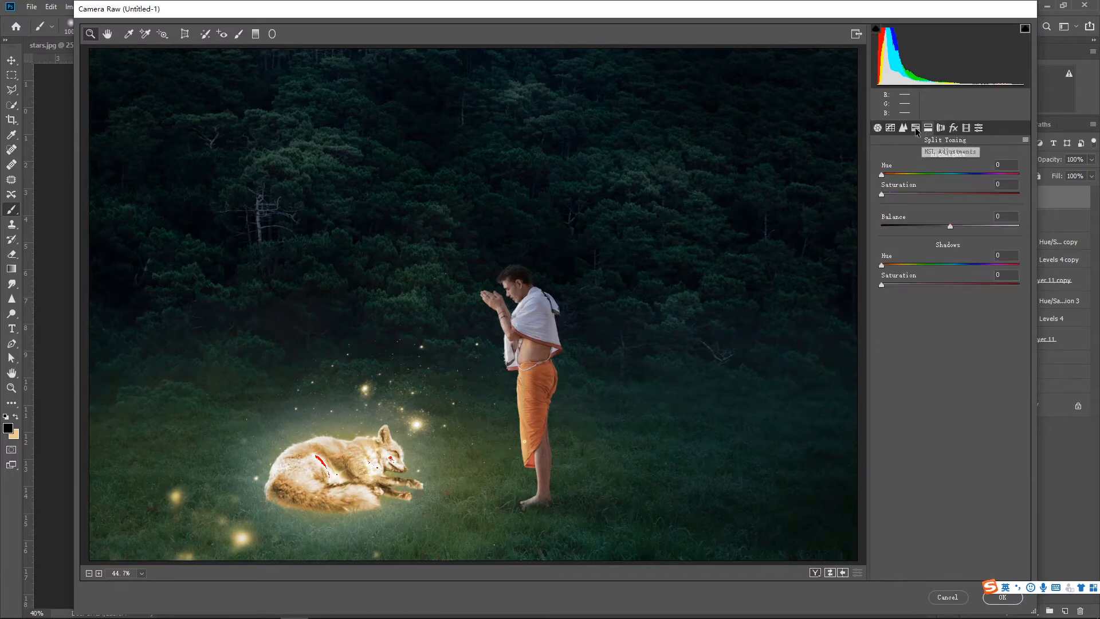
left_click(915, 128)
scroll(587, 343, "down", 1)
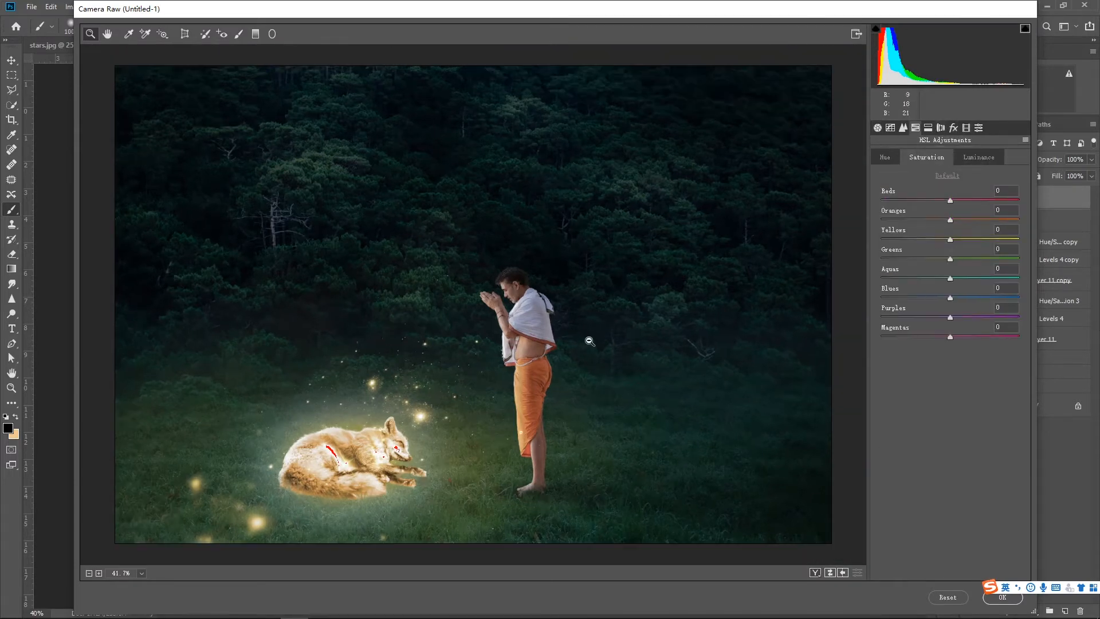
scroll(587, 316, "down", 1)
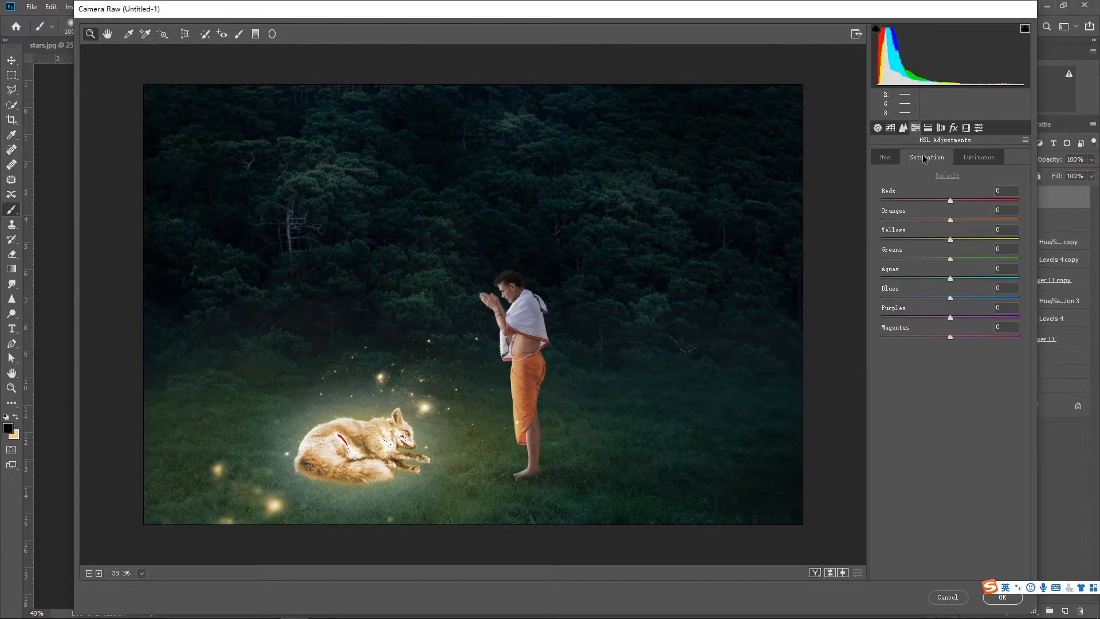
left_click(971, 163)
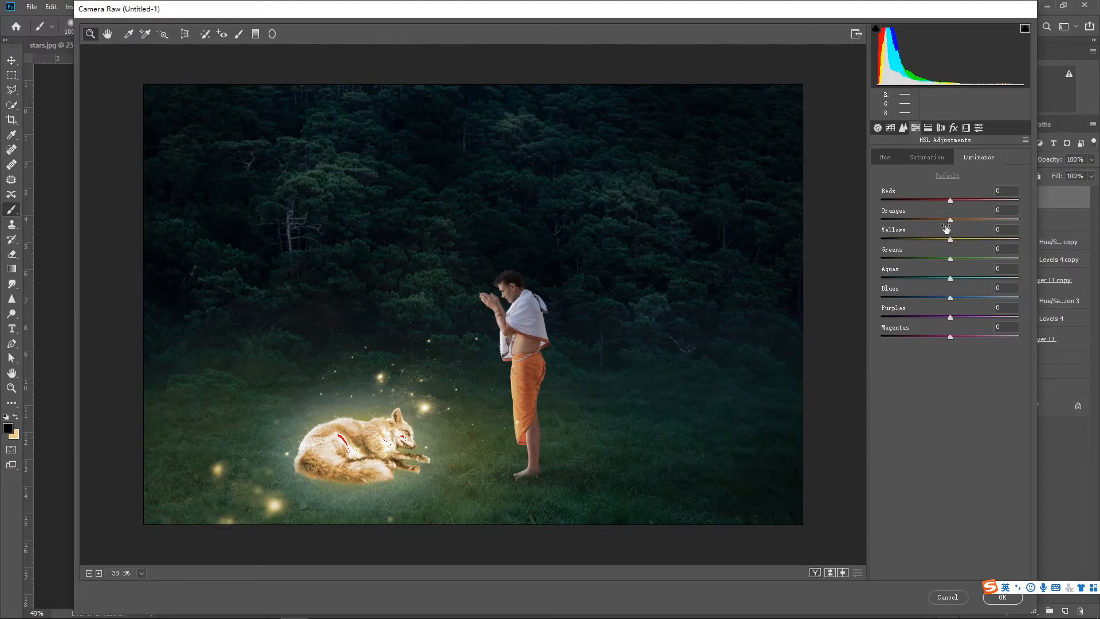
left_click_drag(949, 220, 962, 201)
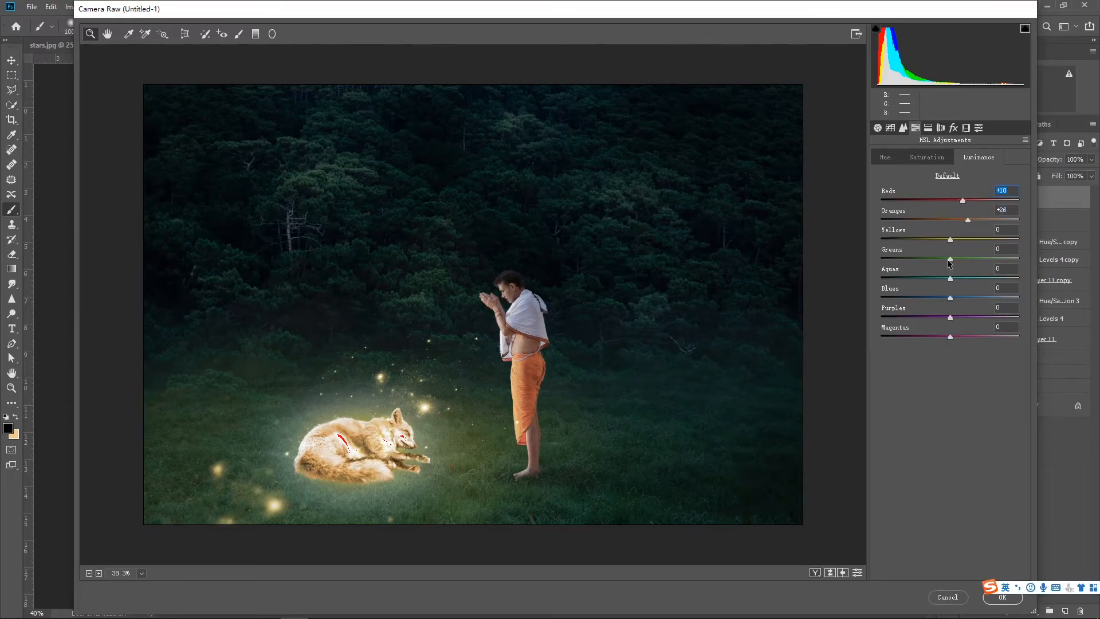
left_click_drag(949, 259, 937, 297)
left_click(1001, 599)
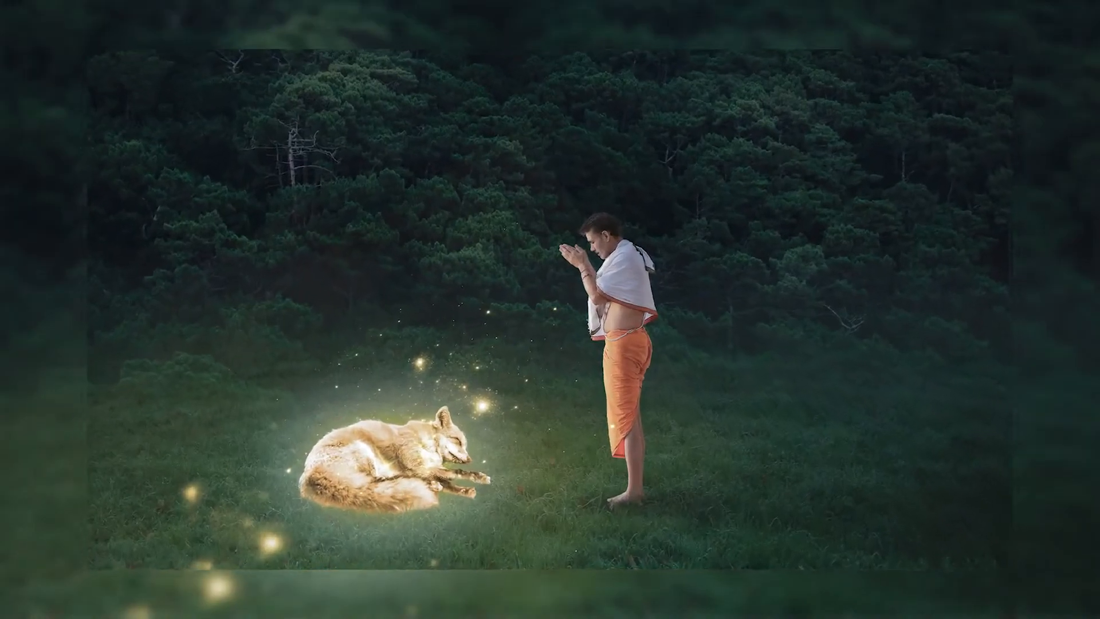